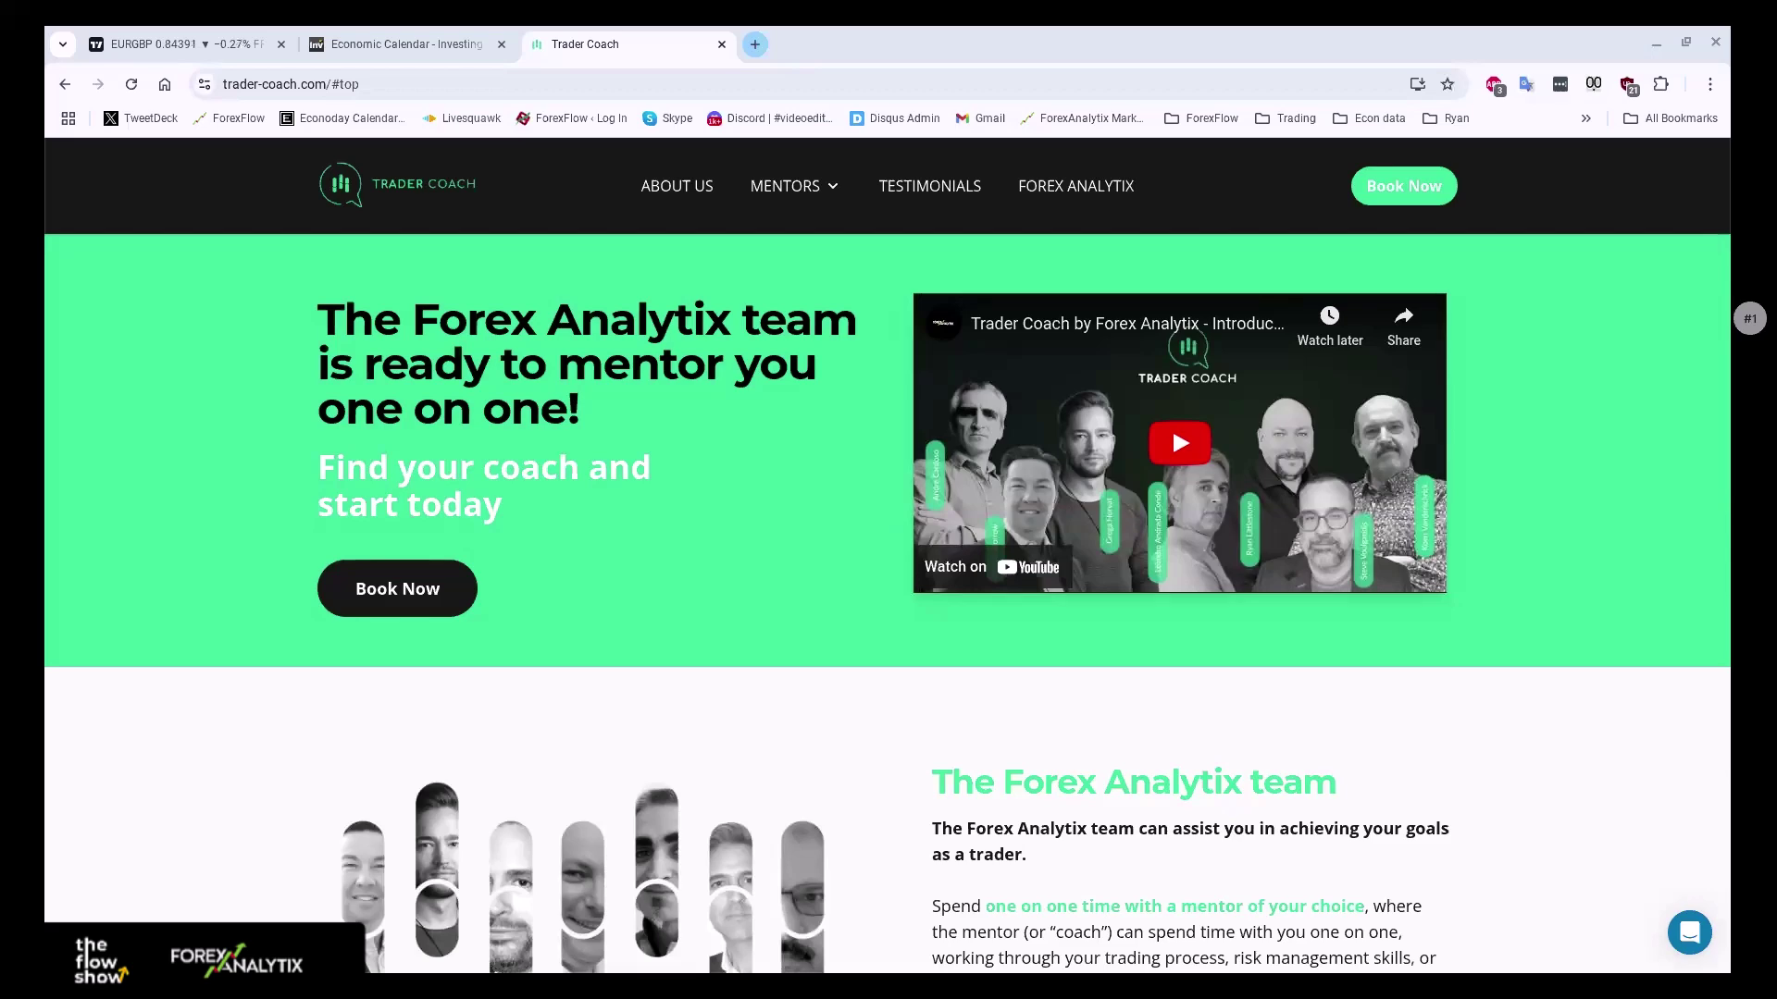
- Close the Trader Coach tab to reveal the Investing.com calendar for Monday, August 26, 2024
{"action": "left_click", "coordinate": [722, 43]}
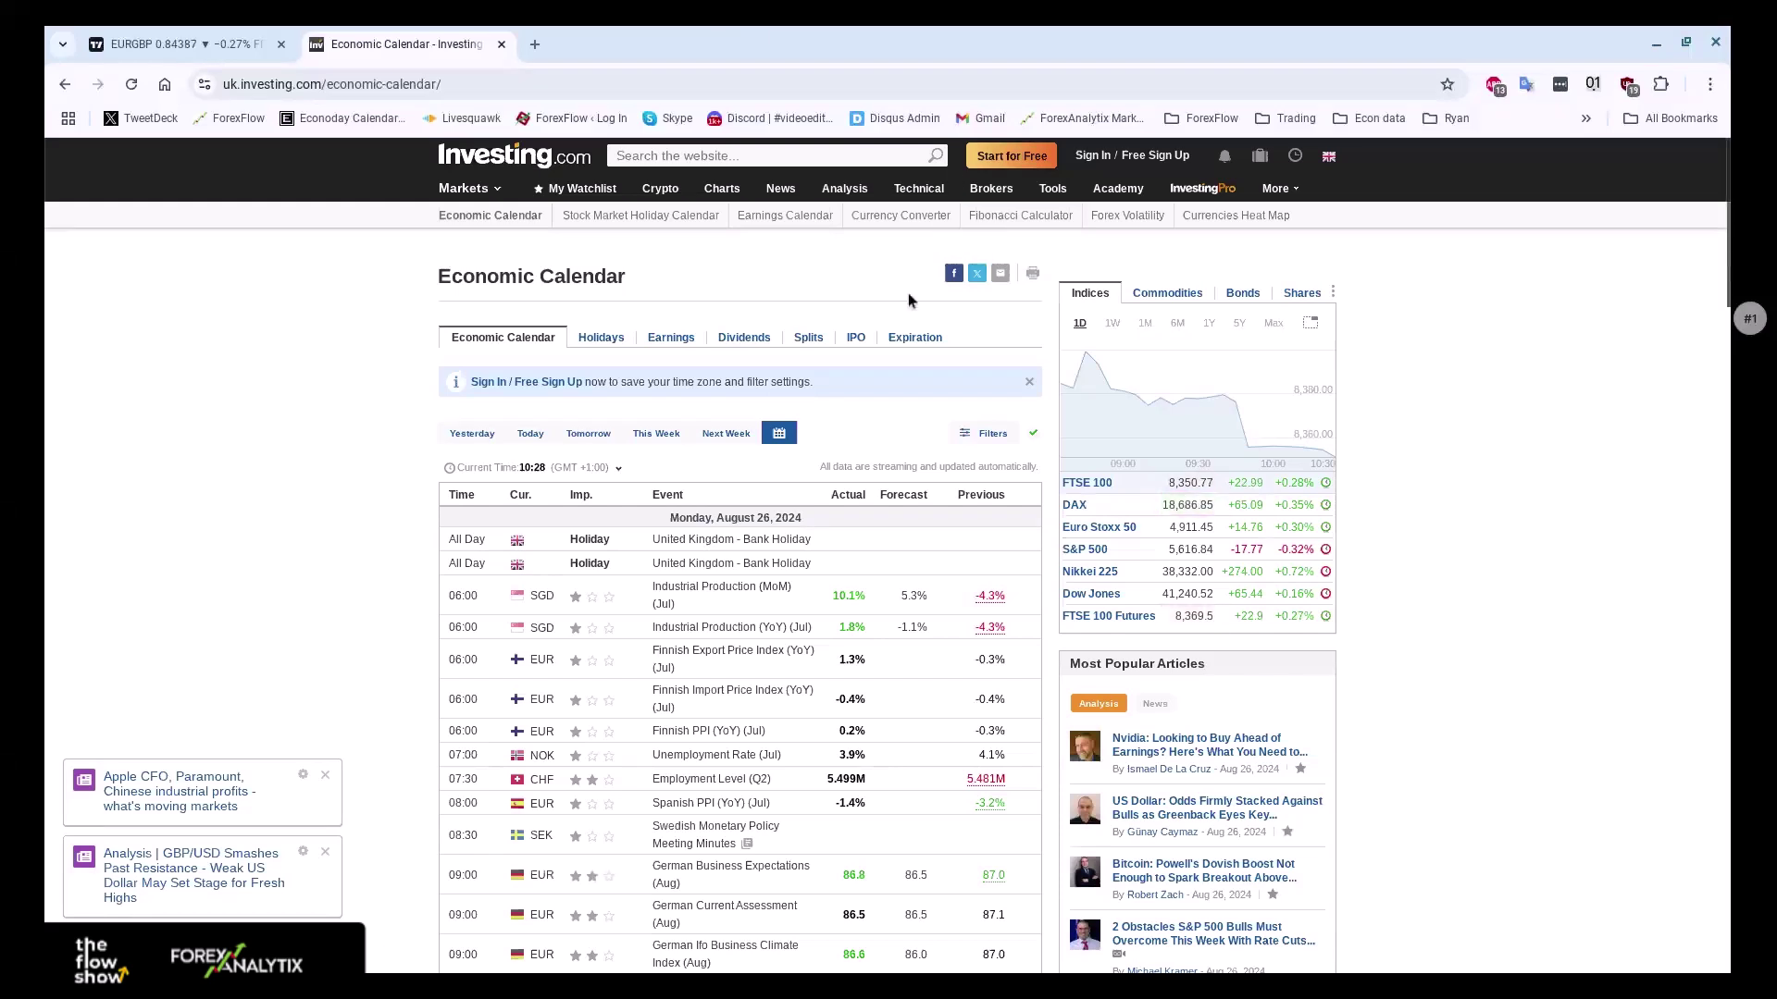
- Scroll past Monday afternoon's US releases to Tuesday, August 27, where German GDP Q2 reads -0.1%
{"action": "scroll", "coordinate": [868, 433], "scroll_direction": "down", "scroll_amount": 10}
{"action": "scroll", "coordinate": [873, 480], "scroll_direction": "down", "scroll_amount": 1}
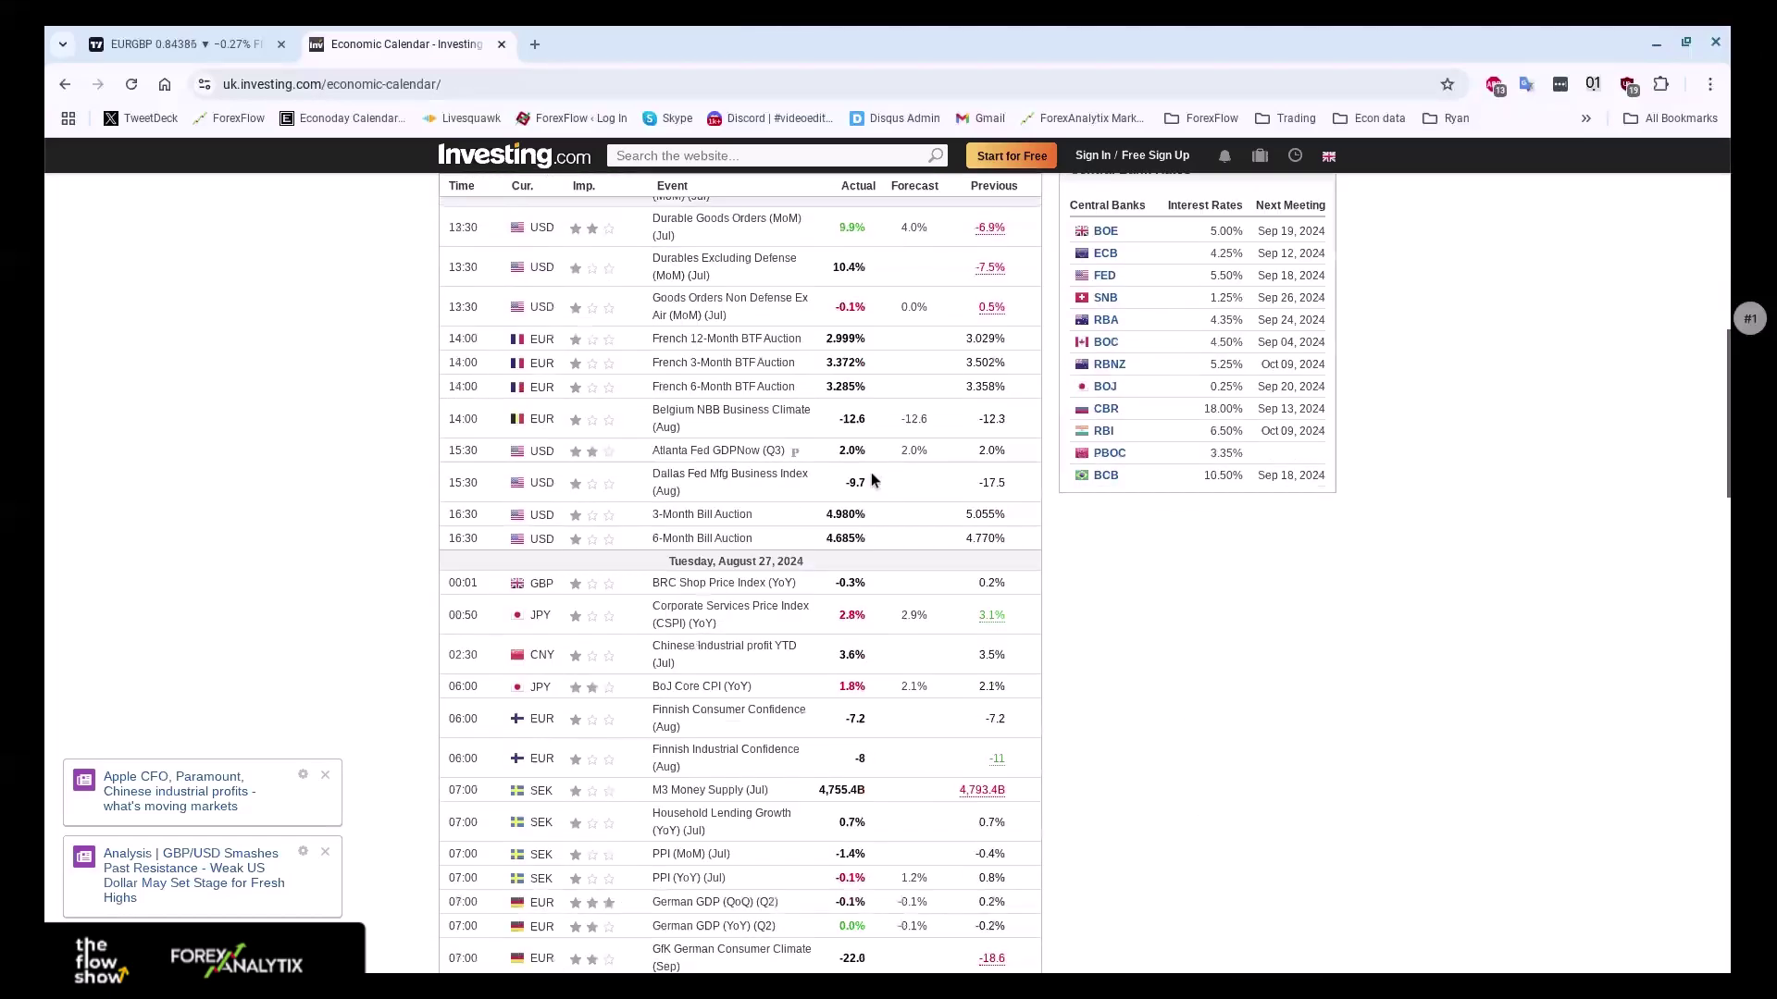
{"action": "scroll", "coordinate": [1498, 799], "scroll_direction": "down", "scroll_amount": 1}
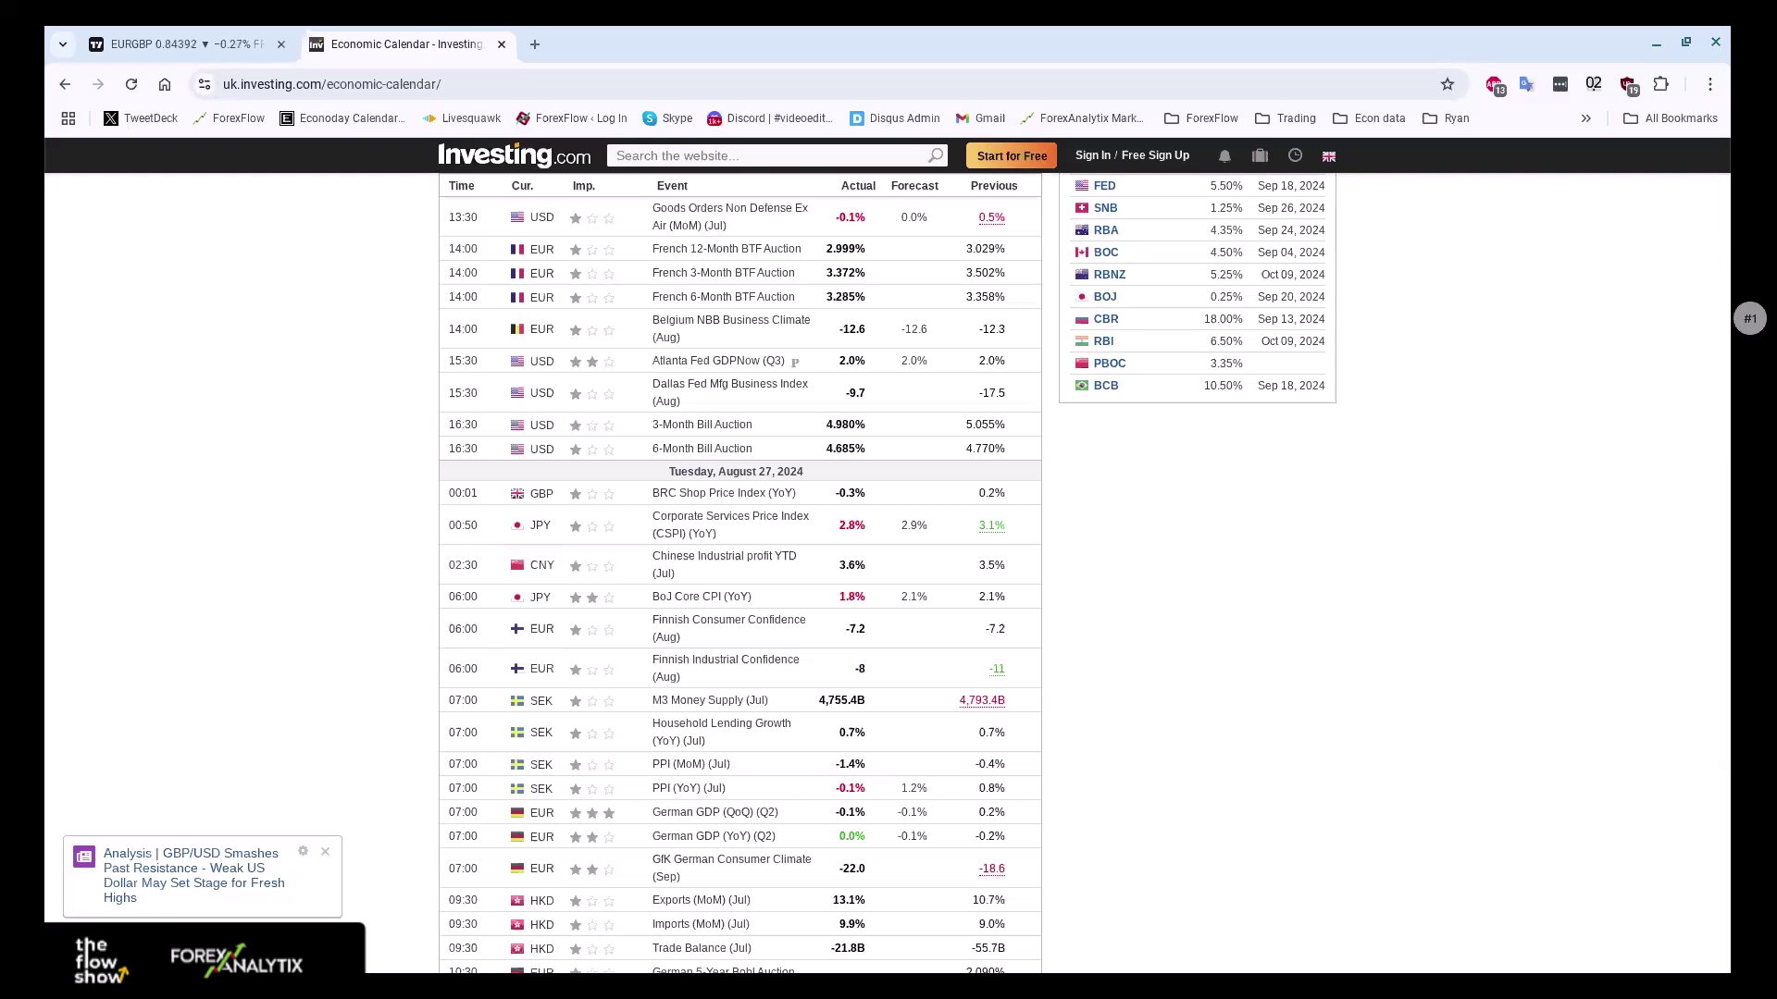
- Scroll back to Monday's German Ifo releases, with Business Expectations at 86.8 versus 86.5 forecast
{"action": "scroll", "coordinate": [1275, 593], "scroll_direction": "up", "scroll_amount": 1}
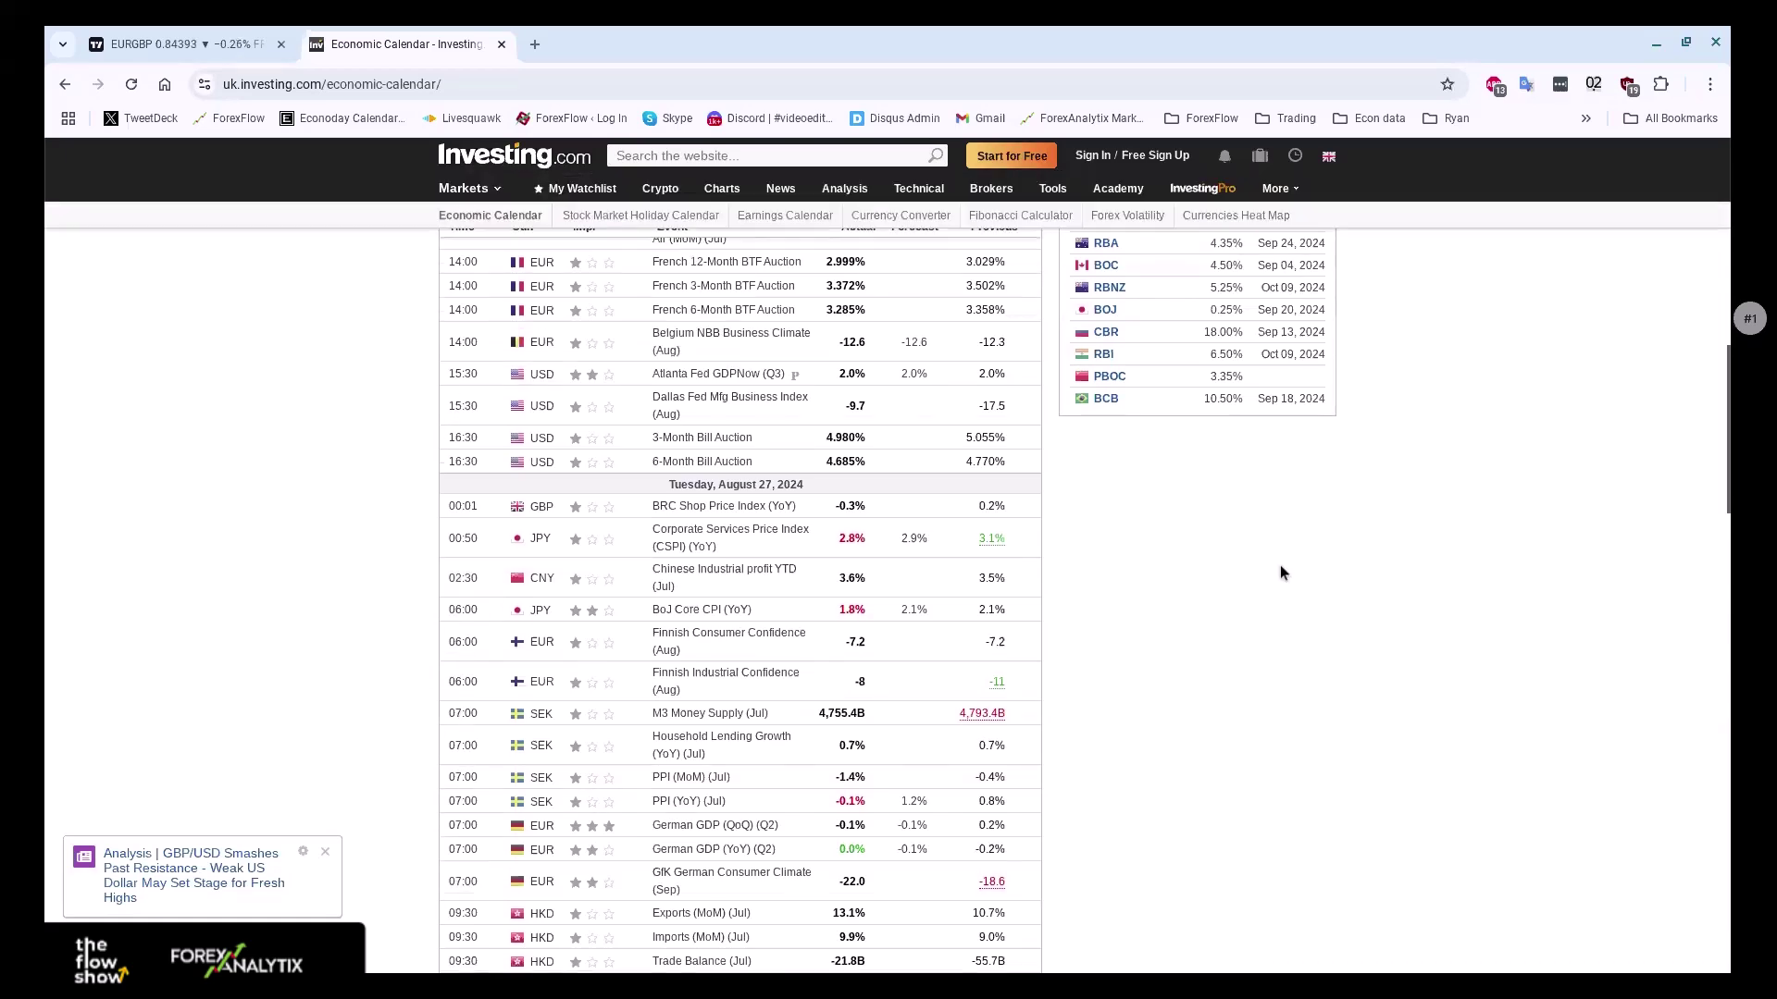
{"action": "scroll", "coordinate": [1281, 571], "scroll_direction": "up", "scroll_amount": 3}
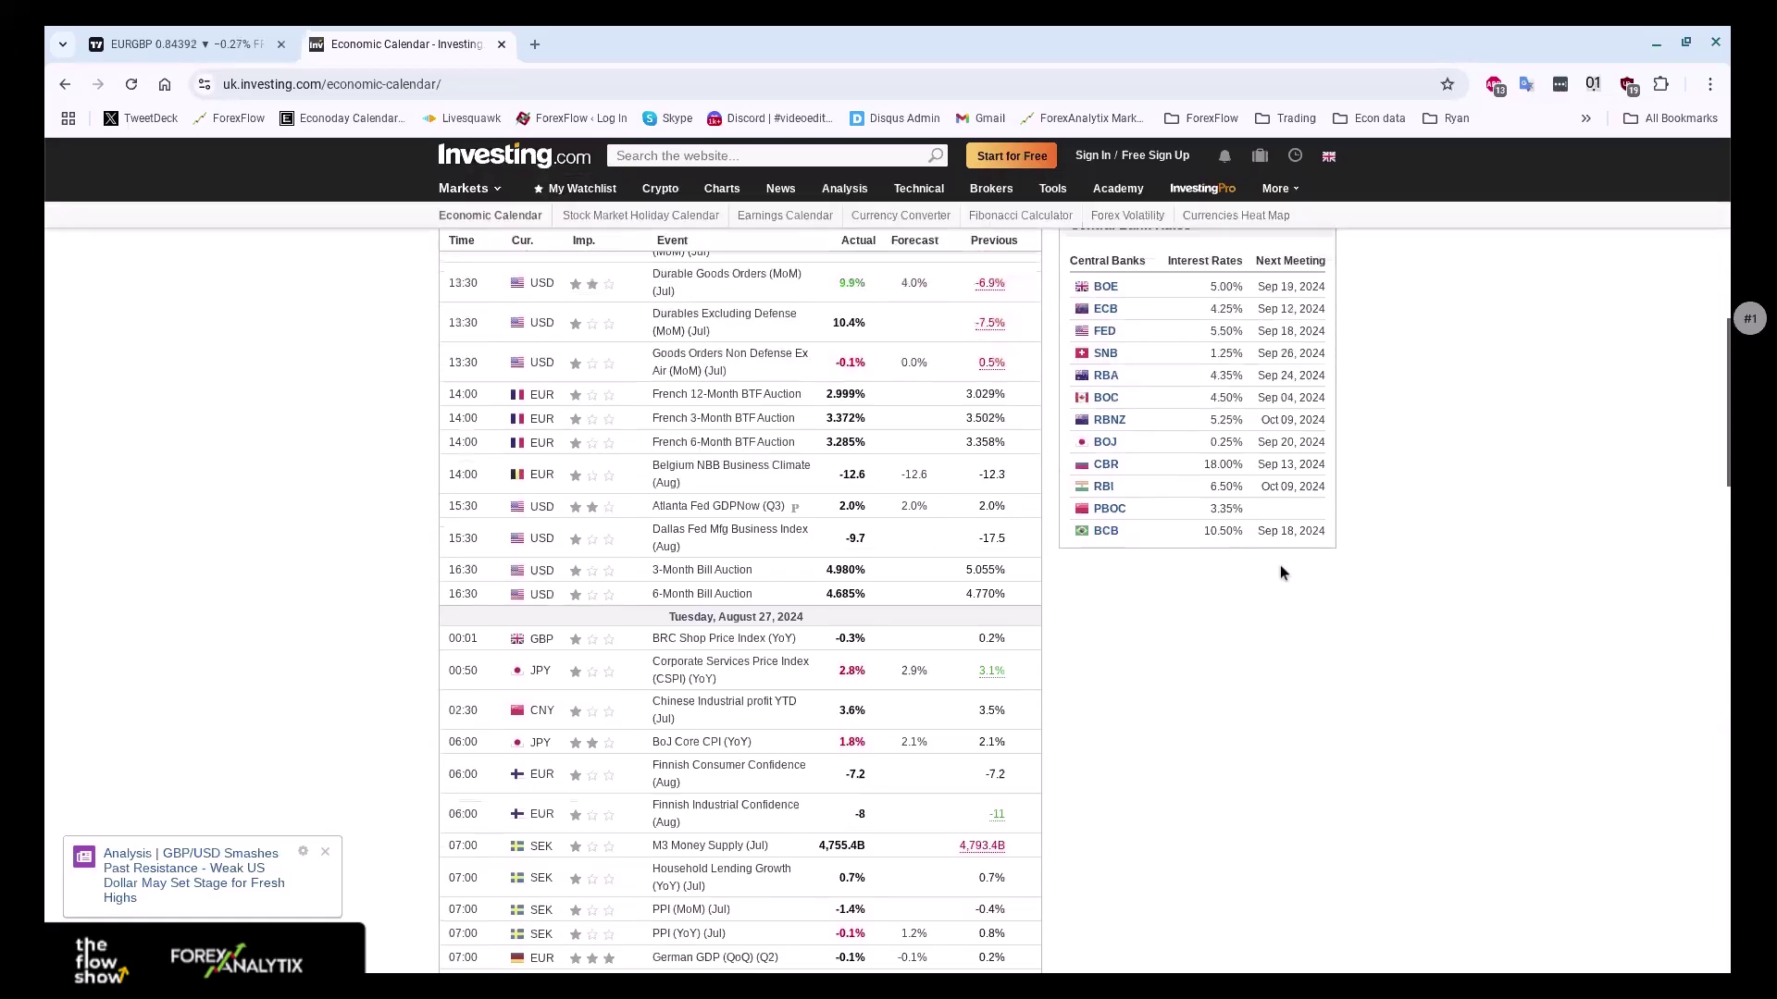
{"action": "scroll", "coordinate": [1280, 564], "scroll_direction": "up", "scroll_amount": 7}
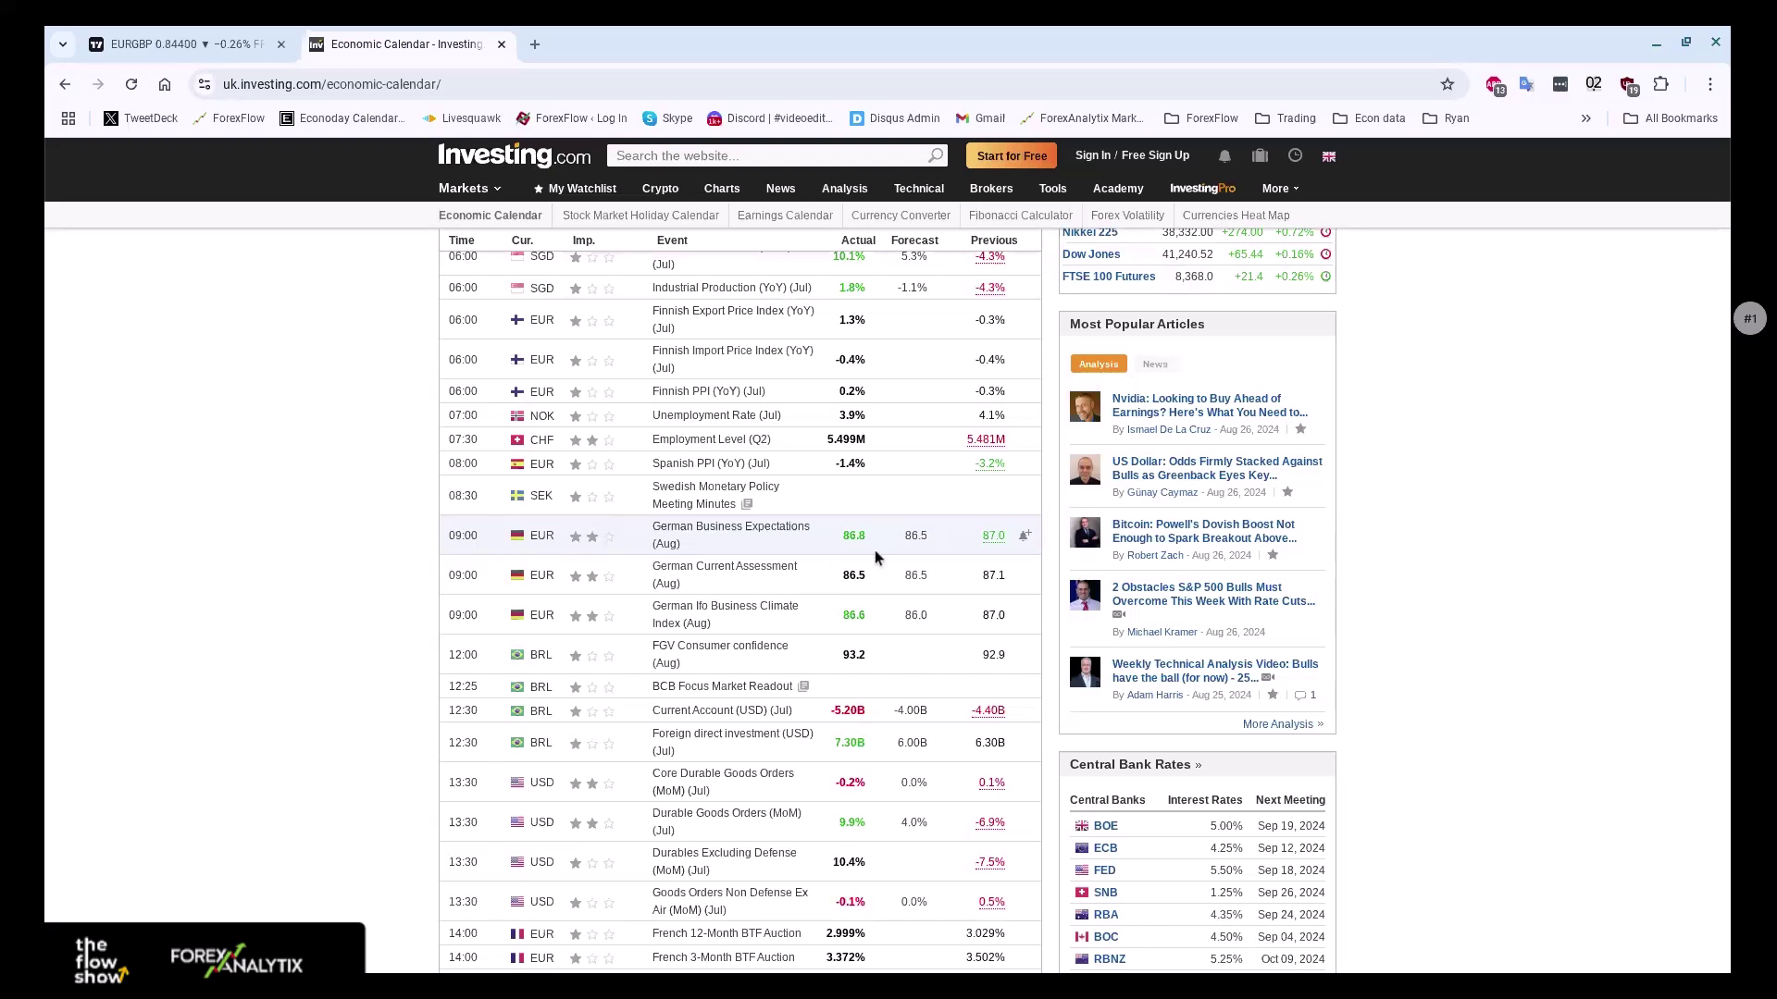
- Scroll through the week's calendar releases, then start a new browser tab
{"action": "scroll", "coordinate": [874, 550], "scroll_direction": "down", "scroll_amount": 1}
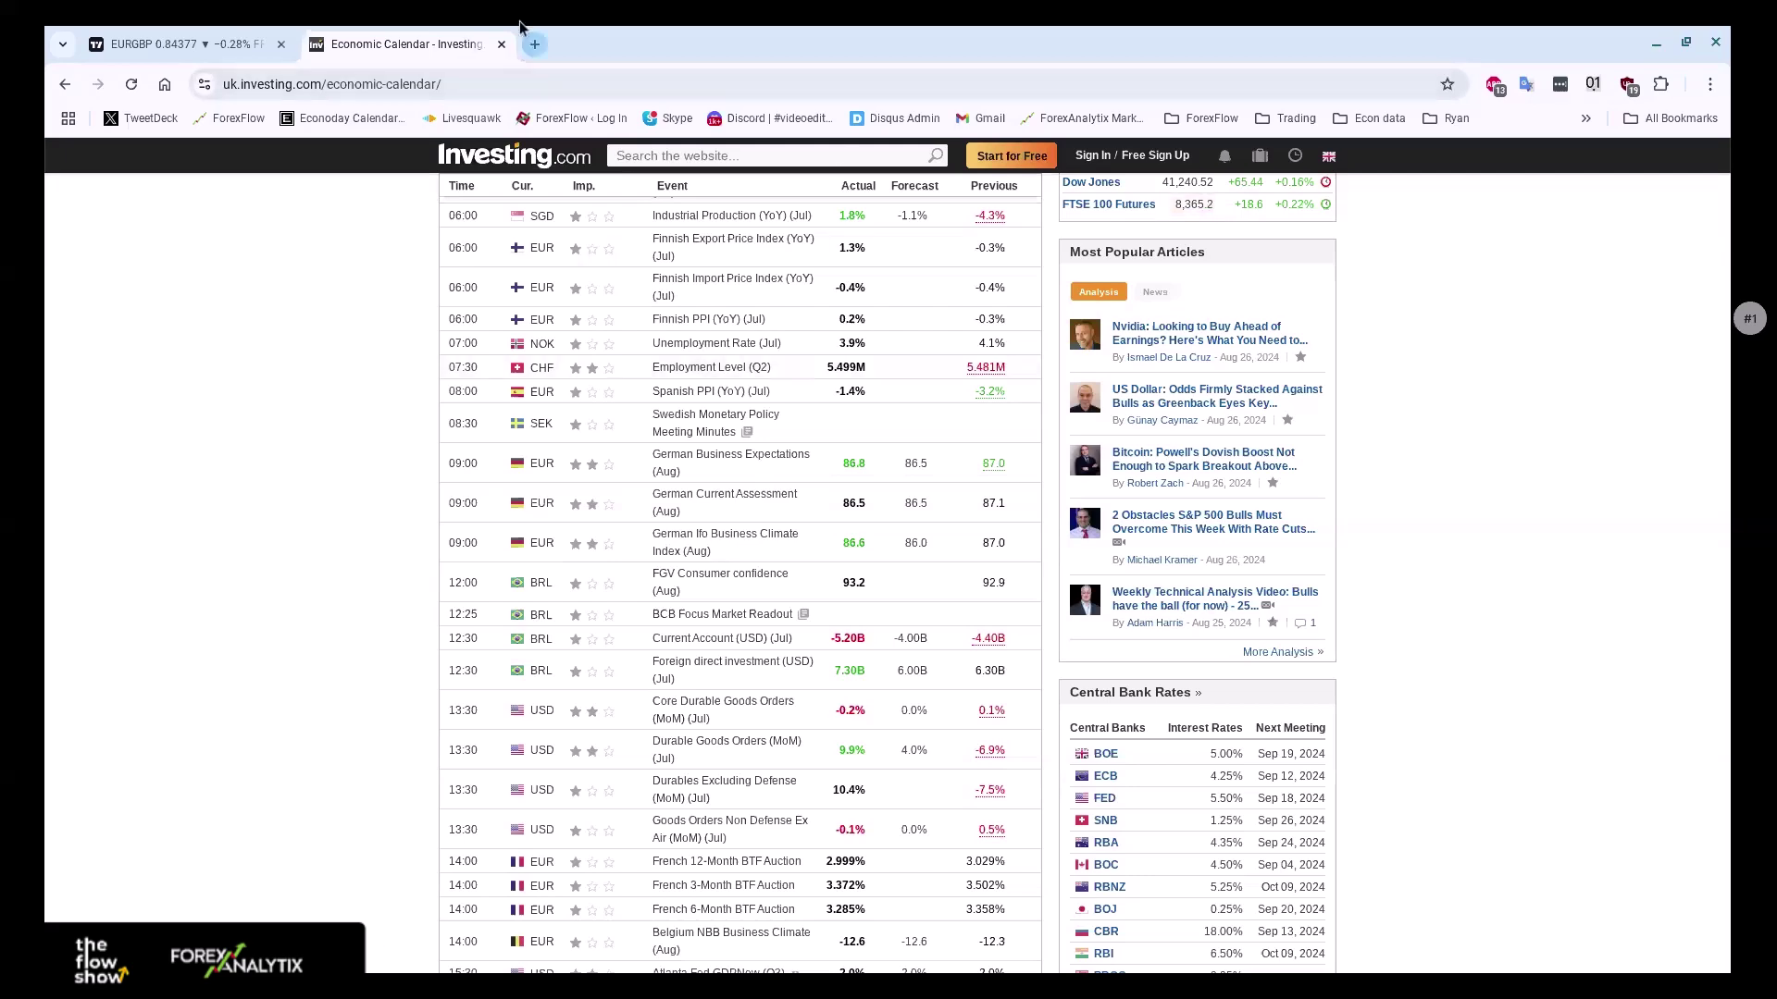
{"action": "left_click", "coordinate": [534, 44]}
- Search 'cme fed' and show FedWatch odds for 18 Sep 2024: 71.5% at 500-525, 28.5% at 475-500
{"action": "type", "text": "cme fed"}
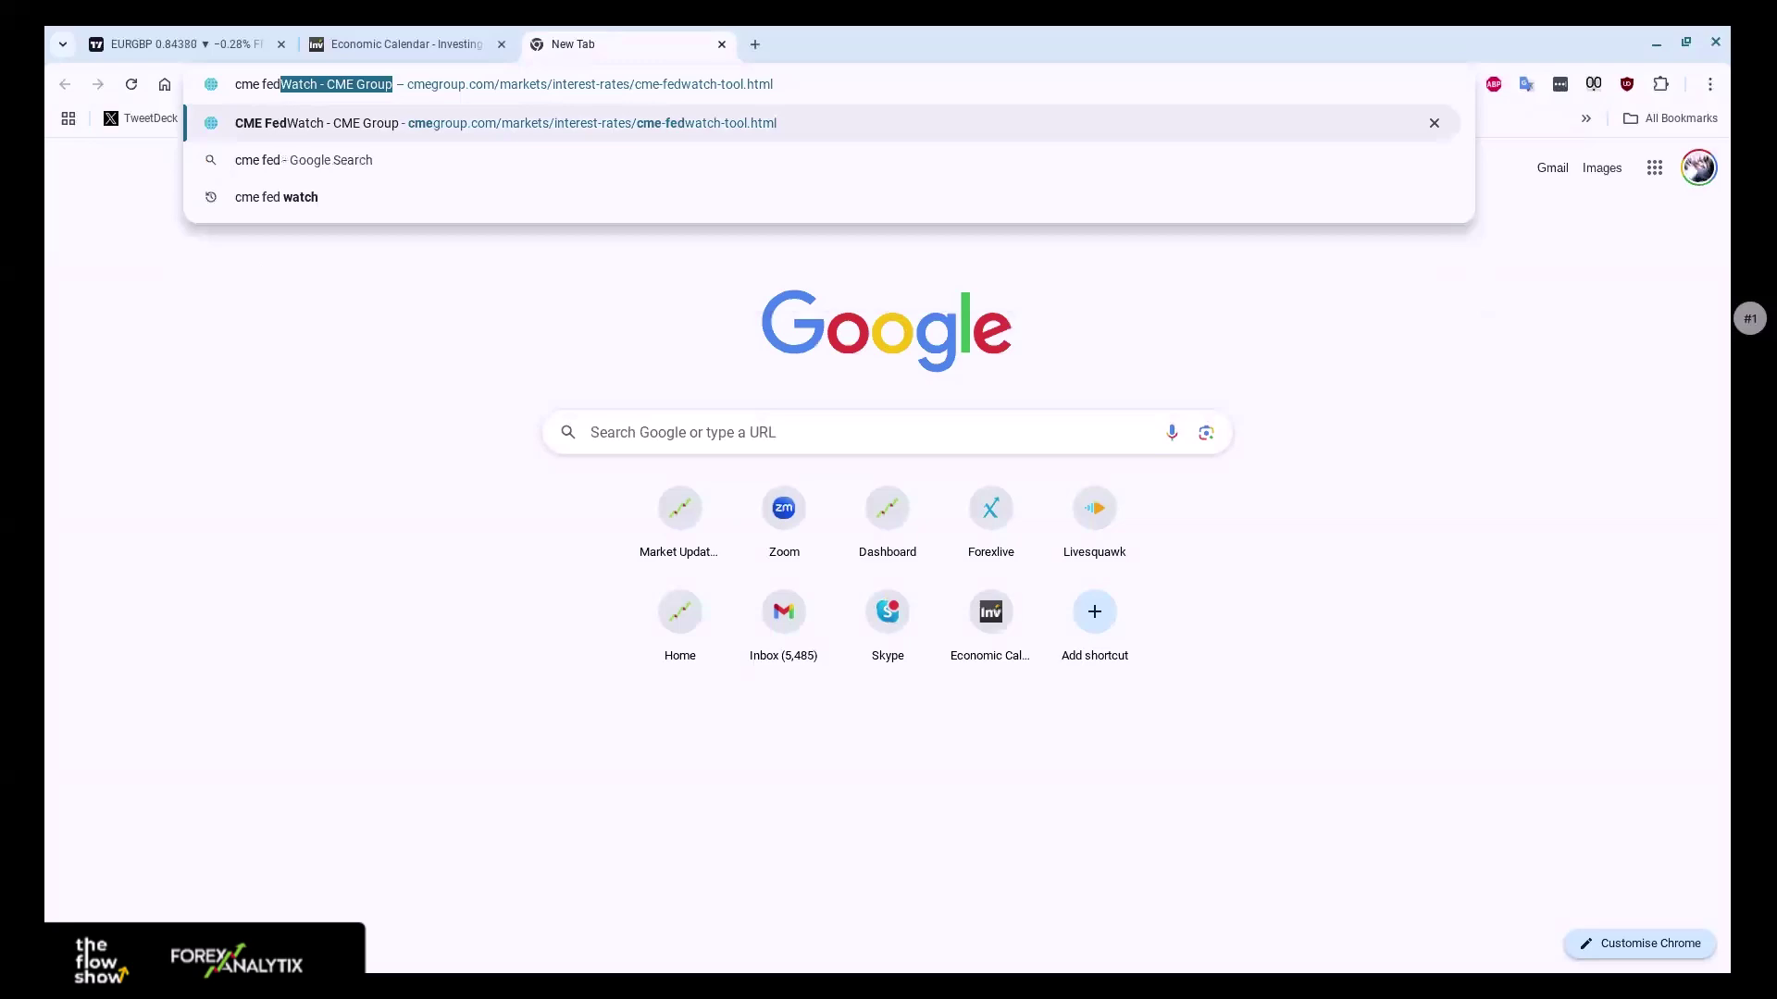
{"action": "key", "text": "Return"}
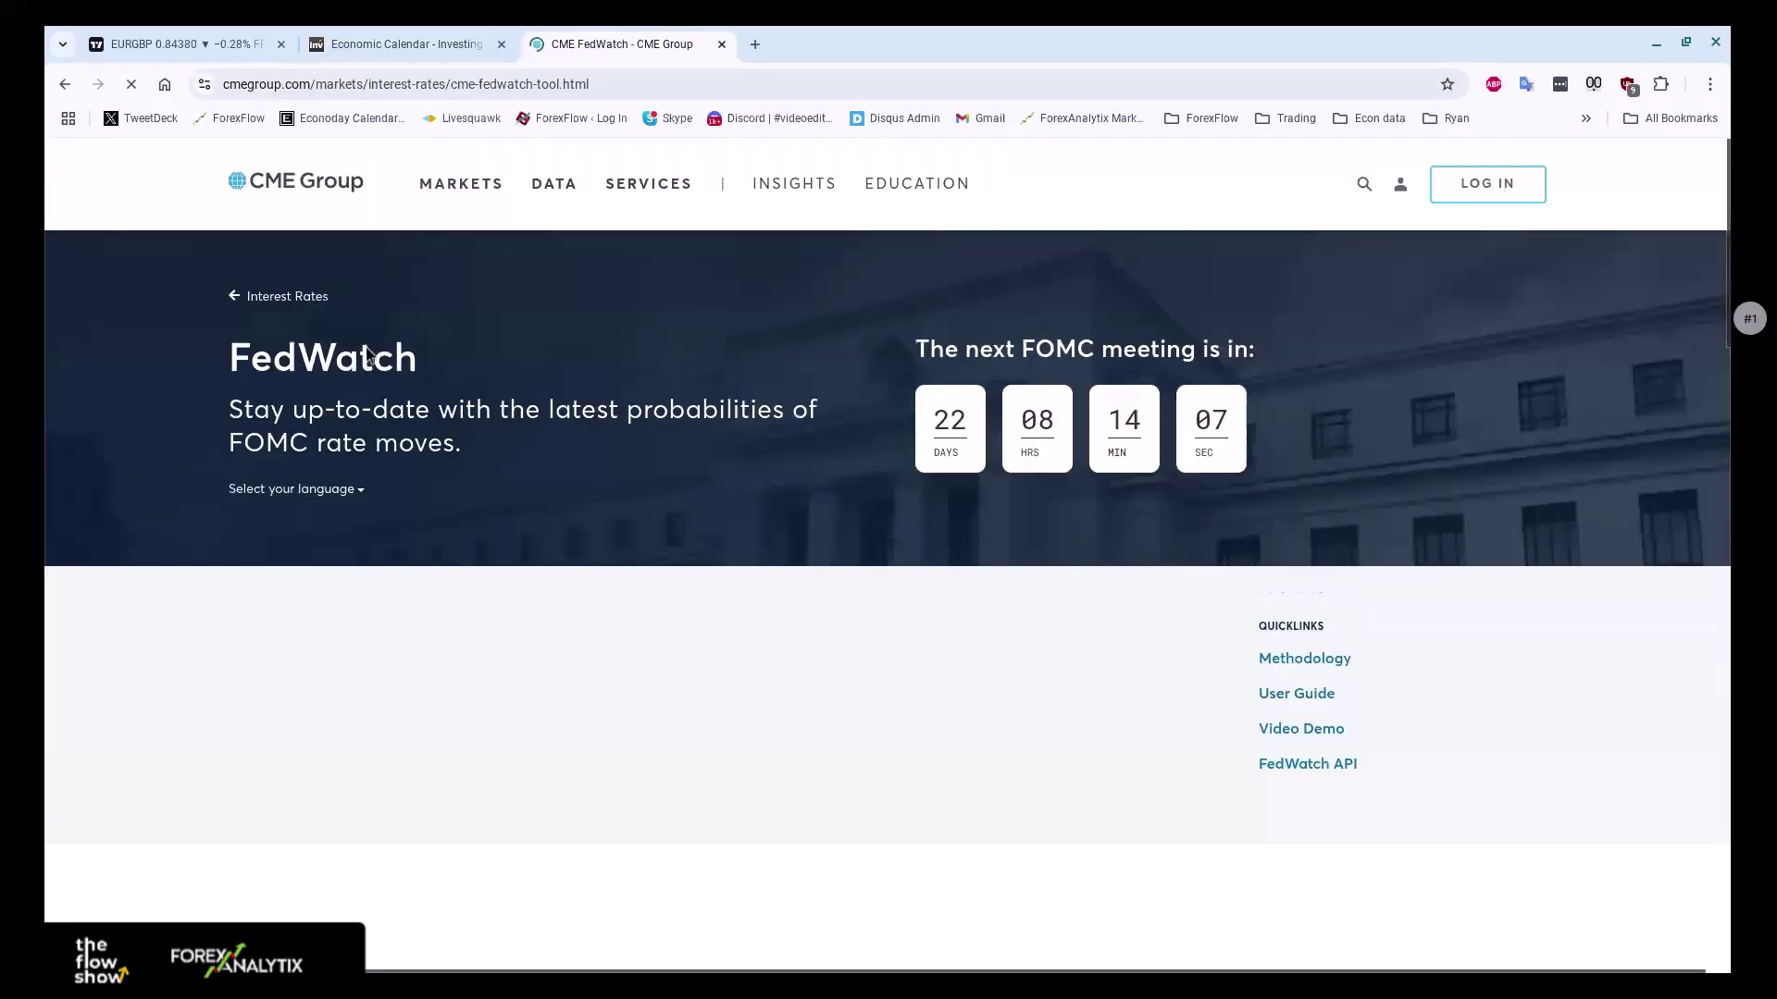
{"action": "scroll", "coordinate": [524, 557], "scroll_direction": "down", "scroll_amount": 5}
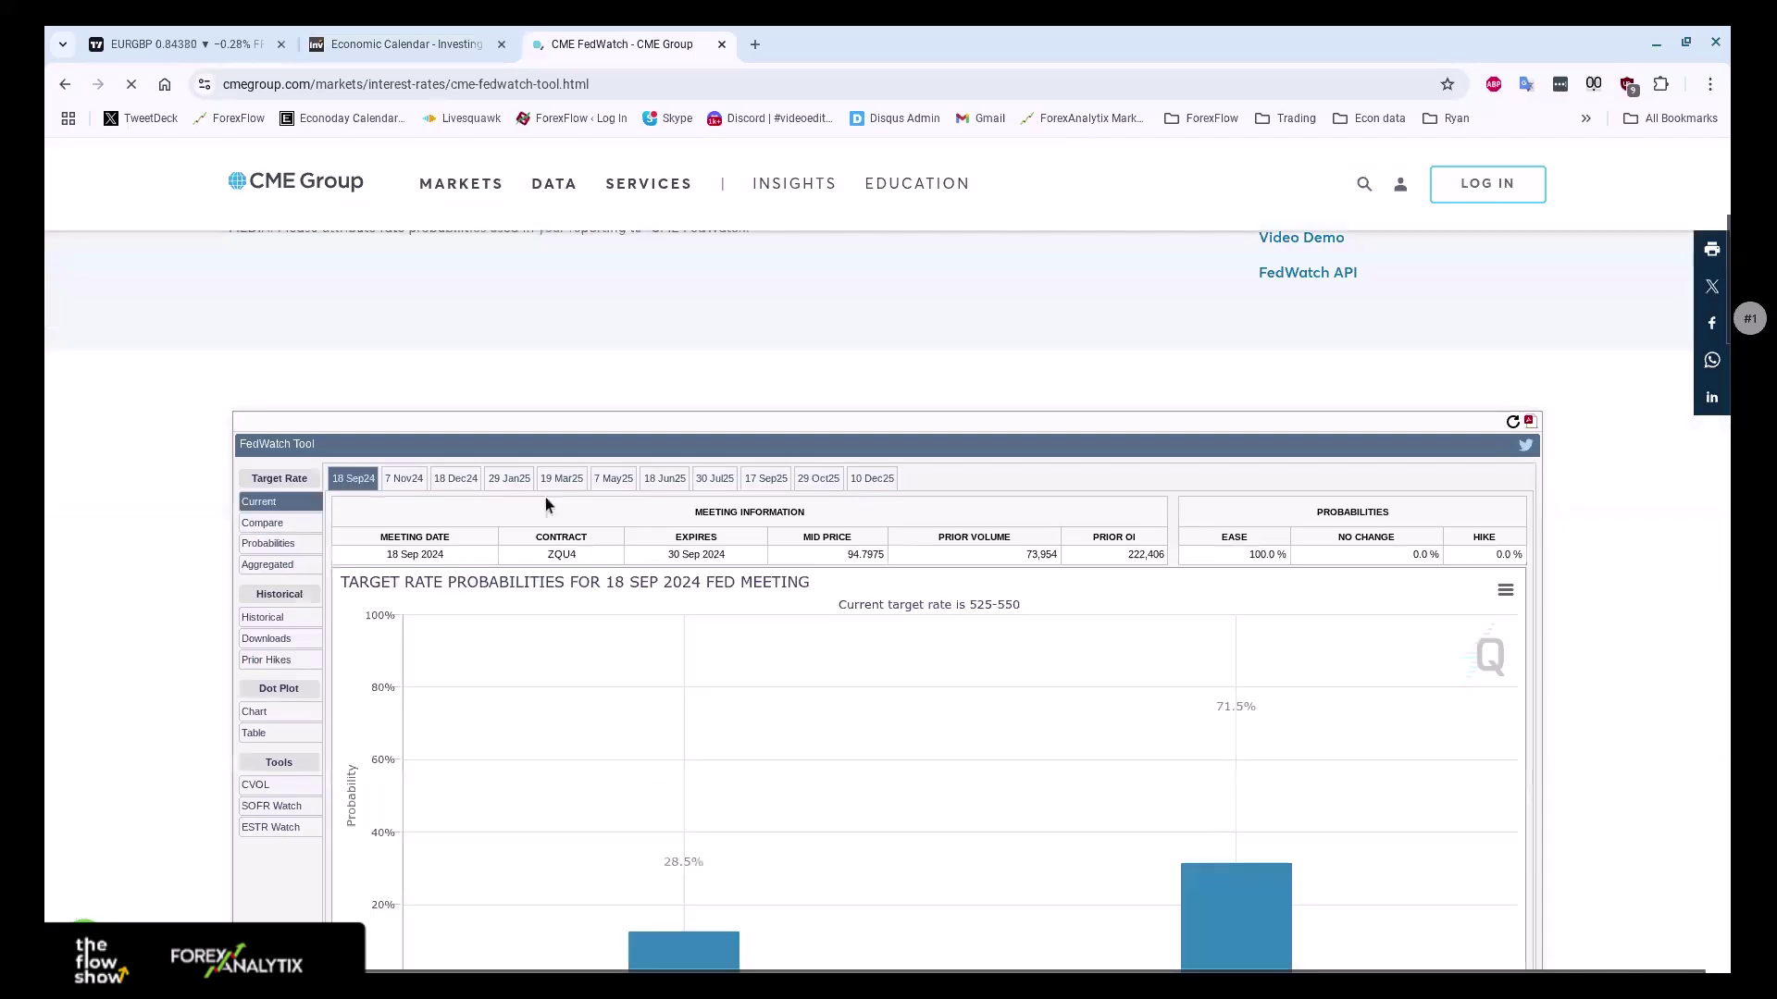
{"action": "scroll", "coordinate": [545, 500], "scroll_direction": "down", "scroll_amount": 2}
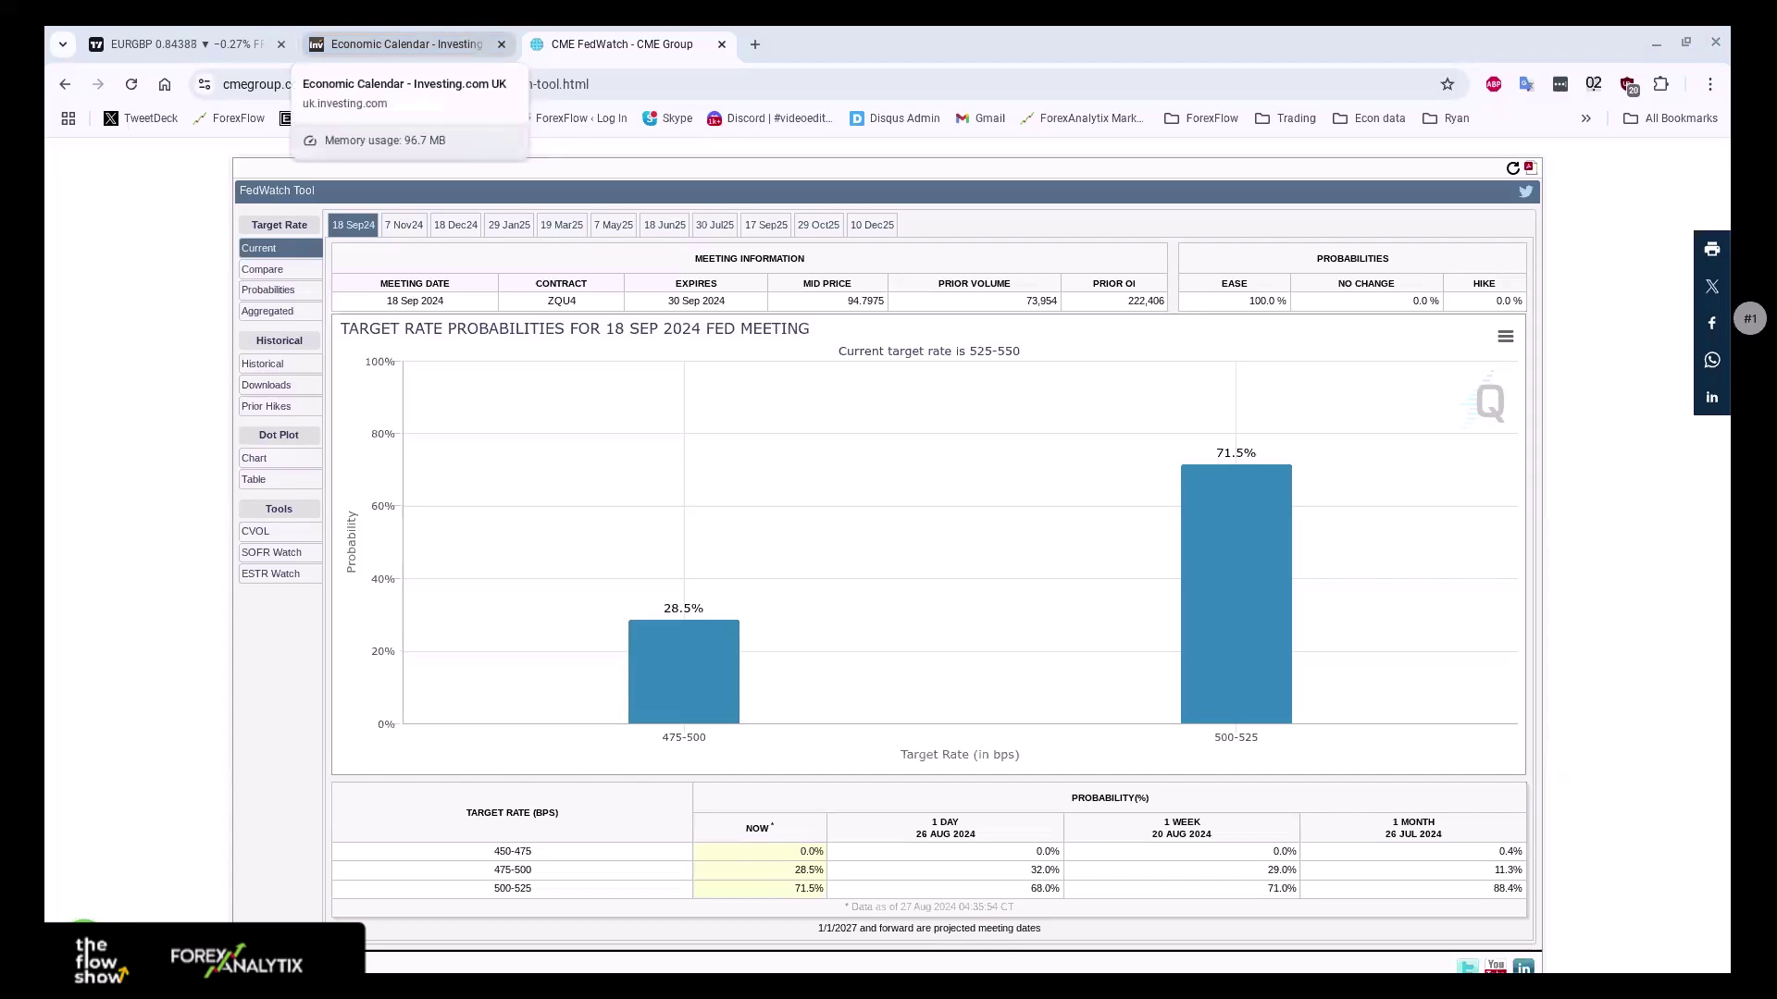
{"action": "left_click", "coordinate": [125, 37]}
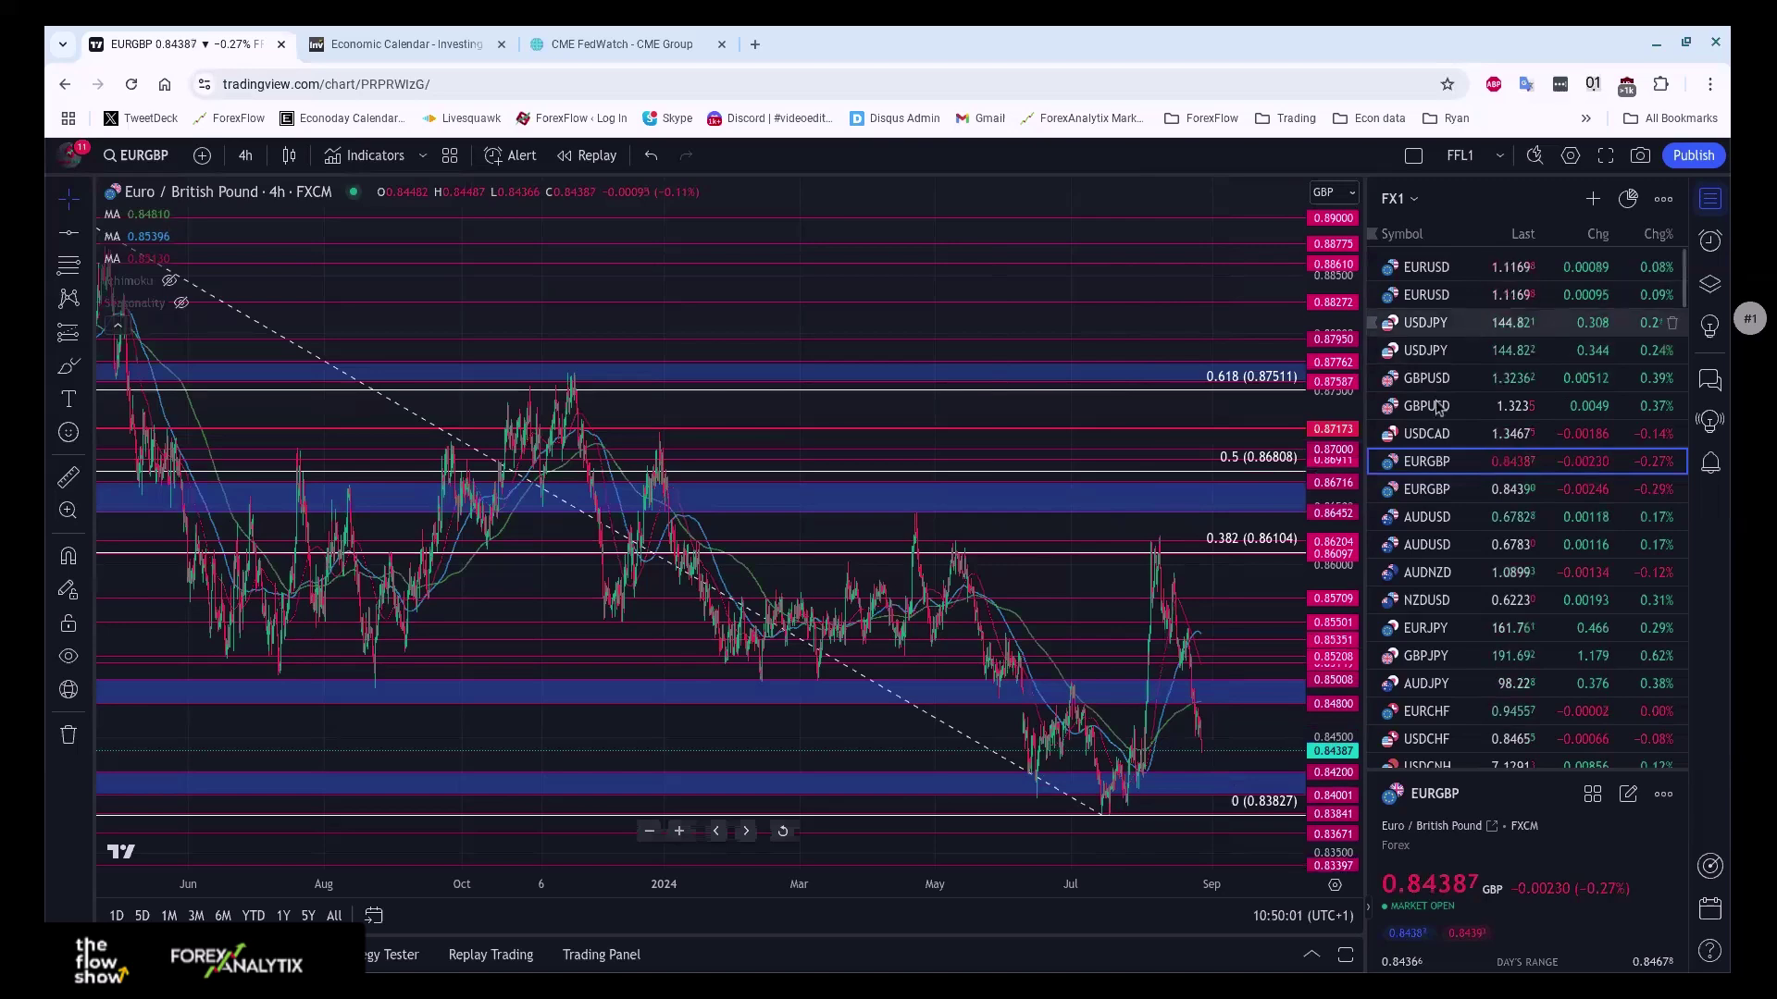
{"action": "left_click", "coordinate": [1474, 261]}
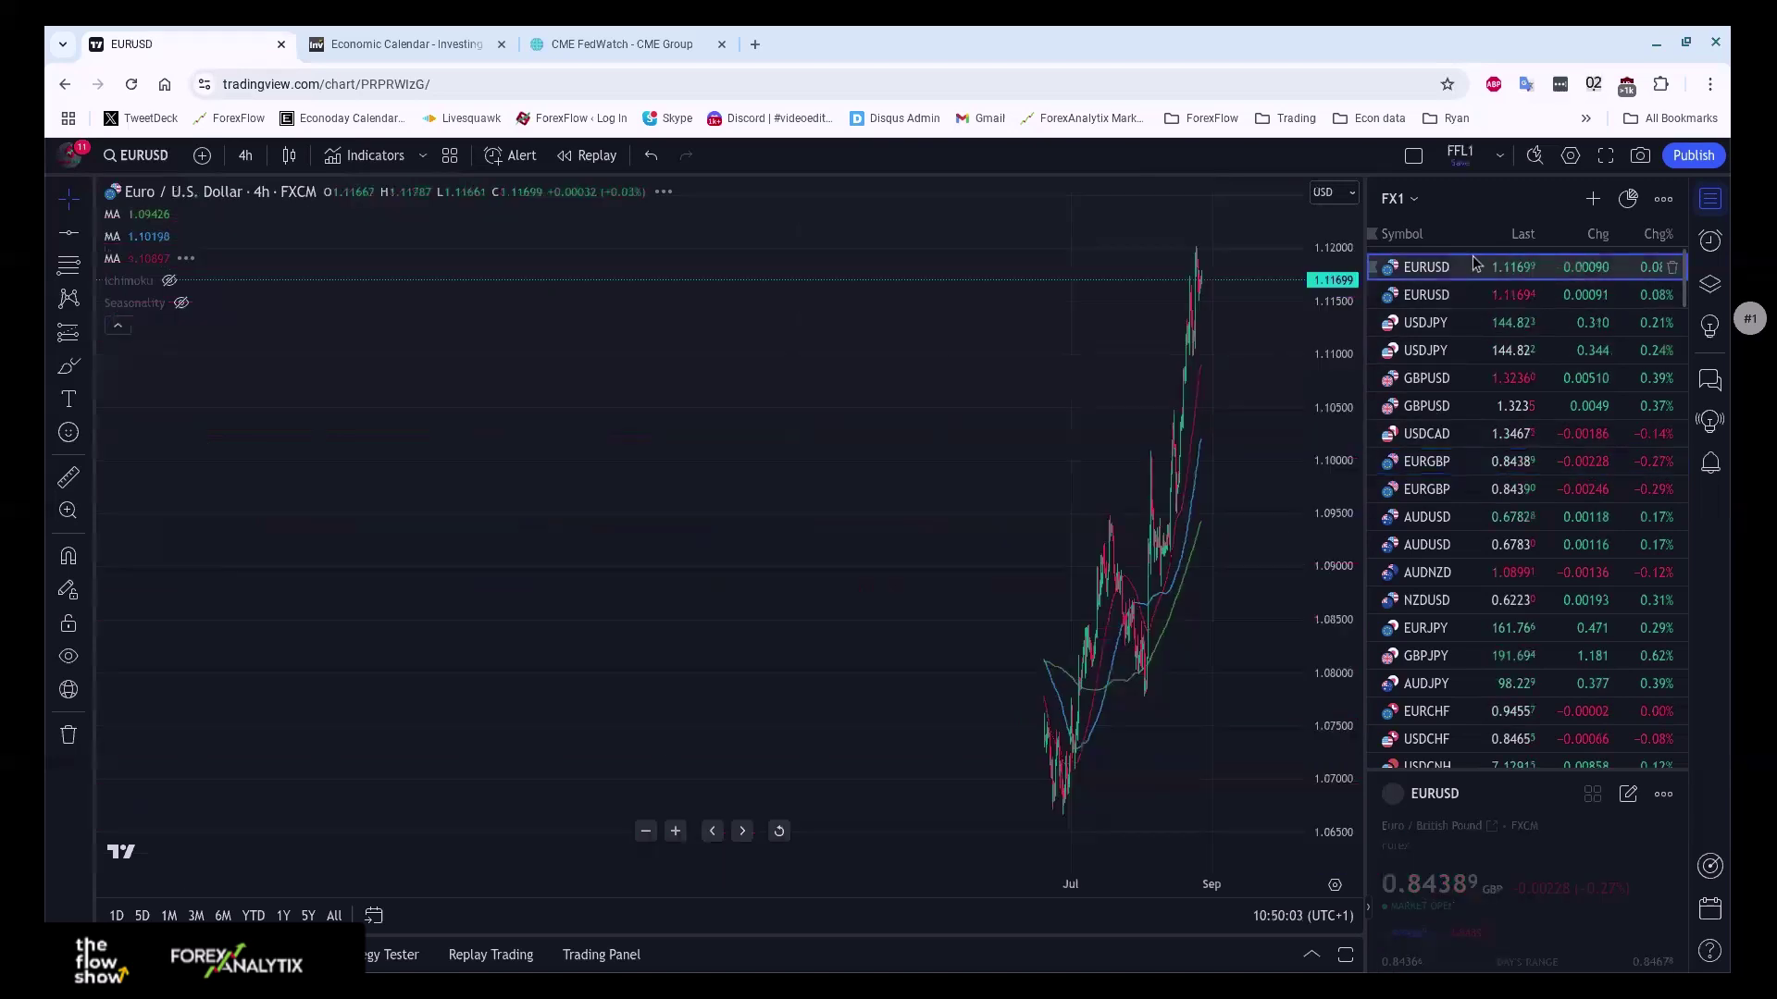
{"action": "left_click", "coordinate": [1472, 283]}
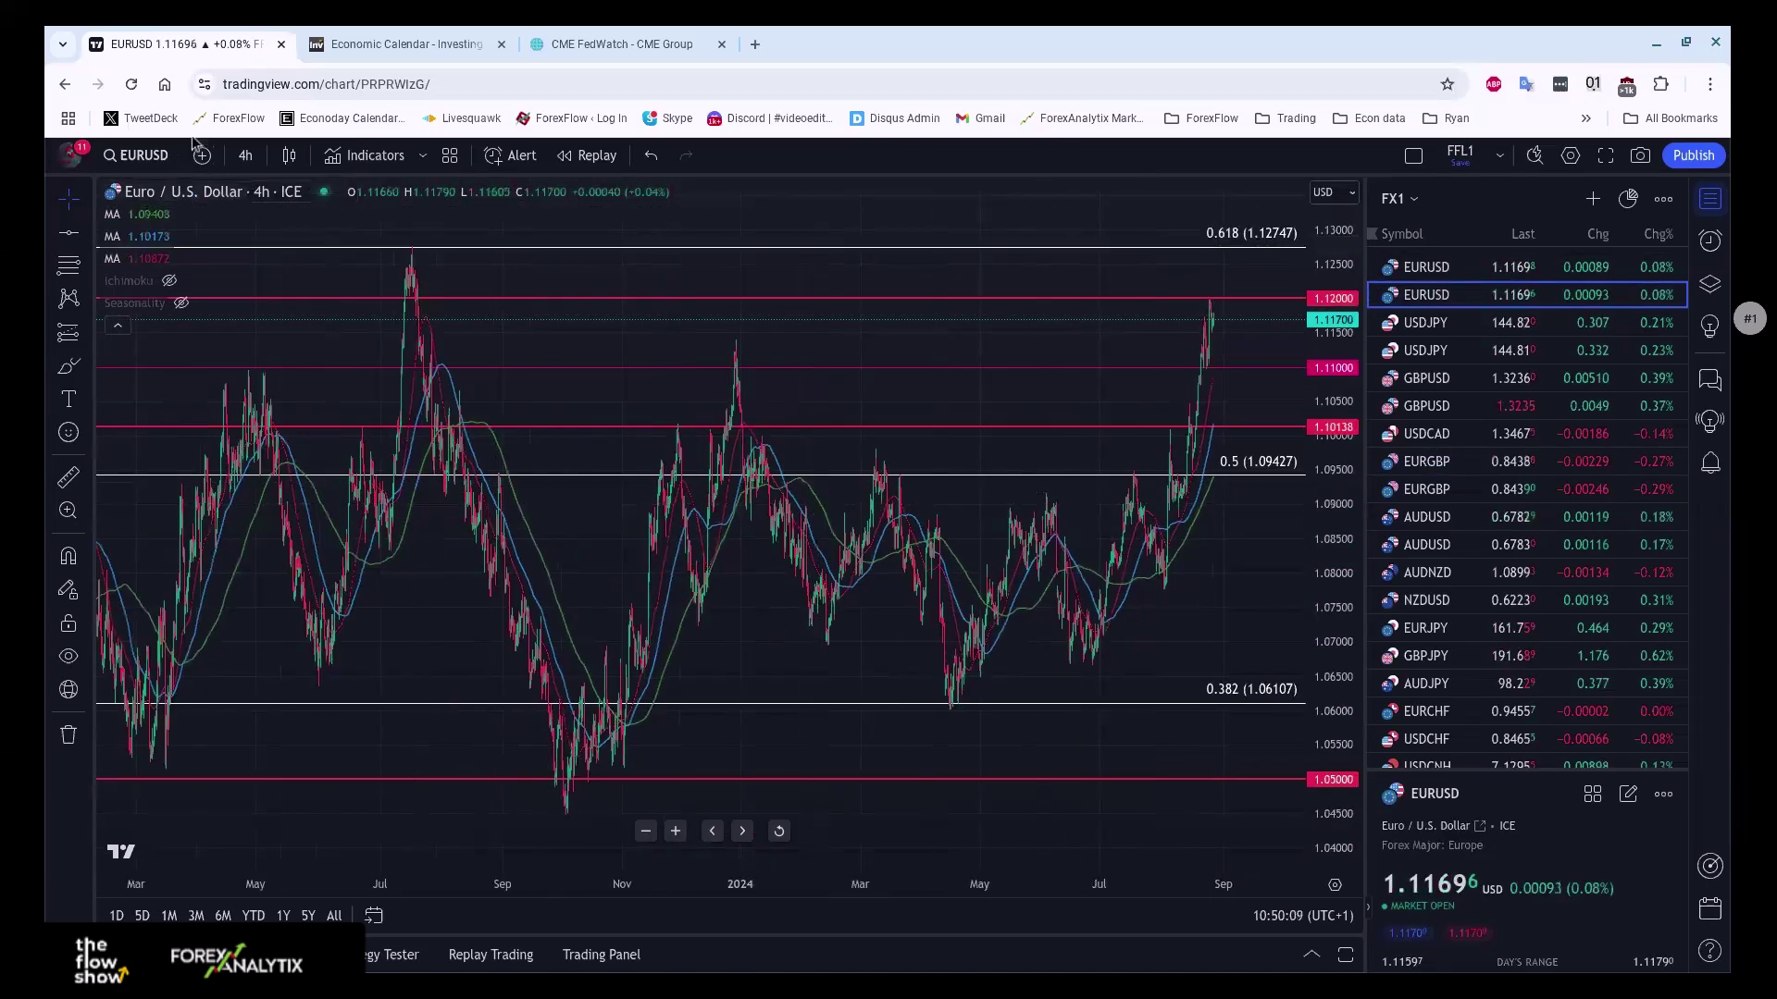
{"action": "left_click", "coordinate": [245, 154]}
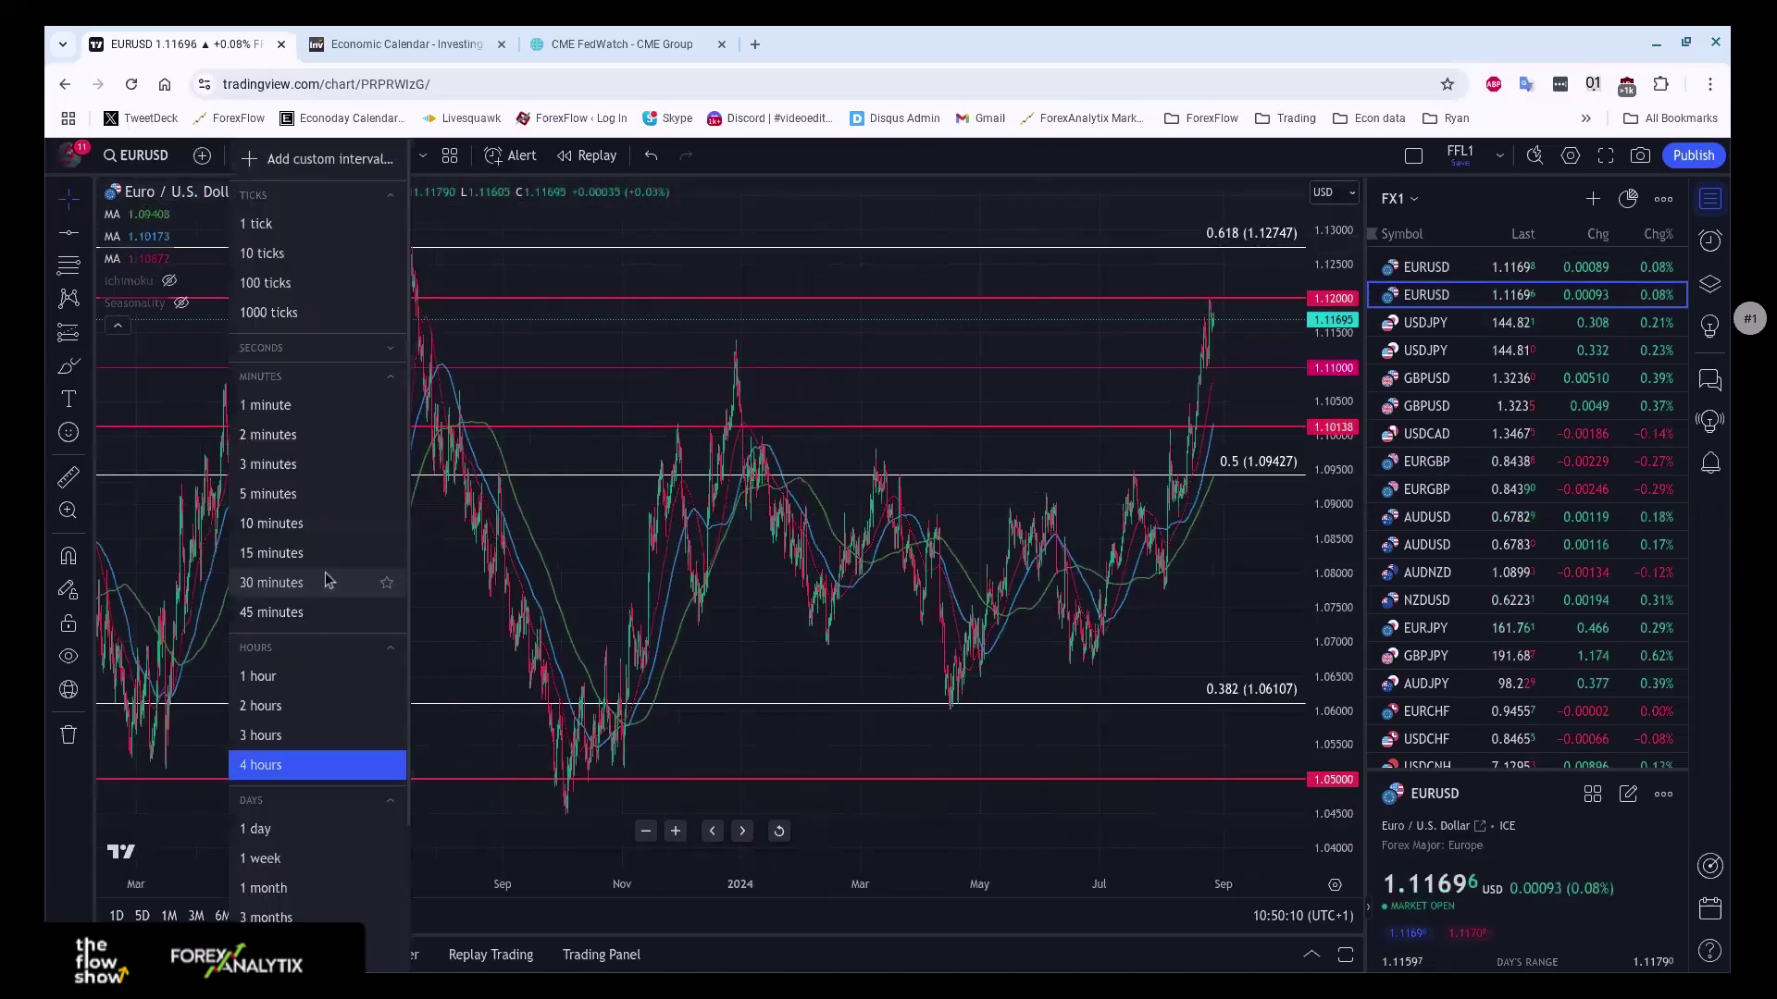
{"action": "left_click", "coordinate": [242, 870]}
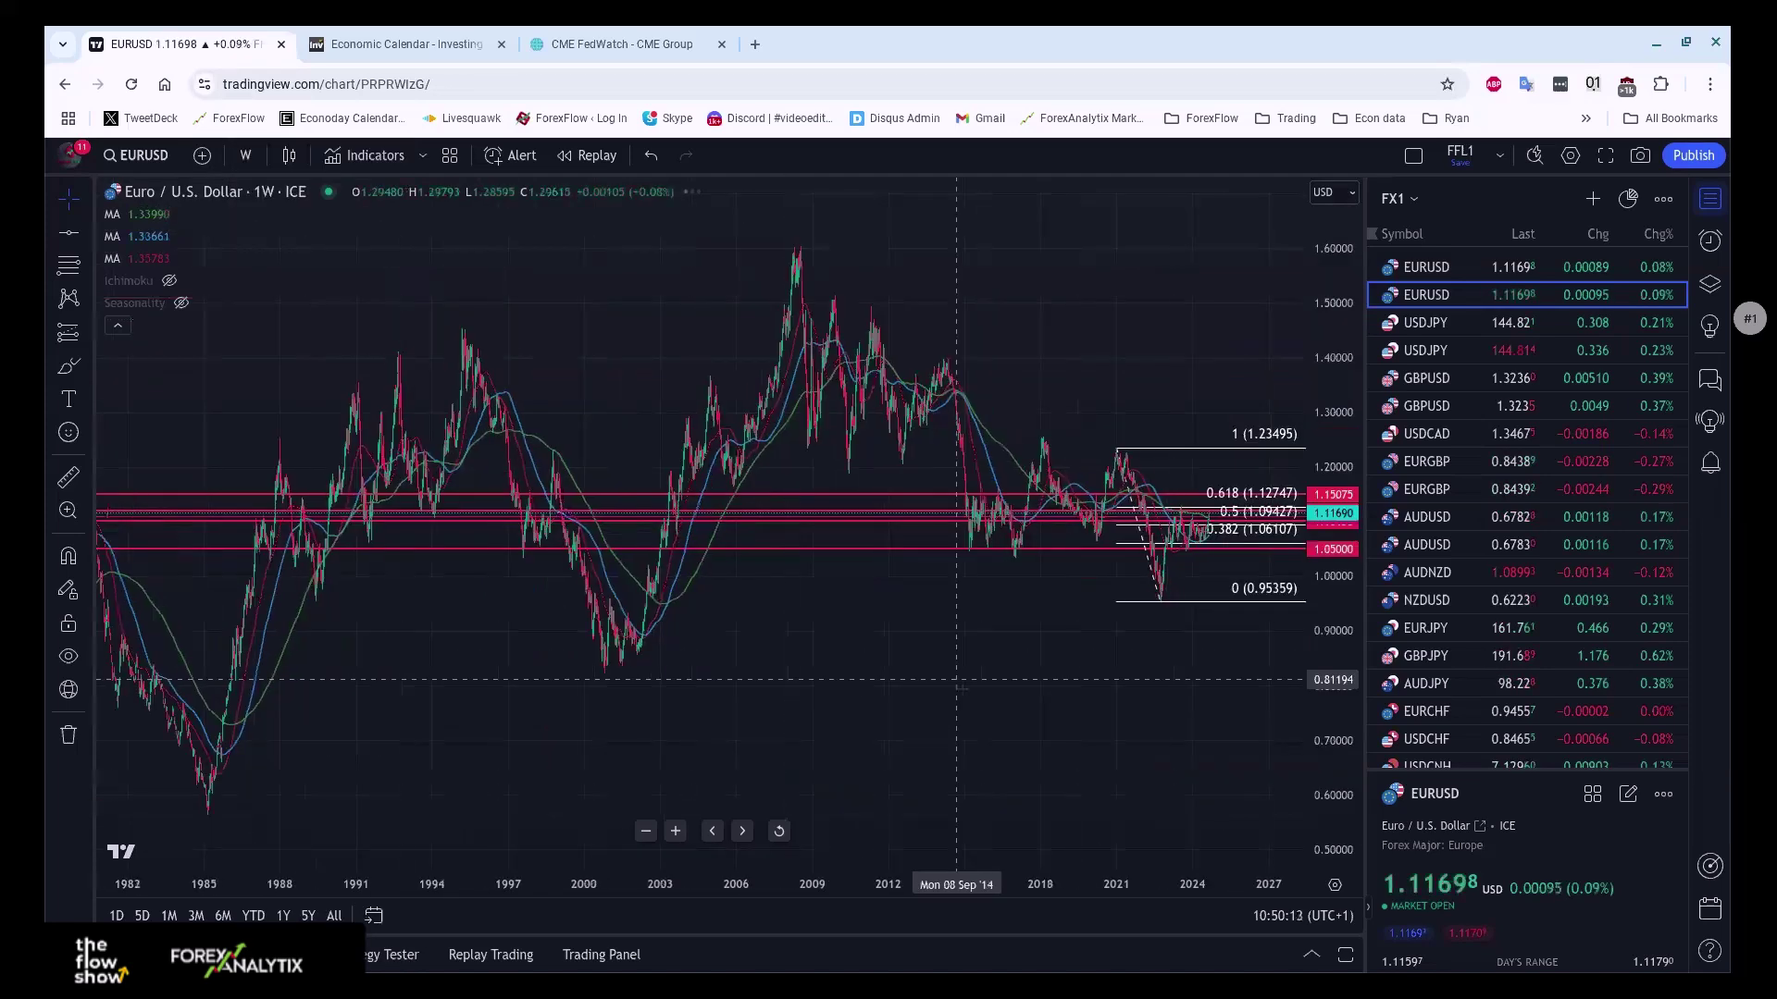
{"action": "scroll", "coordinate": [961, 685], "scroll_direction": "up", "scroll_amount": 6}
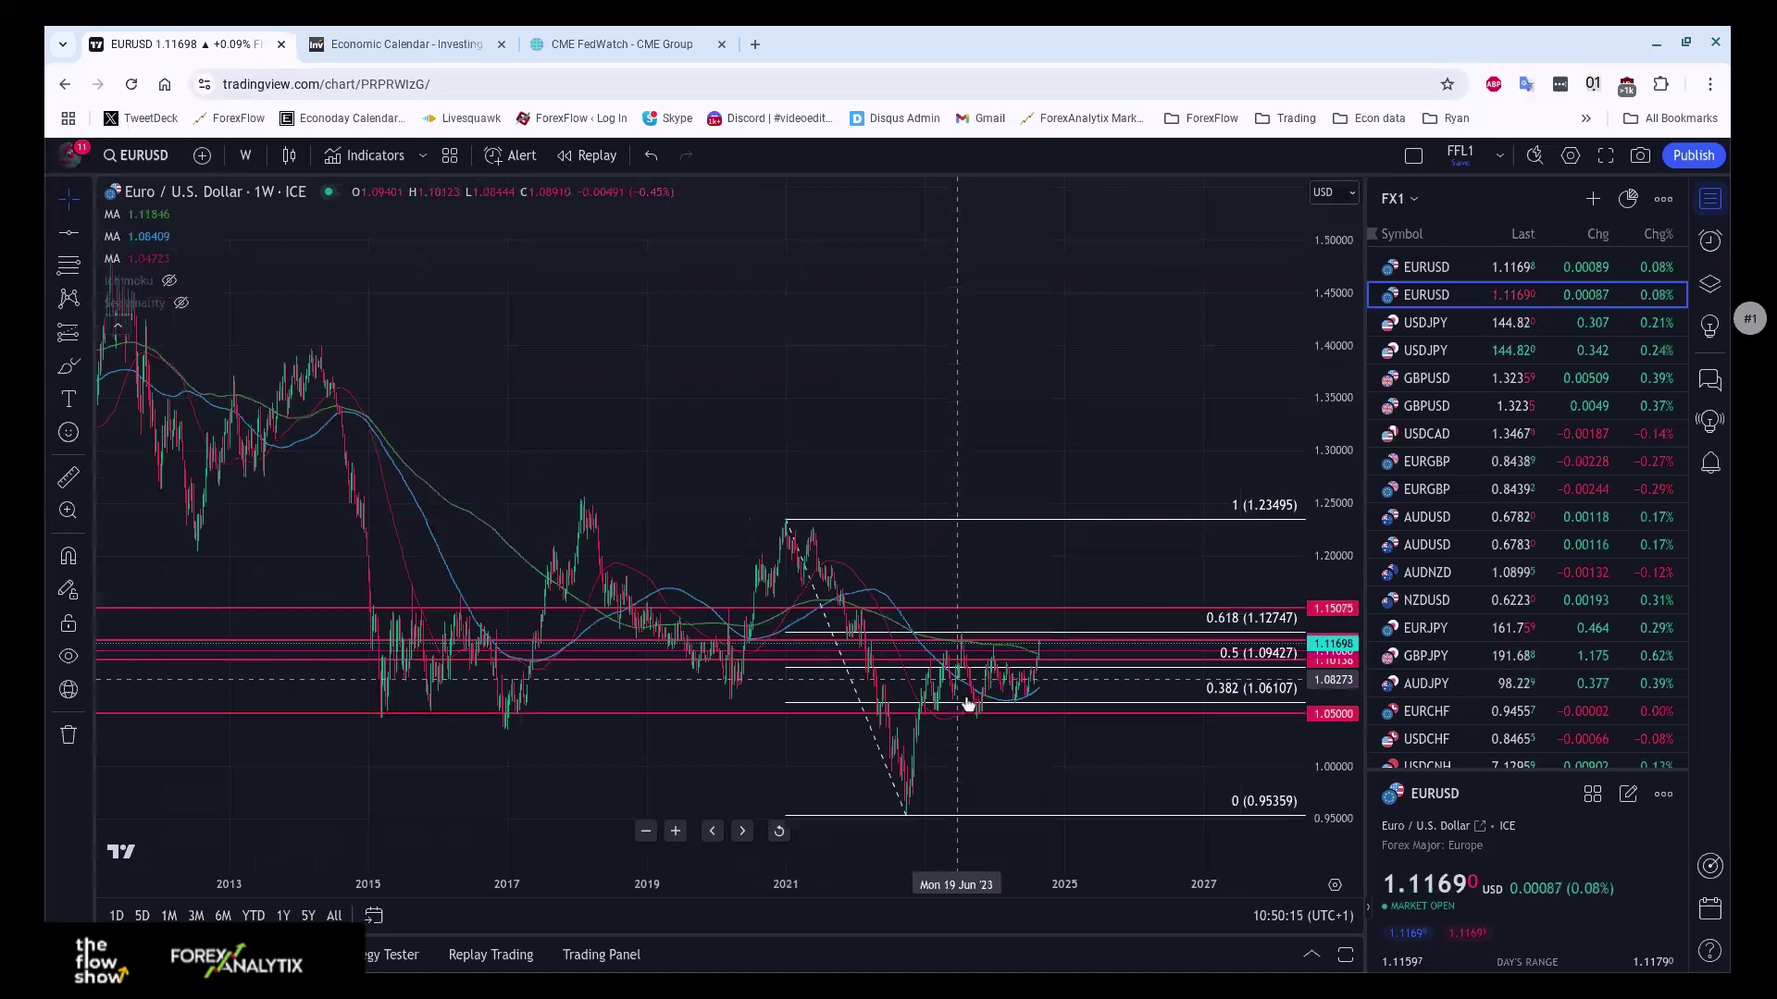
{"action": "scroll", "coordinate": [962, 703], "scroll_direction": "up", "scroll_amount": 3}
{"action": "left_click_drag", "start_coordinate": [518, 771], "coordinate": [548, 802]}
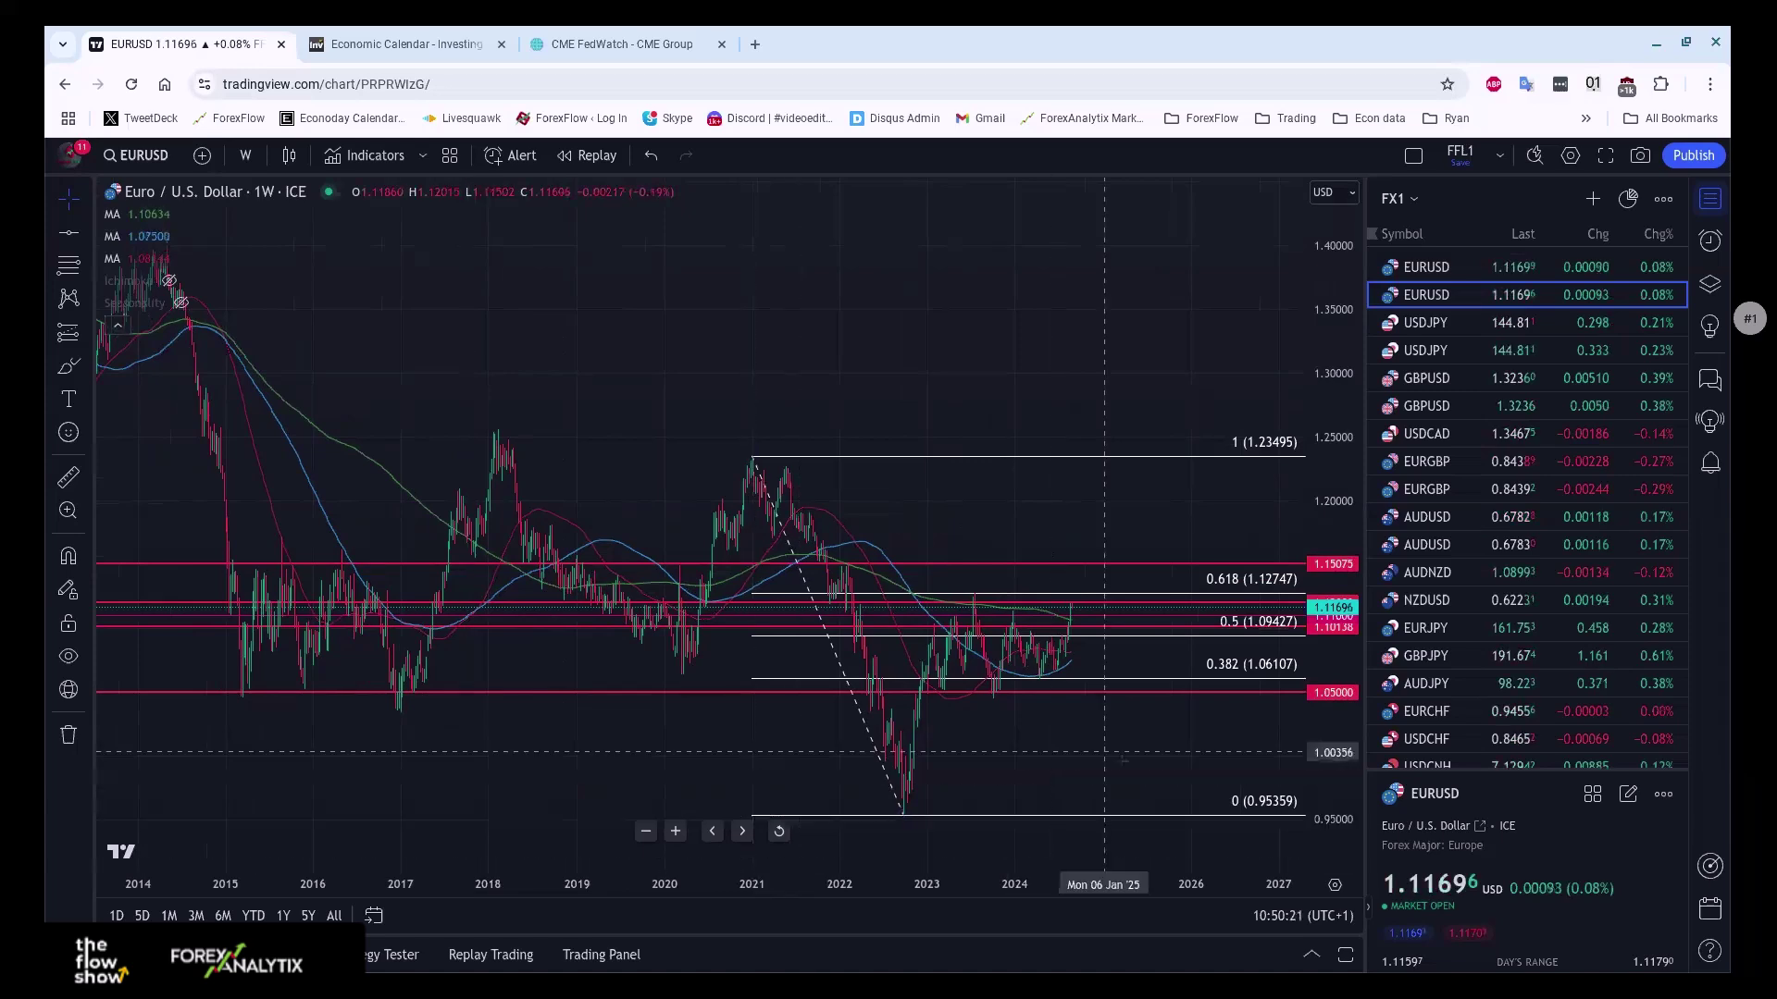
{"action": "scroll", "coordinate": [1119, 741], "scroll_direction": "up", "scroll_amount": 3}
{"action": "scroll", "coordinate": [1119, 741], "scroll_direction": "up", "scroll_amount": 3}
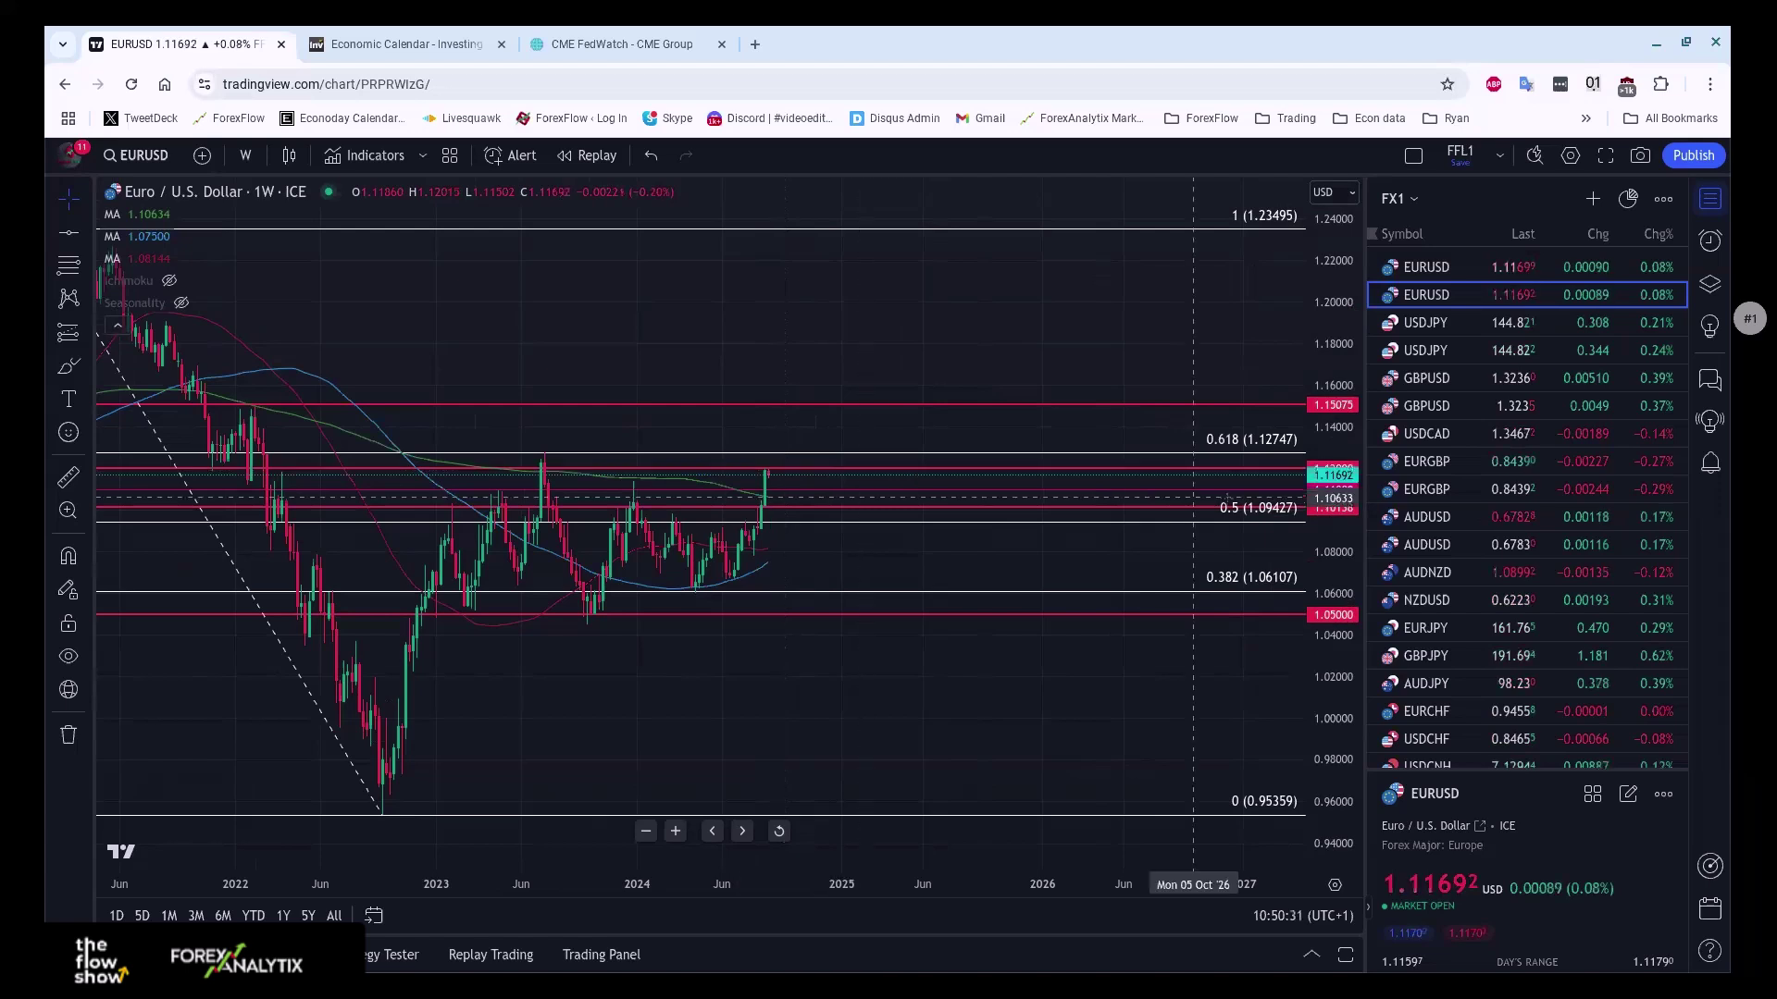
- Show the weekly EURGBP chart zoomed out to cover history back to 2021
{"action": "left_click", "coordinate": [1470, 462]}
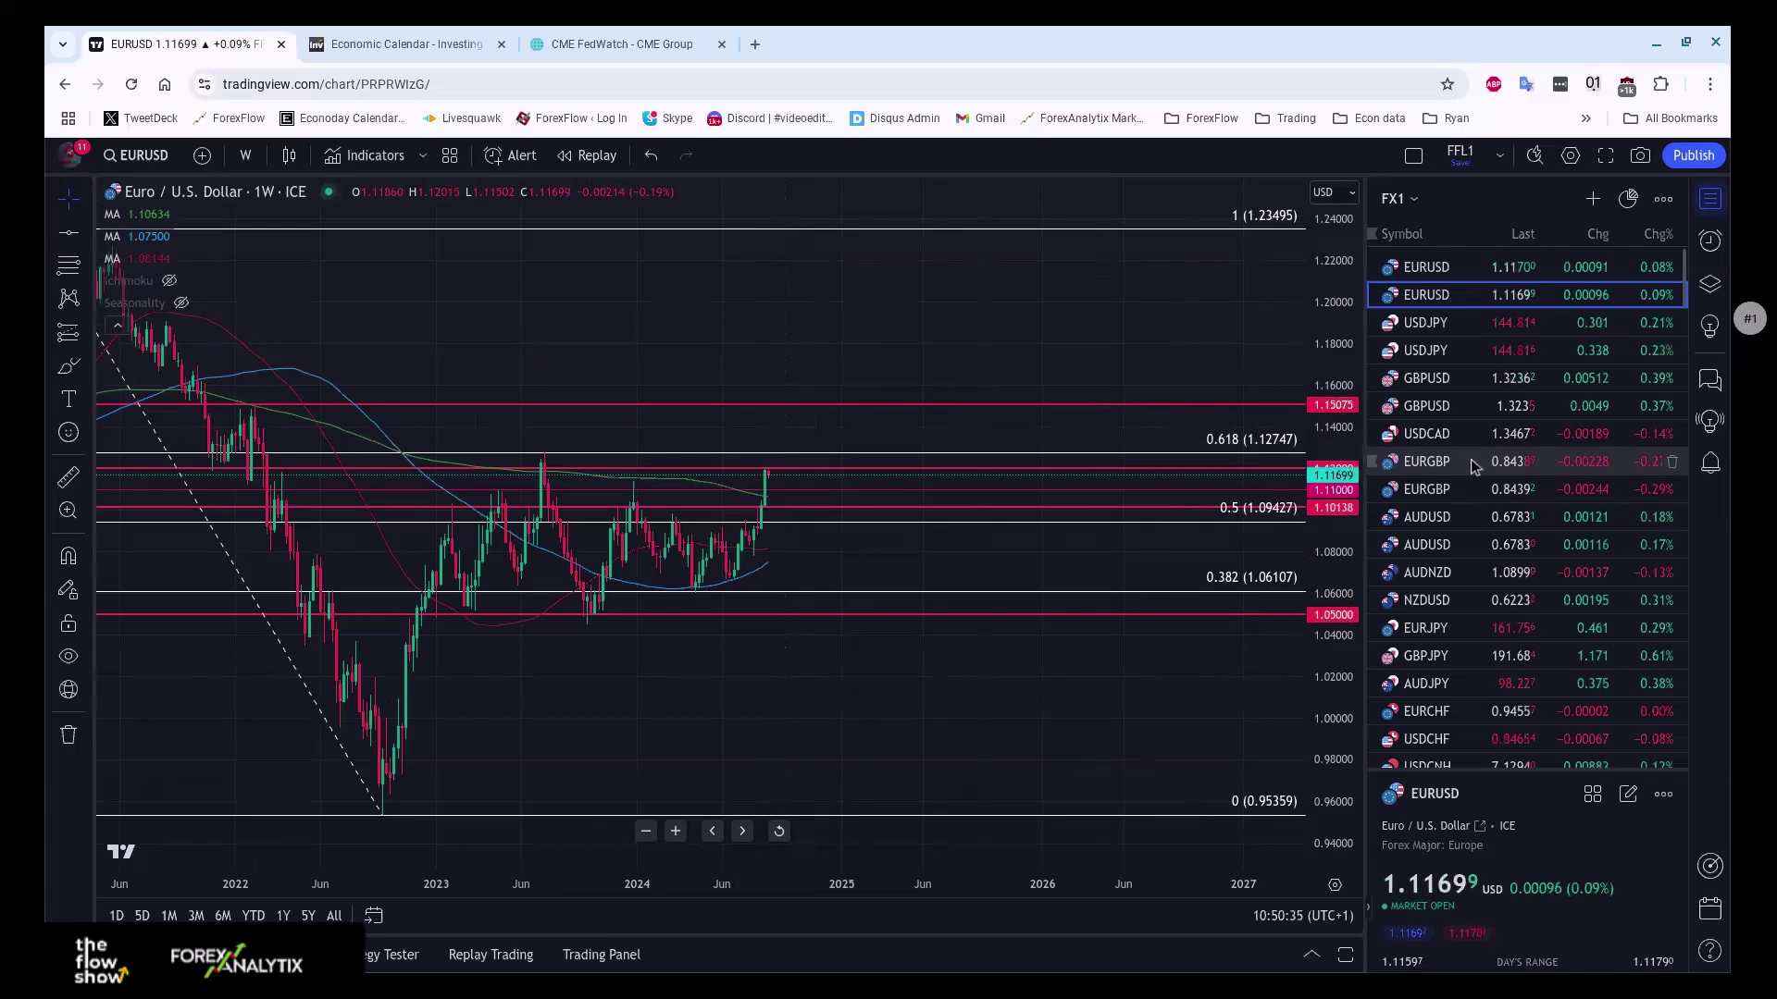
{"action": "scroll", "coordinate": [926, 731], "scroll_direction": "down", "scroll_amount": 1}
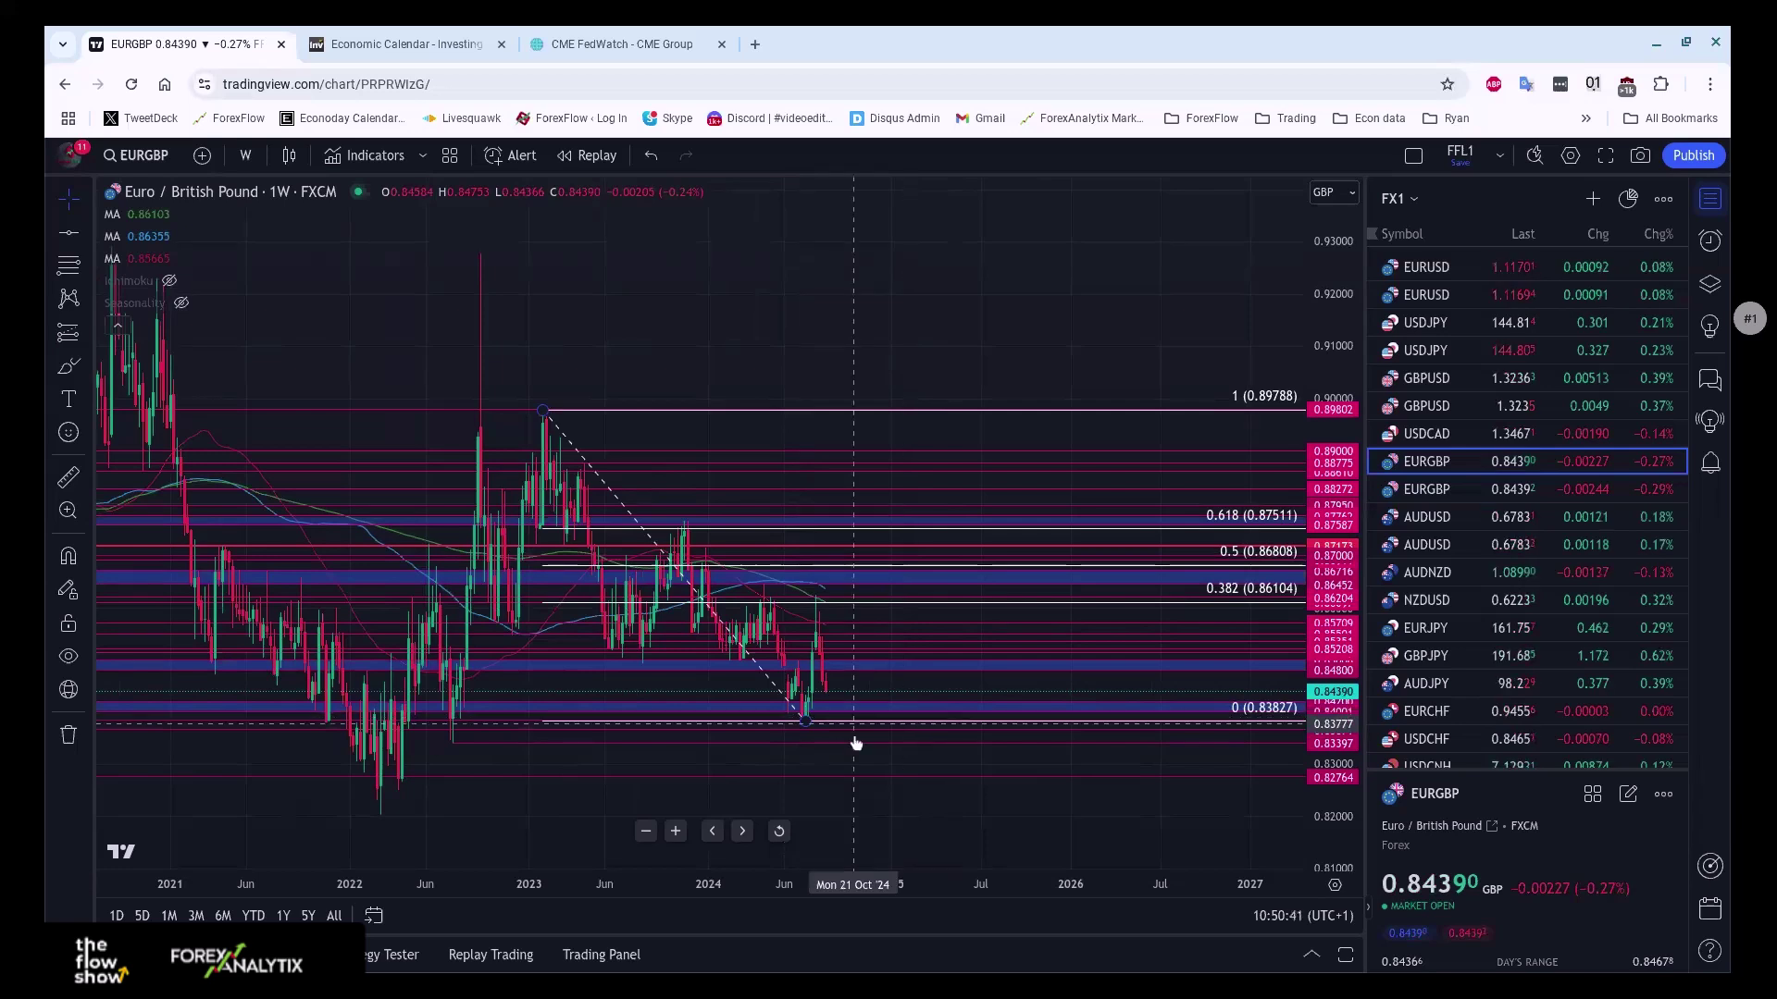
{"action": "scroll", "coordinate": [851, 736], "scroll_direction": "down", "scroll_amount": 1}
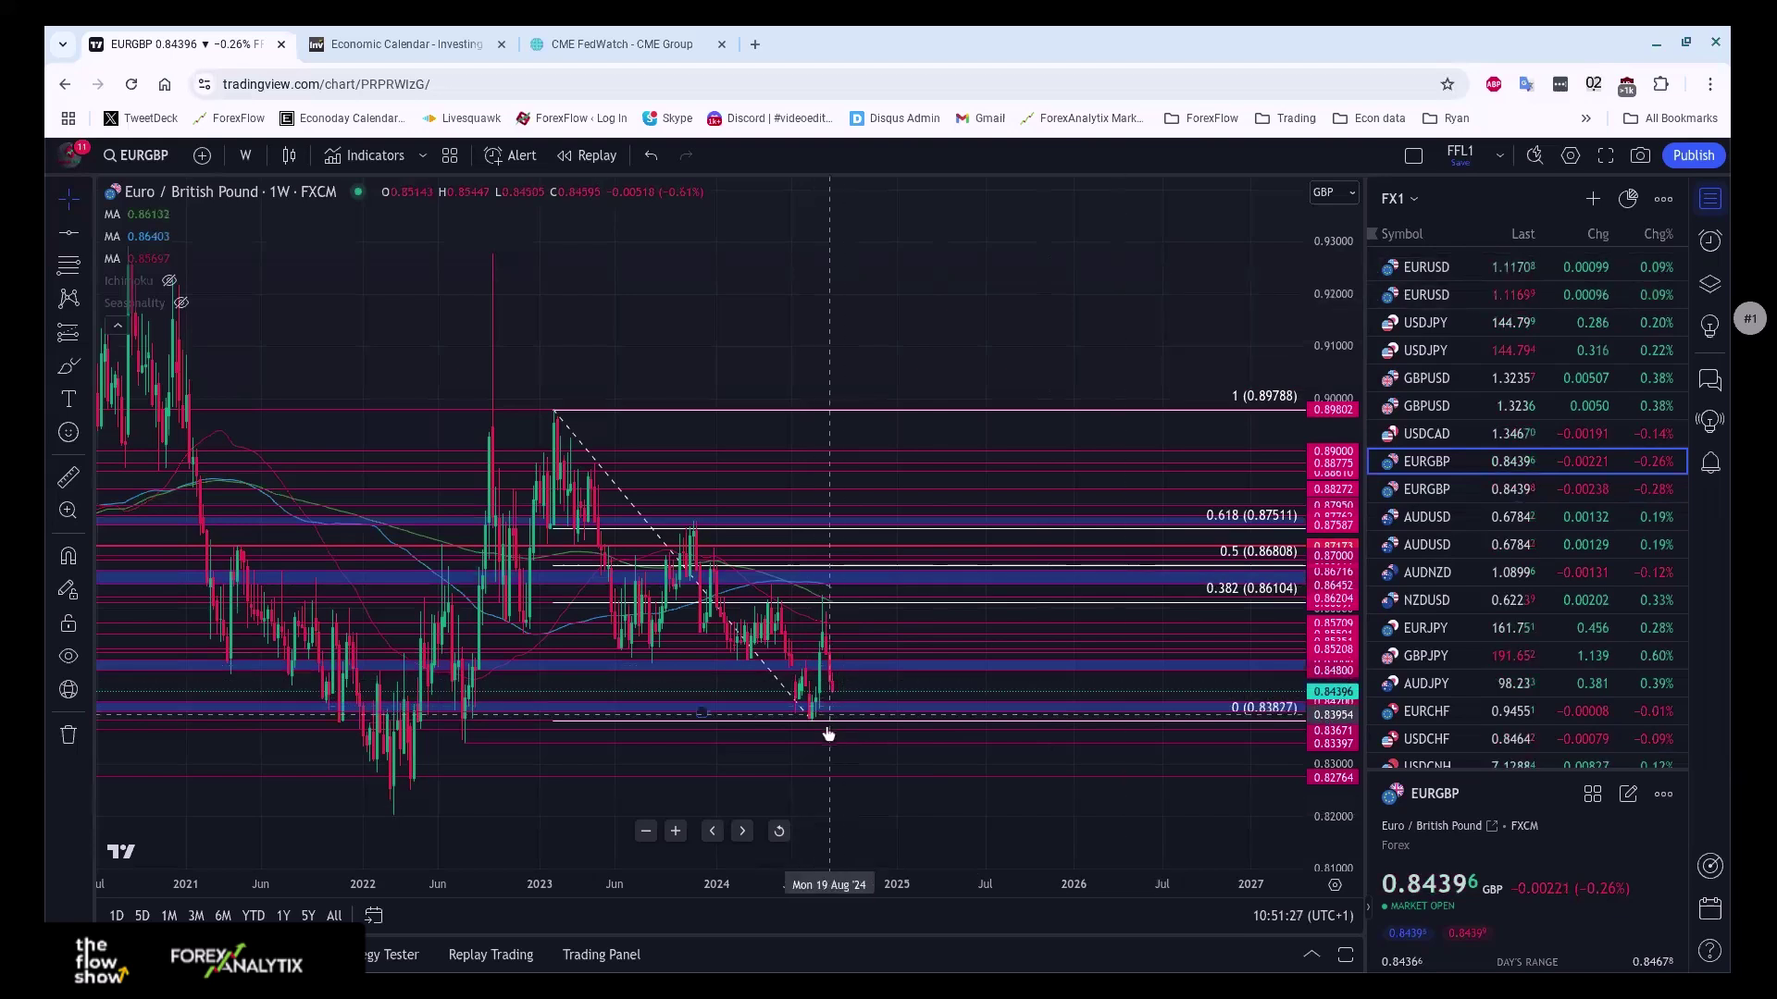
- Switch back to EURUSD and zoom out to its full history since the 1980s
{"action": "left_click", "coordinate": [1464, 293]}
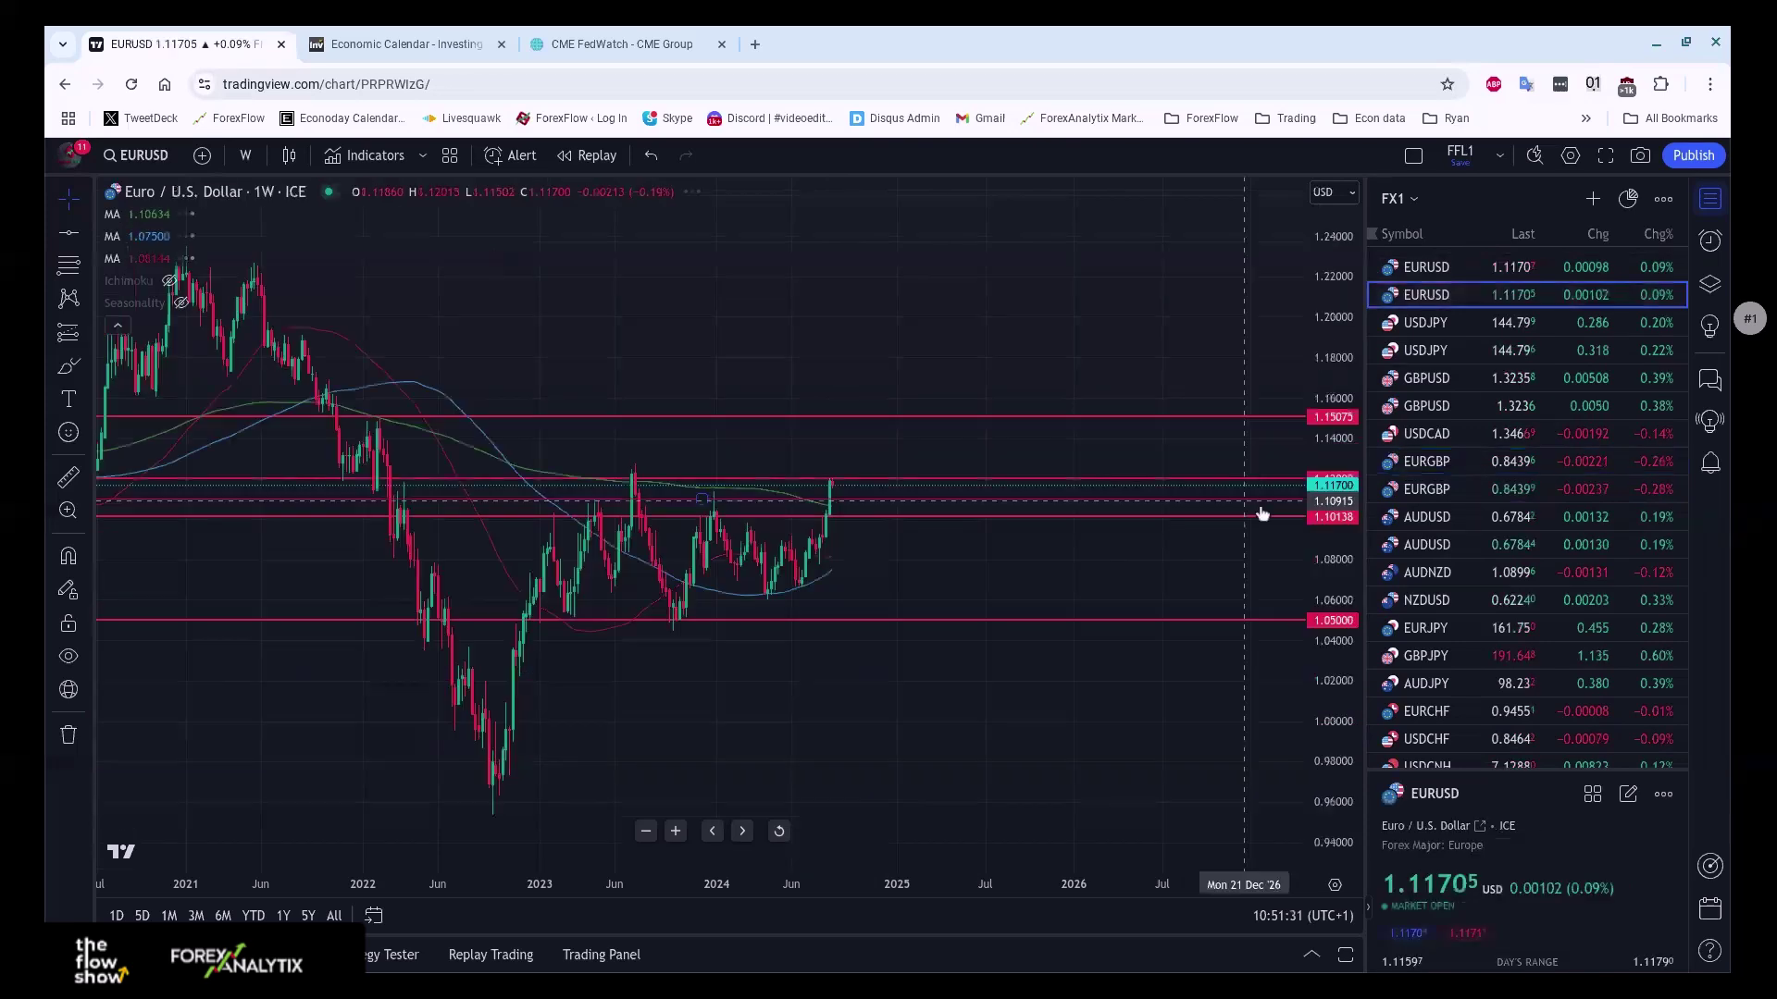
{"action": "scroll", "coordinate": [843, 684], "scroll_direction": "down", "scroll_amount": 5}
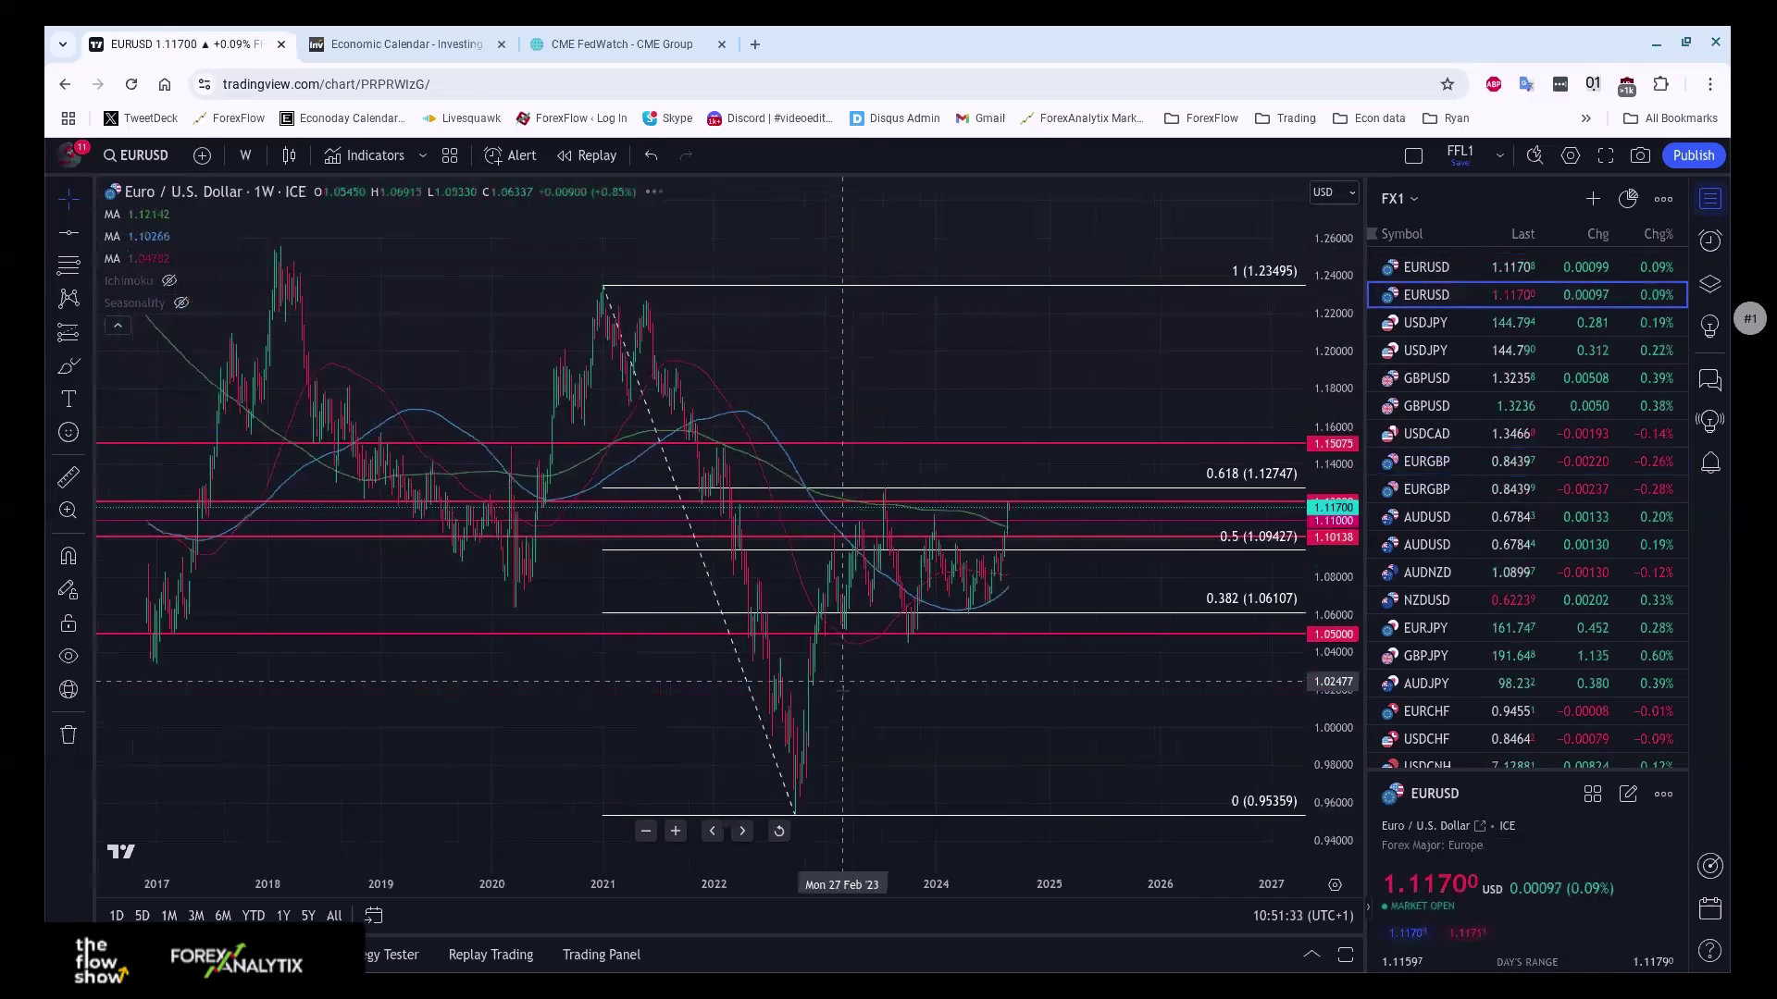
{"action": "scroll", "coordinate": [843, 685], "scroll_direction": "down", "scroll_amount": 2}
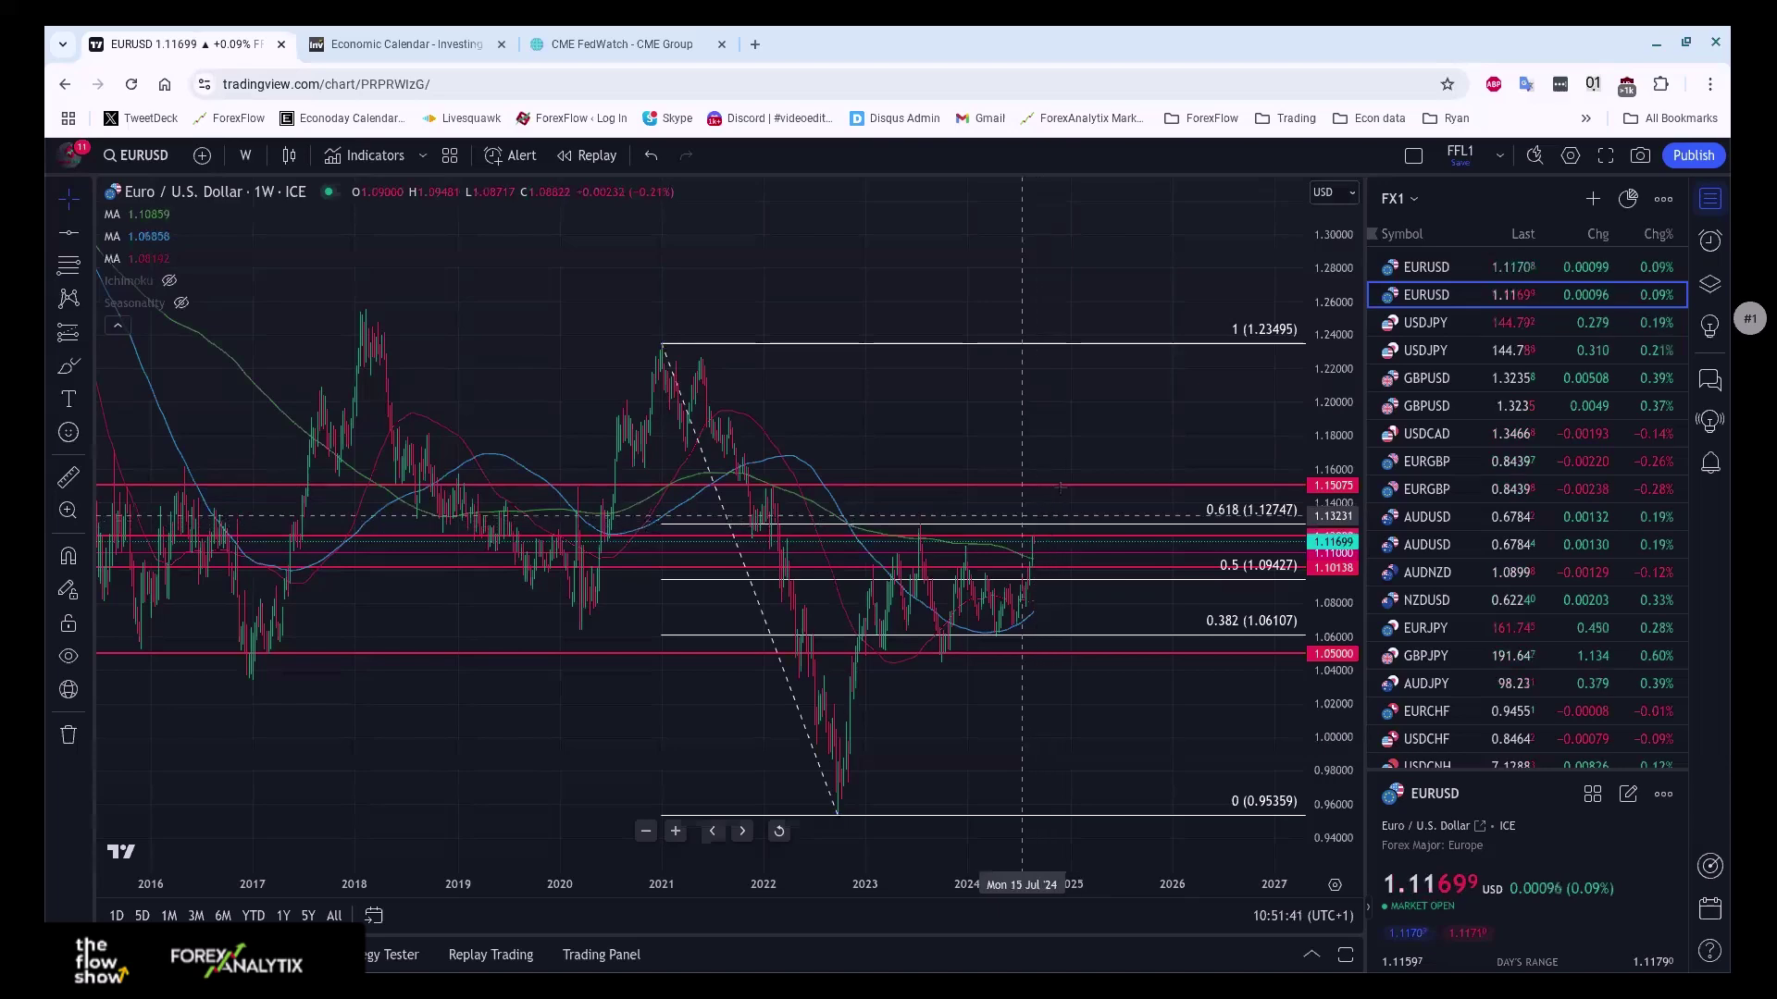
{"action": "scroll", "coordinate": [1060, 504], "scroll_direction": "down", "scroll_amount": 2}
{"action": "scroll", "coordinate": [1055, 487], "scroll_direction": "down", "scroll_amount": 5}
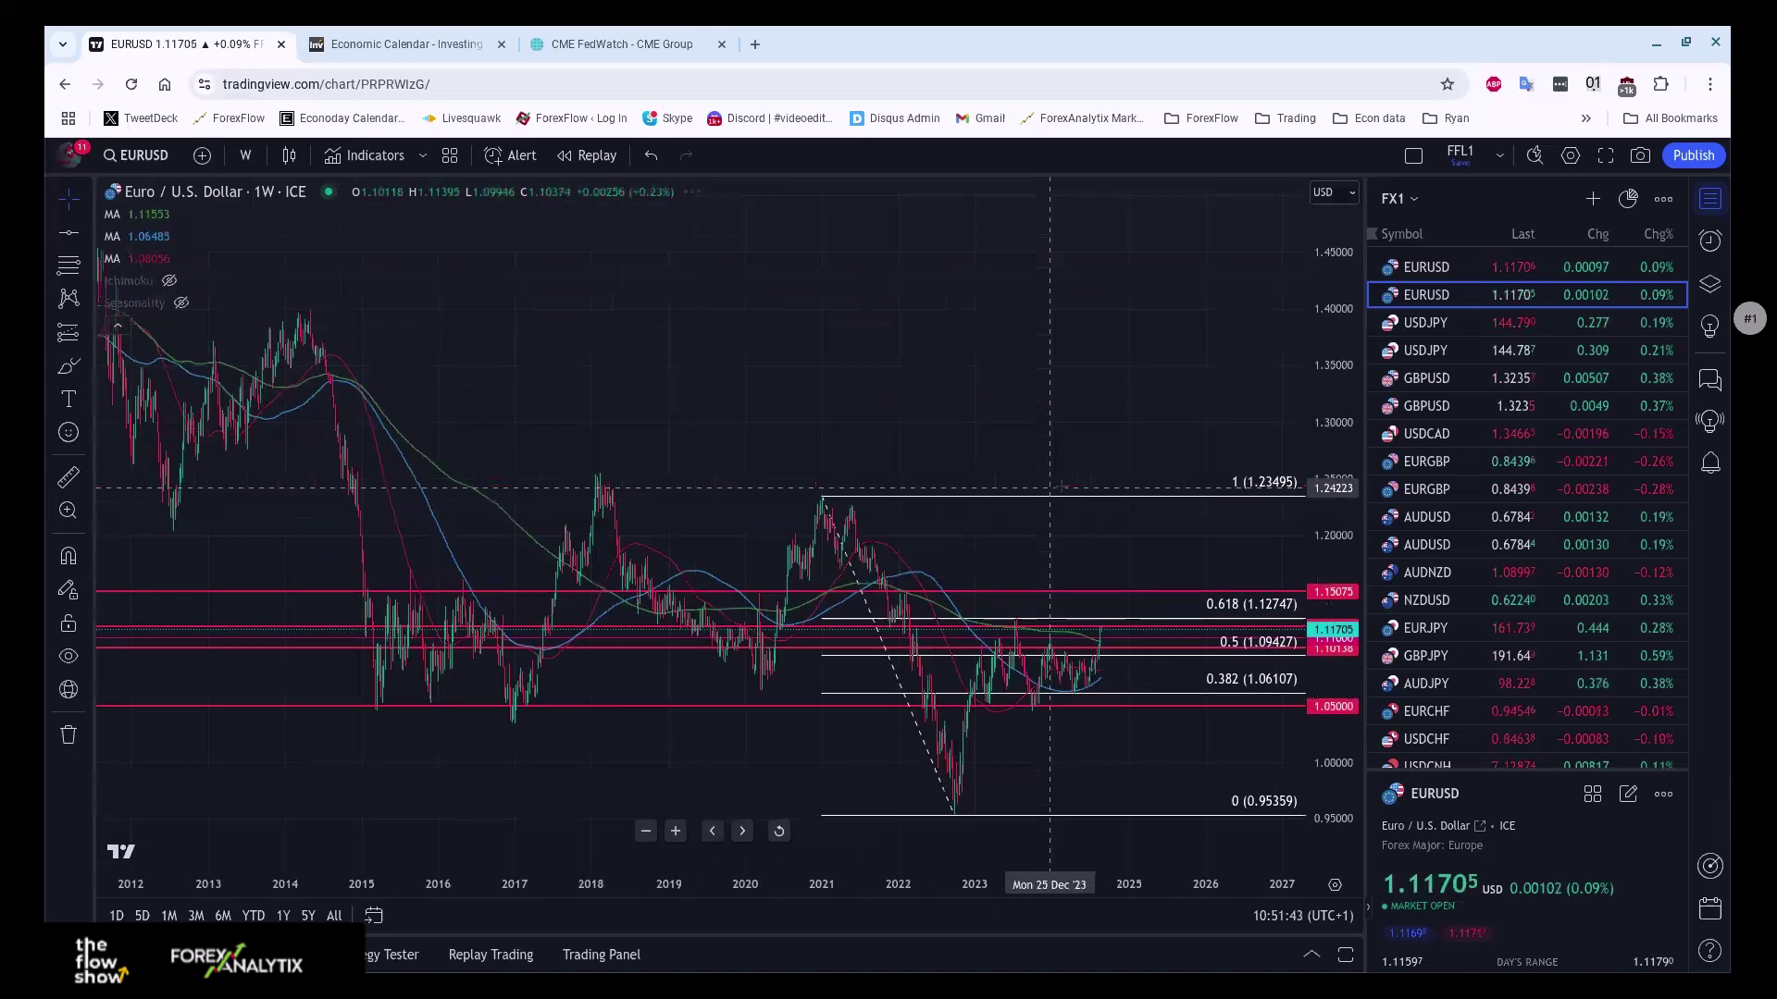
{"action": "scroll", "coordinate": [1060, 485], "scroll_direction": "down", "scroll_amount": 5}
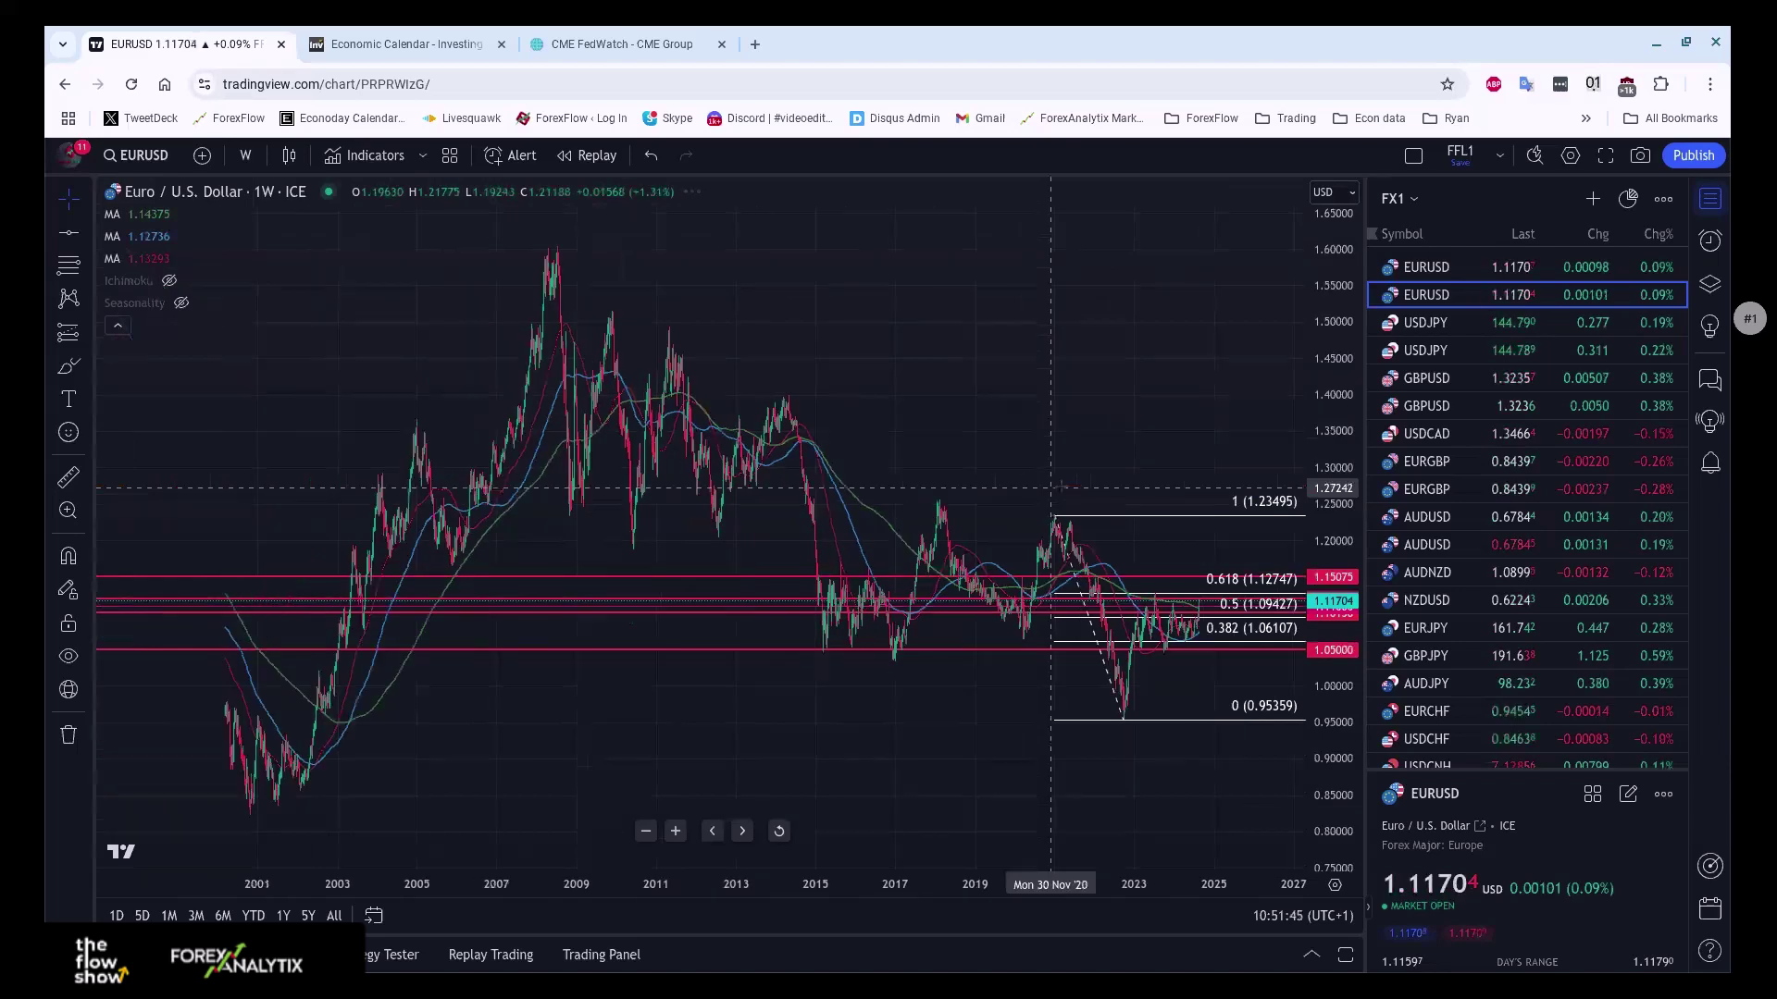
{"action": "scroll", "coordinate": [1055, 487], "scroll_direction": "down", "scroll_amount": 4}
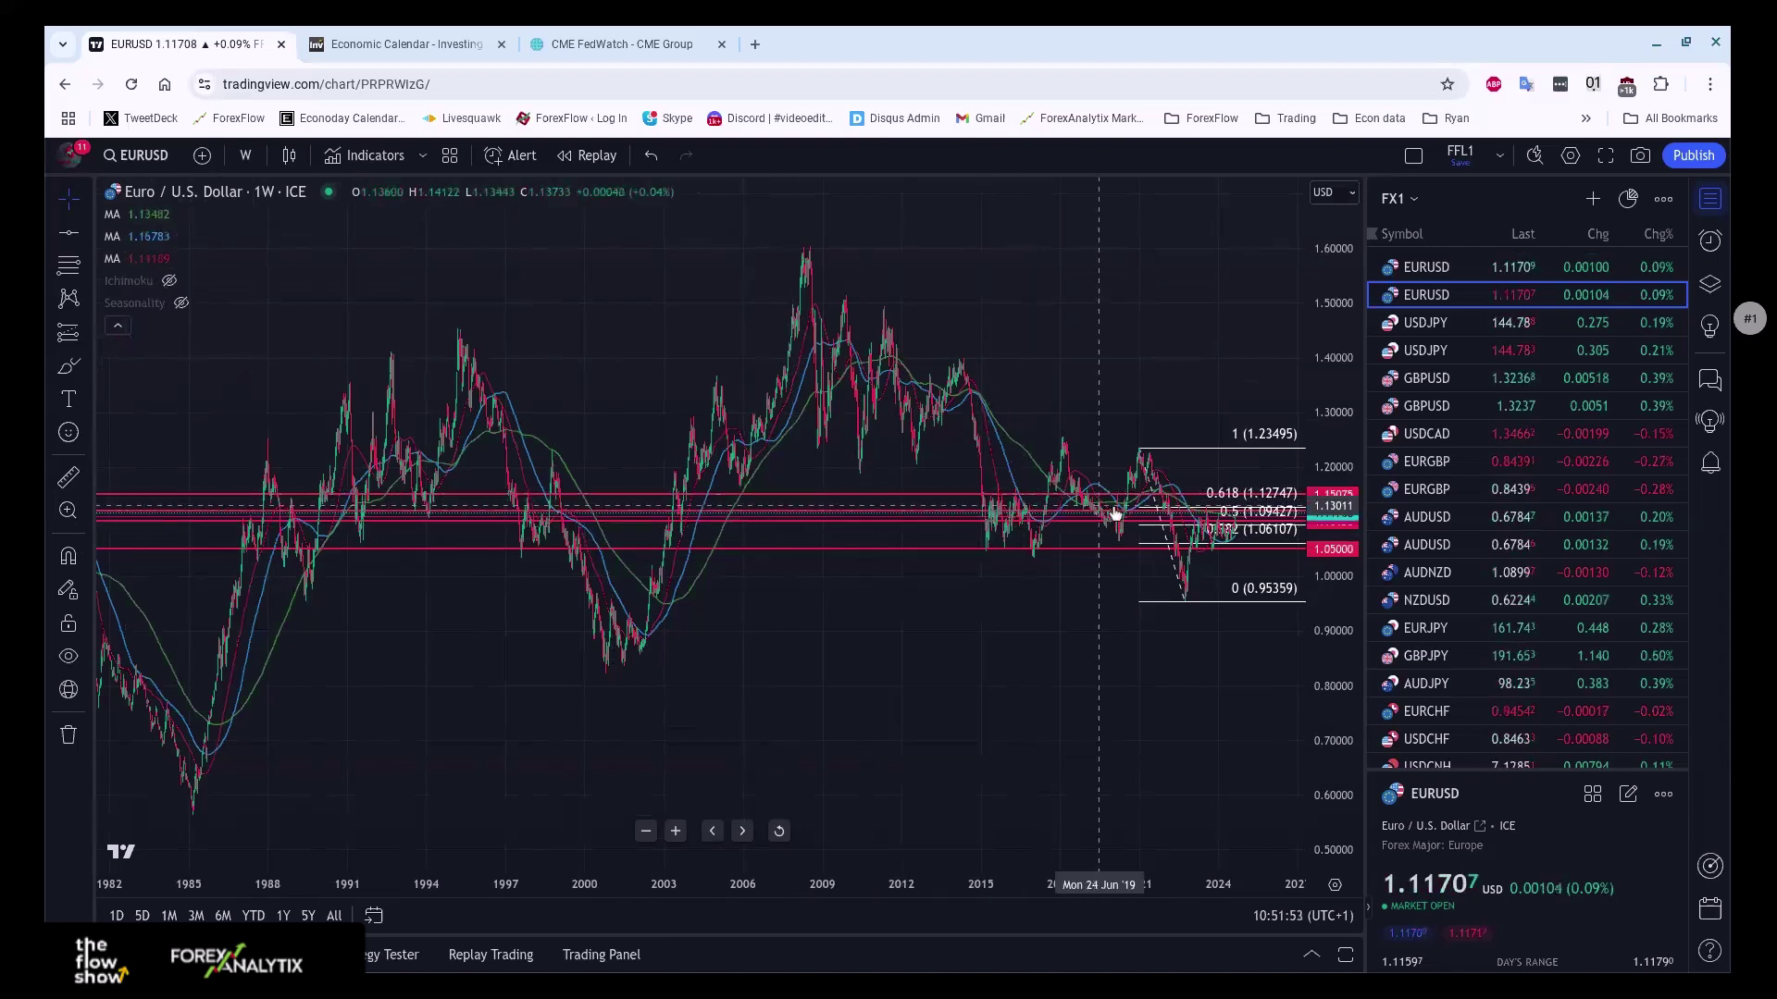
- Pan the weekly EURUSD chart to focus on price history from 2008 onward
{"action": "left_click_drag", "start_coordinate": [1041, 701], "coordinate": [789, 689]}
{"action": "scroll", "coordinate": [789, 689], "scroll_direction": "up", "scroll_amount": 5}
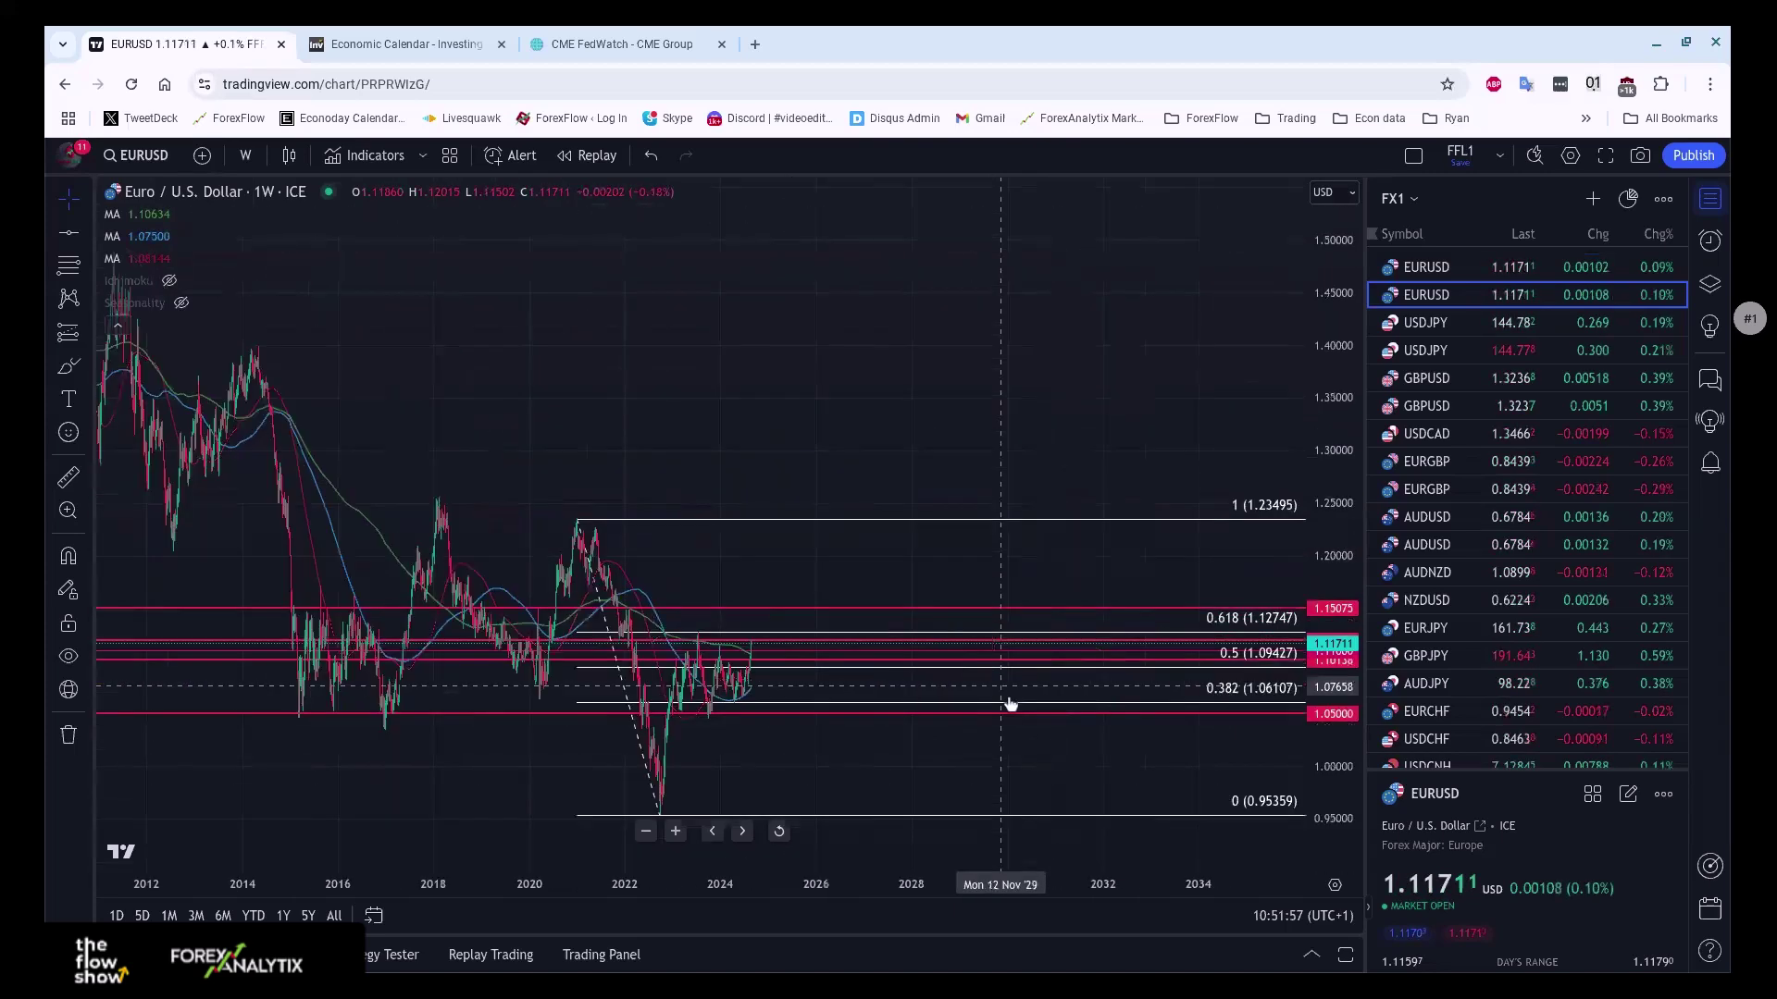
{"action": "left_click_drag", "start_coordinate": [720, 747], "coordinate": [1060, 776]}
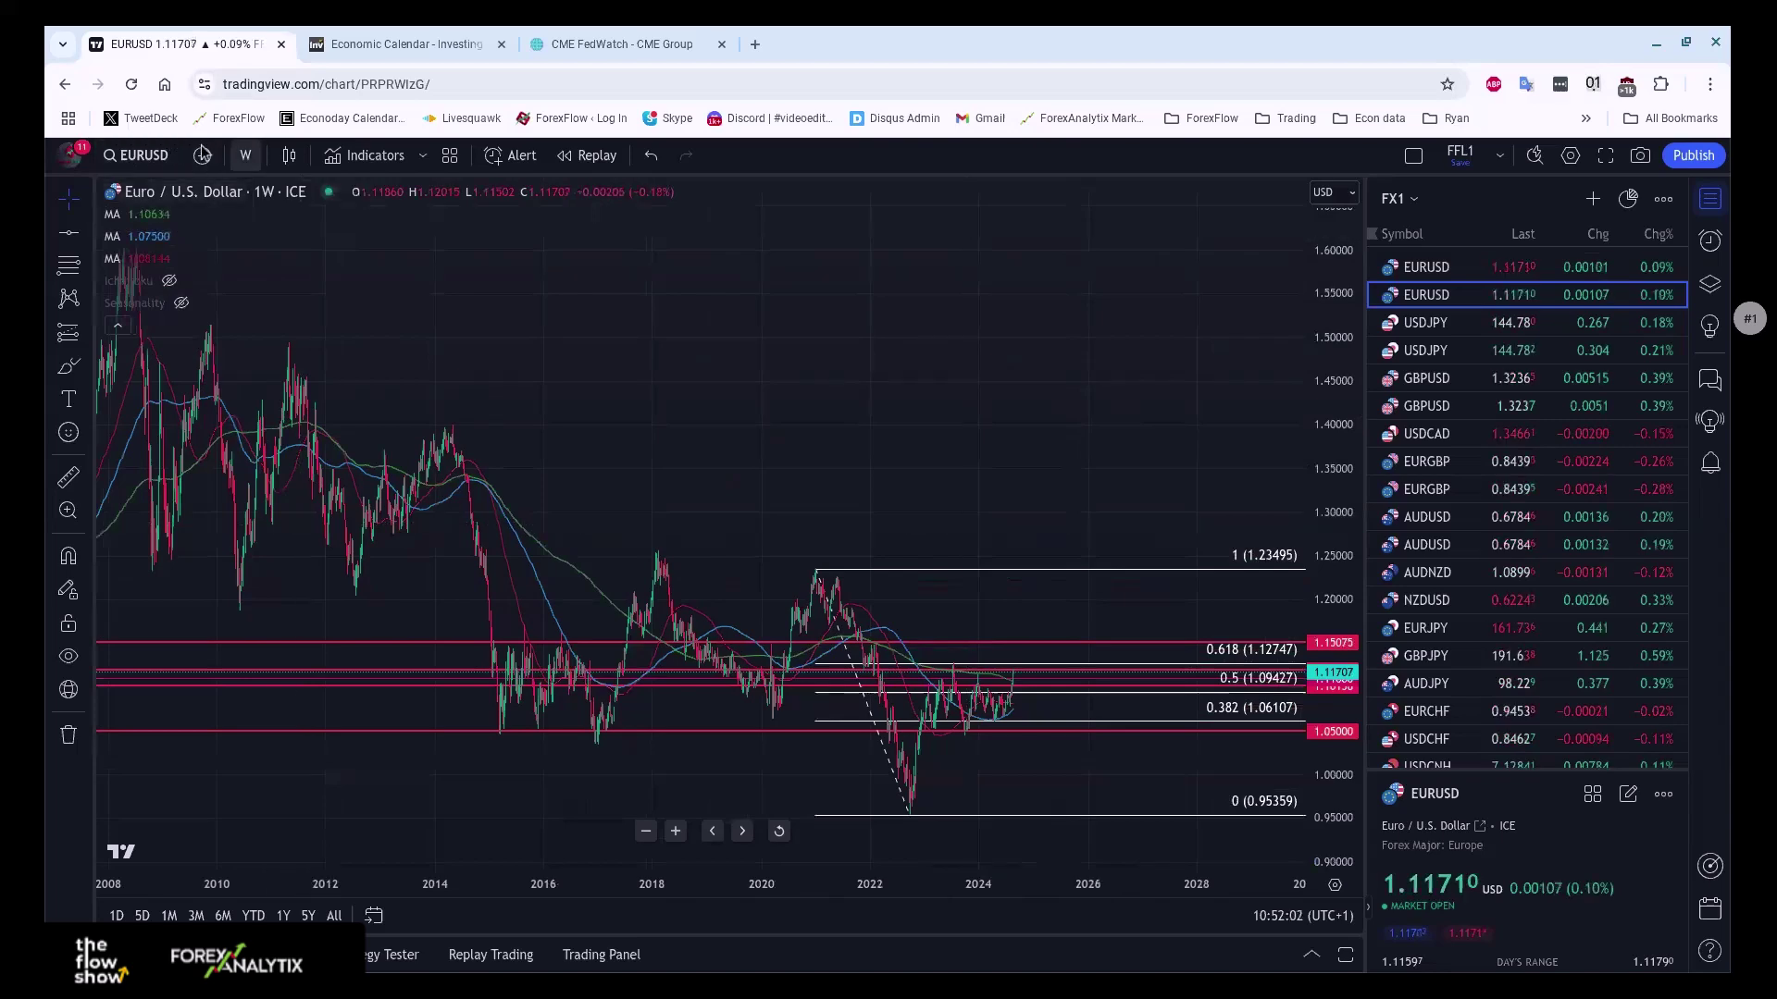
{"action": "left_click", "coordinate": [245, 155]}
- Switch EURUSD to daily candles and widen the view to span 2018 to 2025
{"action": "left_click", "coordinate": [258, 829]}
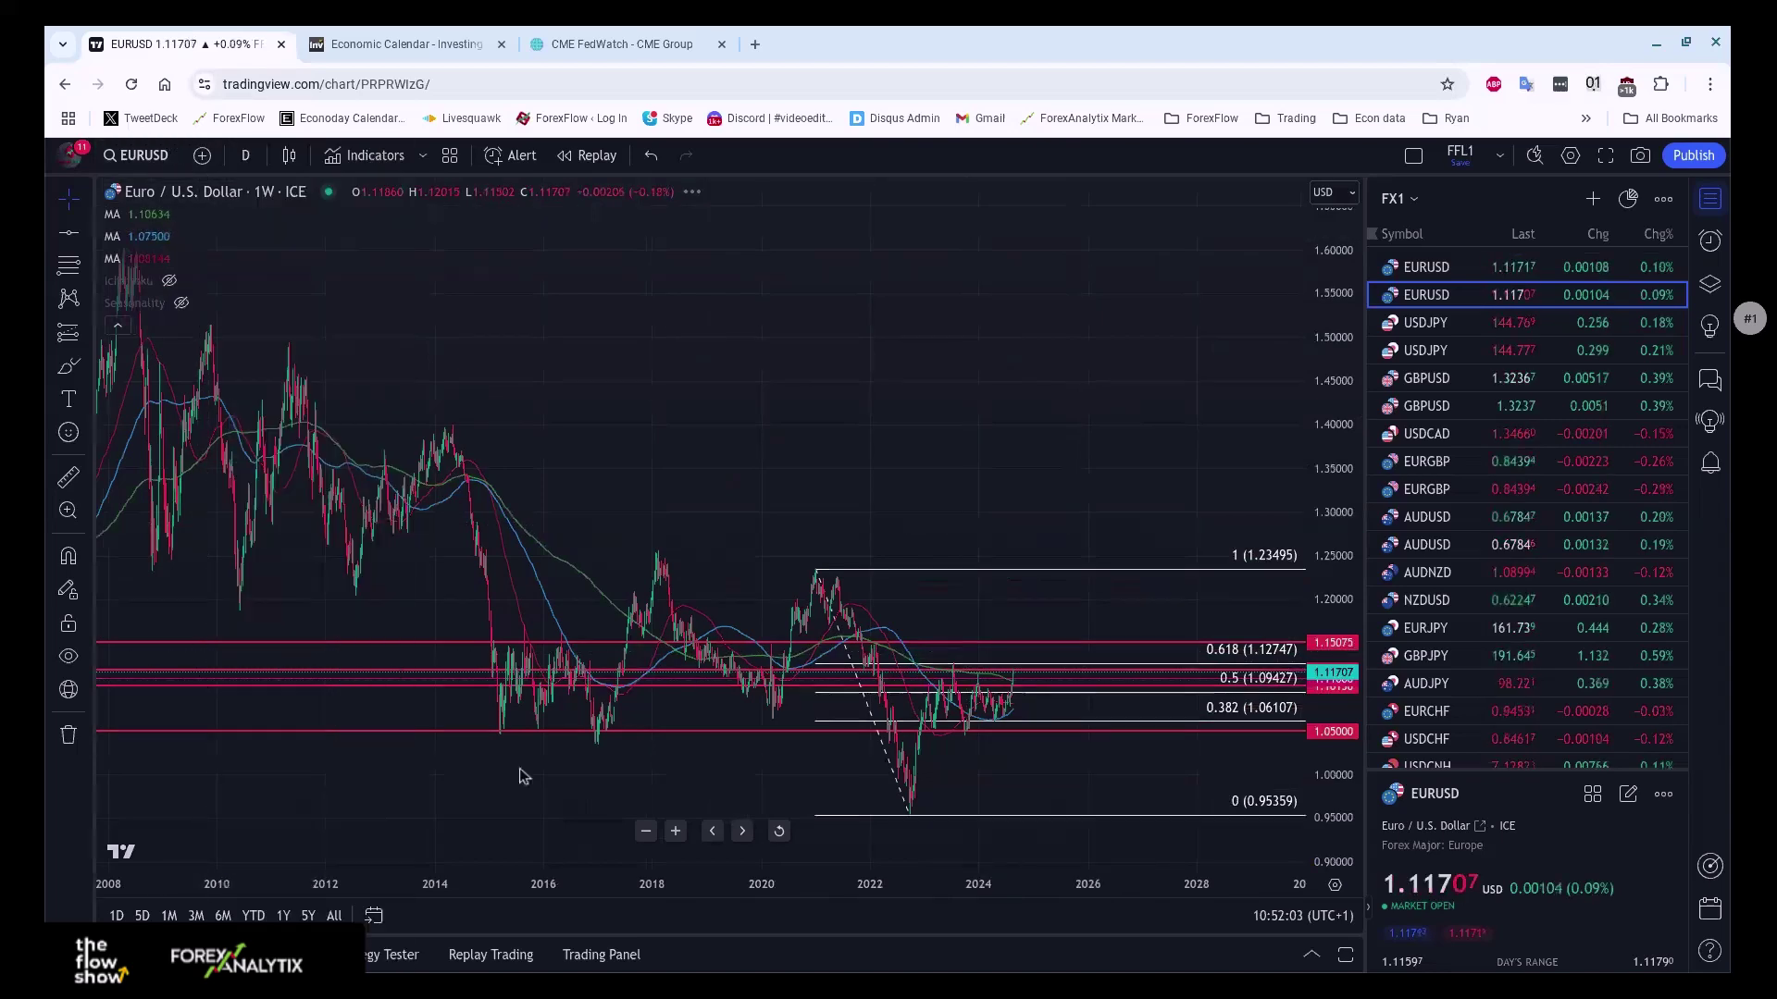
{"action": "scroll", "coordinate": [800, 694], "scroll_direction": "down", "scroll_amount": 3}
{"action": "left_click_drag", "start_coordinate": [801, 694], "coordinate": [1027, 518]}
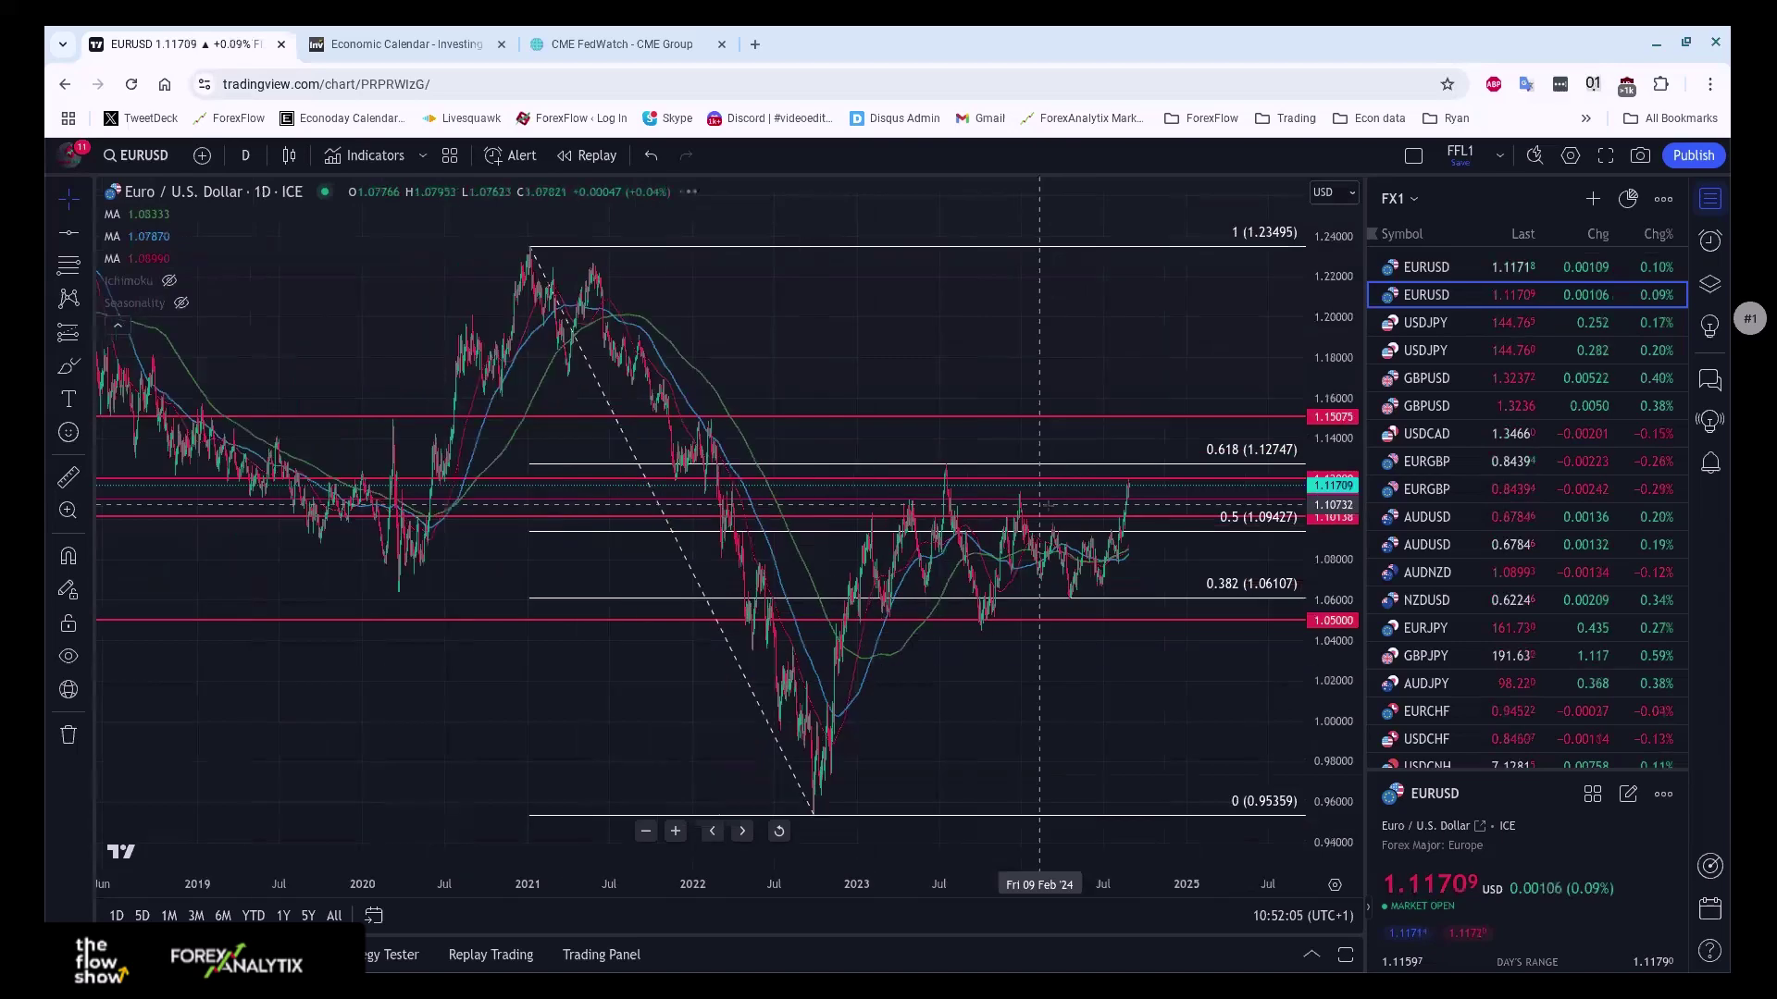
{"action": "scroll", "coordinate": [944, 508], "scroll_direction": "down", "scroll_amount": 2}
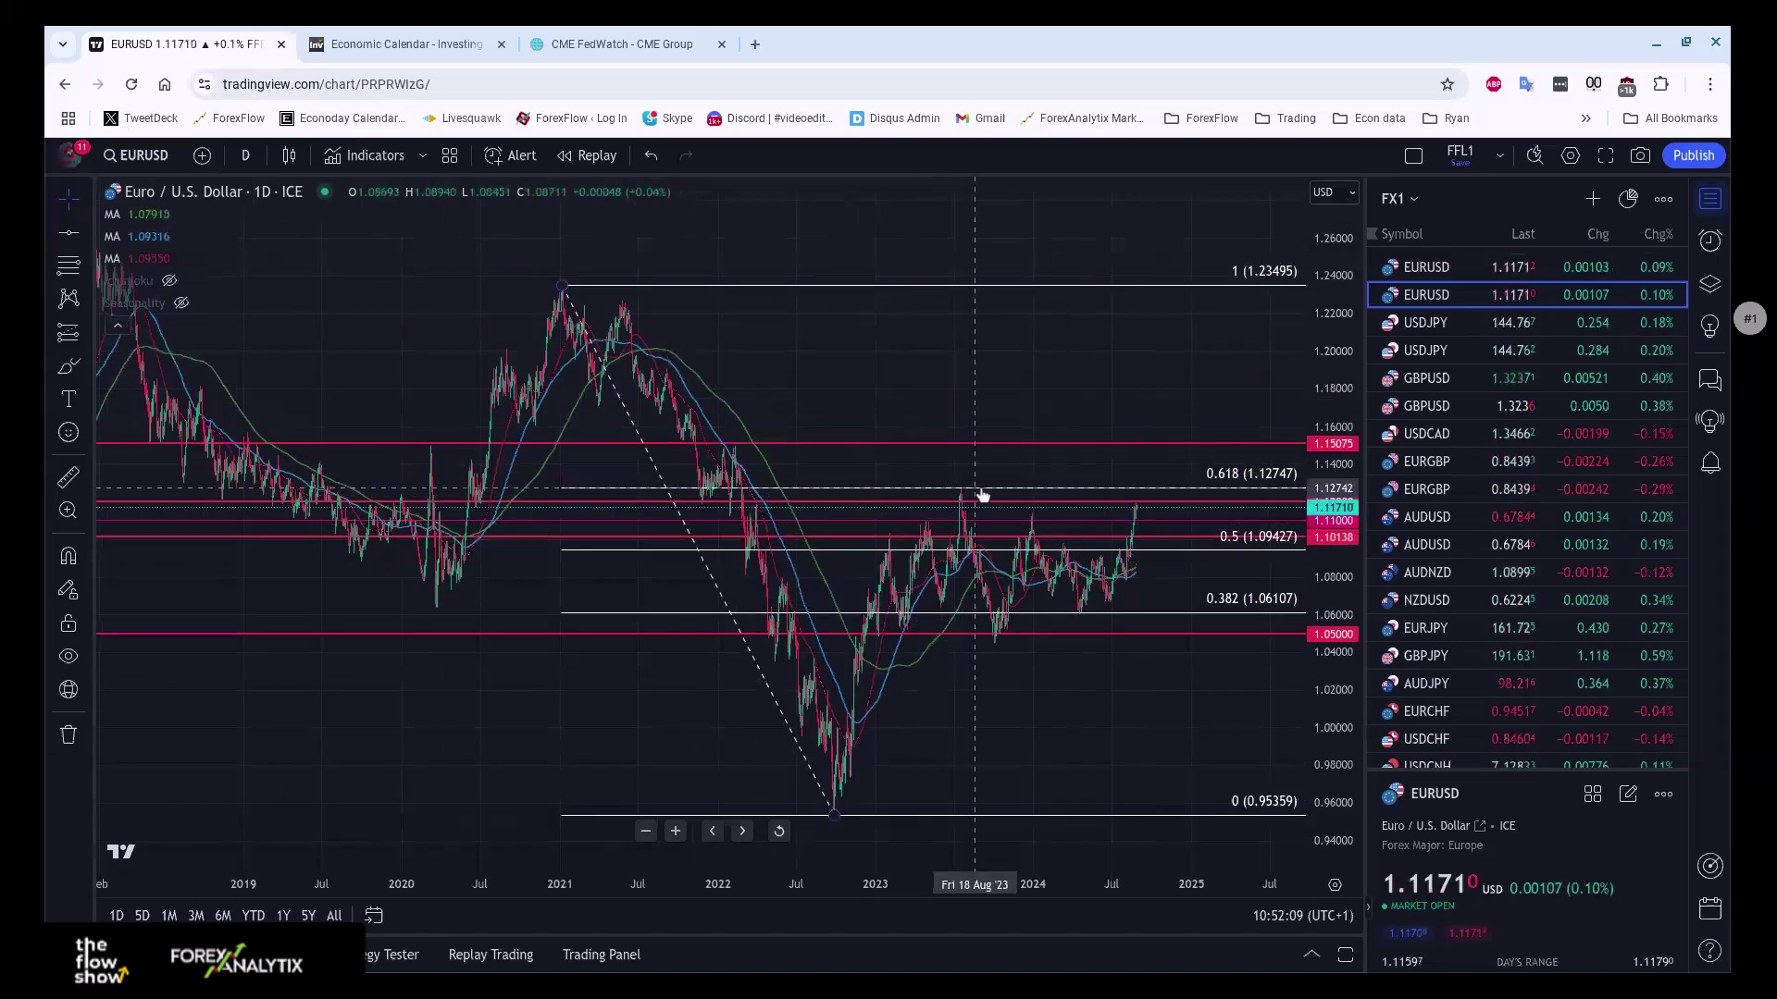
{"action": "scroll", "coordinate": [840, 525], "scroll_direction": "down", "scroll_amount": 2}
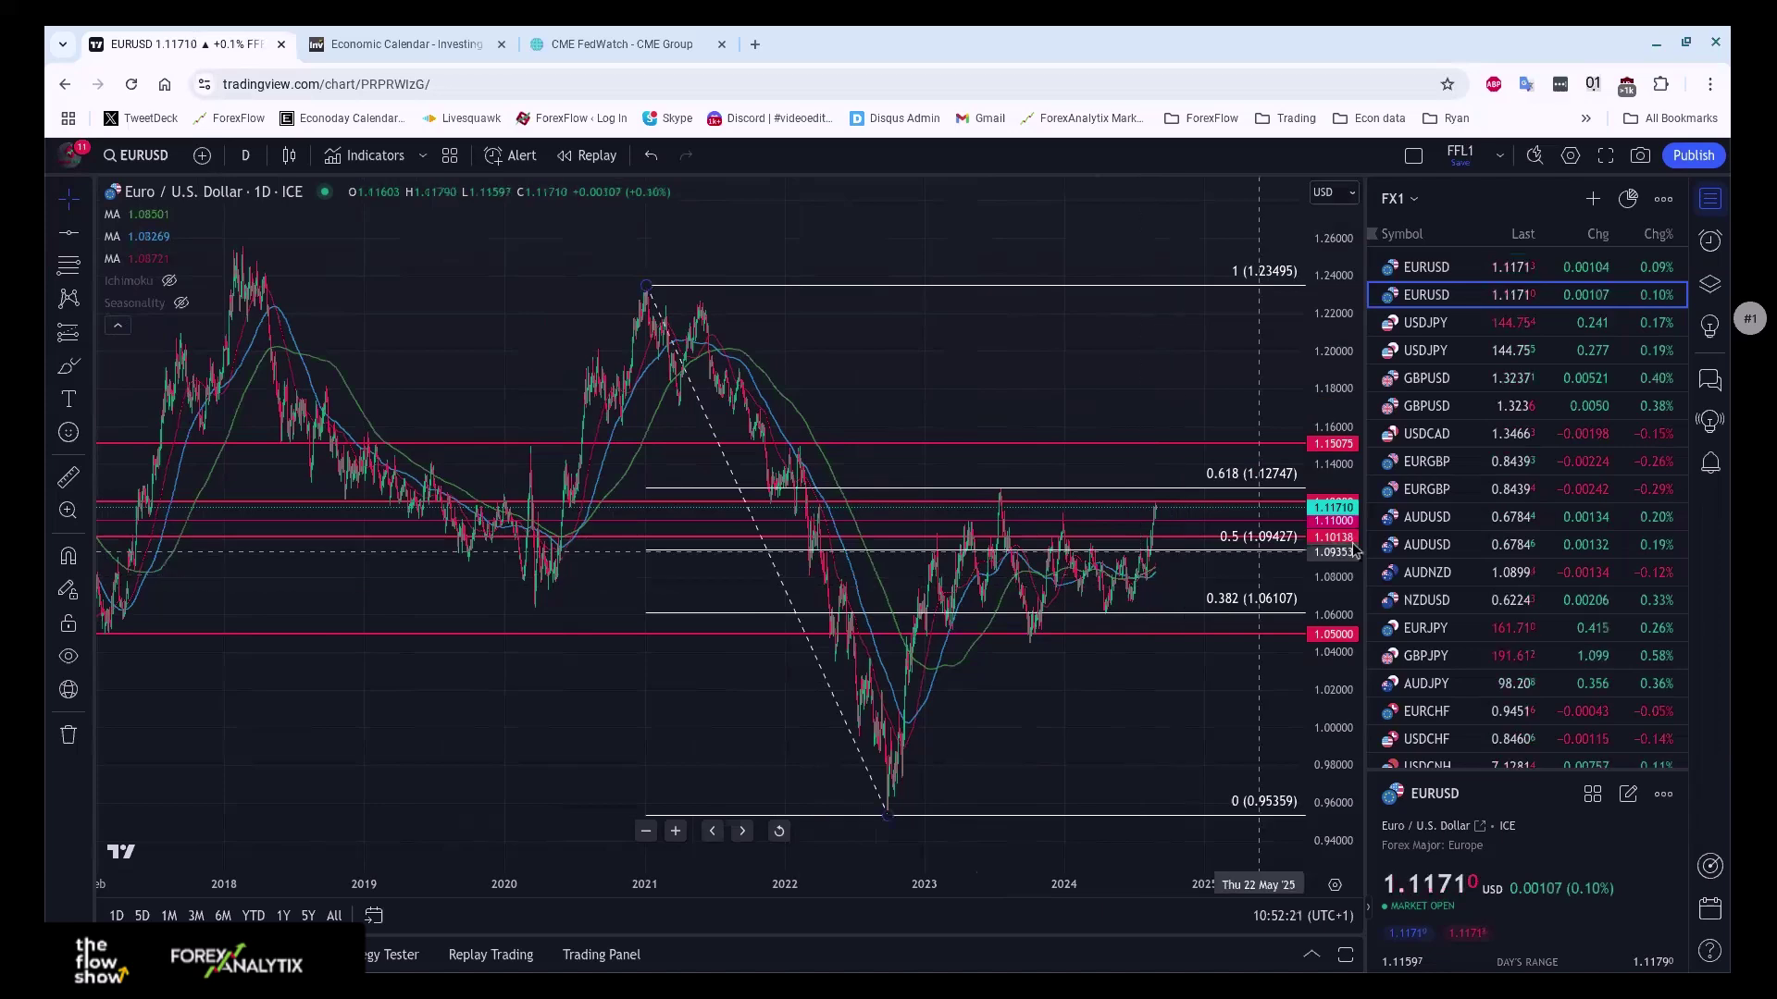
- Open the NZDUSD chart and pan back to show prices from early 2023
{"action": "left_click", "coordinate": [1473, 611]}
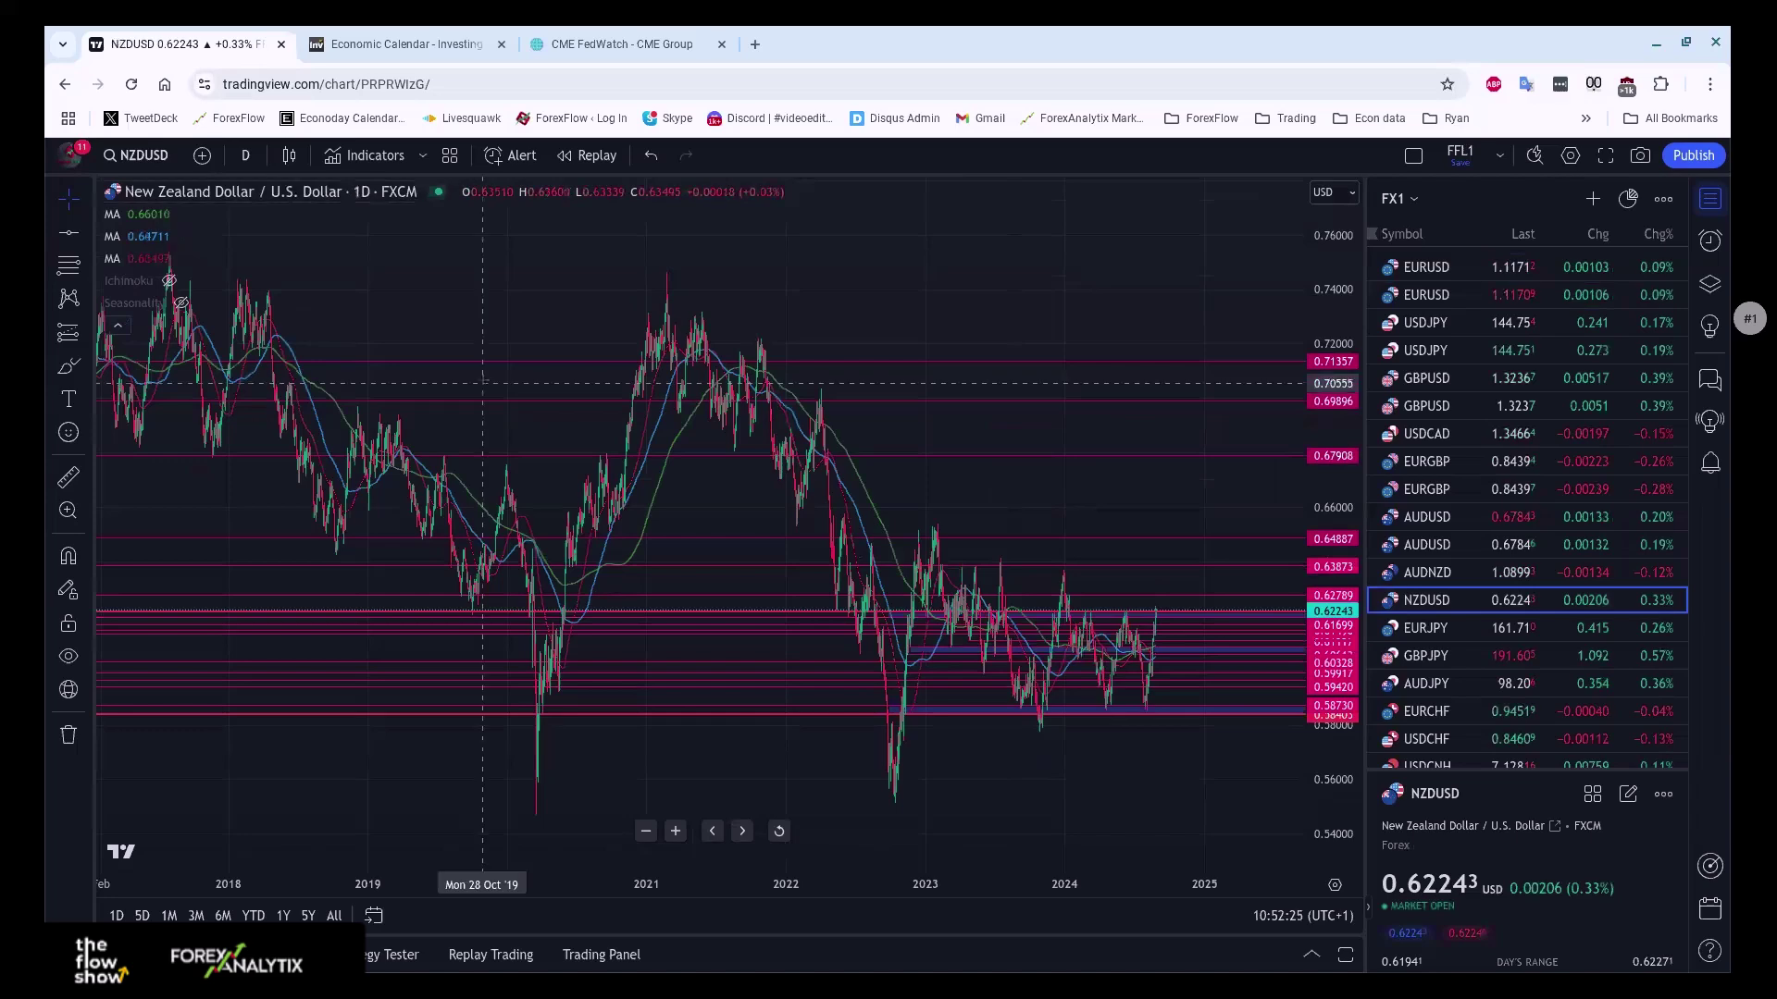
{"action": "scroll", "coordinate": [497, 379], "scroll_direction": "up", "scroll_amount": 1}
{"action": "scroll", "coordinate": [497, 379], "scroll_direction": "up", "scroll_amount": 5}
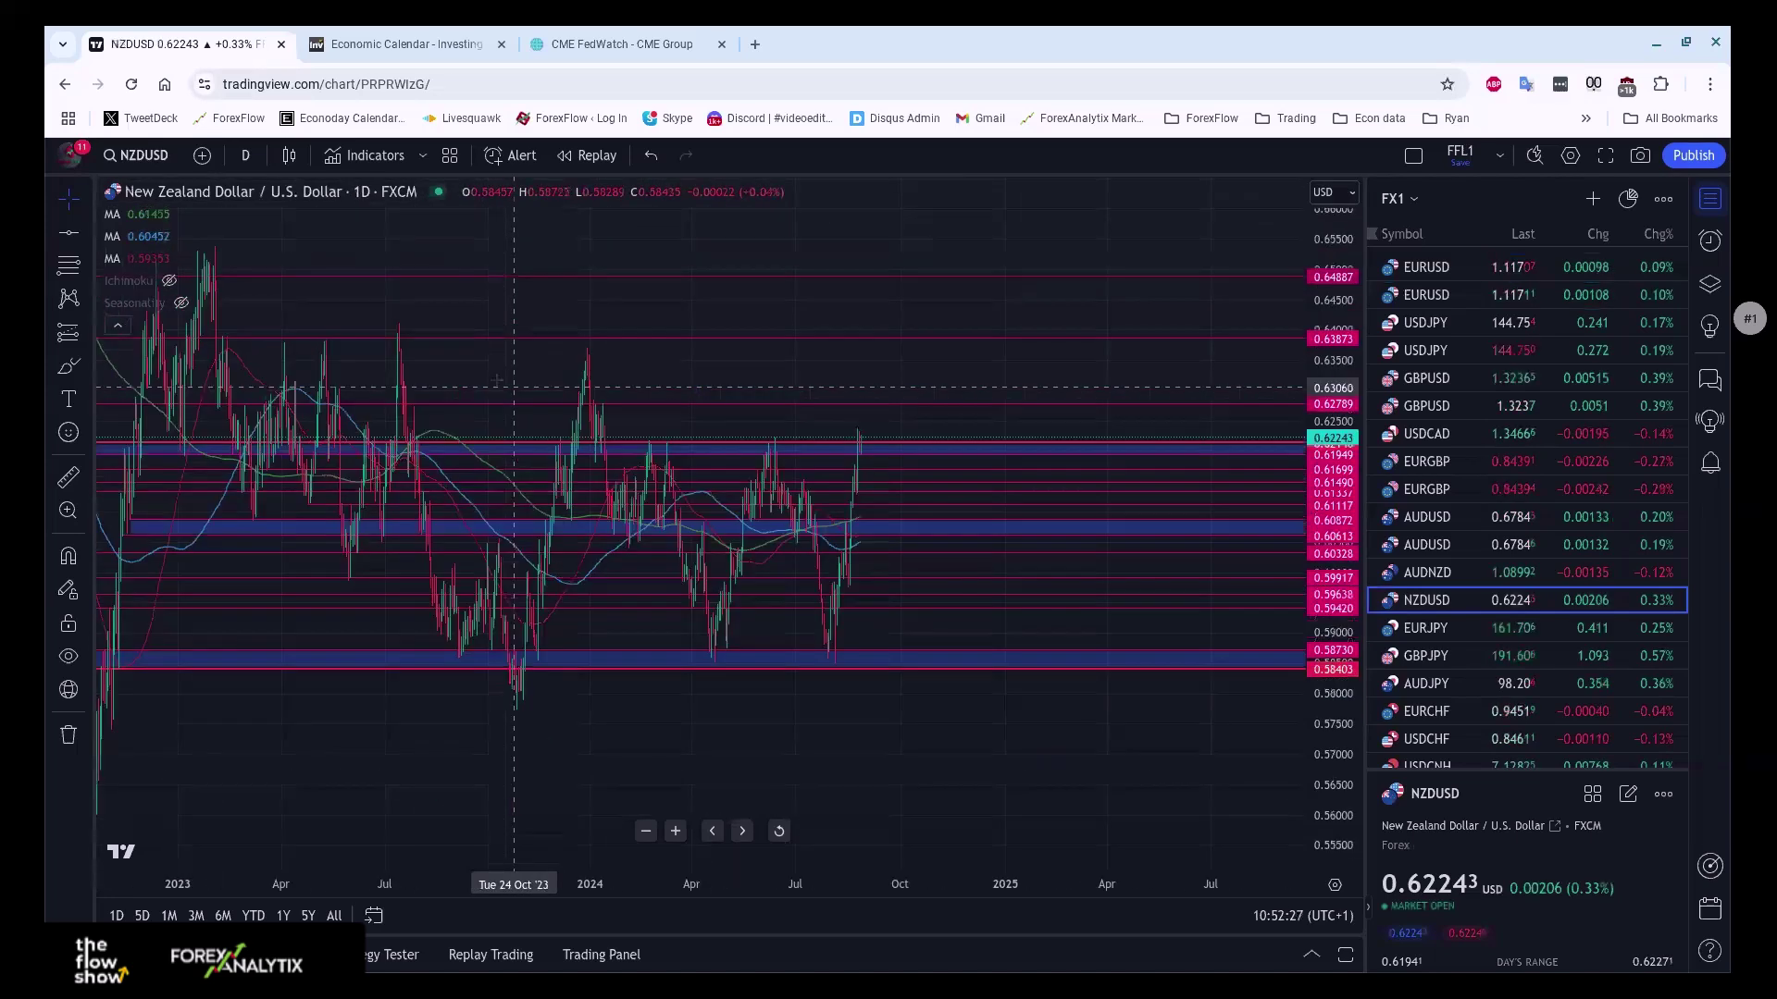
{"action": "left_click_drag", "start_coordinate": [574, 782], "coordinate": [1051, 518]}
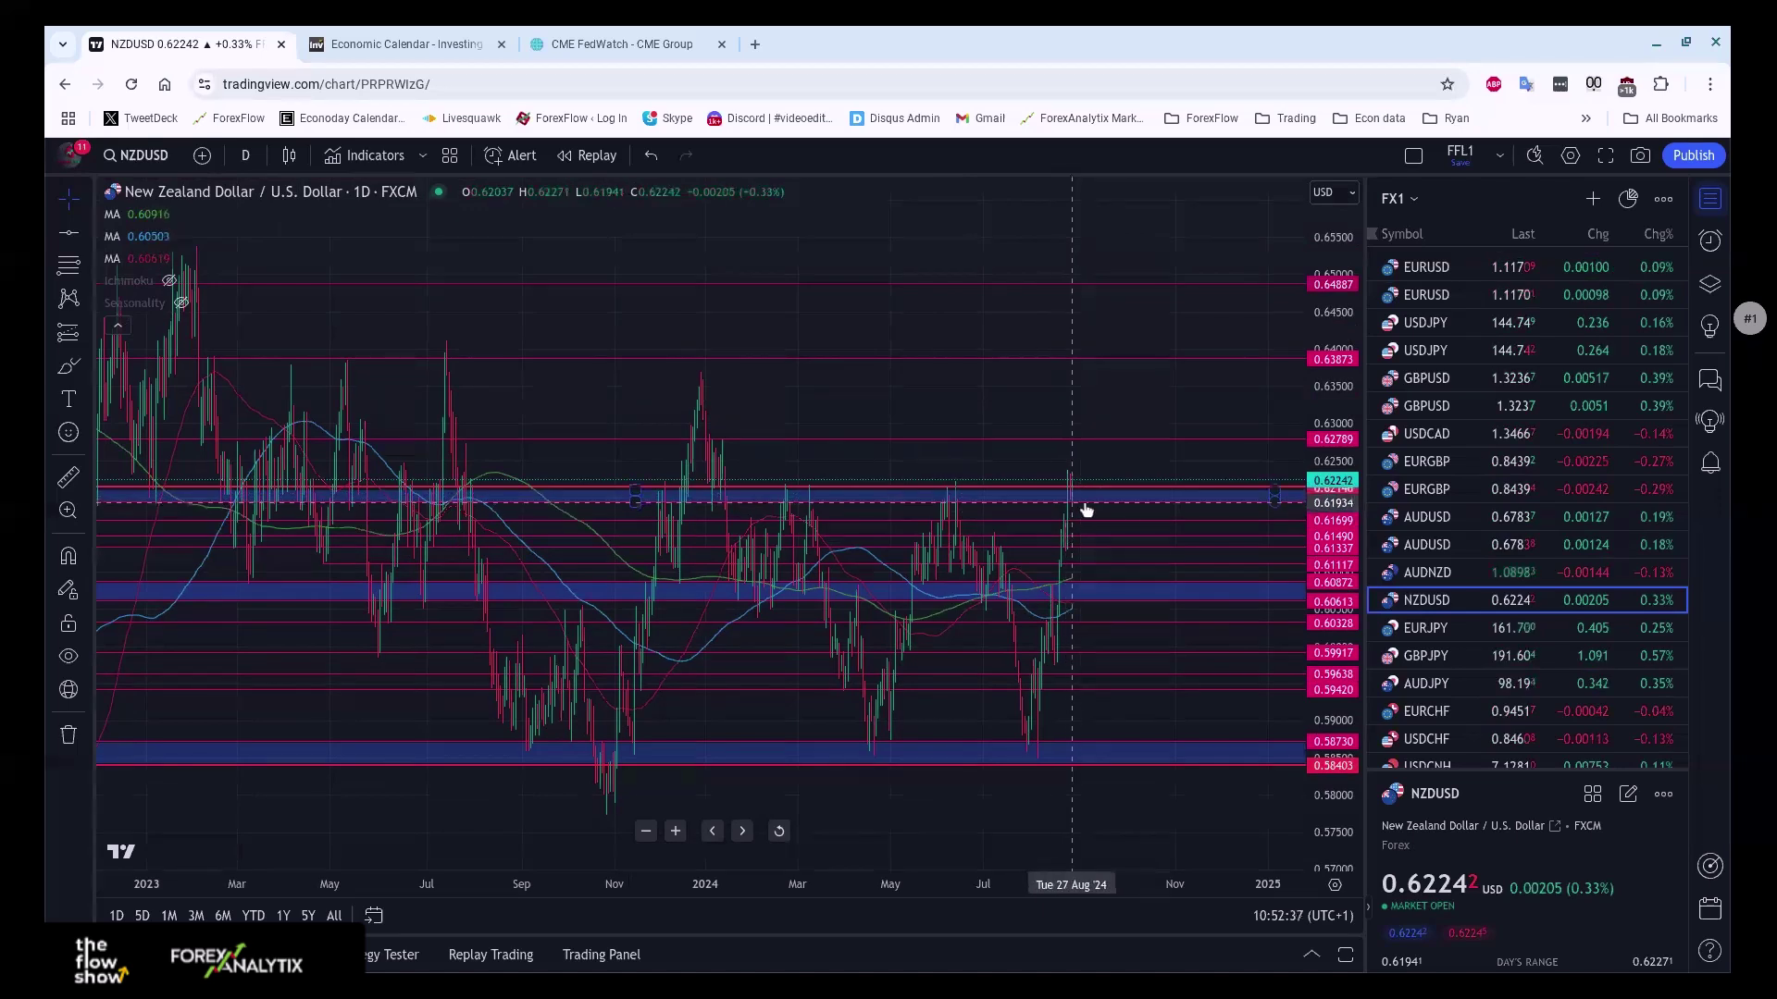
- Set NZDUSD to the 4-hour interval and zoom out to about August 2023
{"action": "left_click", "coordinate": [242, 155]}
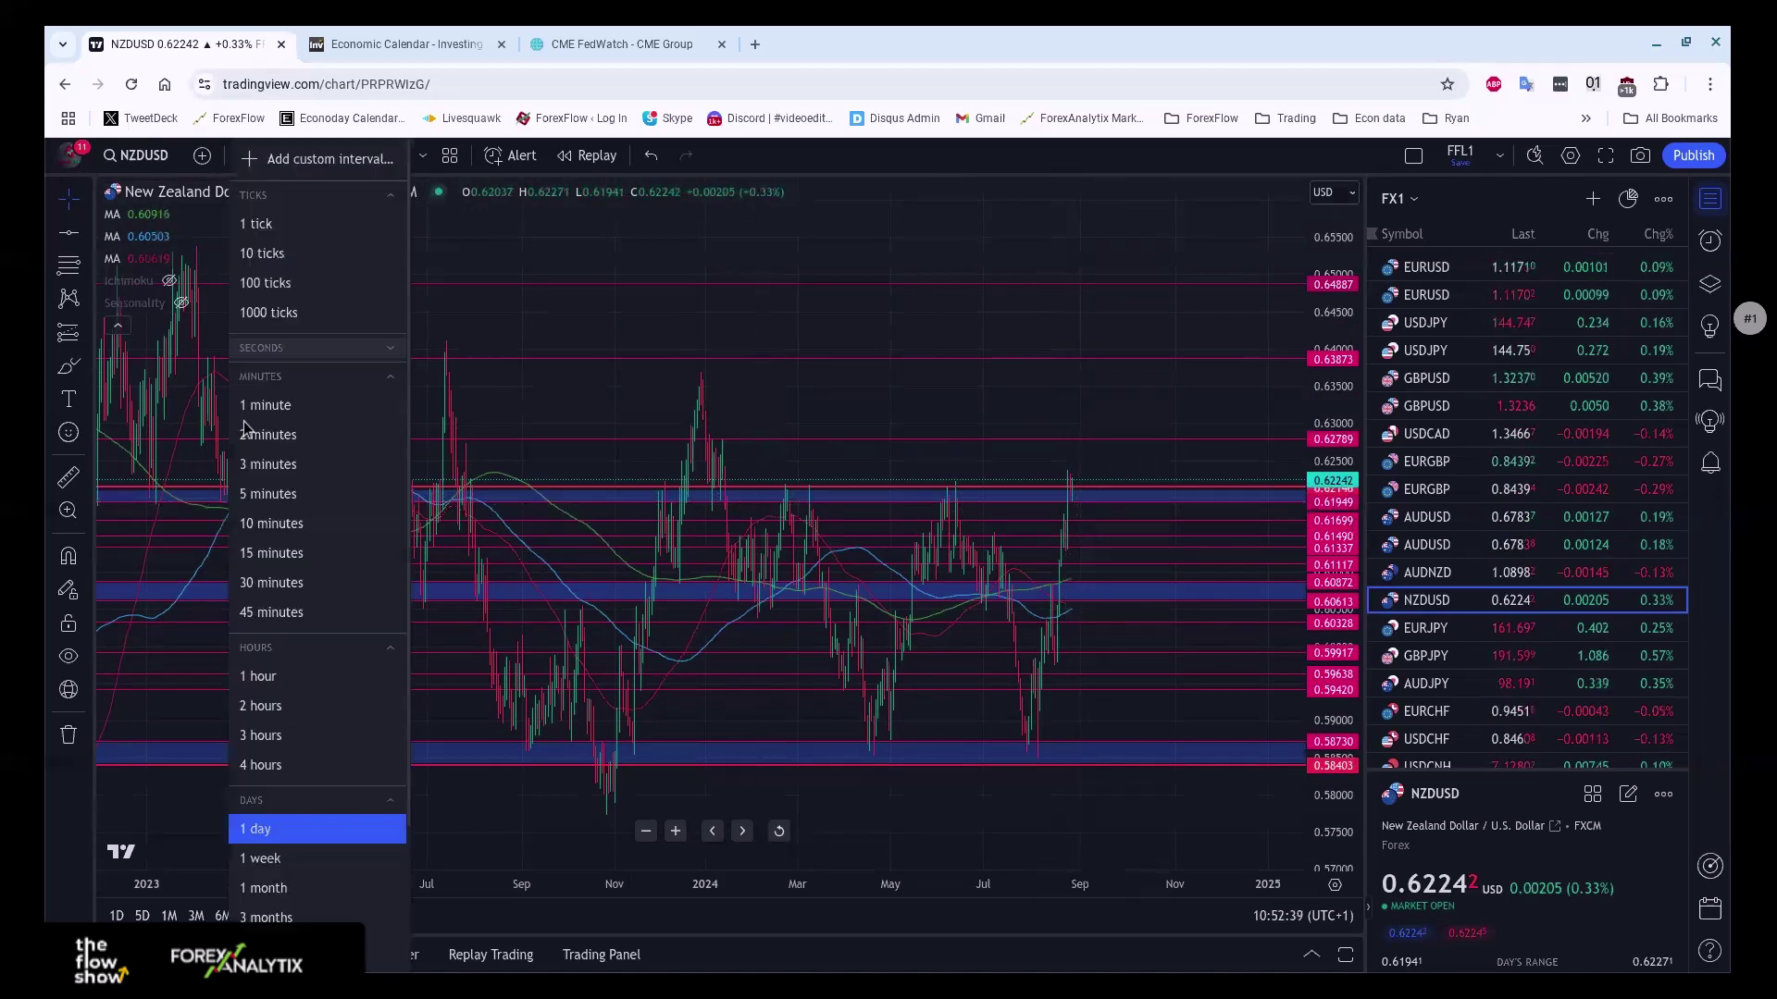
{"action": "left_click", "coordinate": [254, 766]}
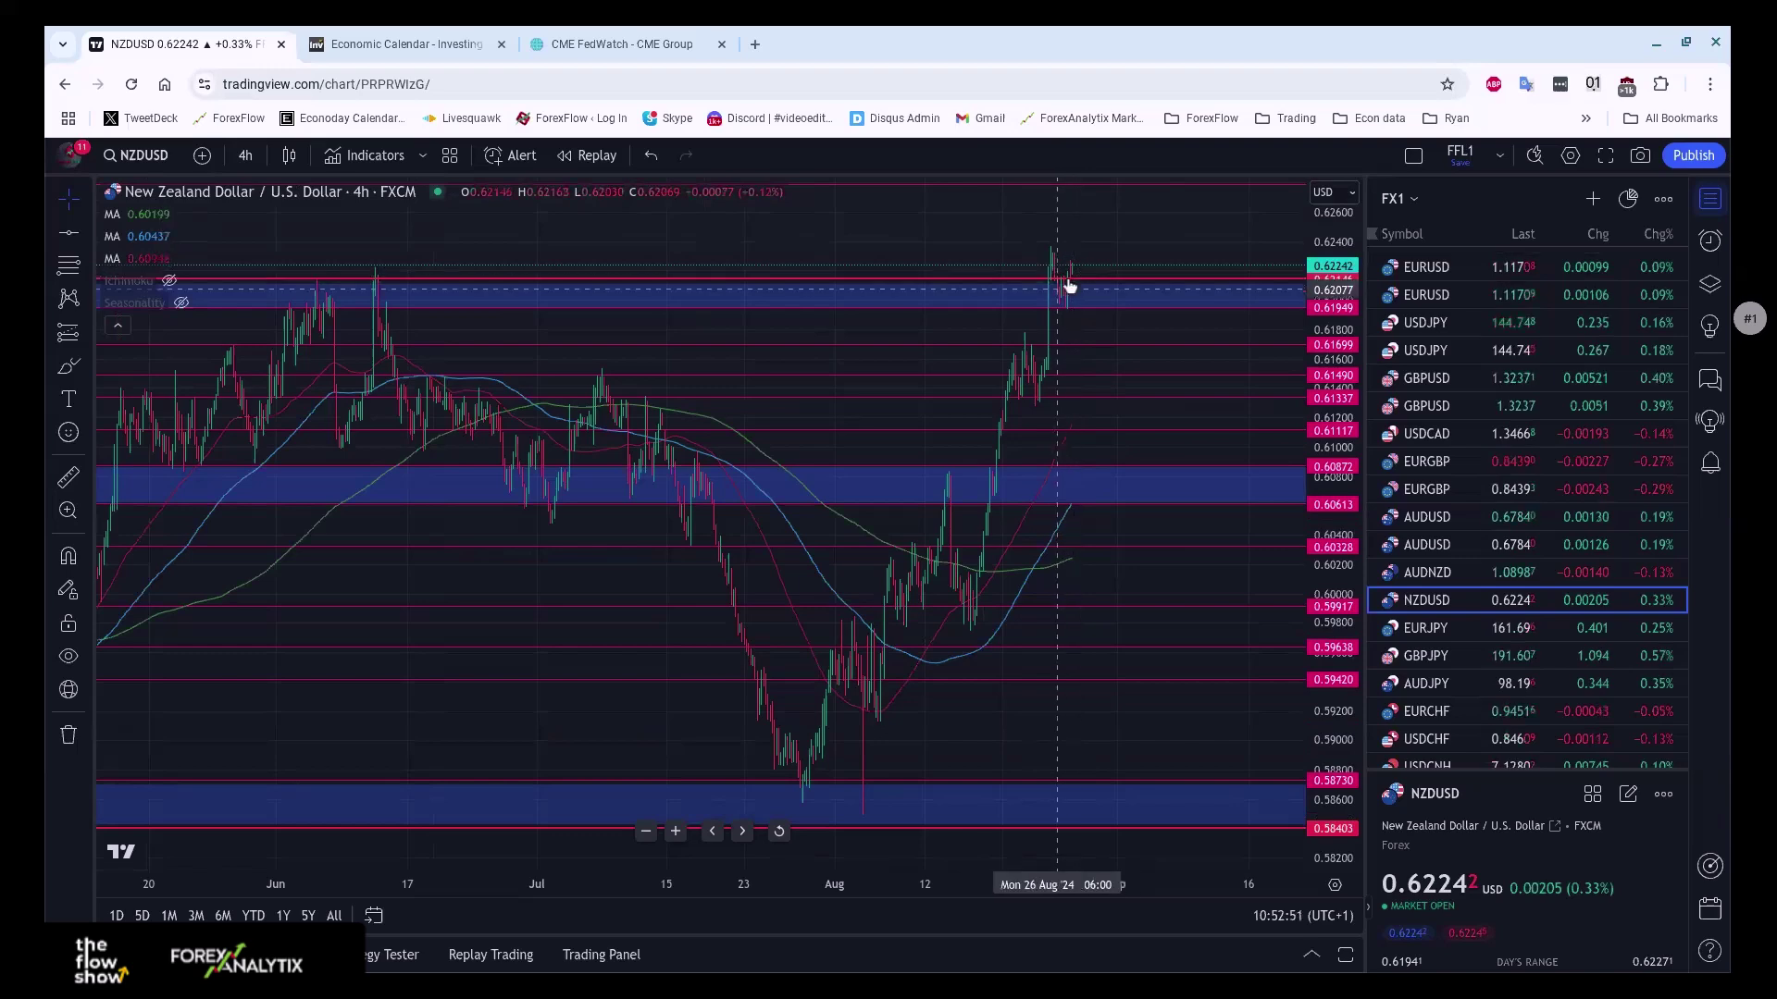
{"action": "scroll", "coordinate": [1092, 287], "scroll_direction": "down", "scroll_amount": 5}
{"action": "scroll", "coordinate": [1086, 292], "scroll_direction": "down", "scroll_amount": 5}
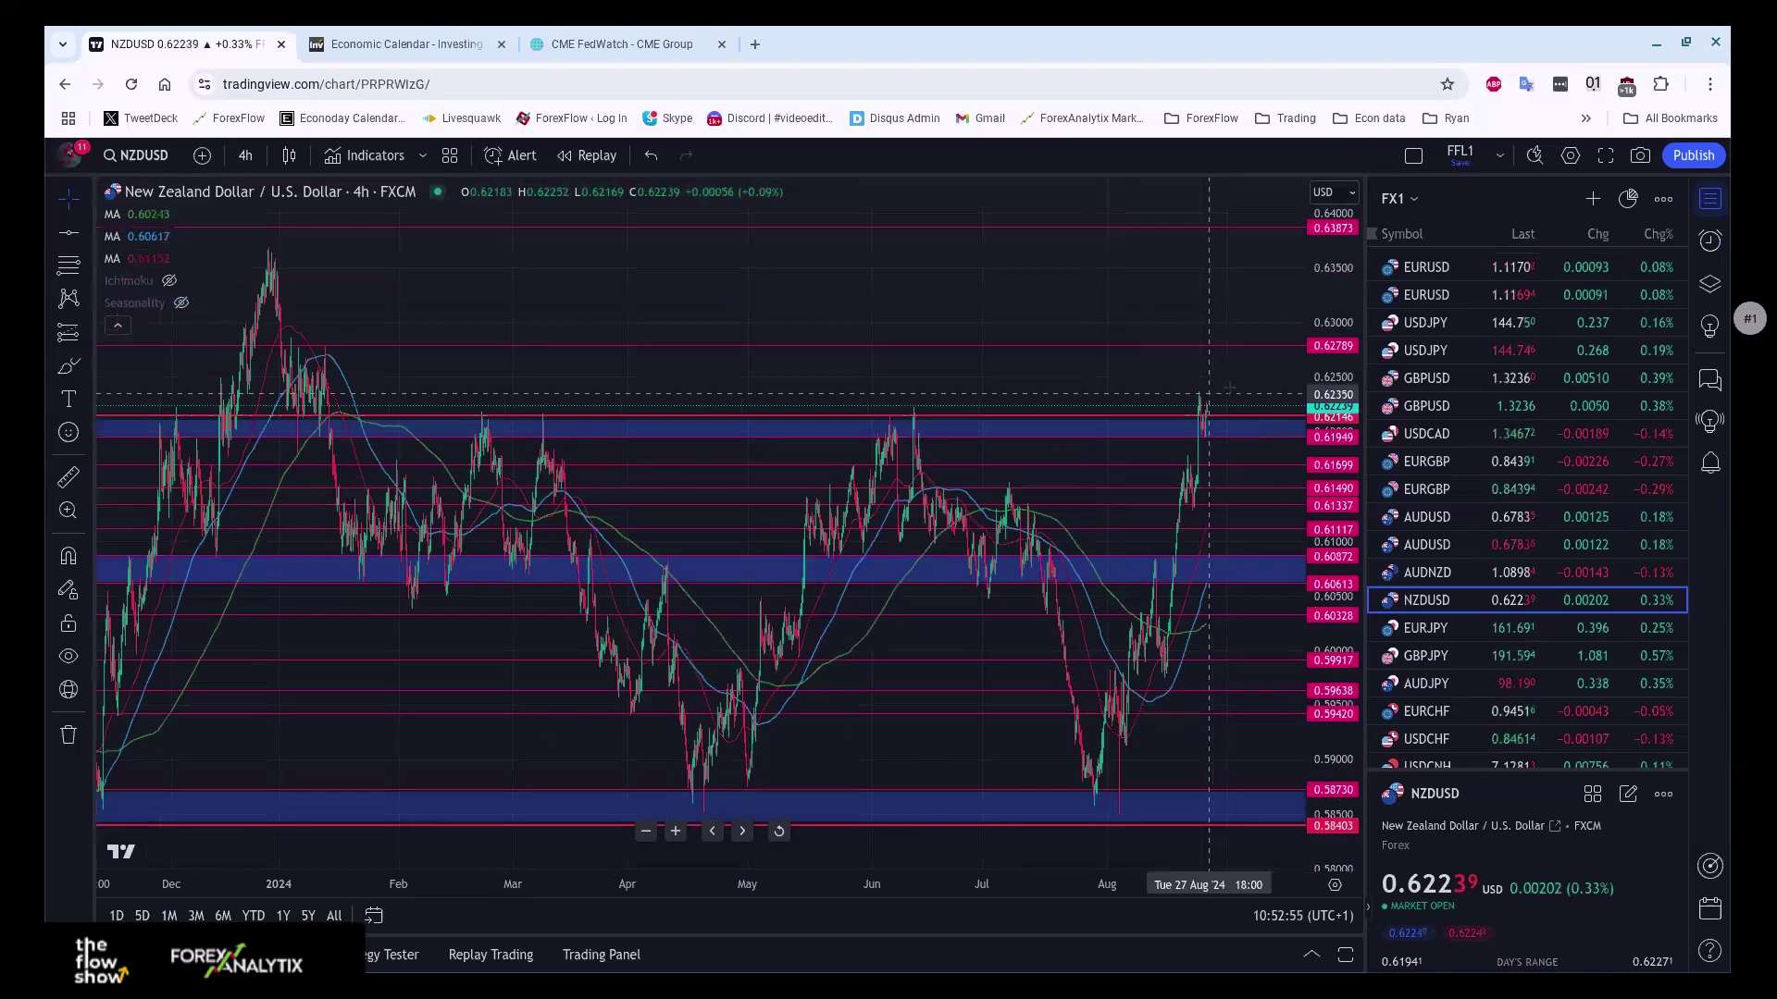
{"action": "scroll", "coordinate": [1229, 388], "scroll_direction": "down", "scroll_amount": 4}
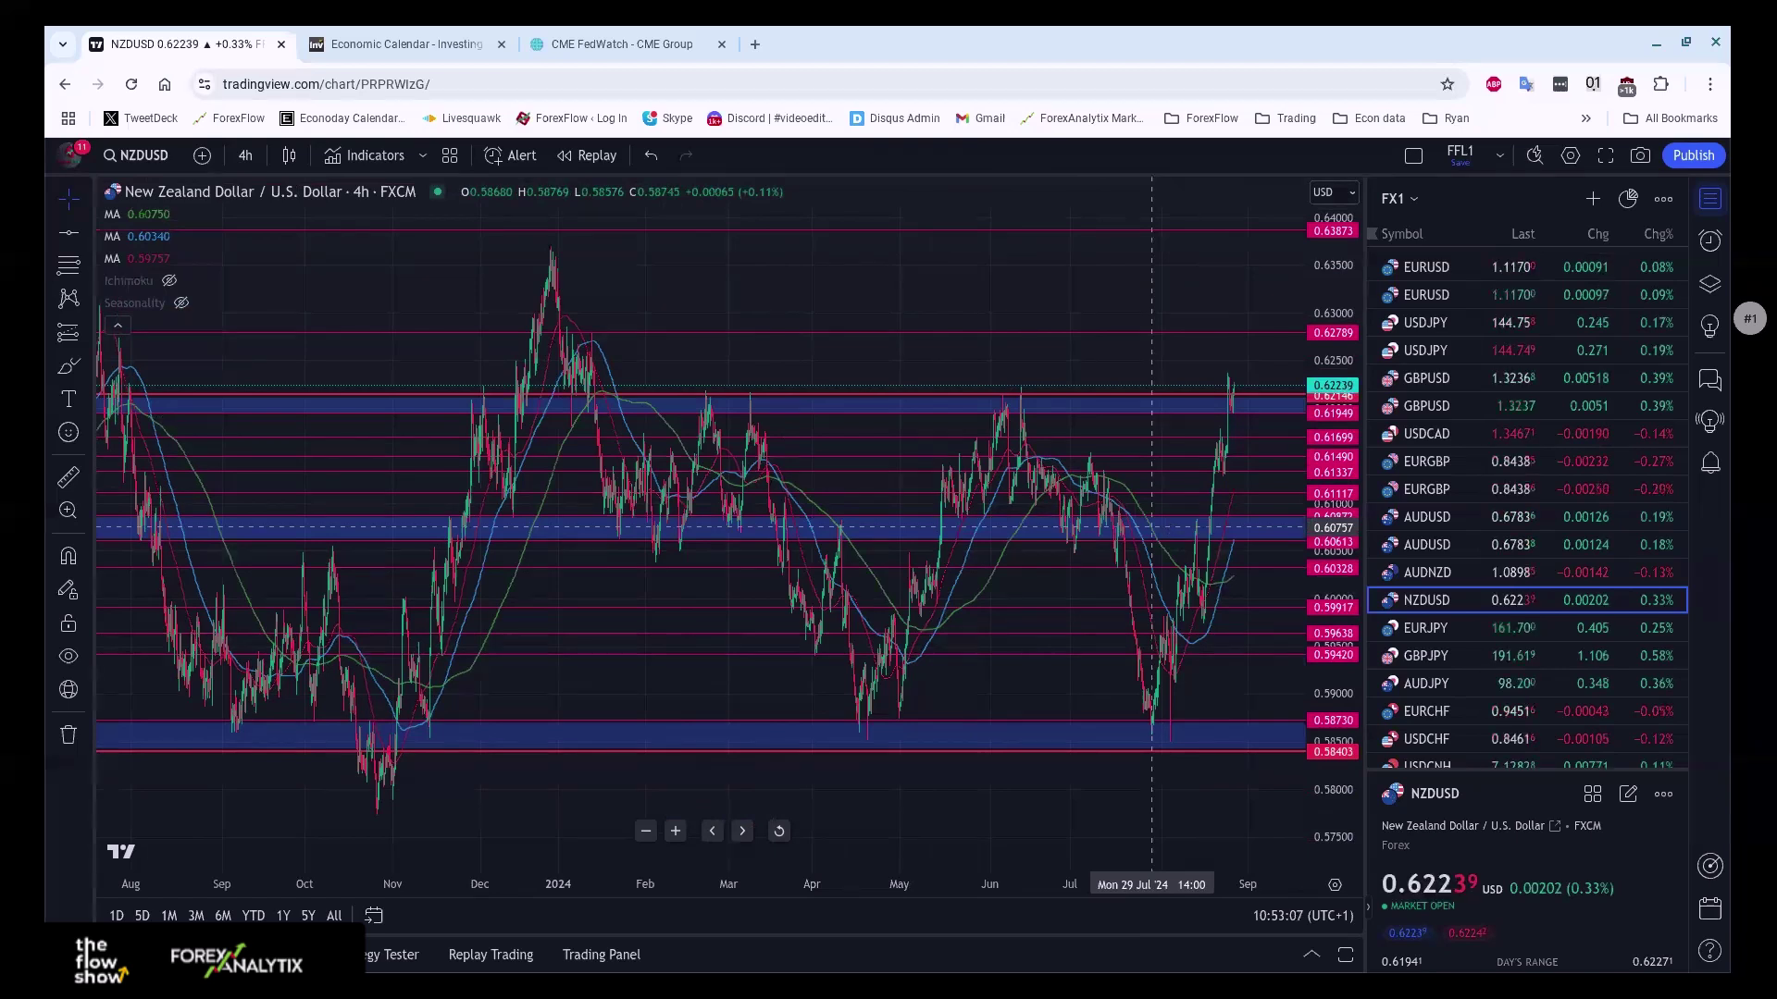
- Switch to USDCAD on 4-hour bars, framing its support bands, Fibonacci levels and rising trendline
{"action": "left_click", "coordinate": [1449, 436]}
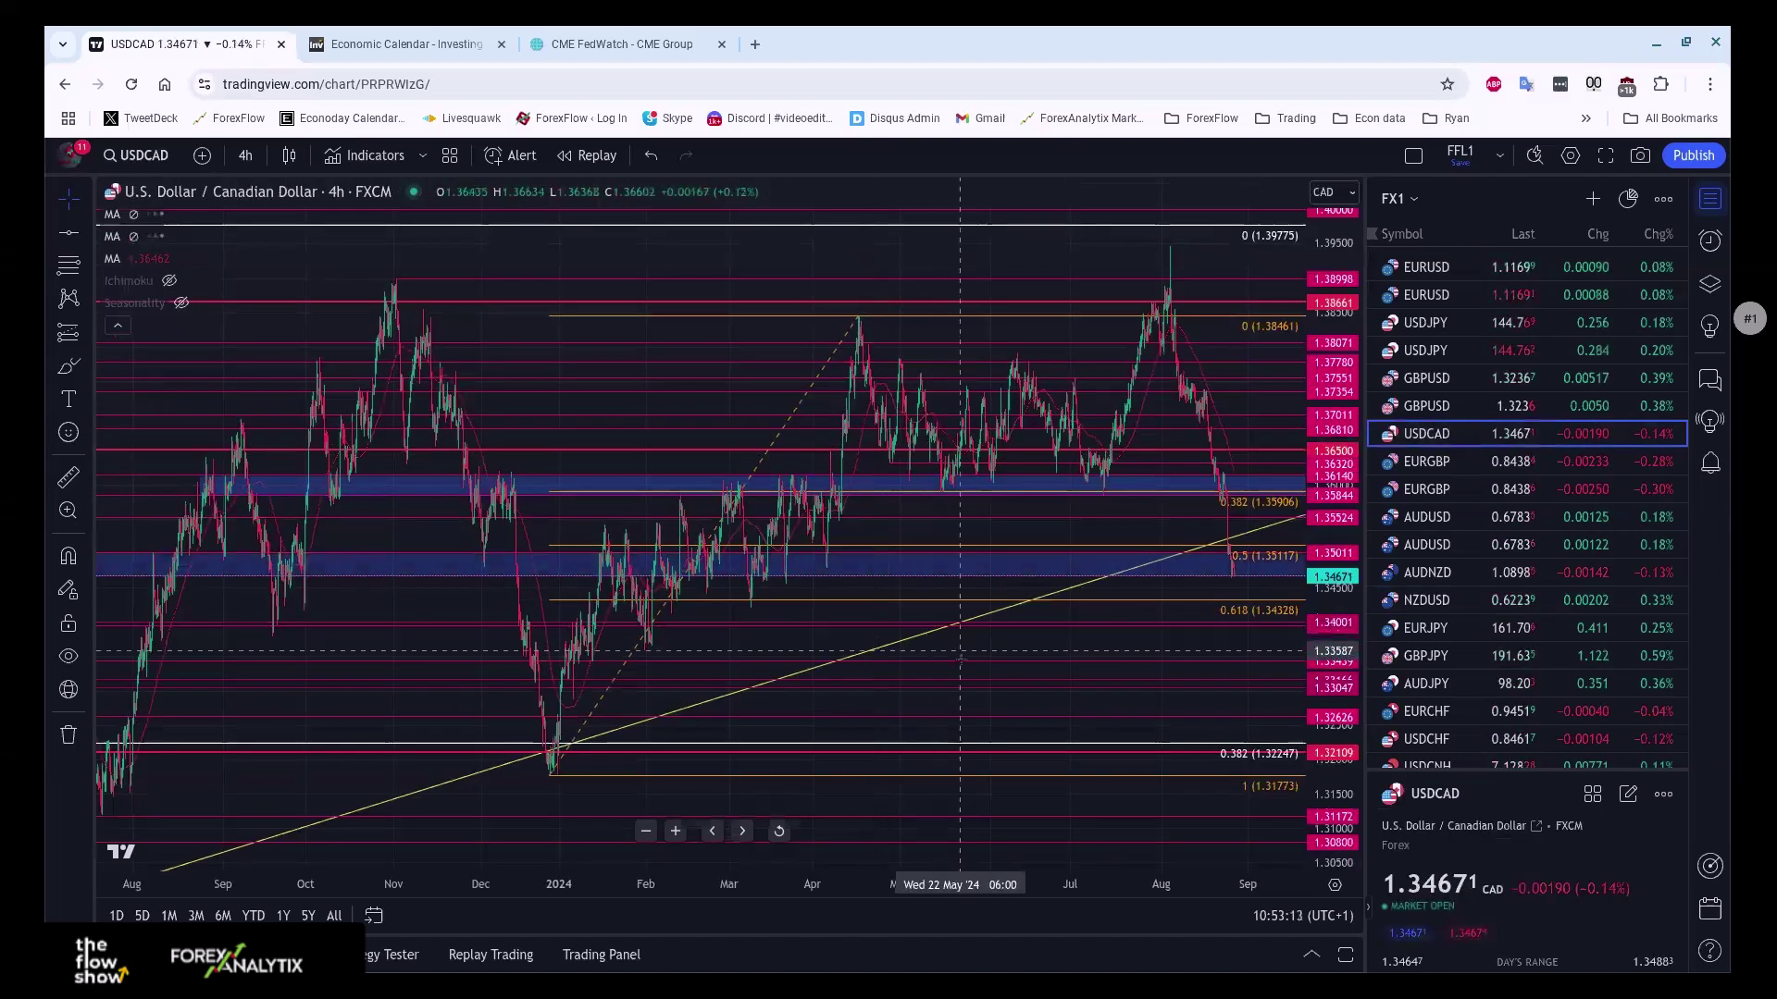
{"action": "scroll", "coordinate": [960, 653], "scroll_direction": "right", "scroll_amount": 3}
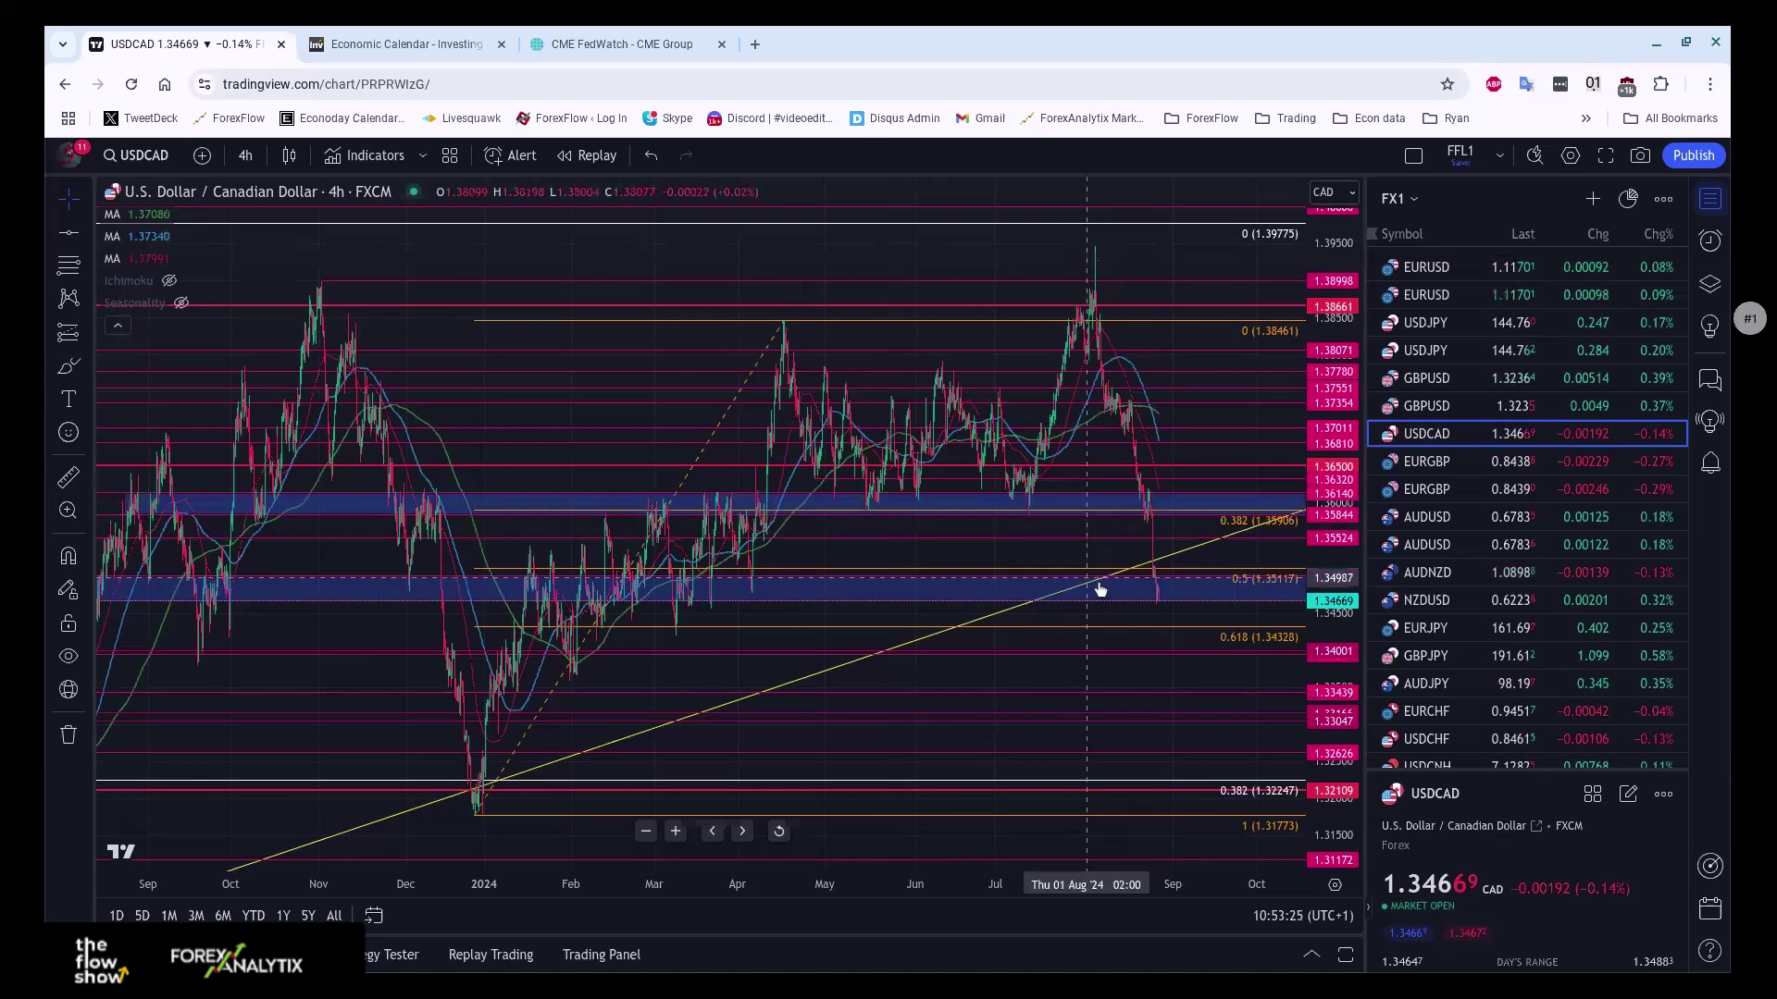
{"action": "scroll", "coordinate": [1099, 590], "scroll_direction": "up", "scroll_amount": 4}
{"action": "scroll", "coordinate": [1099, 590], "scroll_direction": "up", "scroll_amount": 2}
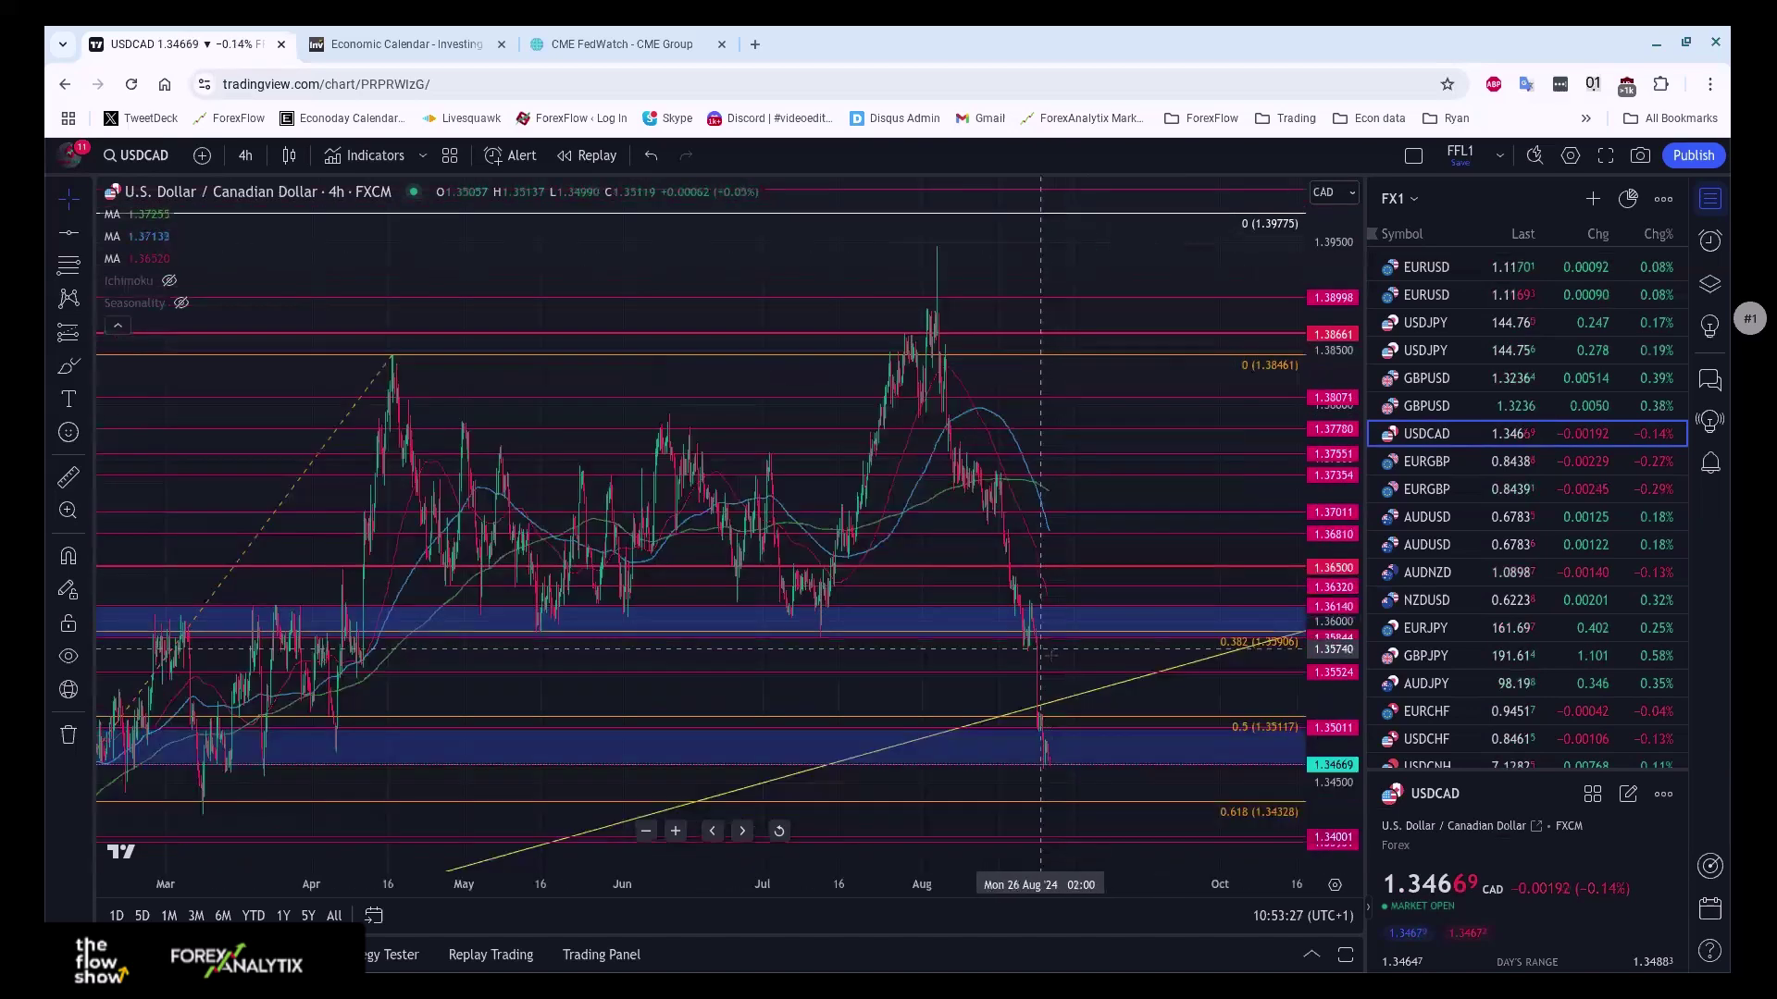
{"action": "scroll", "coordinate": [1064, 701], "scroll_direction": "down", "scroll_amount": 1}
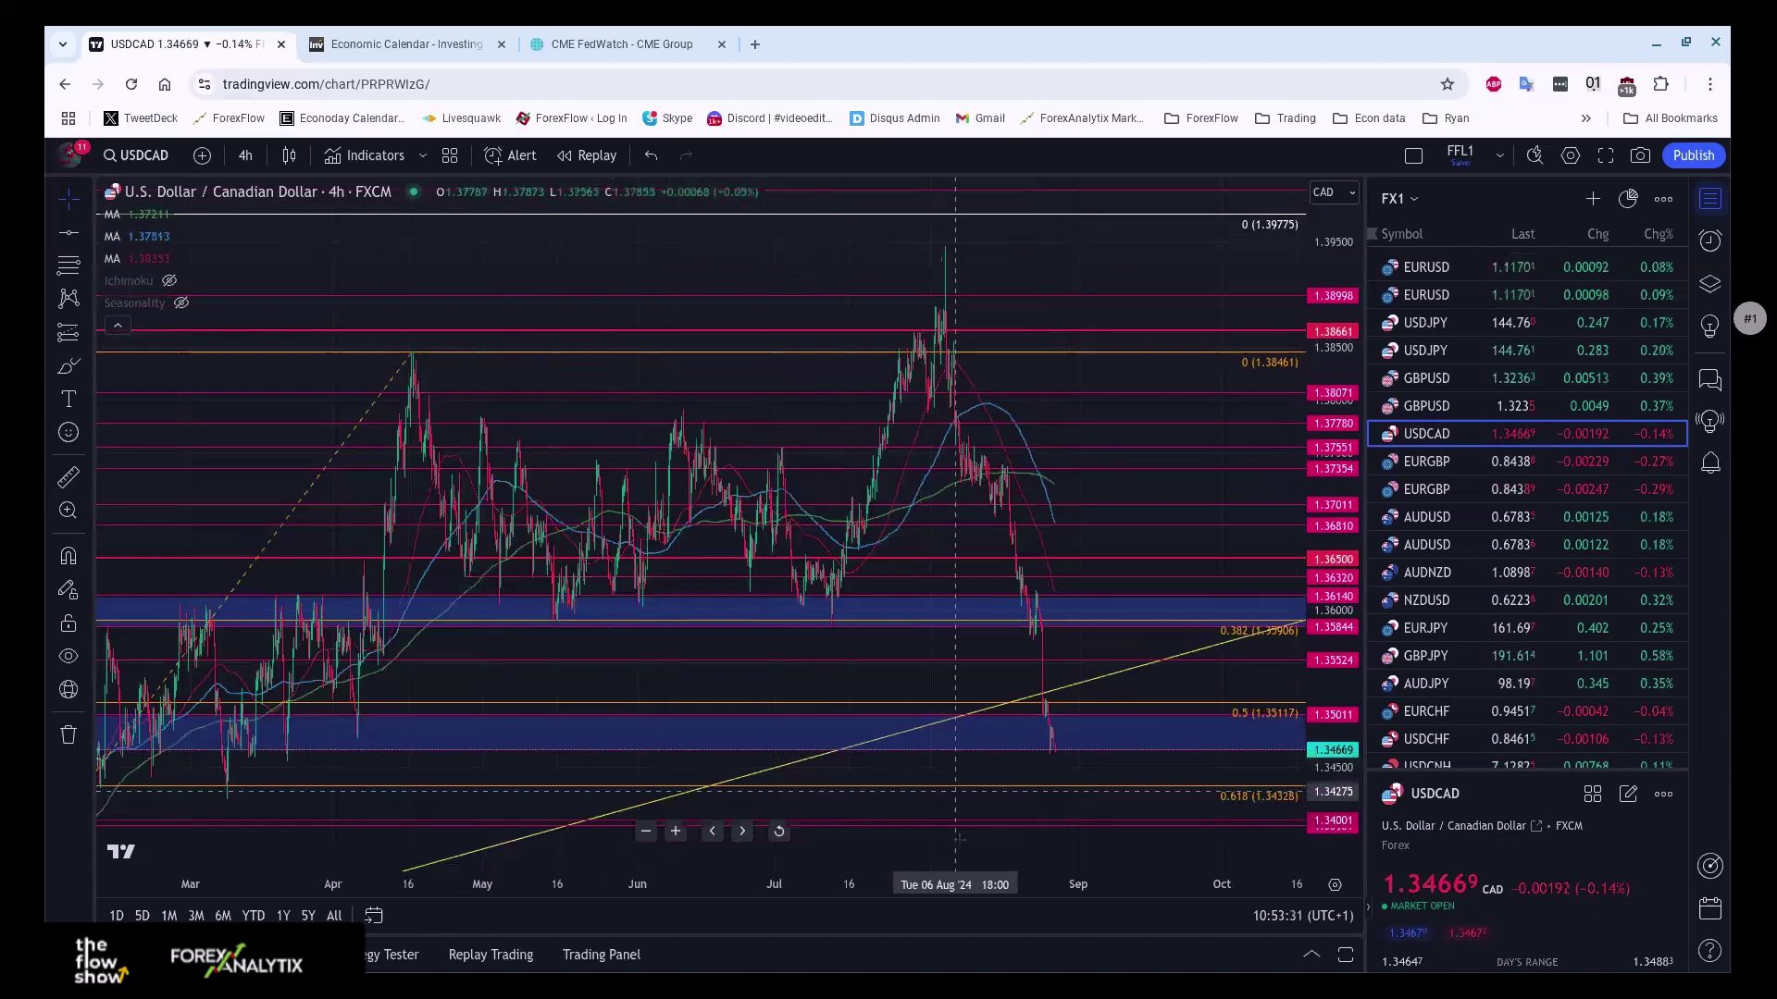
{"action": "scroll", "coordinate": [930, 745], "scroll_direction": "down", "scroll_amount": 2}
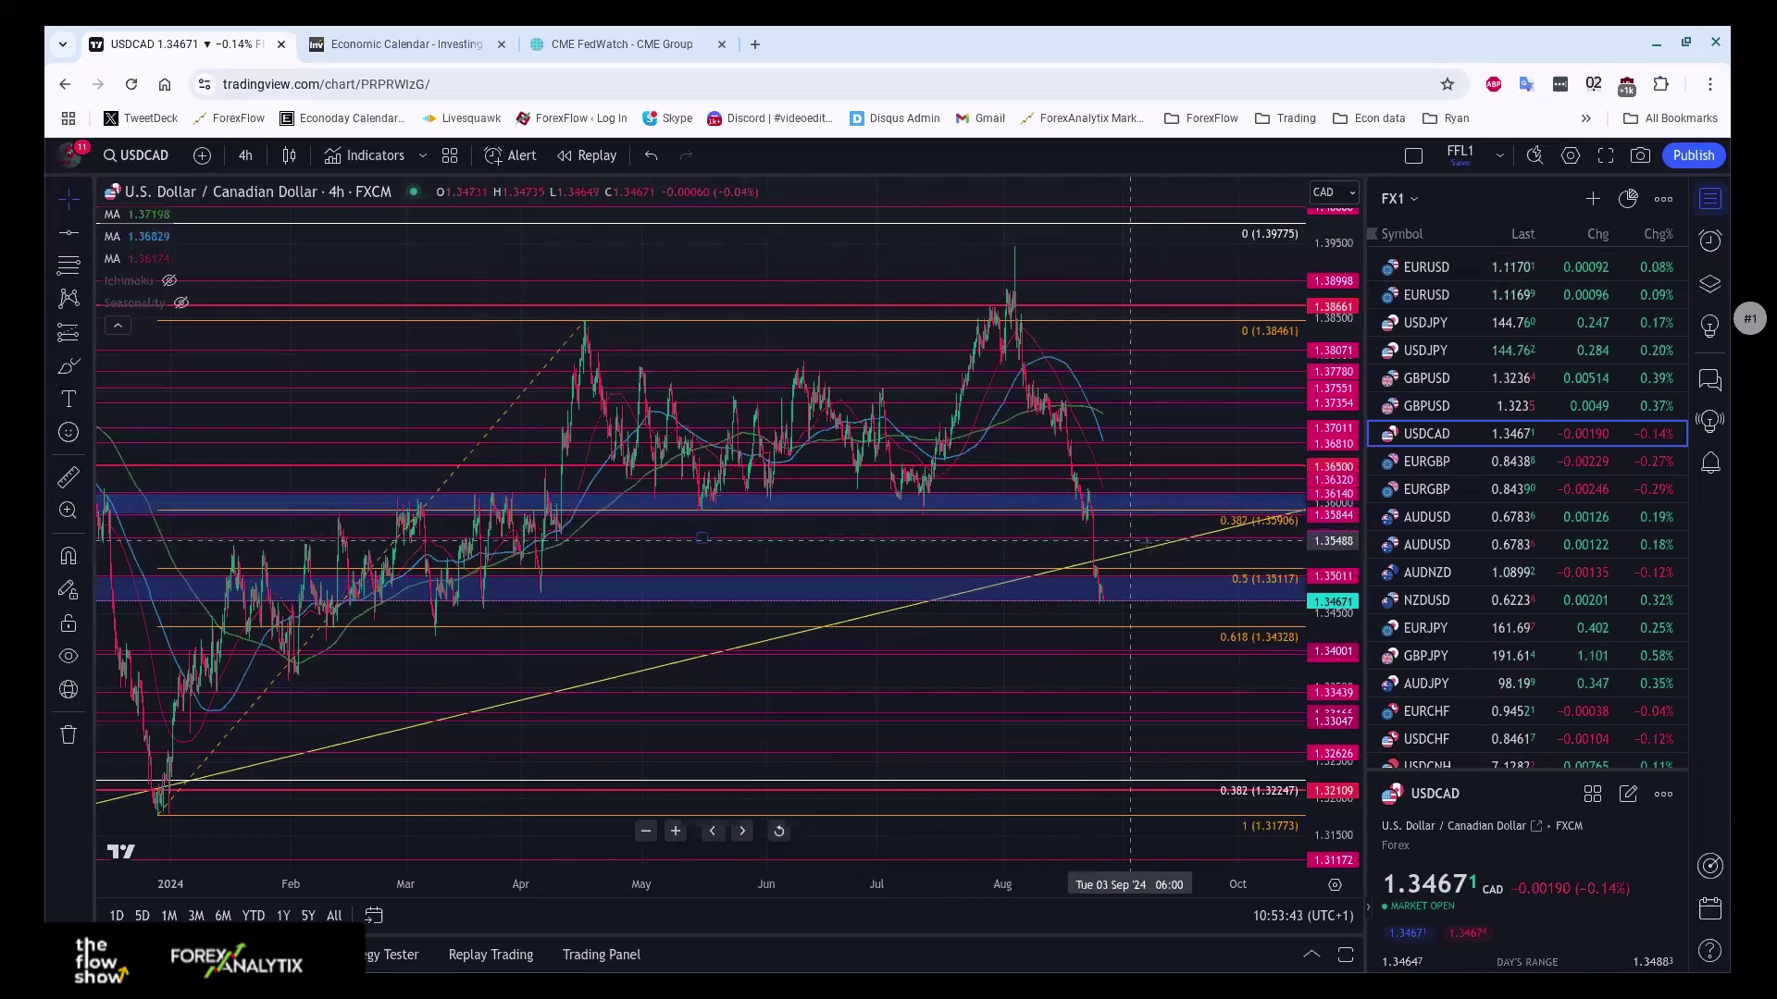
{"action": "scroll", "coordinate": [784, 616], "scroll_direction": "down", "scroll_amount": 3}
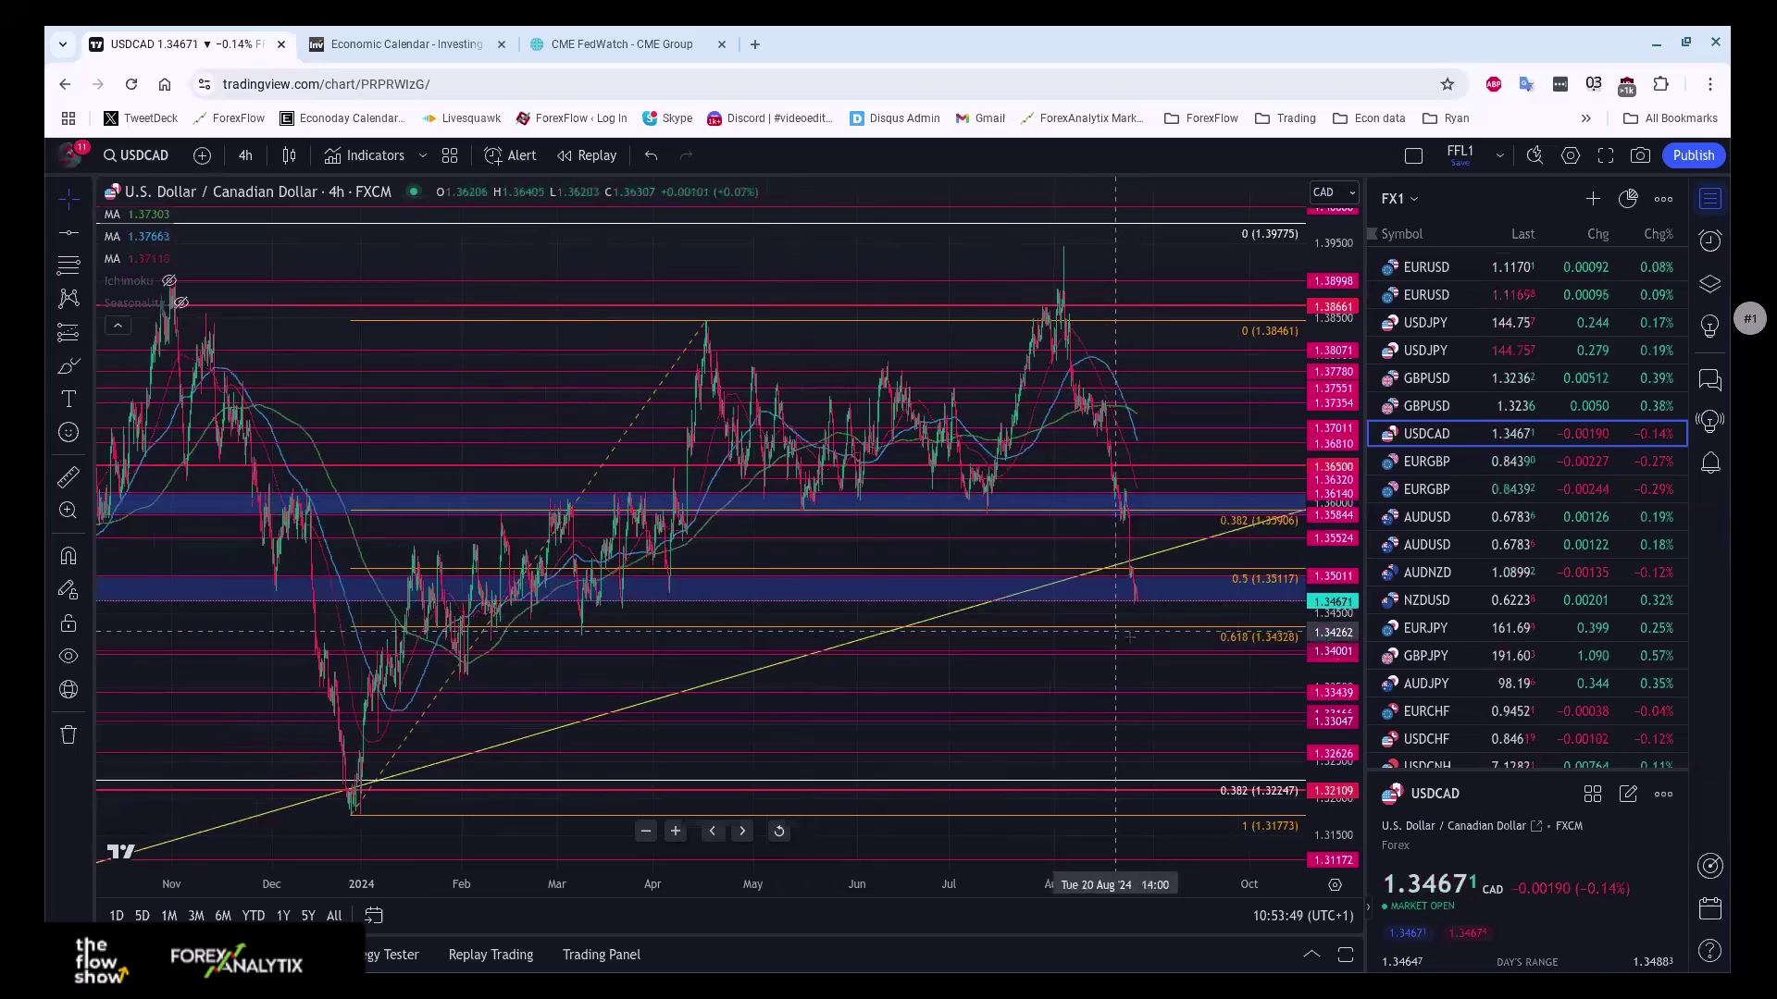
- Reposition the red horizontal level line near 1.34 on the USDCAD chart
{"action": "mouse_move", "coordinate": [1130, 651]}
{"action": "left_mouse_down"}
{"action": "mouse_move", "coordinate": [1127, 668]}
{"action": "mouse_move", "coordinate": [1122, 653]}
{"action": "left_mouse_up"}
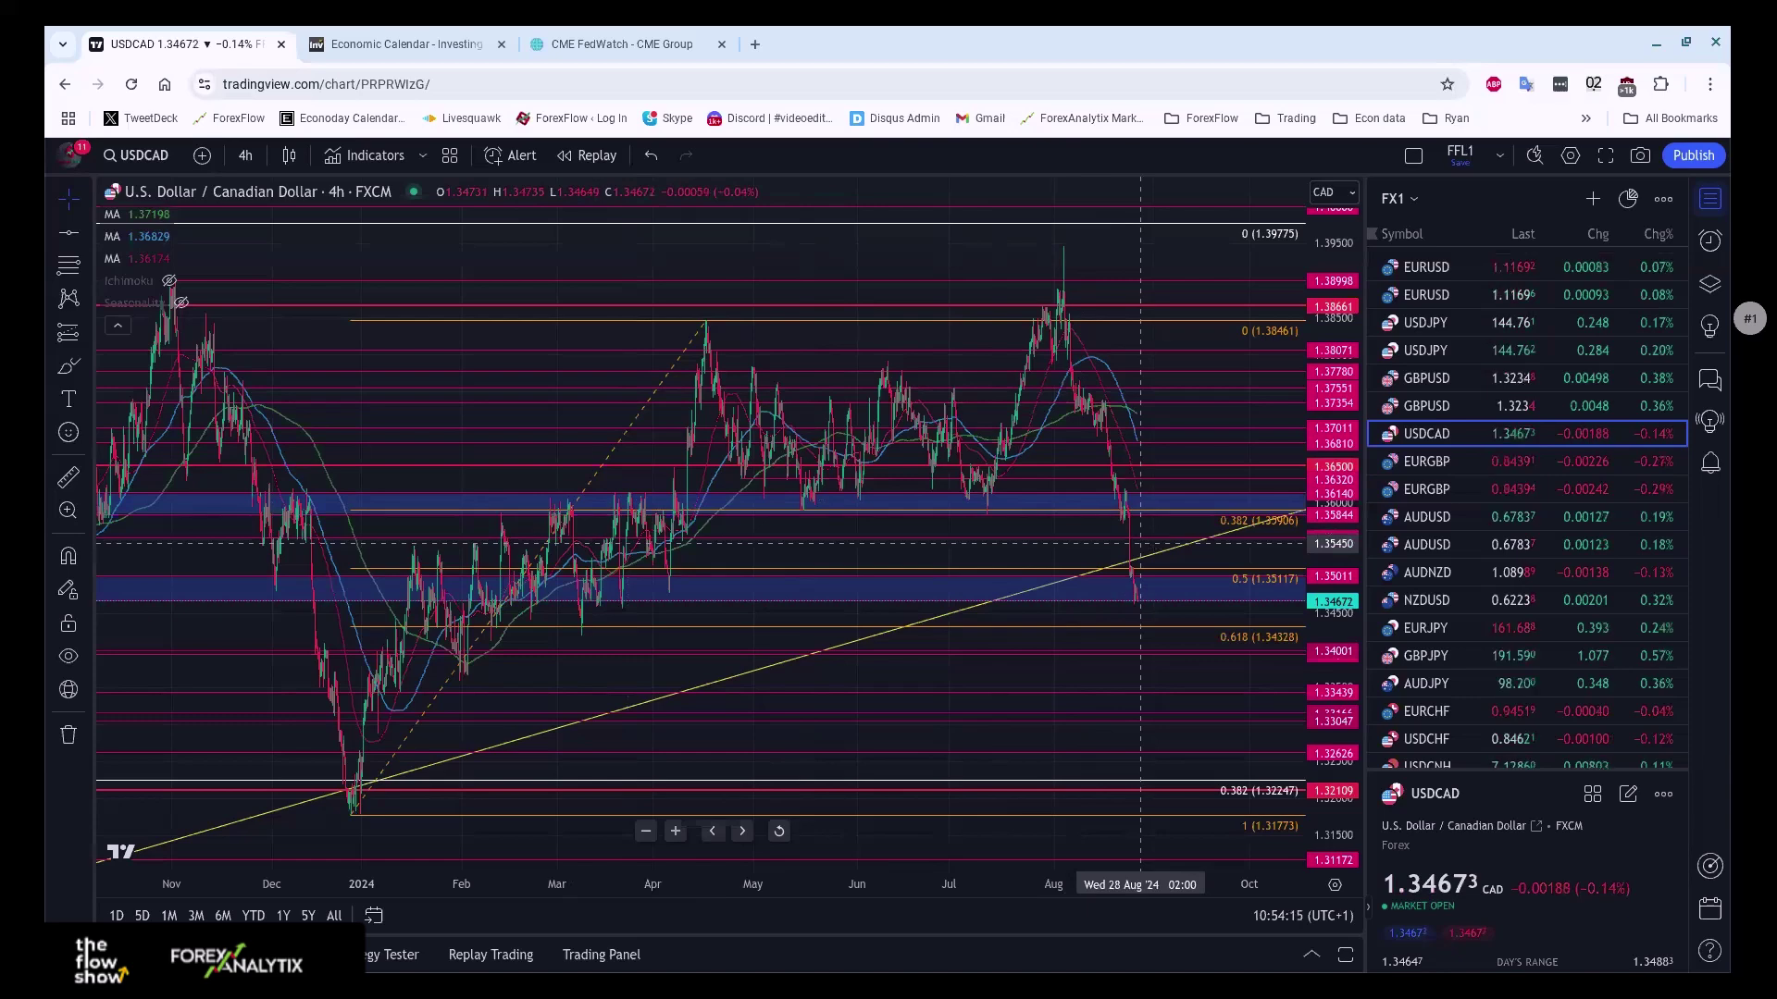
{"action": "scroll", "coordinate": [1536, 592], "scroll_direction": "down", "scroll_amount": 2}
{"action": "scroll", "coordinate": [1536, 593], "scroll_direction": "down", "scroll_amount": 3}
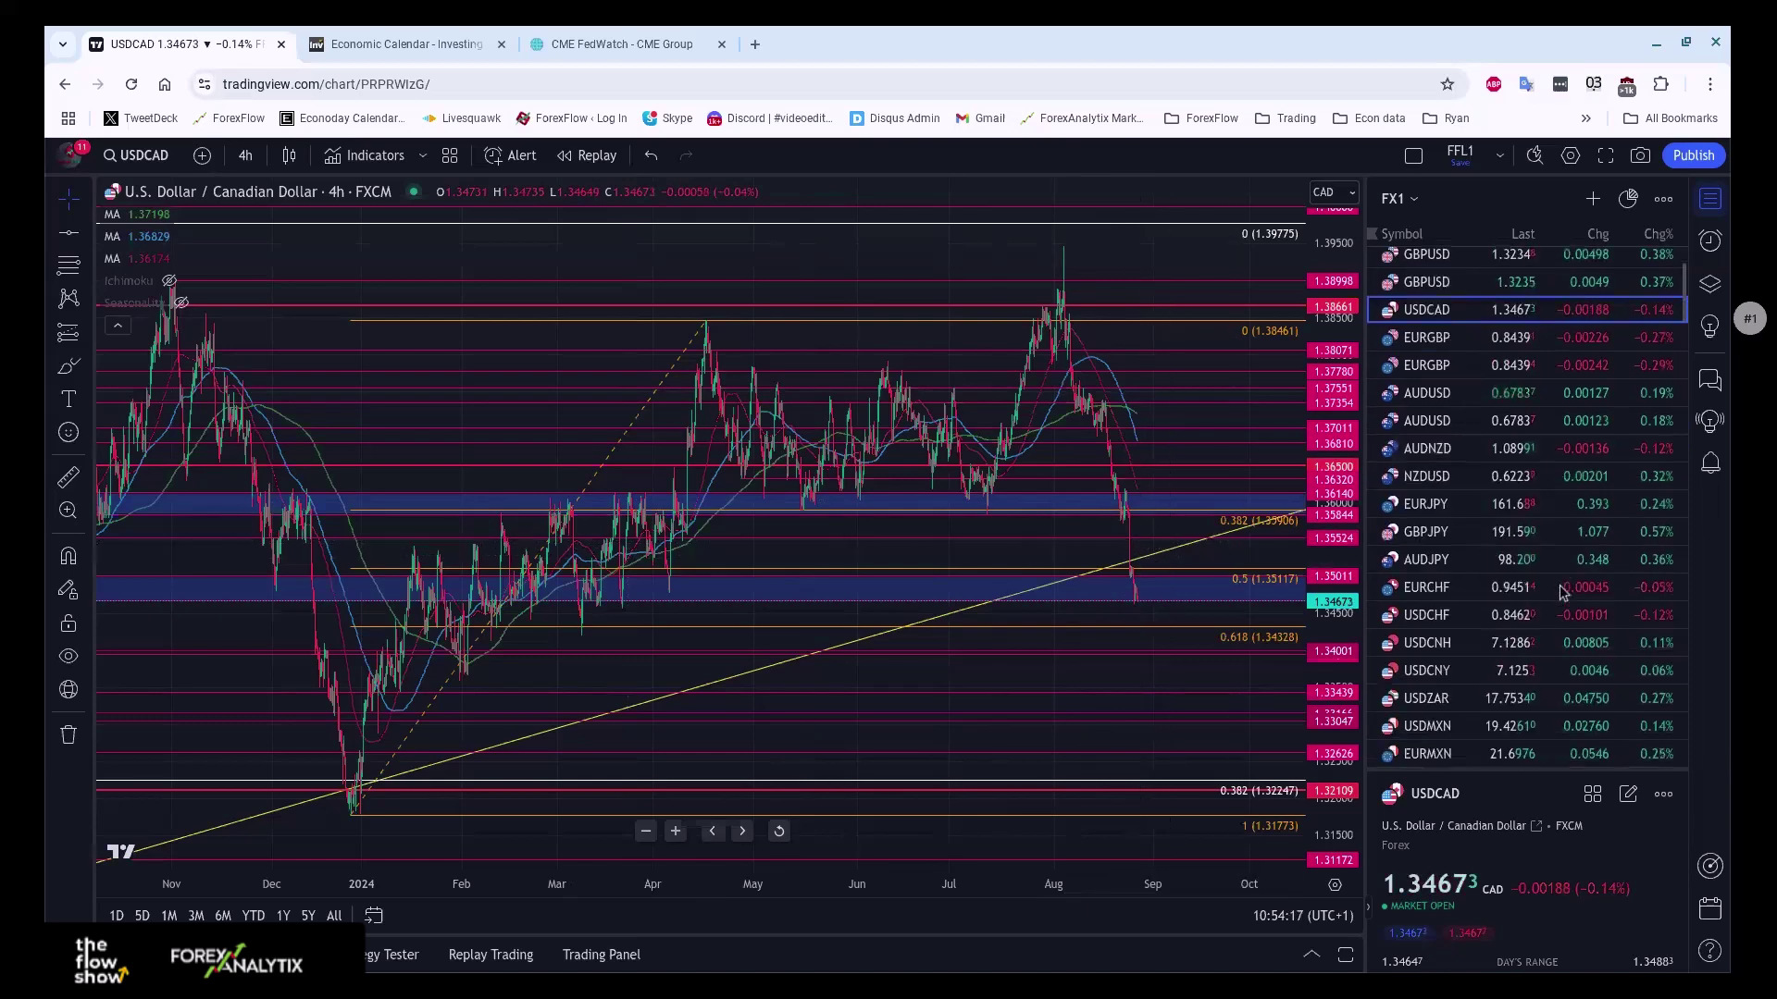
- Load USDCNH from the watchlist and zoom out on its chart to see more price history
{"action": "left_click", "coordinate": [1462, 548]}
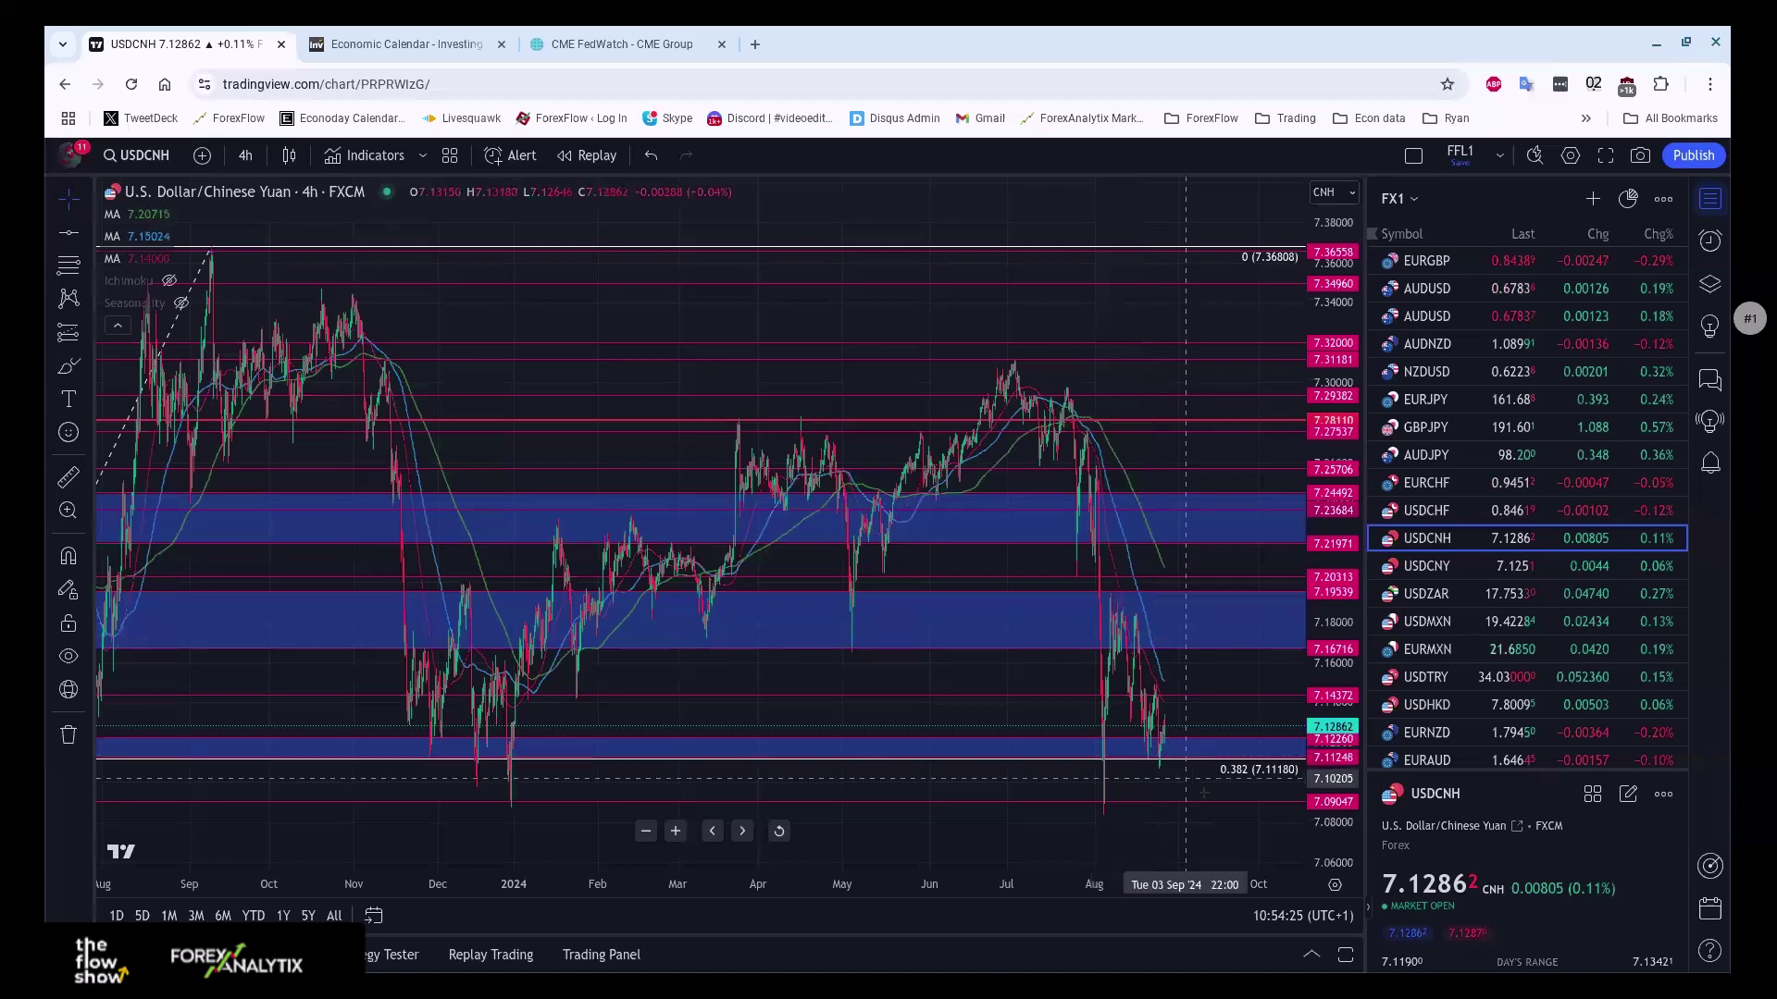
{"action": "scroll", "coordinate": [1175, 741], "scroll_direction": "down", "scroll_amount": 5}
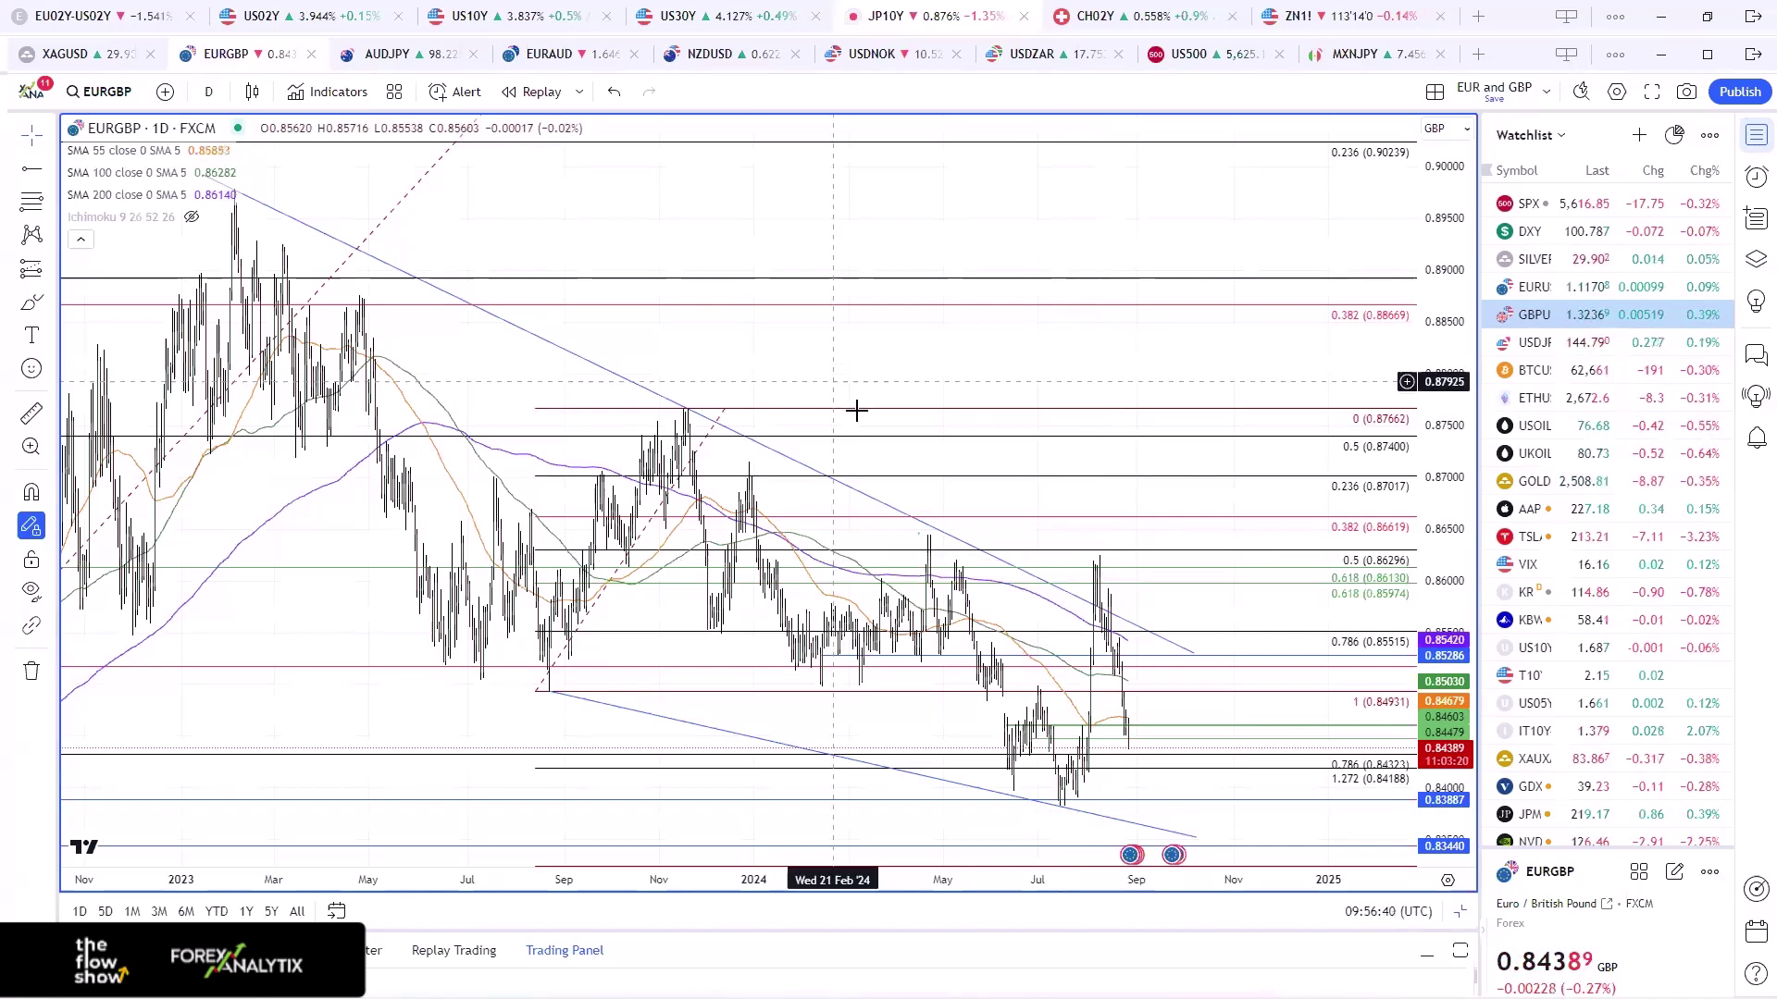
{"action": "left_click", "coordinate": [886, 23]}
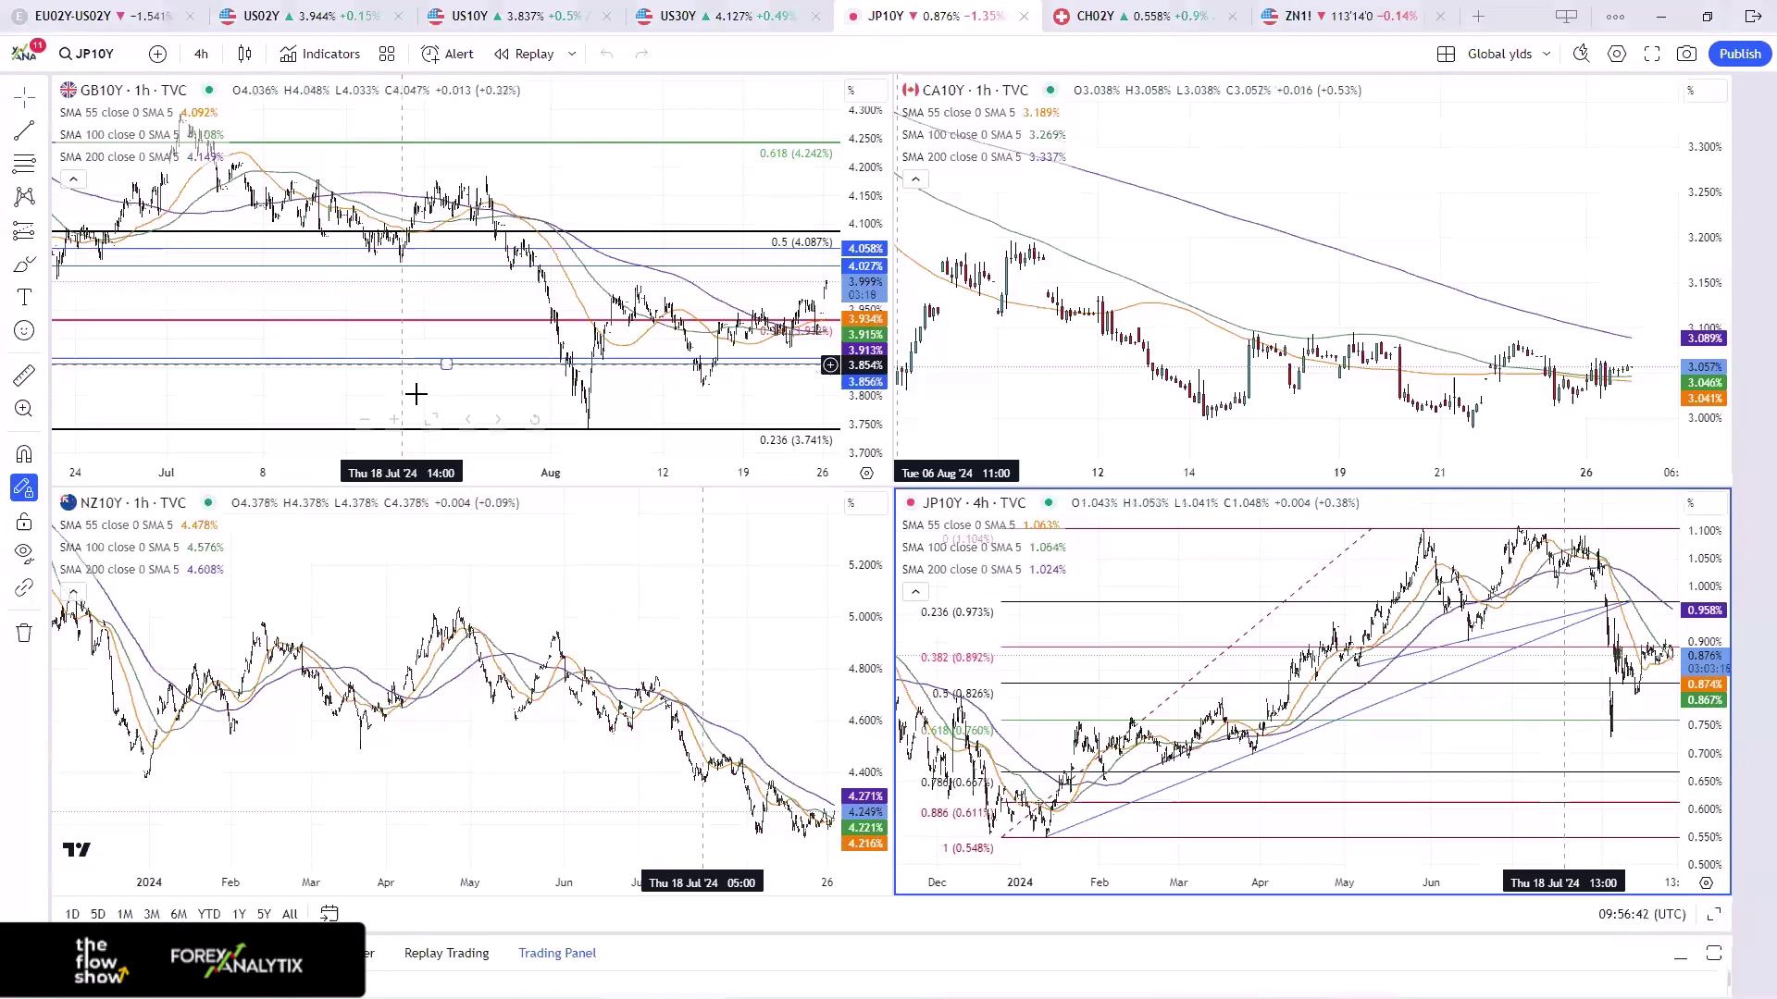
{"action": "key", "text": "alt+Return"}
{"action": "scroll", "coordinate": [396, 627], "scroll_direction": "up", "scroll_amount": 6}
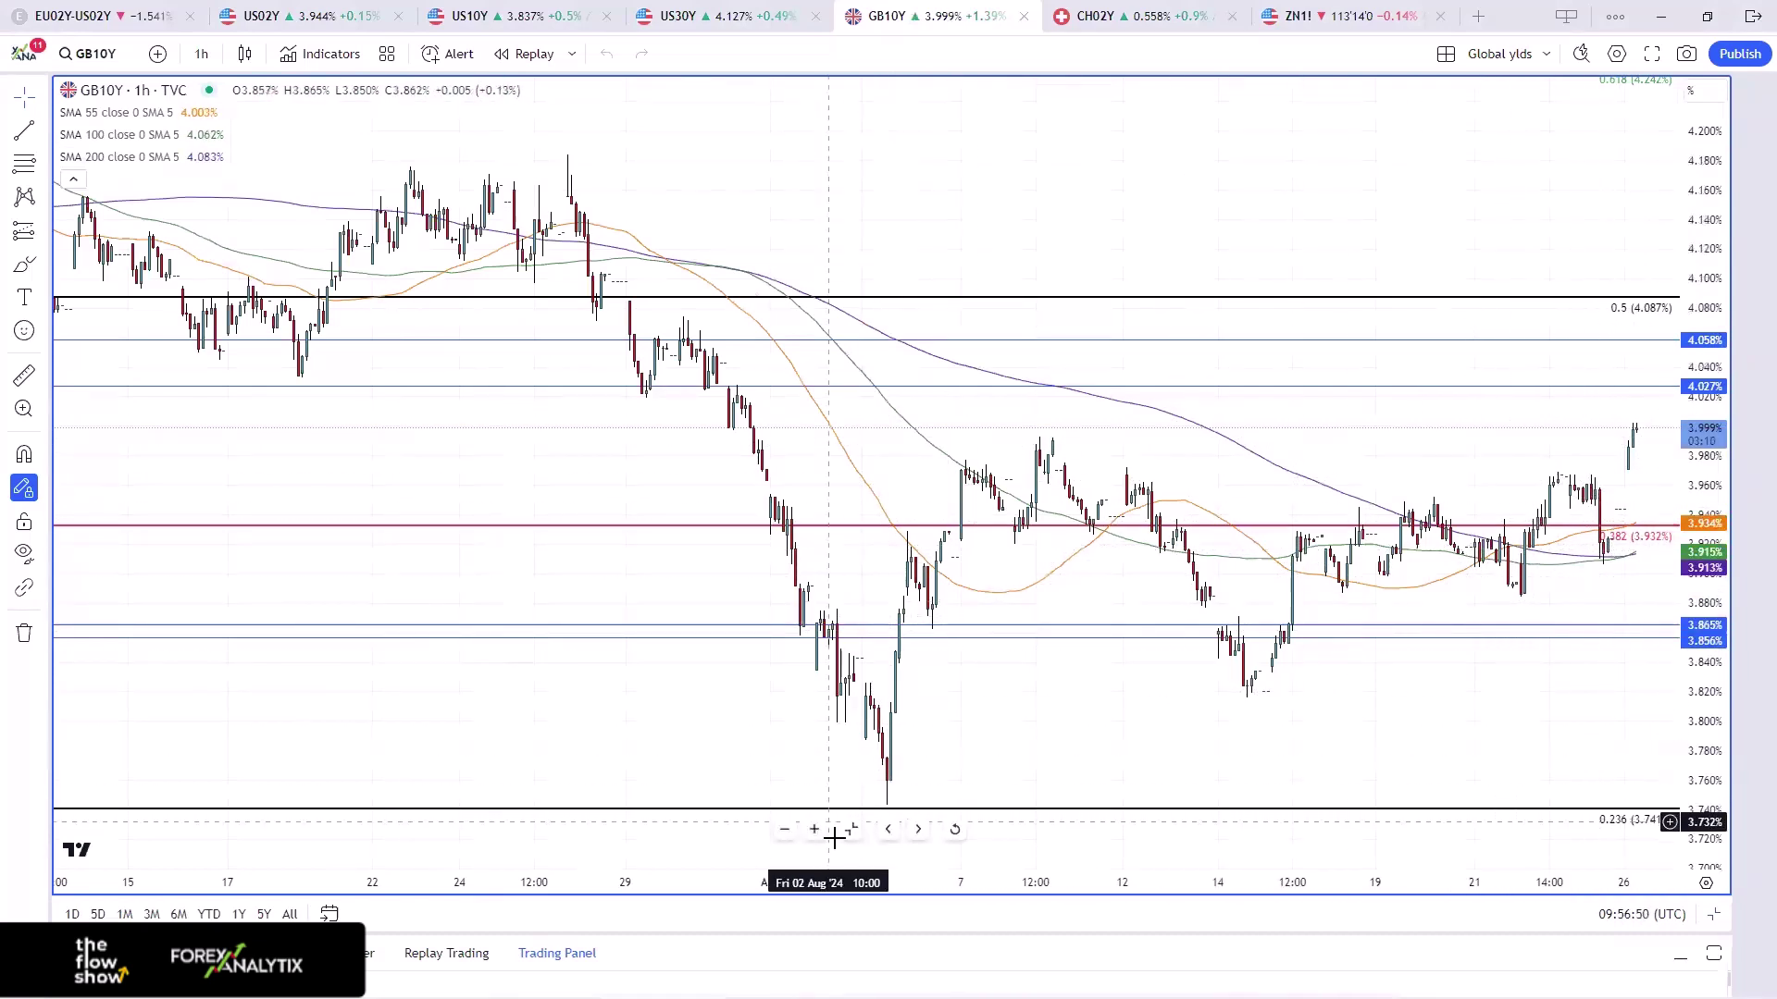
{"action": "left_click", "coordinate": [850, 828]}
{"action": "mouse_move", "coordinate": [278, 995]}
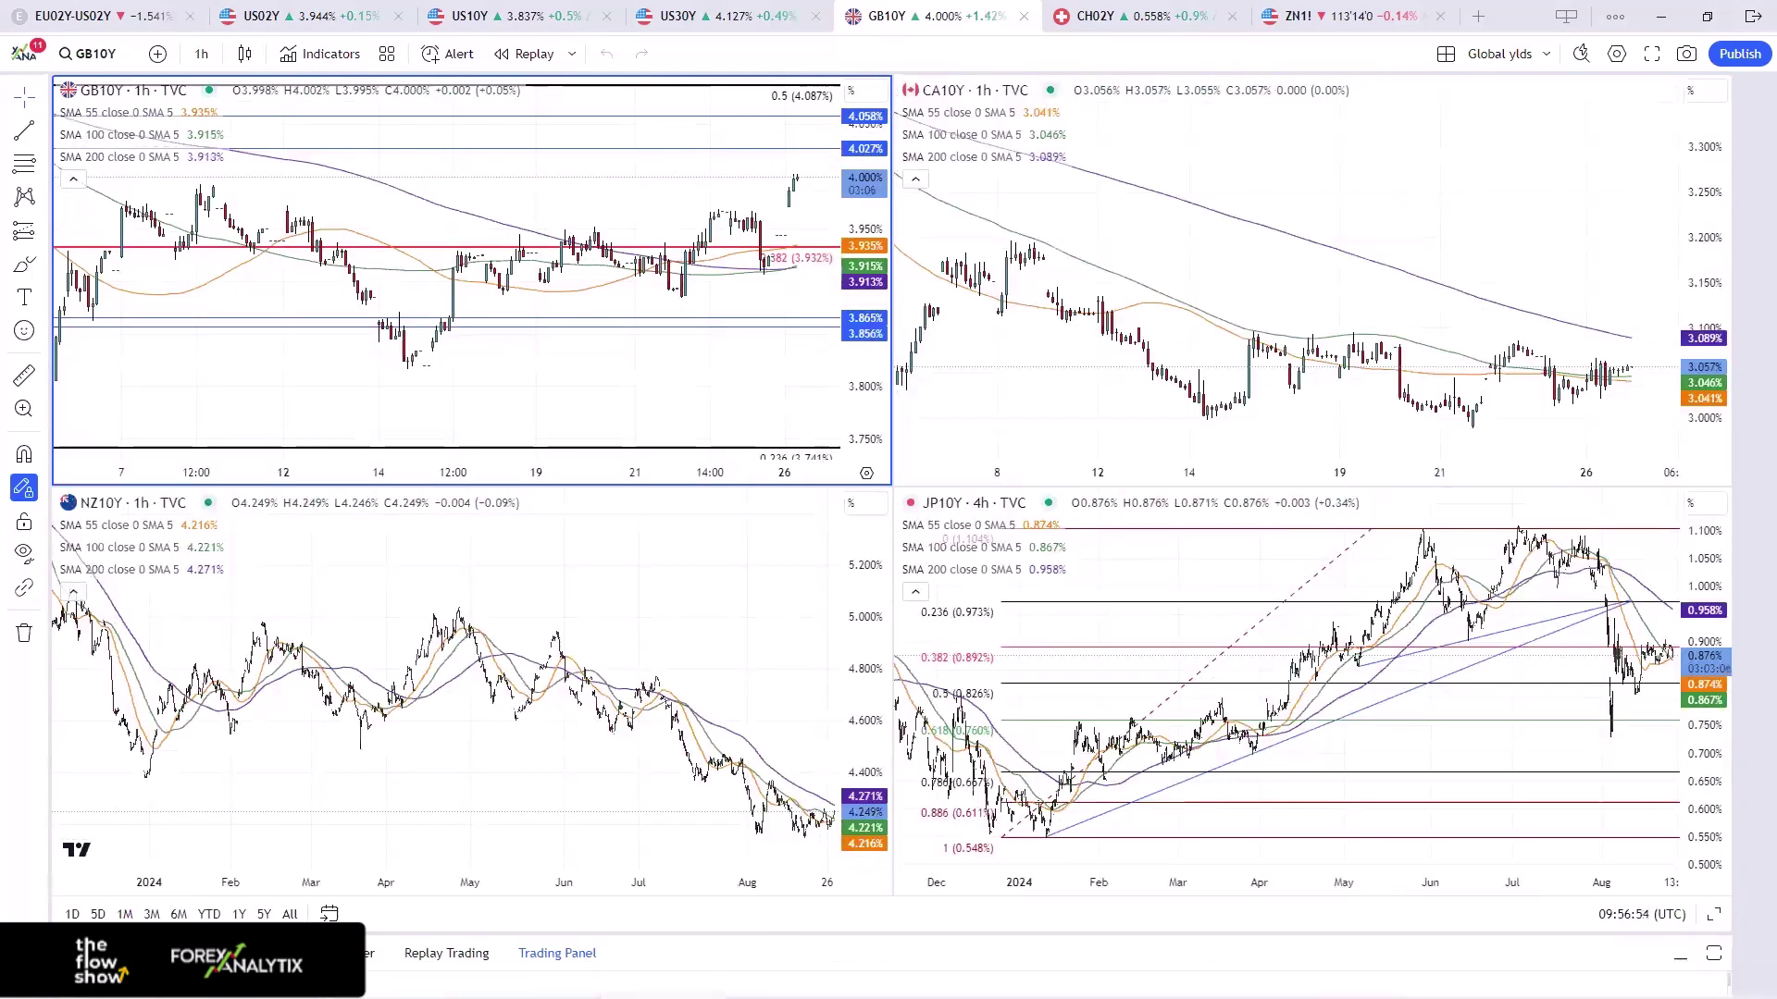
{"action": "left_click", "coordinate": [786, 980]}
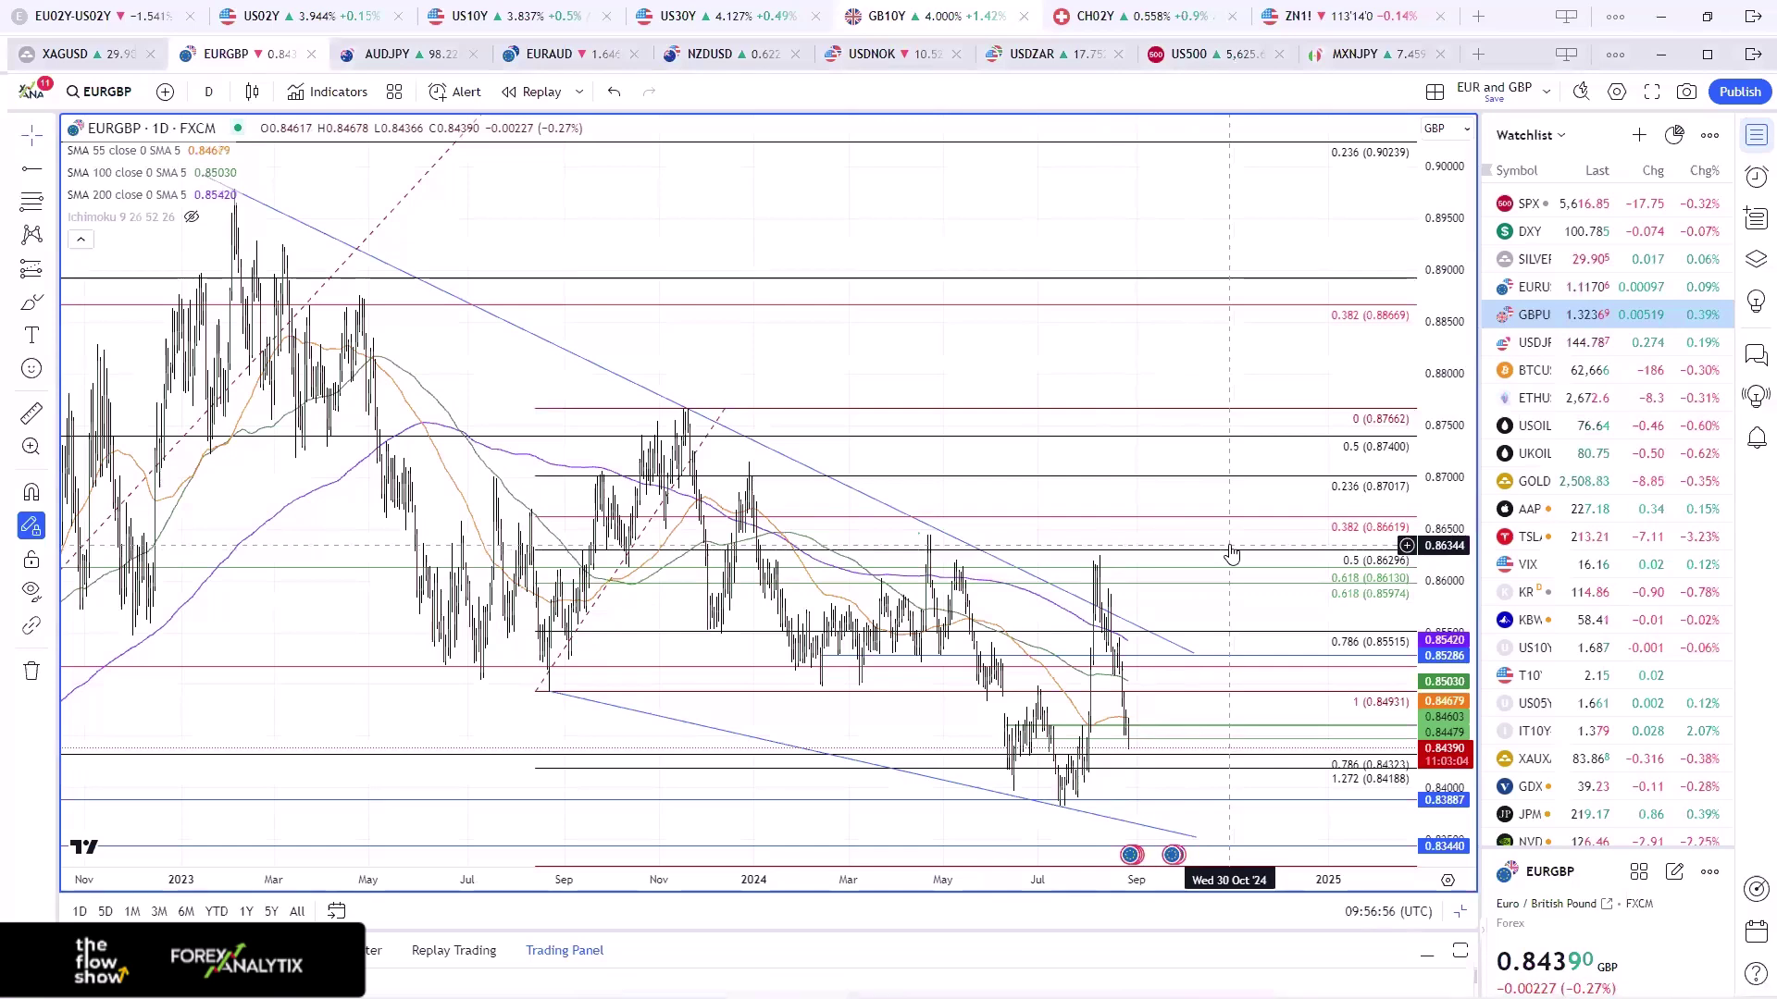
{"action": "scroll", "coordinate": [1231, 552], "scroll_direction": "up", "scroll_amount": 2}
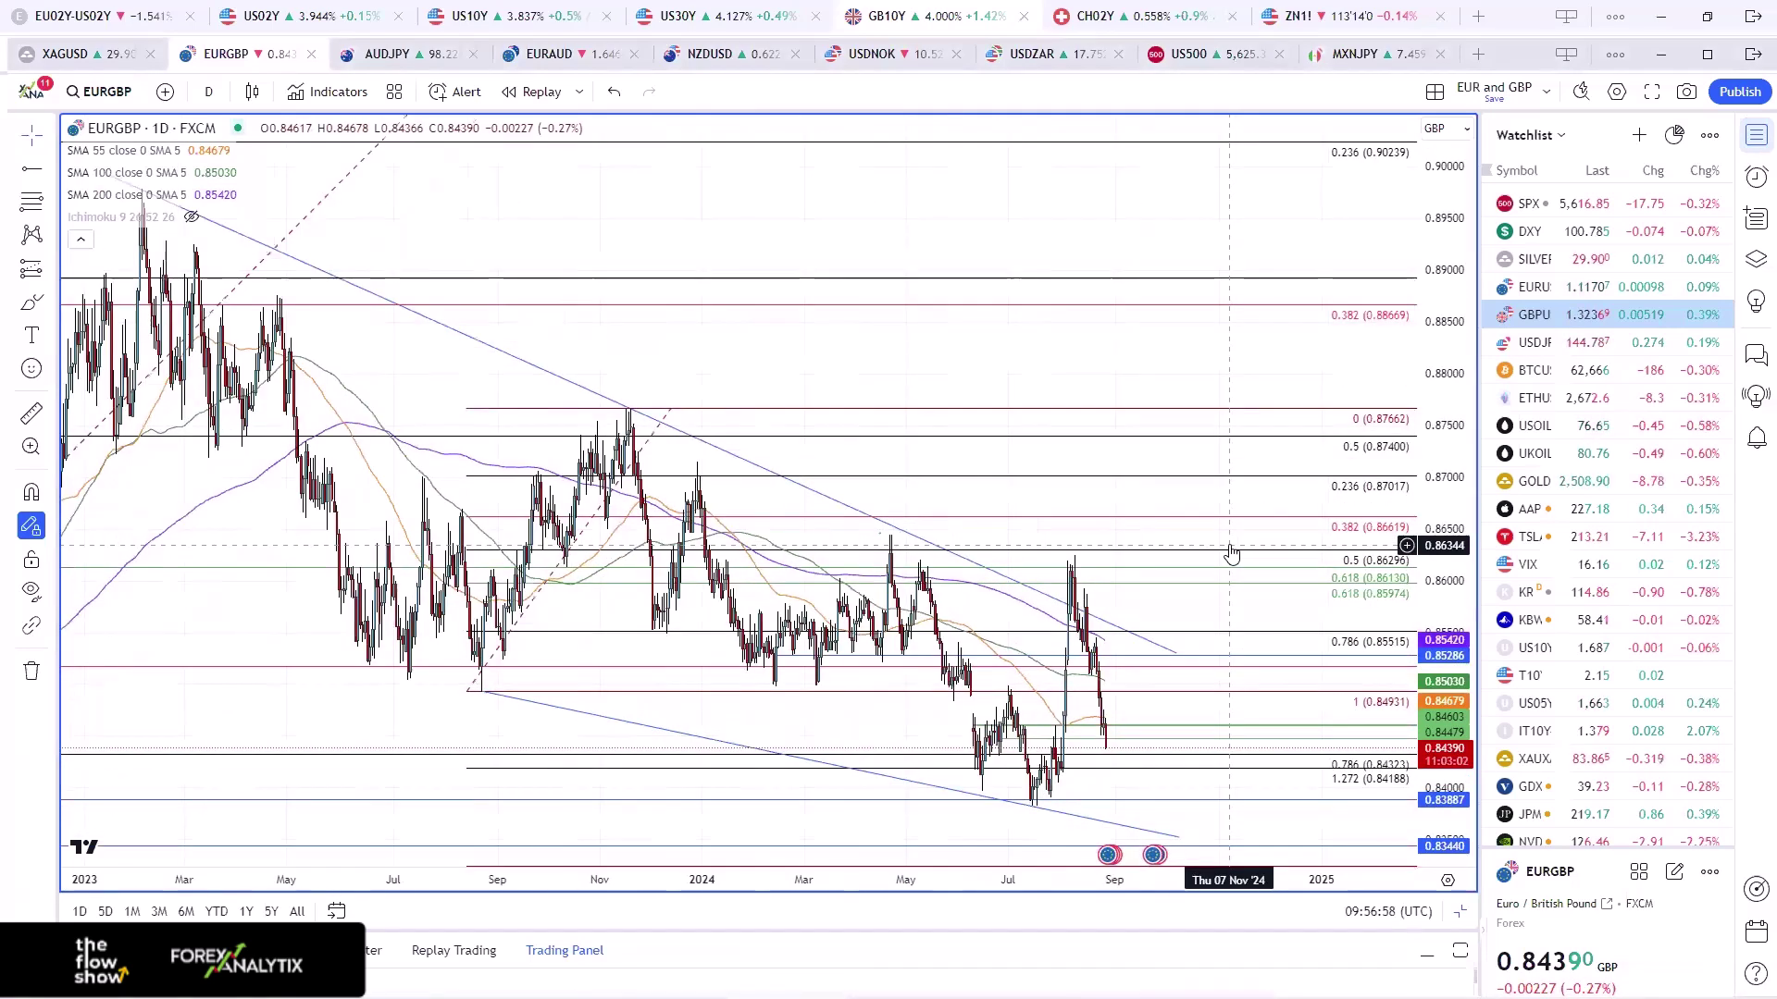
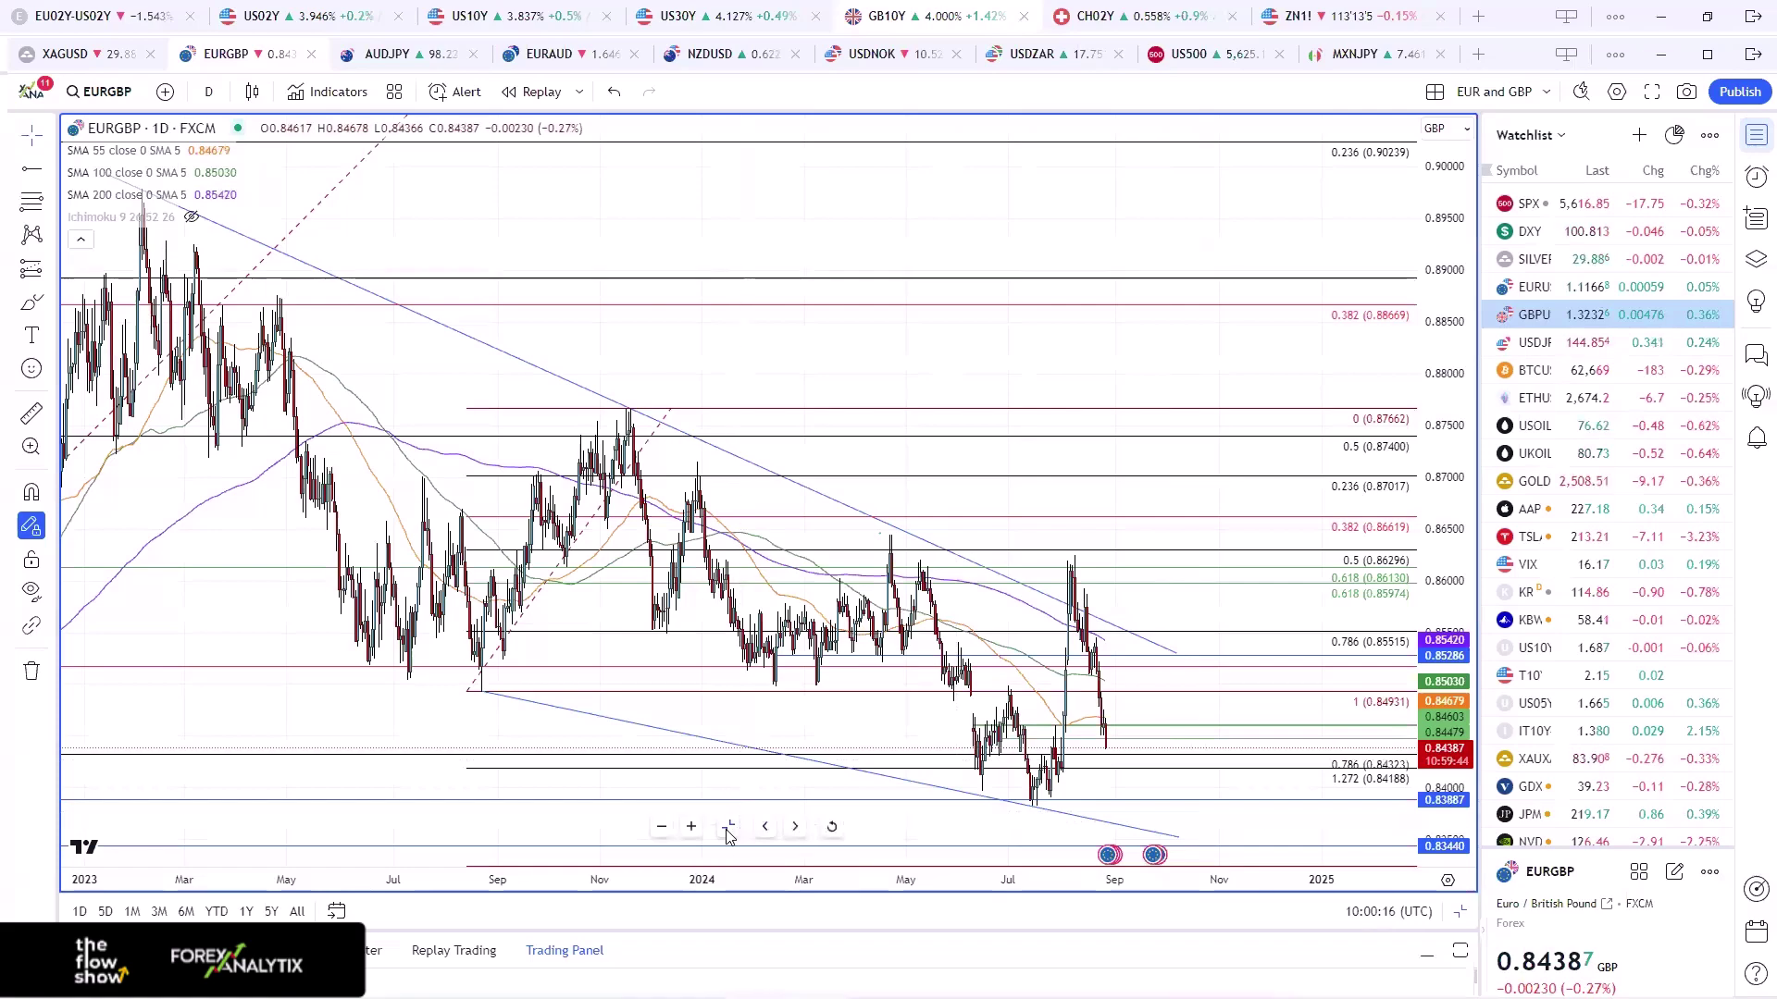
- Restore the EURGBP grid and enlarge the GBPUSD daily chart to full size
{"action": "left_click", "coordinate": [729, 828]}
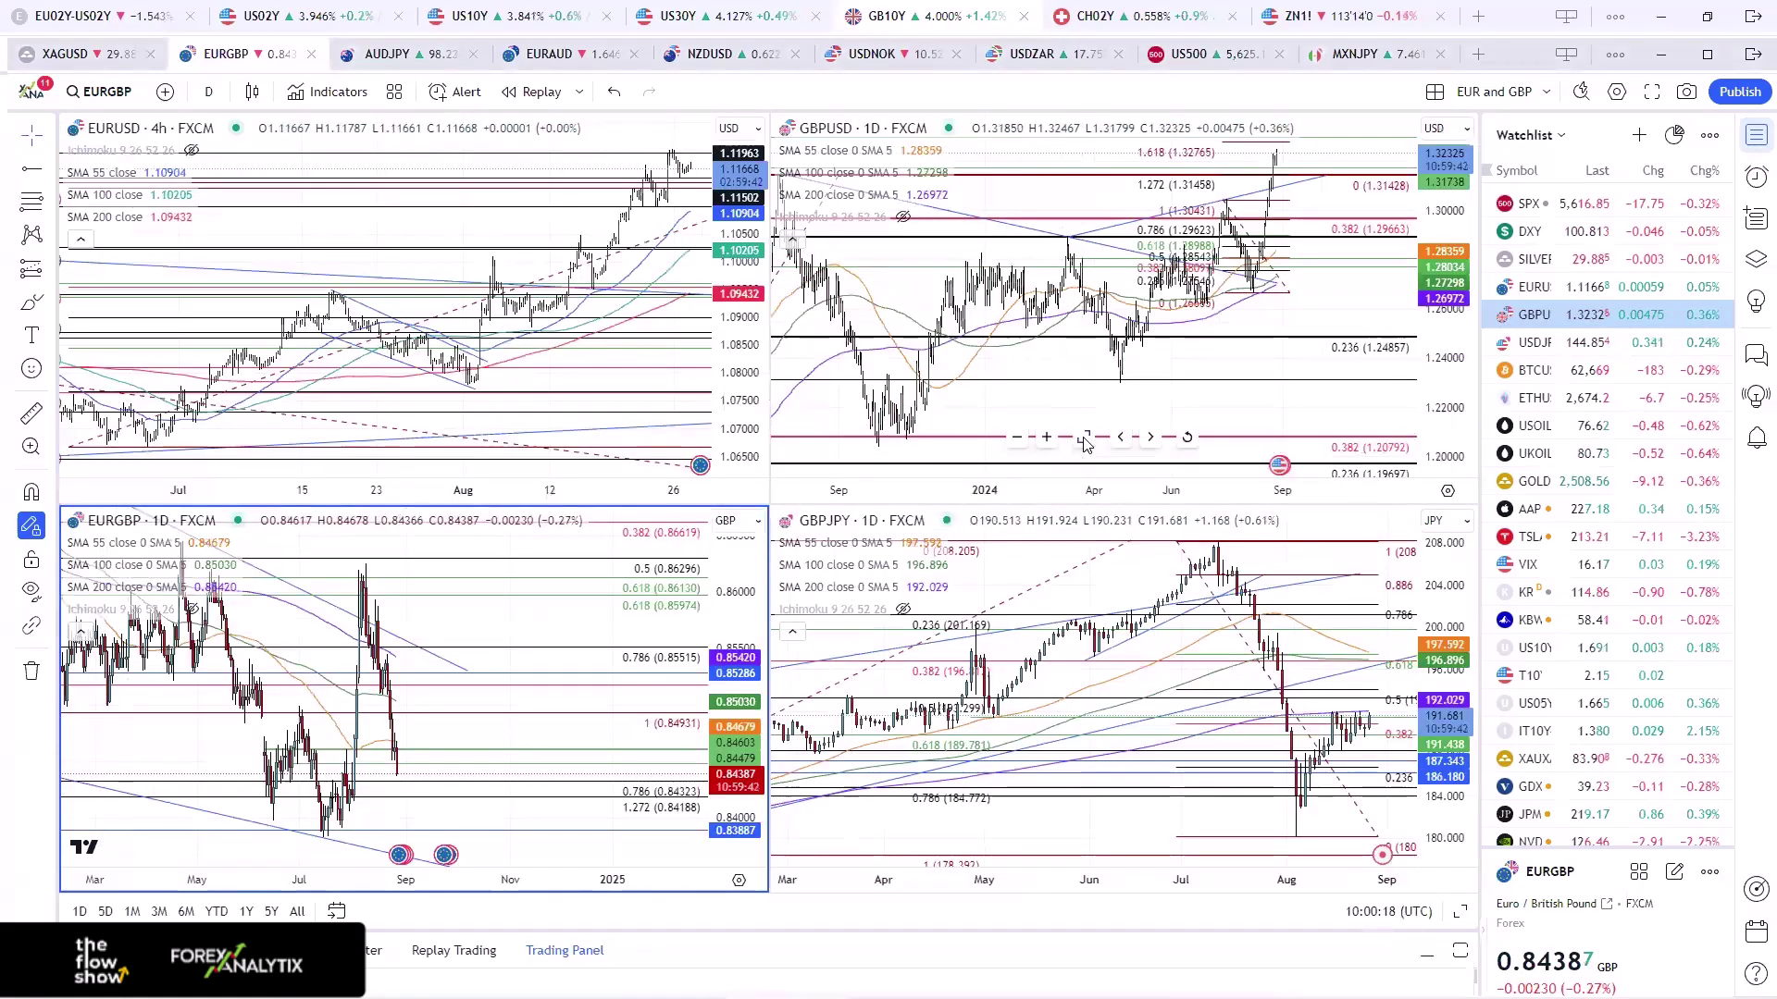
{"action": "left_click", "coordinate": [1084, 441]}
{"action": "scroll", "coordinate": [844, 778], "scroll_direction": "up", "scroll_amount": 4}
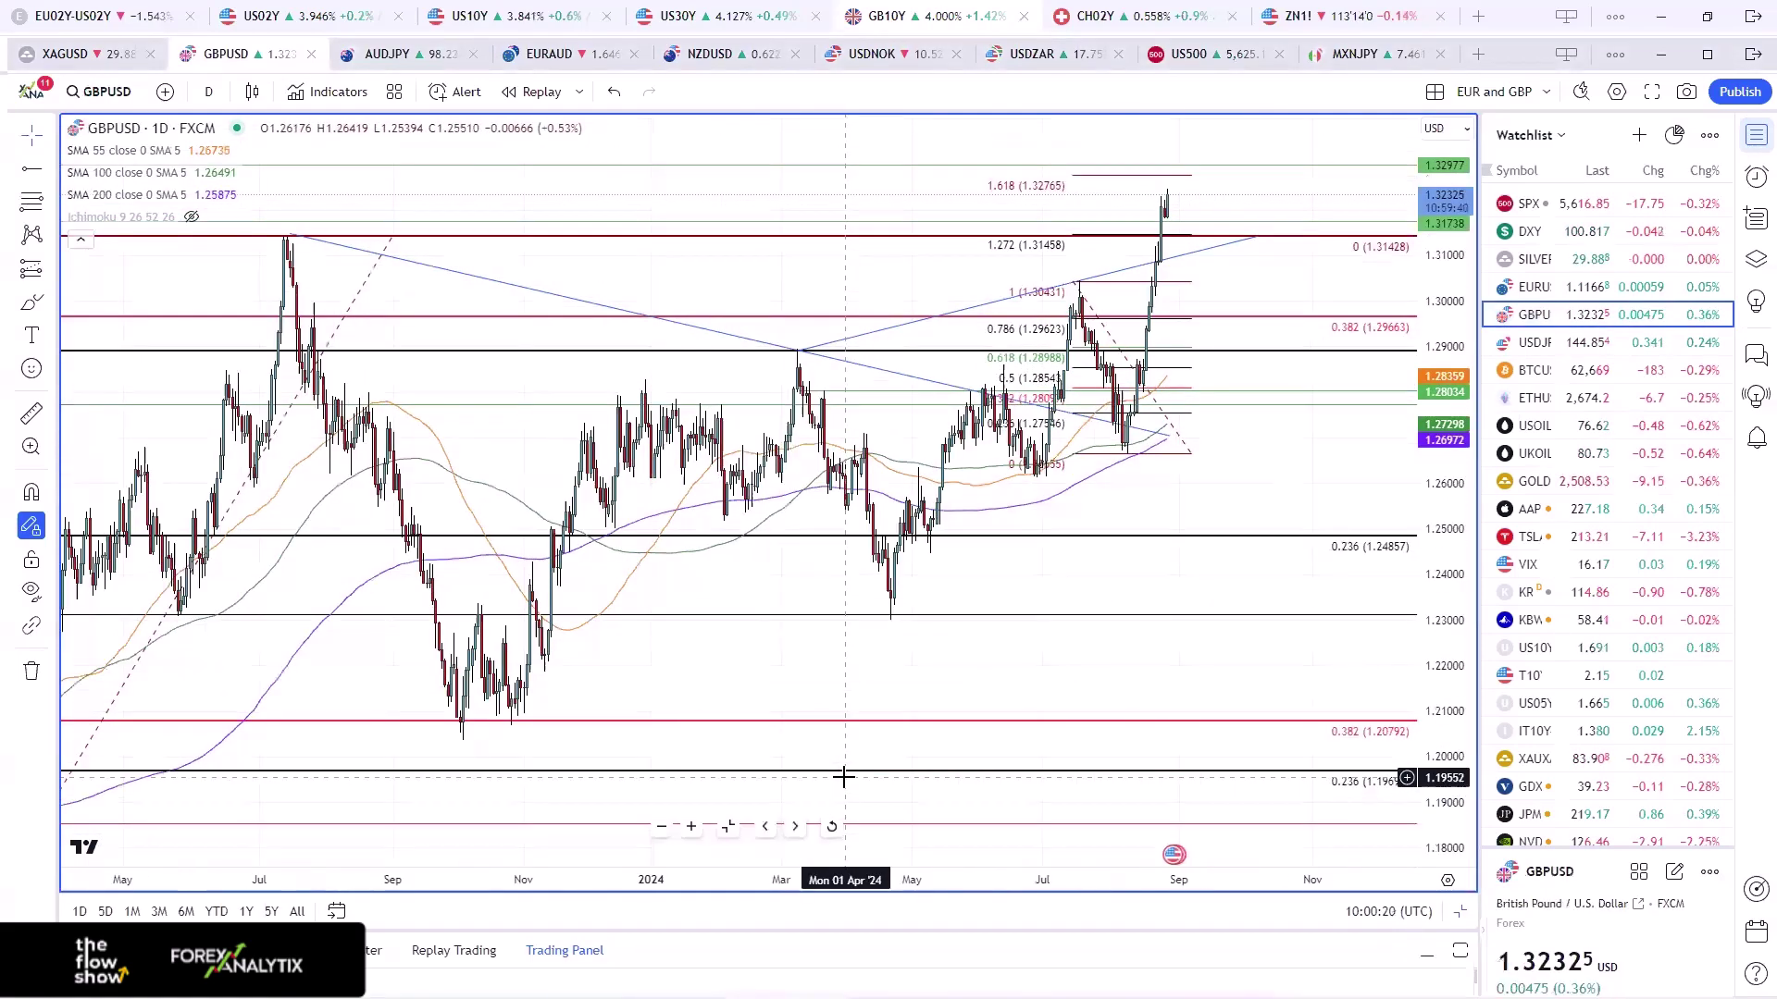
{"action": "scroll", "coordinate": [844, 777], "scroll_direction": "down", "scroll_amount": 5}
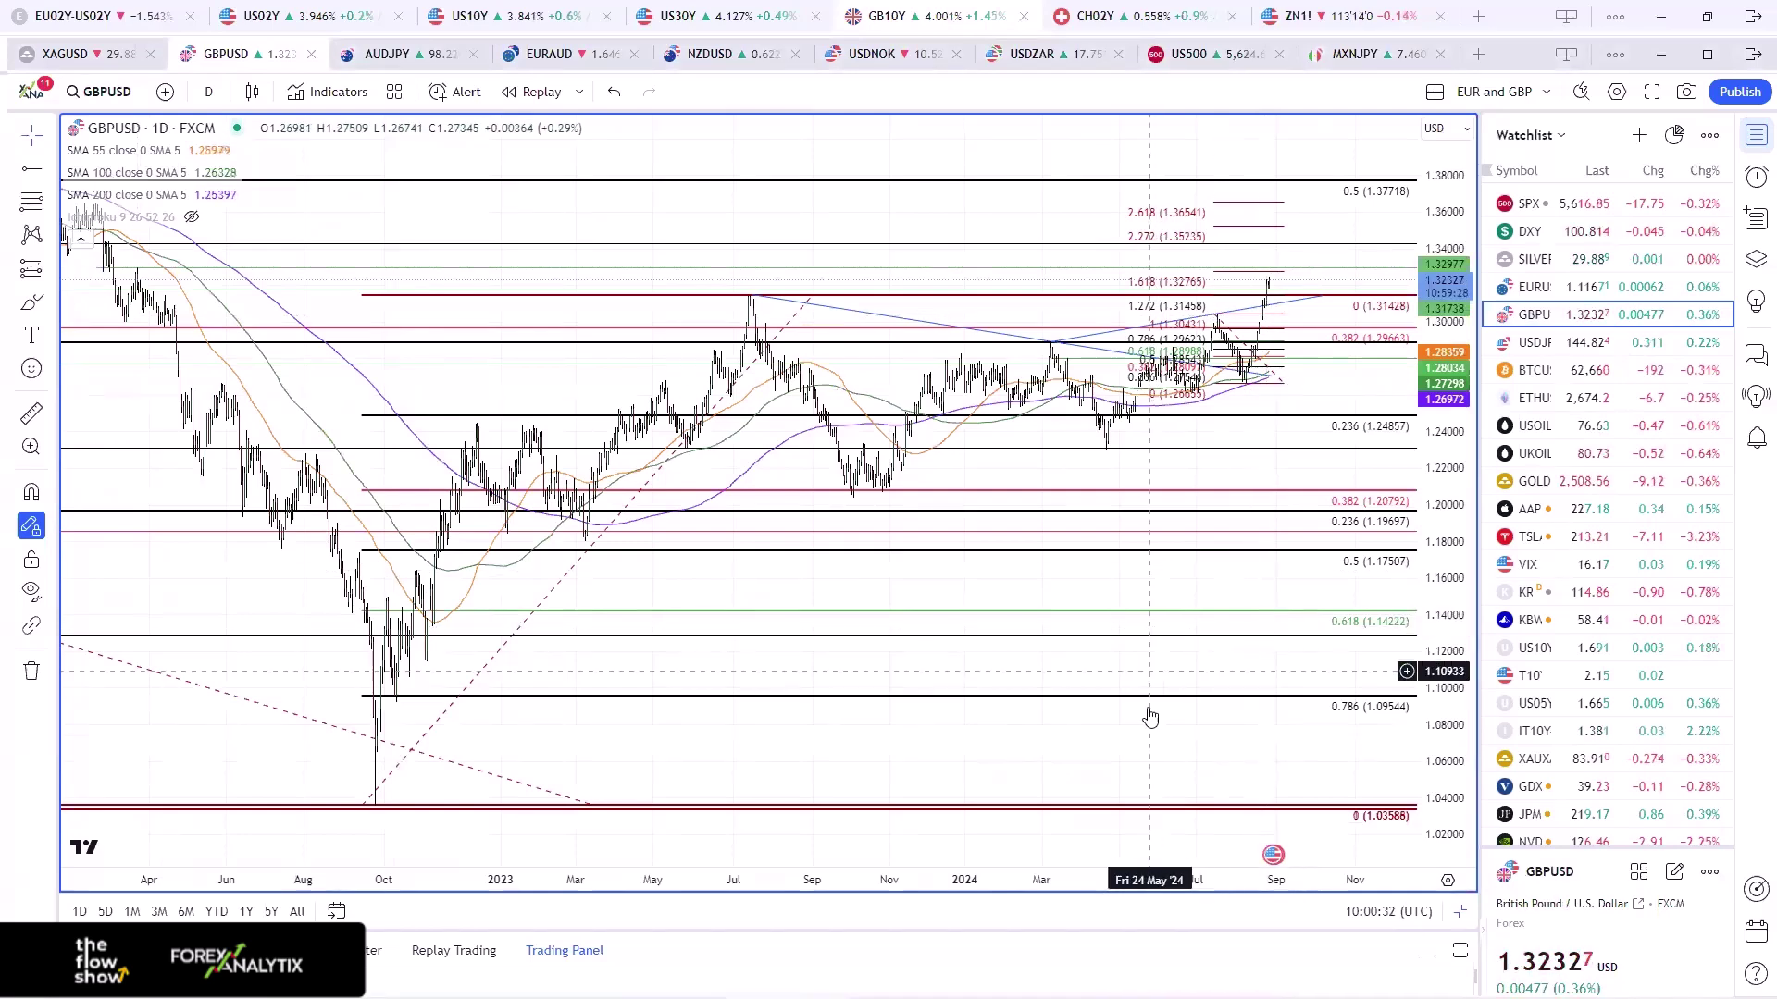
{"action": "scroll", "coordinate": [1145, 706], "scroll_direction": "up", "scroll_amount": 5}
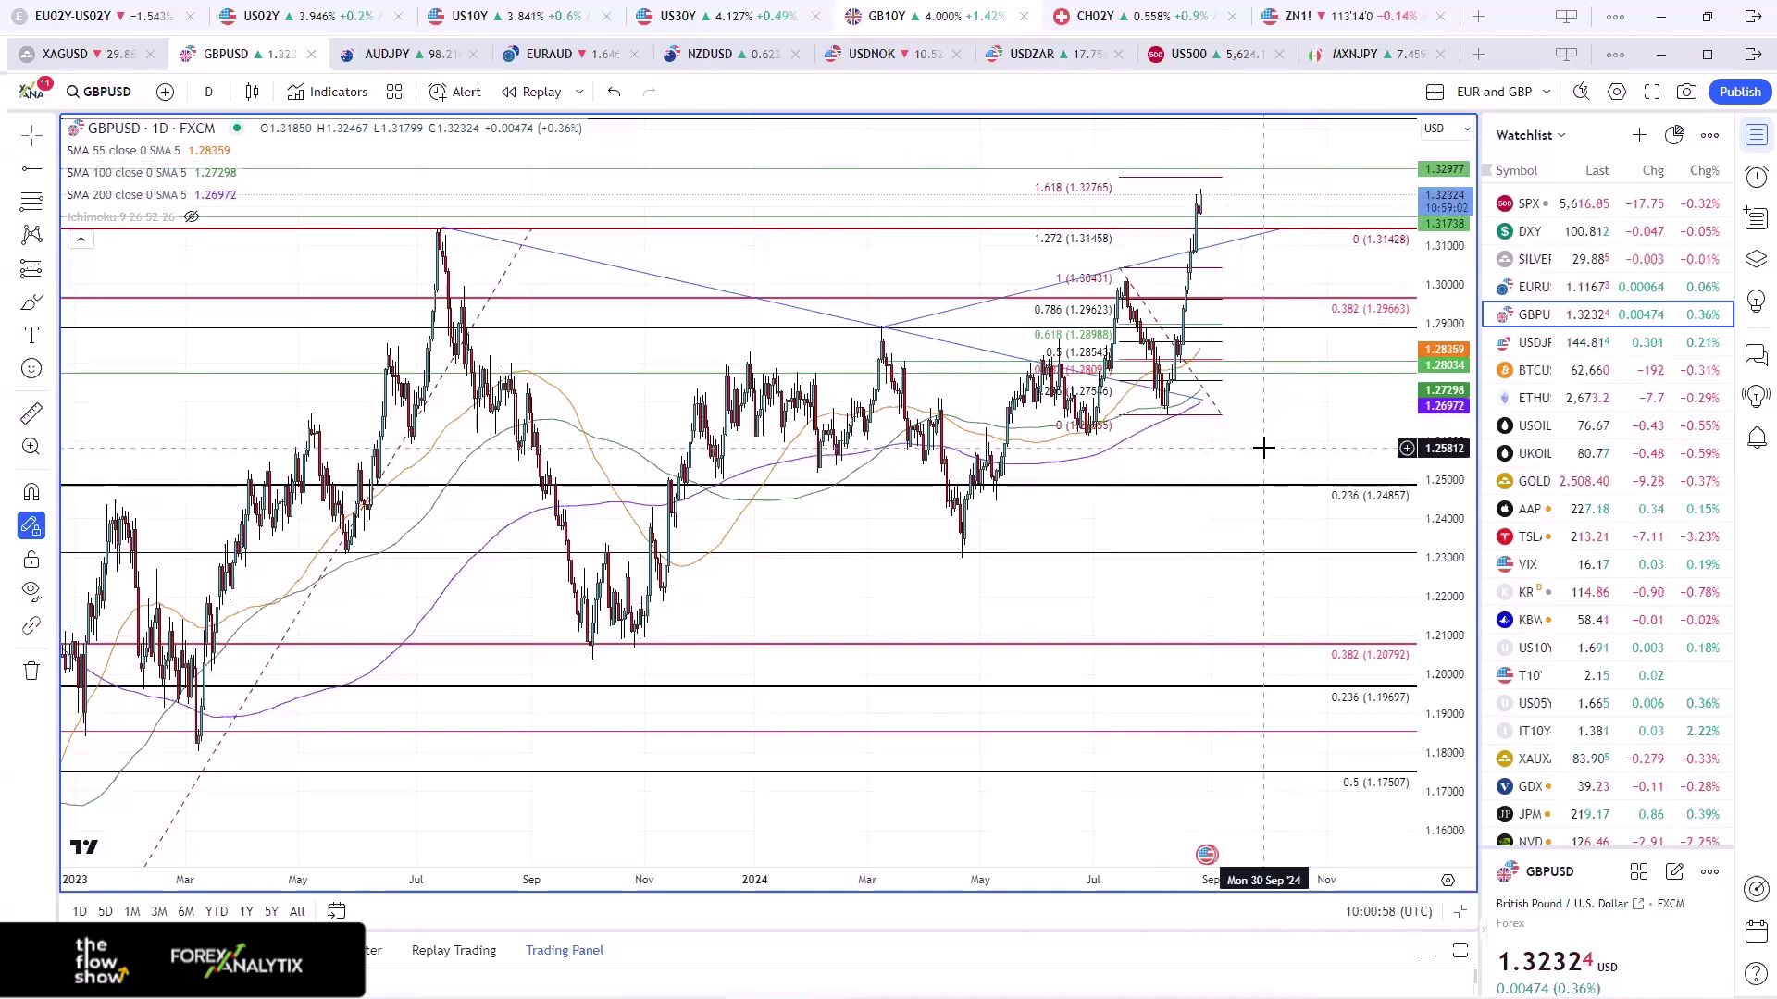
- Zoom through the GBPUSD chart, then return to the grid and open the XAGUSD metals layout
{"action": "scroll", "coordinate": [1262, 444], "scroll_direction": "down", "scroll_amount": 5}
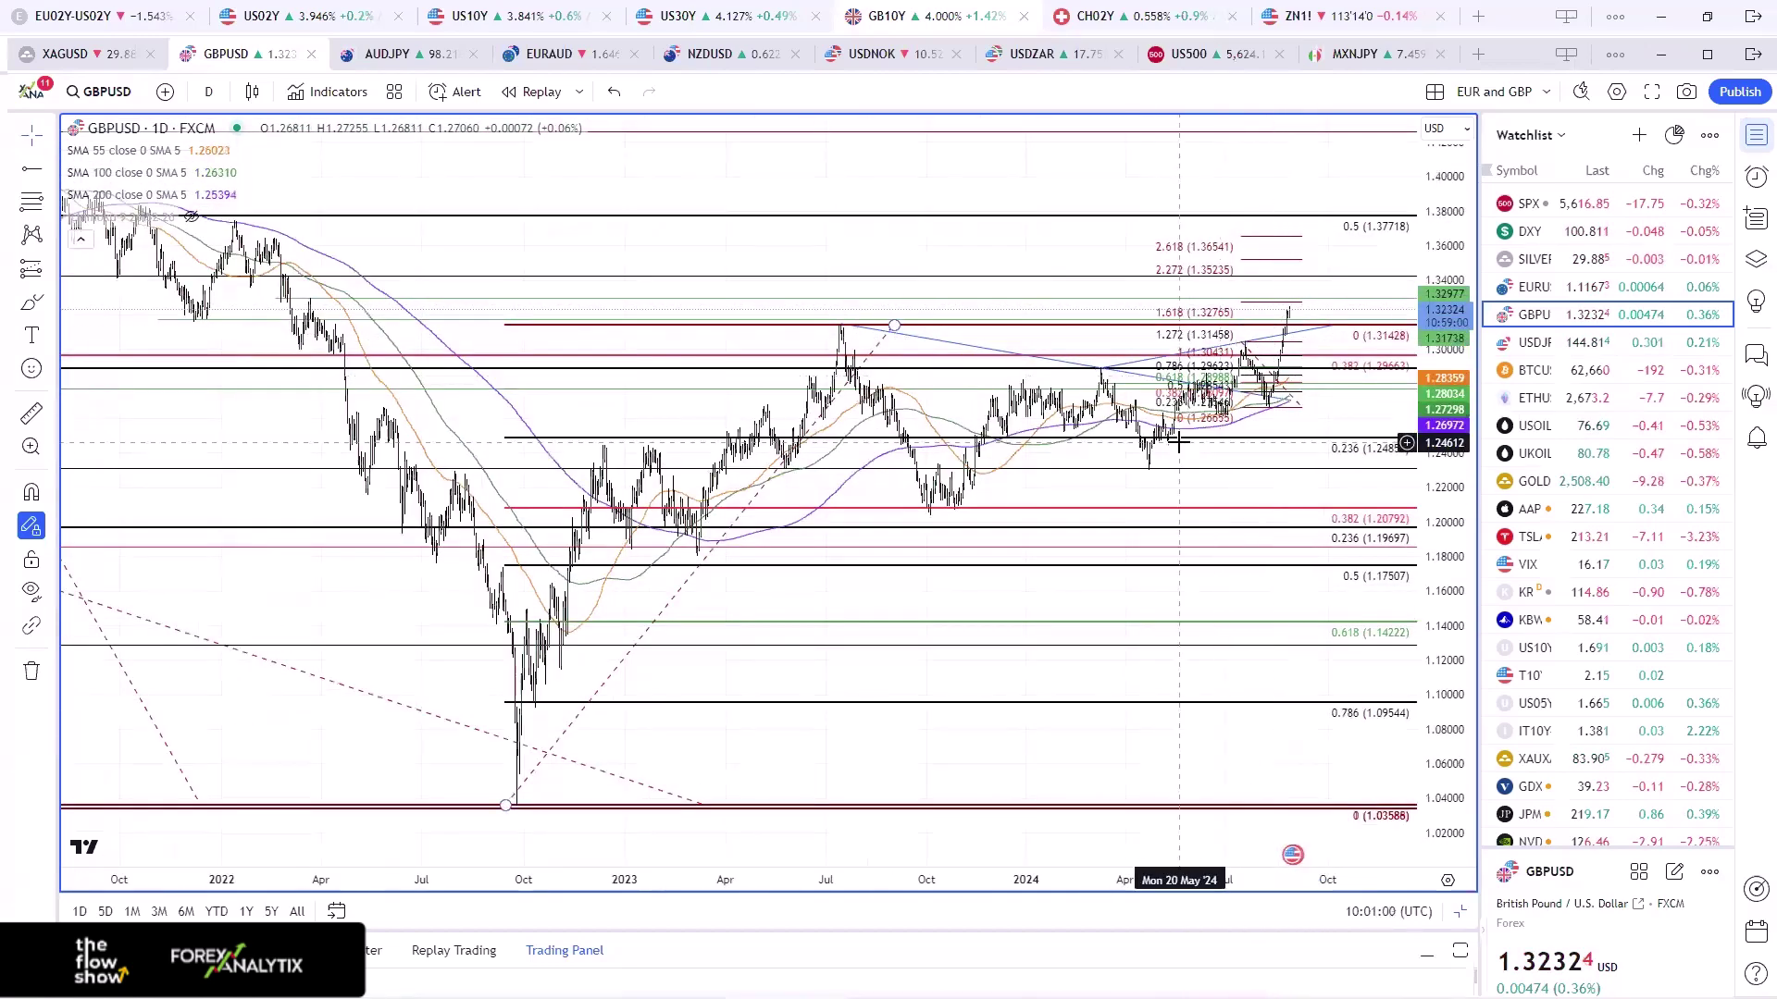
{"action": "scroll", "coordinate": [1275, 316], "scroll_direction": "down", "scroll_amount": 2}
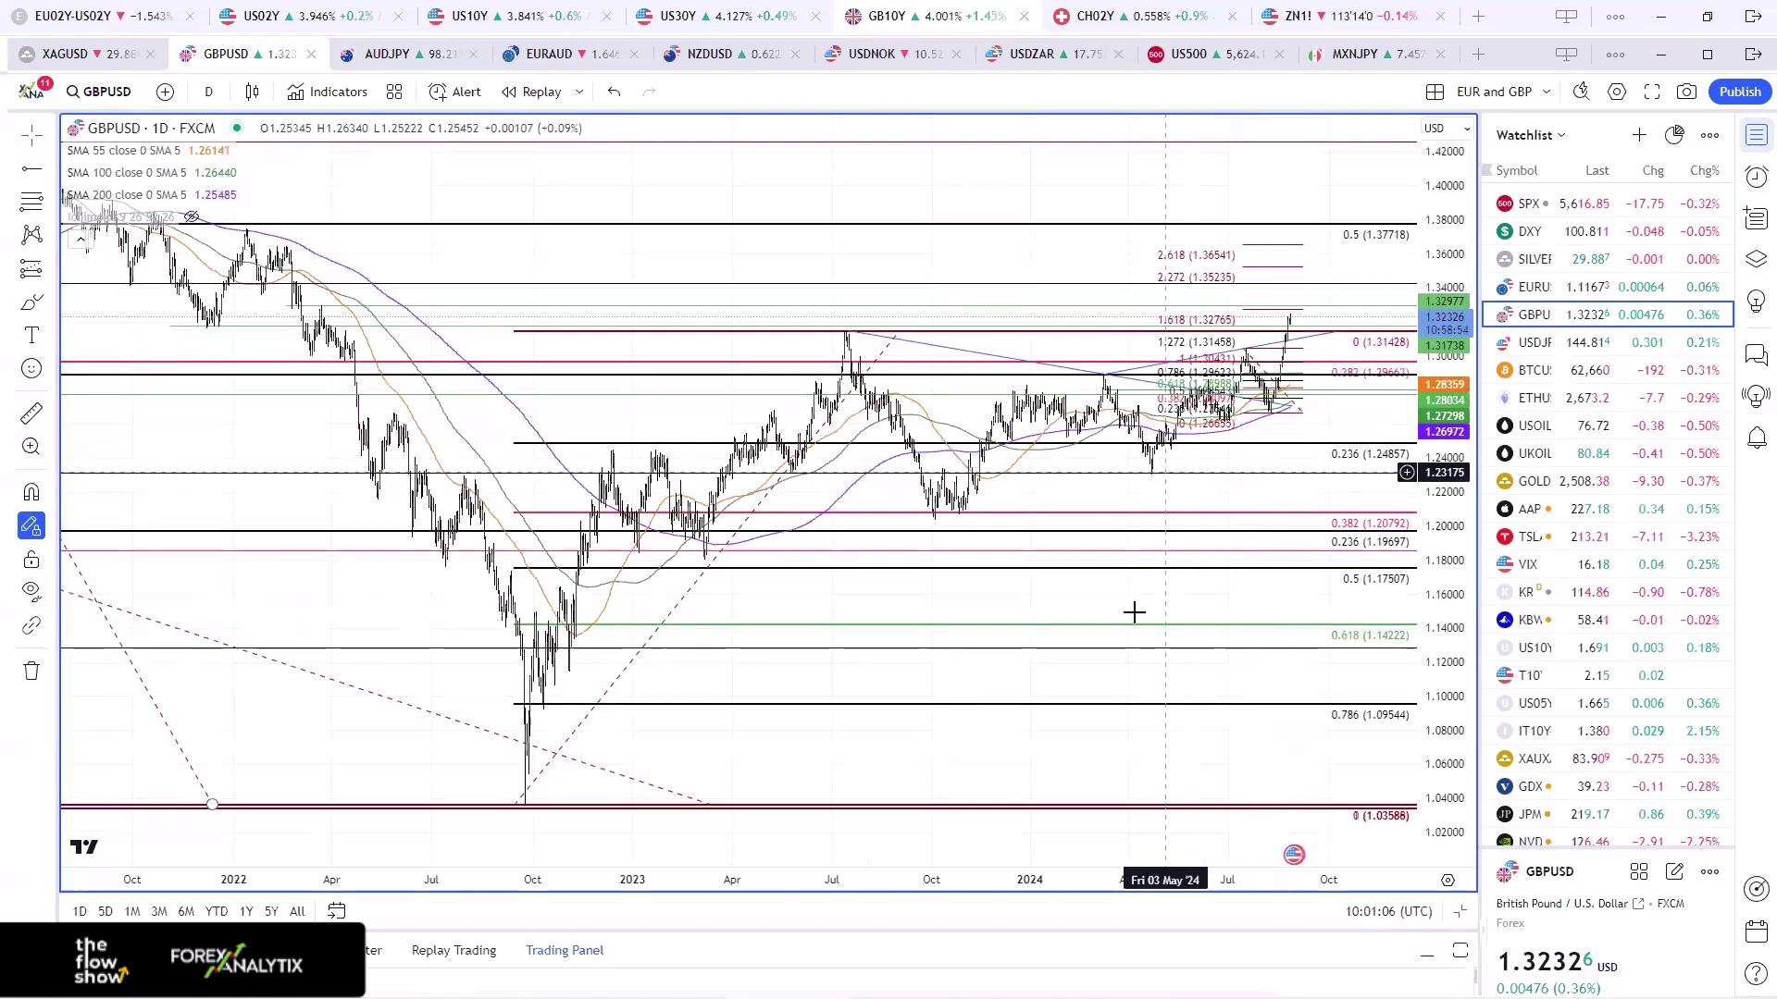
{"action": "scroll", "coordinate": [1137, 621], "scroll_direction": "up", "scroll_amount": 1}
{"action": "scroll", "coordinate": [1258, 213], "scroll_direction": "up", "scroll_amount": 1}
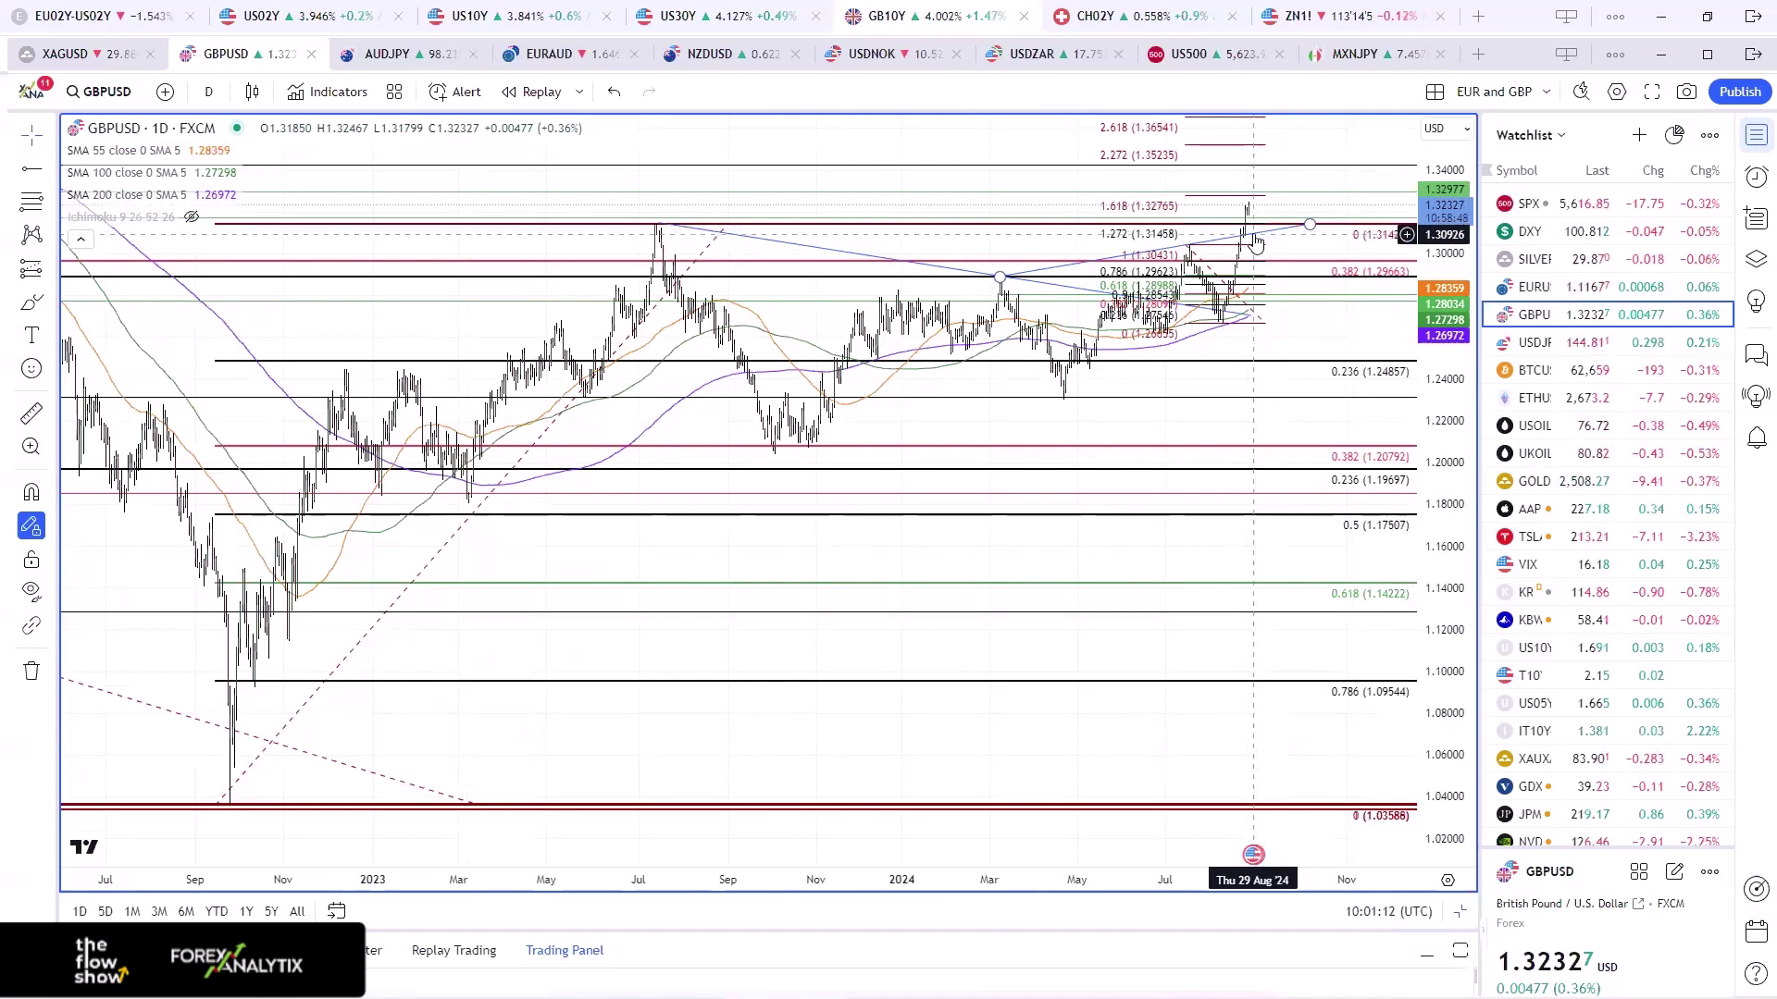
{"action": "scroll", "coordinate": [1194, 296], "scroll_direction": "up", "scroll_amount": 2}
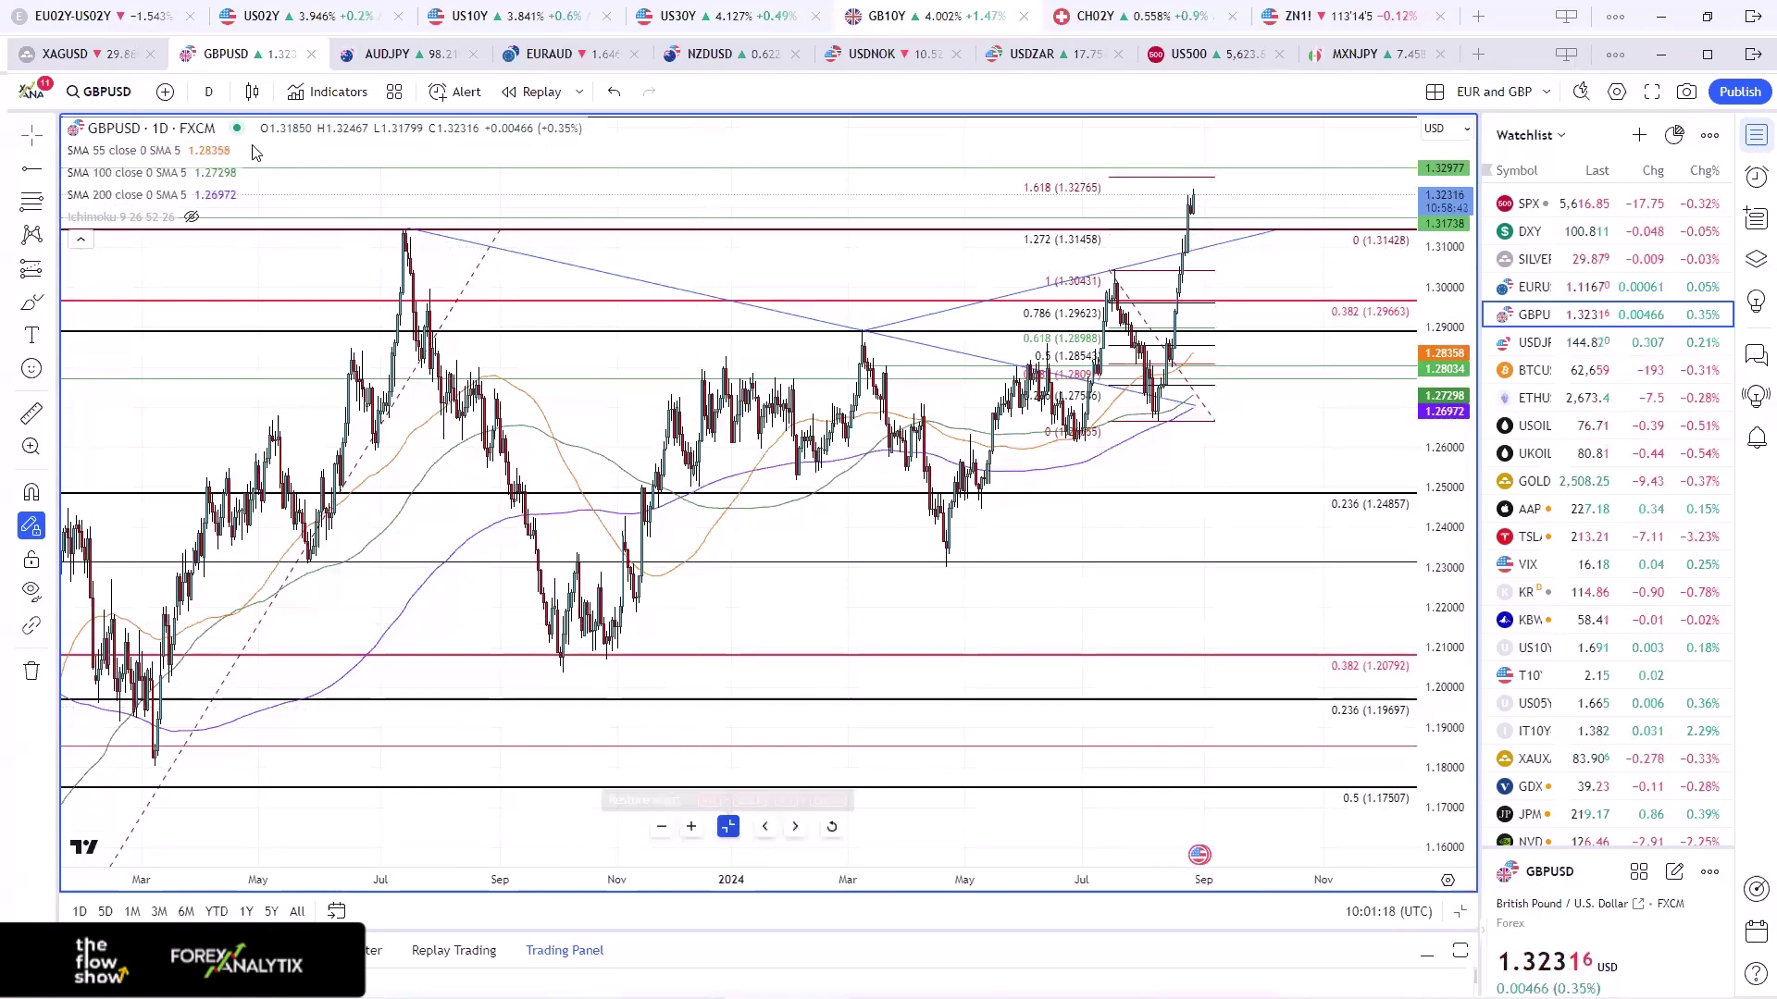
{"action": "key", "text": "alt+Return"}
{"action": "left_click", "coordinate": [67, 53]}
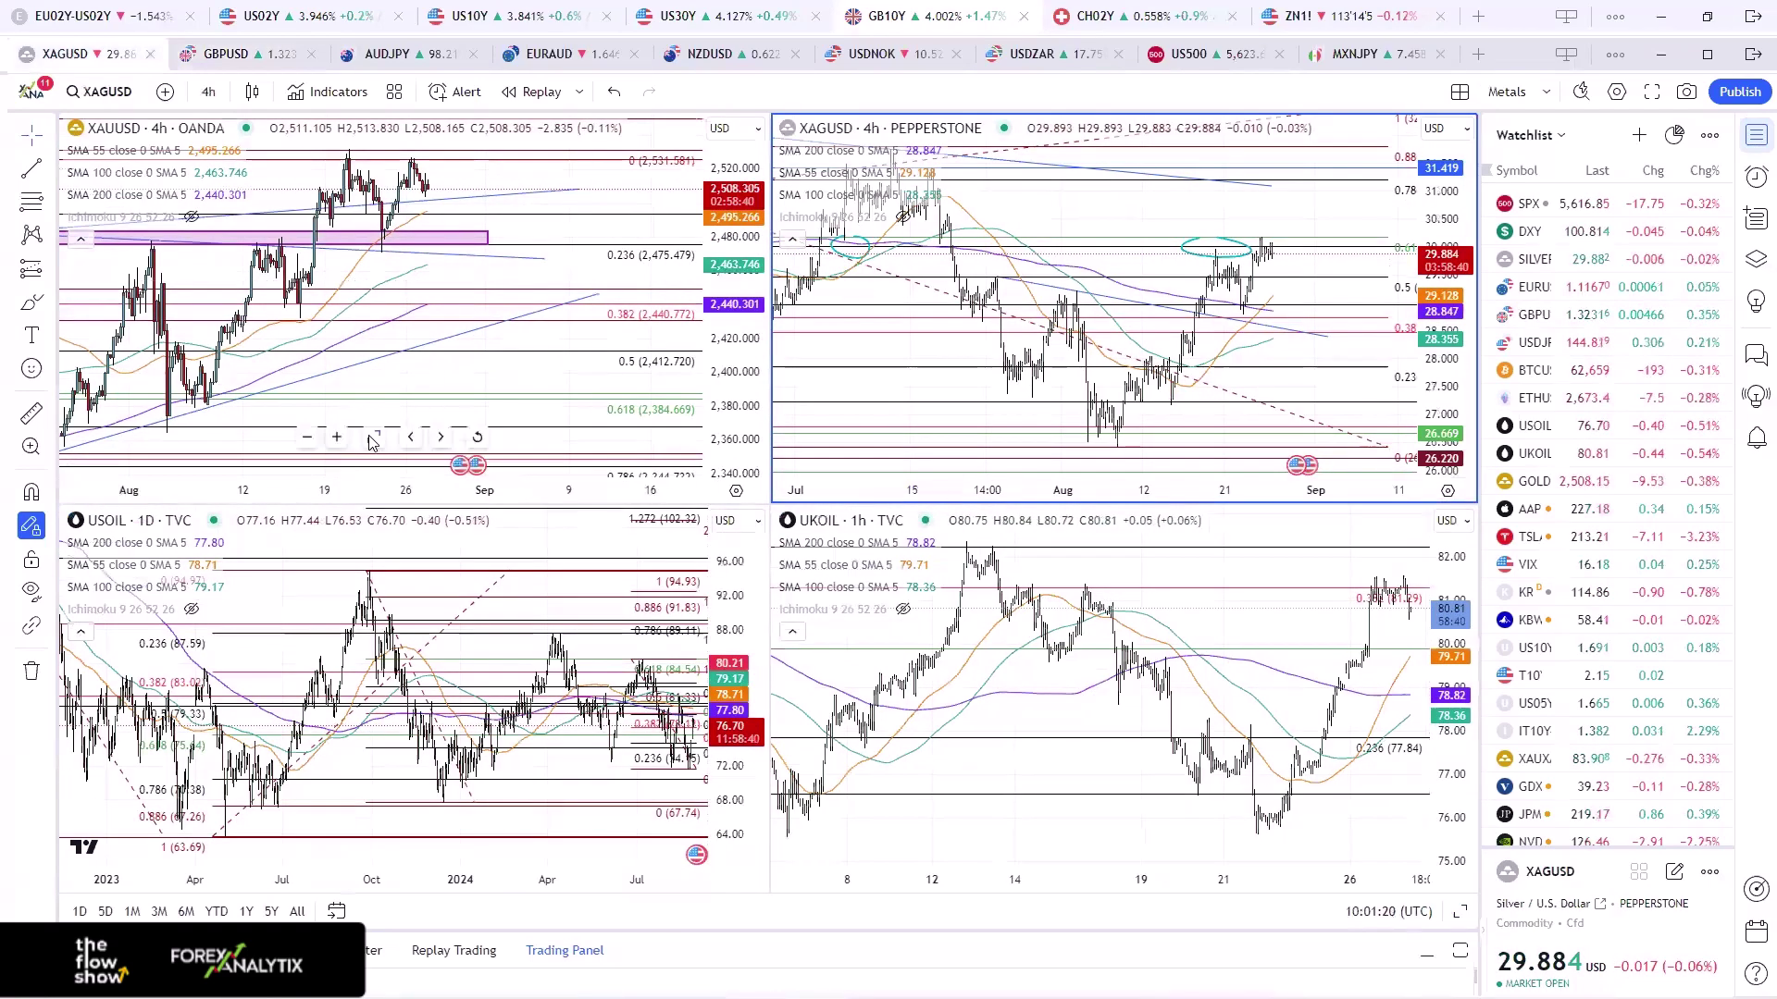
{"action": "key", "text": "alt+Return"}
{"action": "scroll", "coordinate": [1289, 620], "scroll_direction": "down", "scroll_amount": 3}
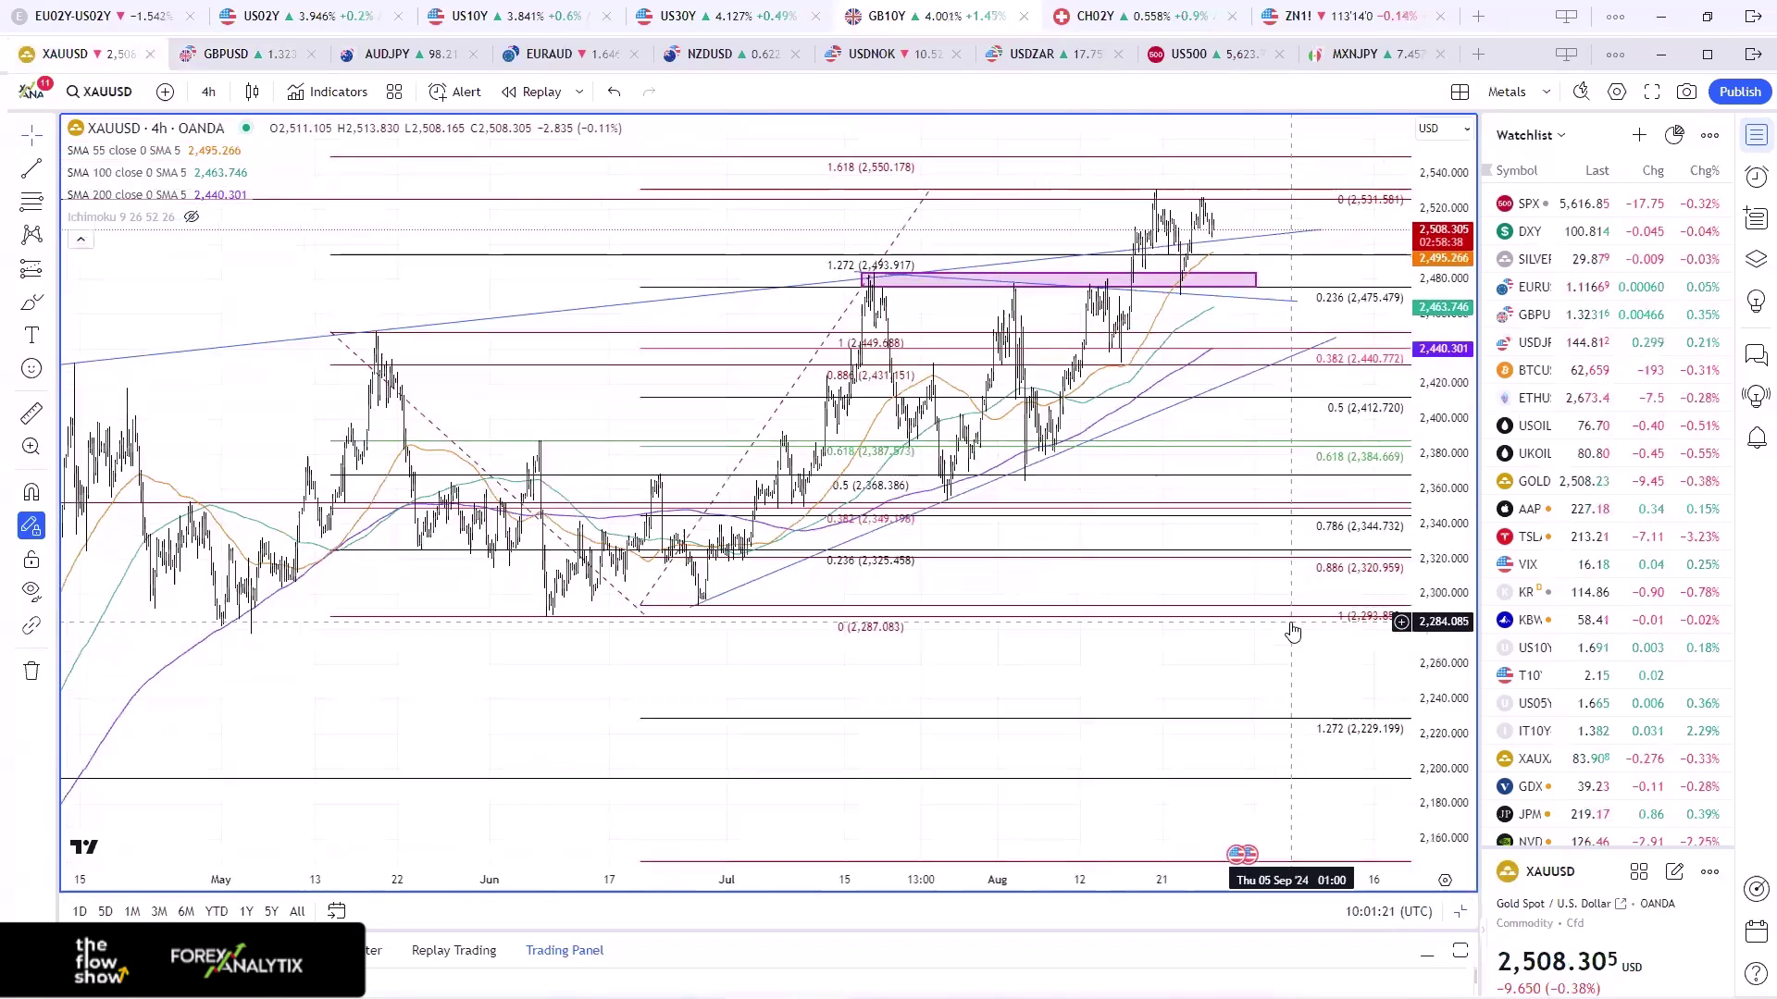
{"action": "scroll", "coordinate": [1289, 622], "scroll_direction": "down", "scroll_amount": 1}
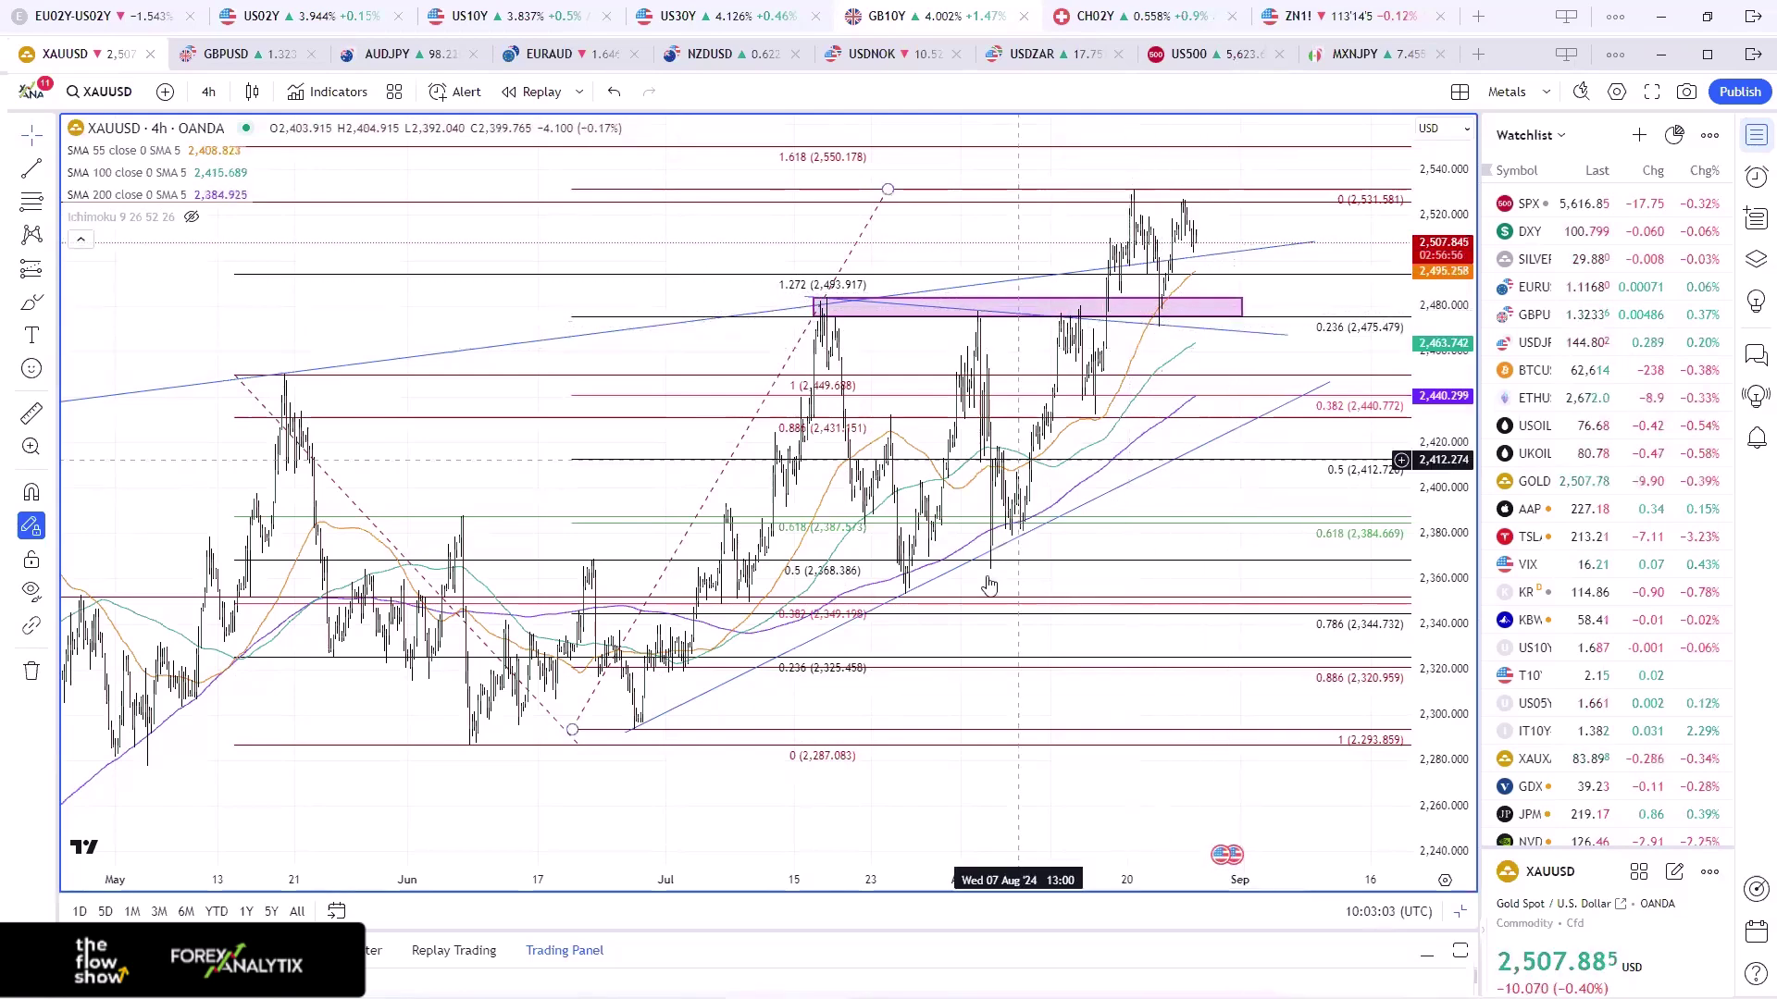
{"action": "left_click", "coordinate": [729, 827]}
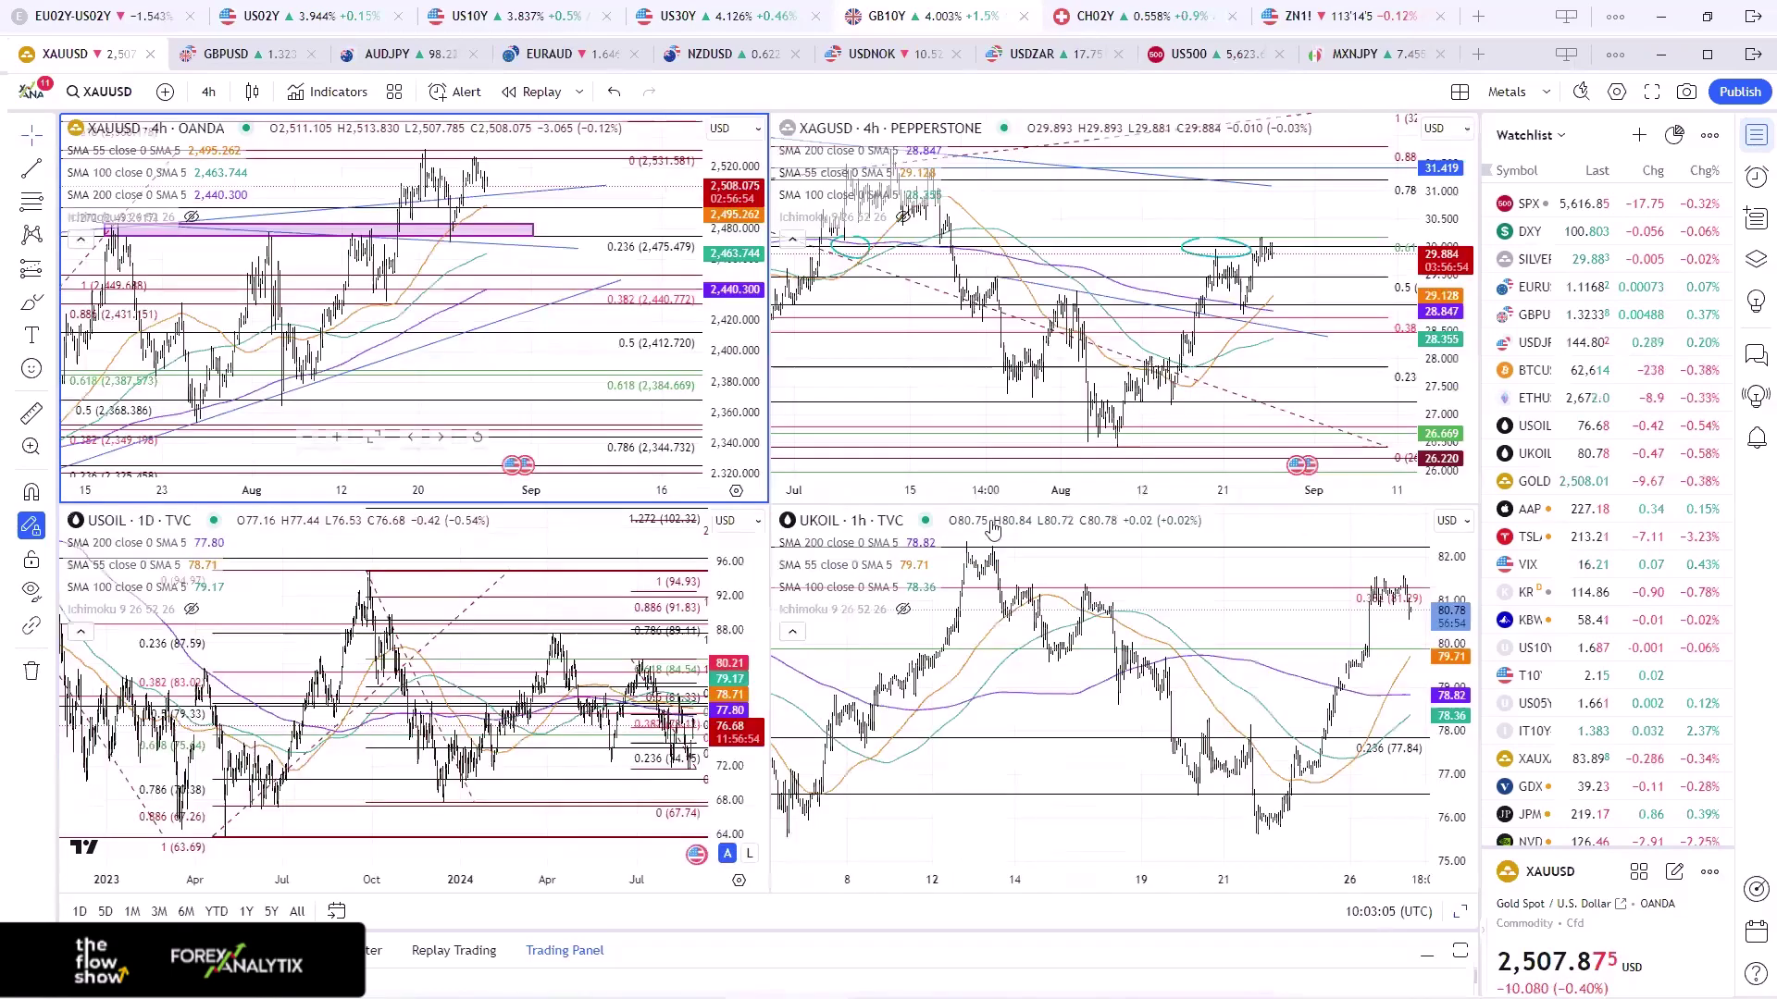
{"action": "left_click", "coordinate": [1083, 436]}
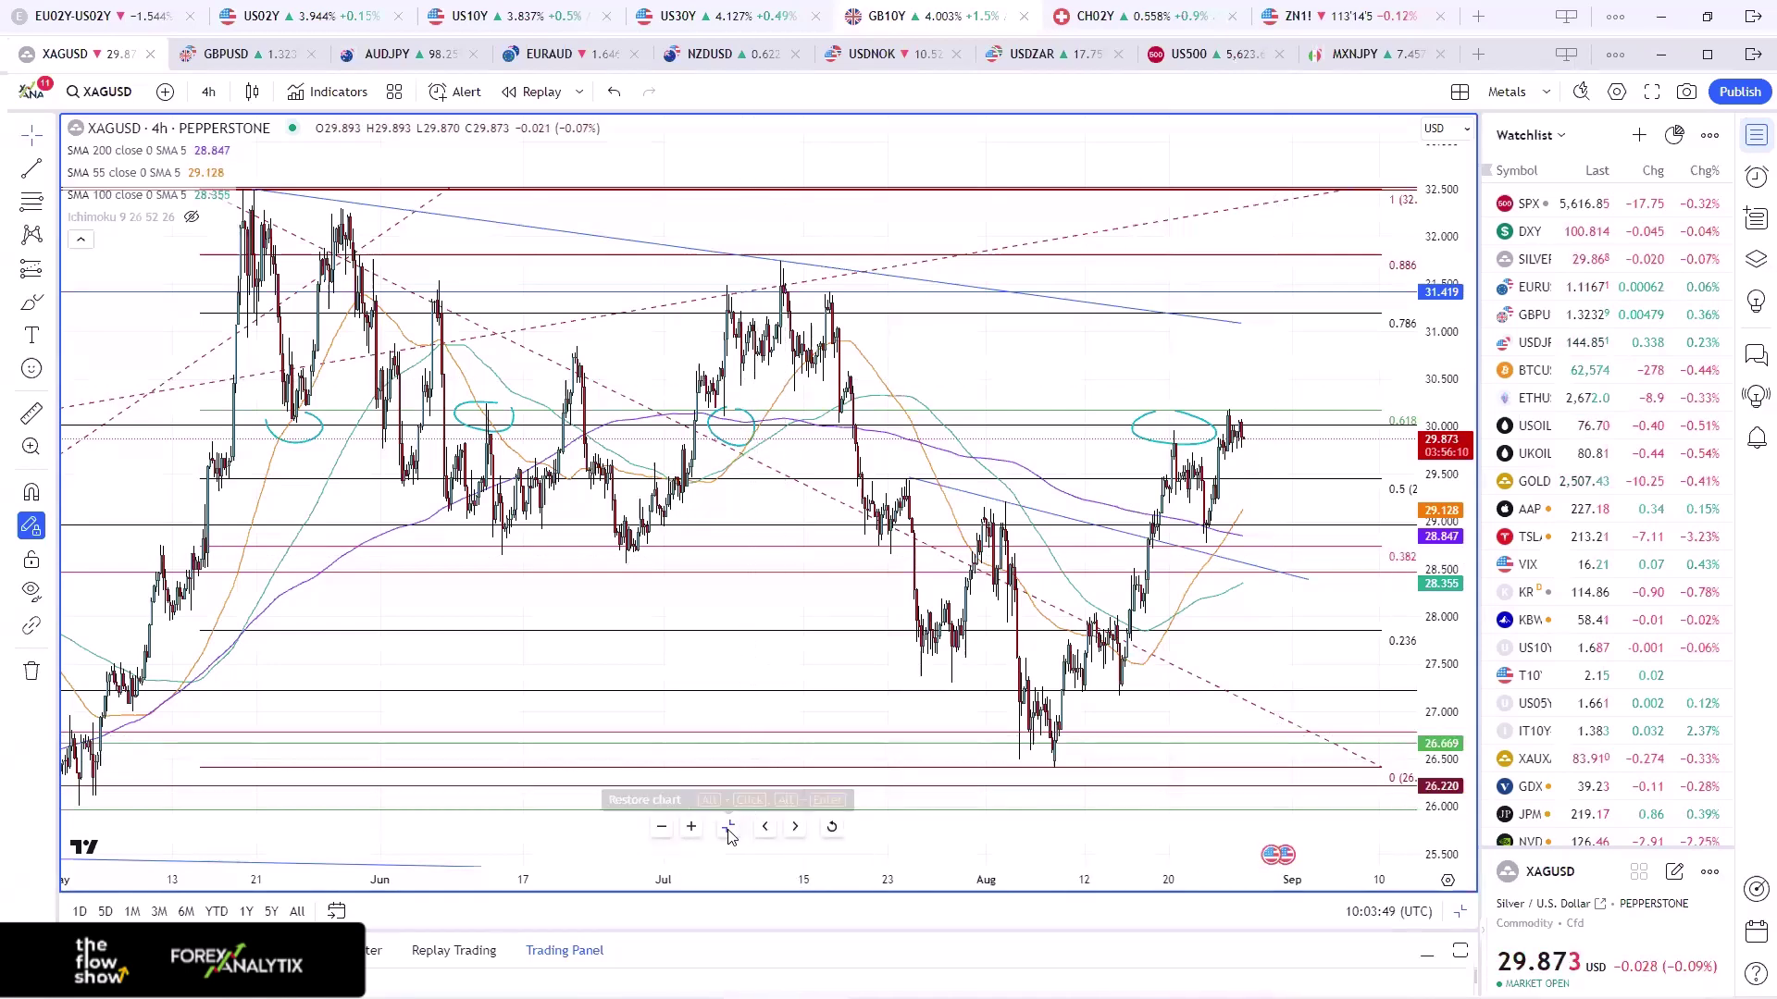
{"action": "left_click", "coordinate": [729, 826]}
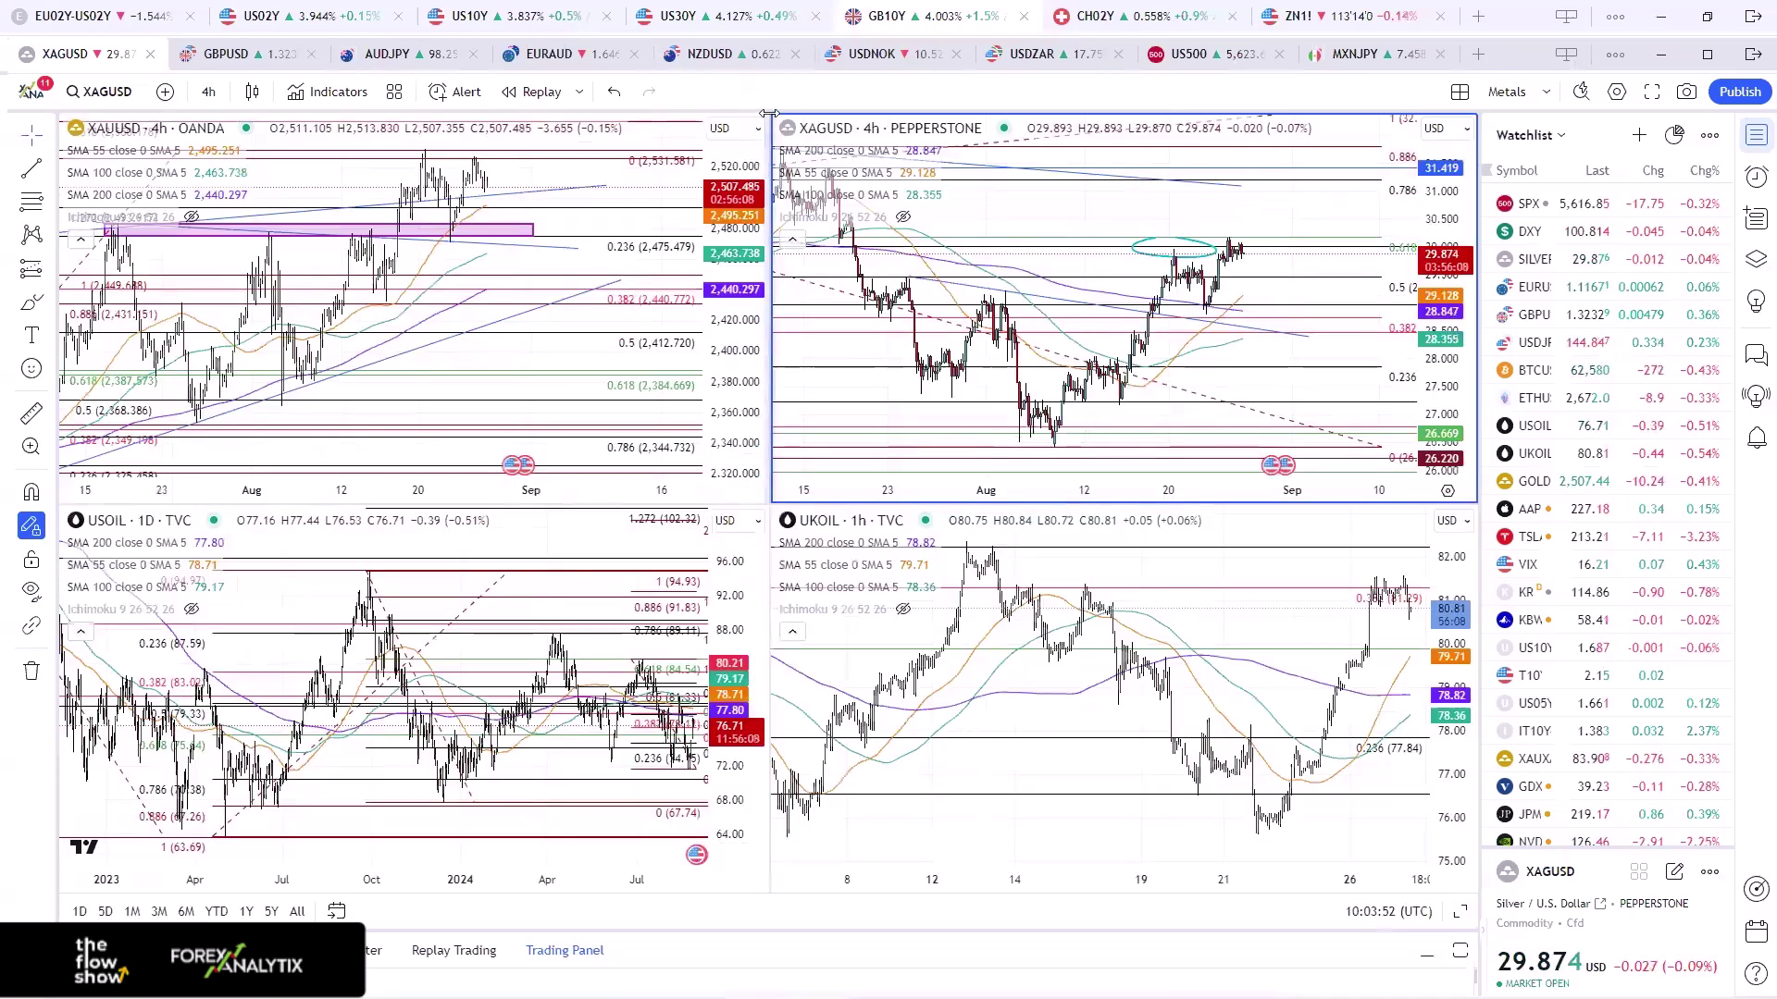
- Open the USDZAR tab, maximize its 4h chart and zoom out, then leave the grid view
{"action": "left_click", "coordinate": [1044, 63]}
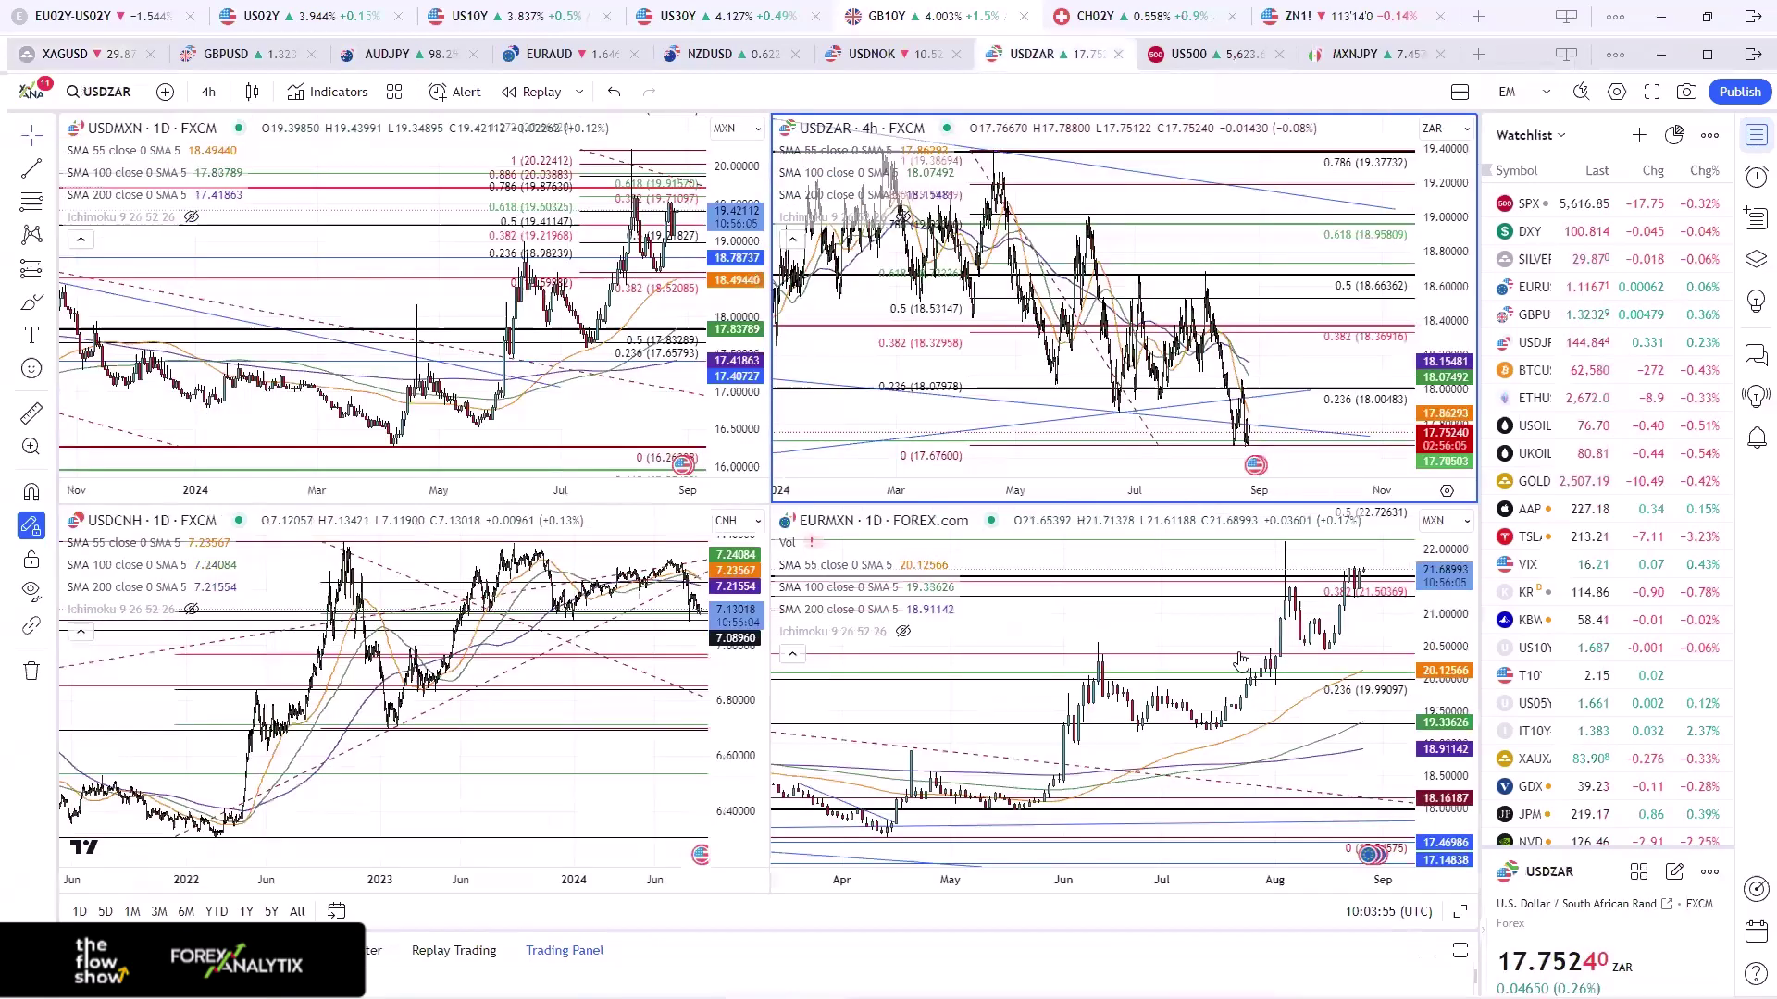
{"action": "left_click", "coordinate": [1087, 439]}
{"action": "scroll", "coordinate": [1109, 747], "scroll_direction": "down", "scroll_amount": 5}
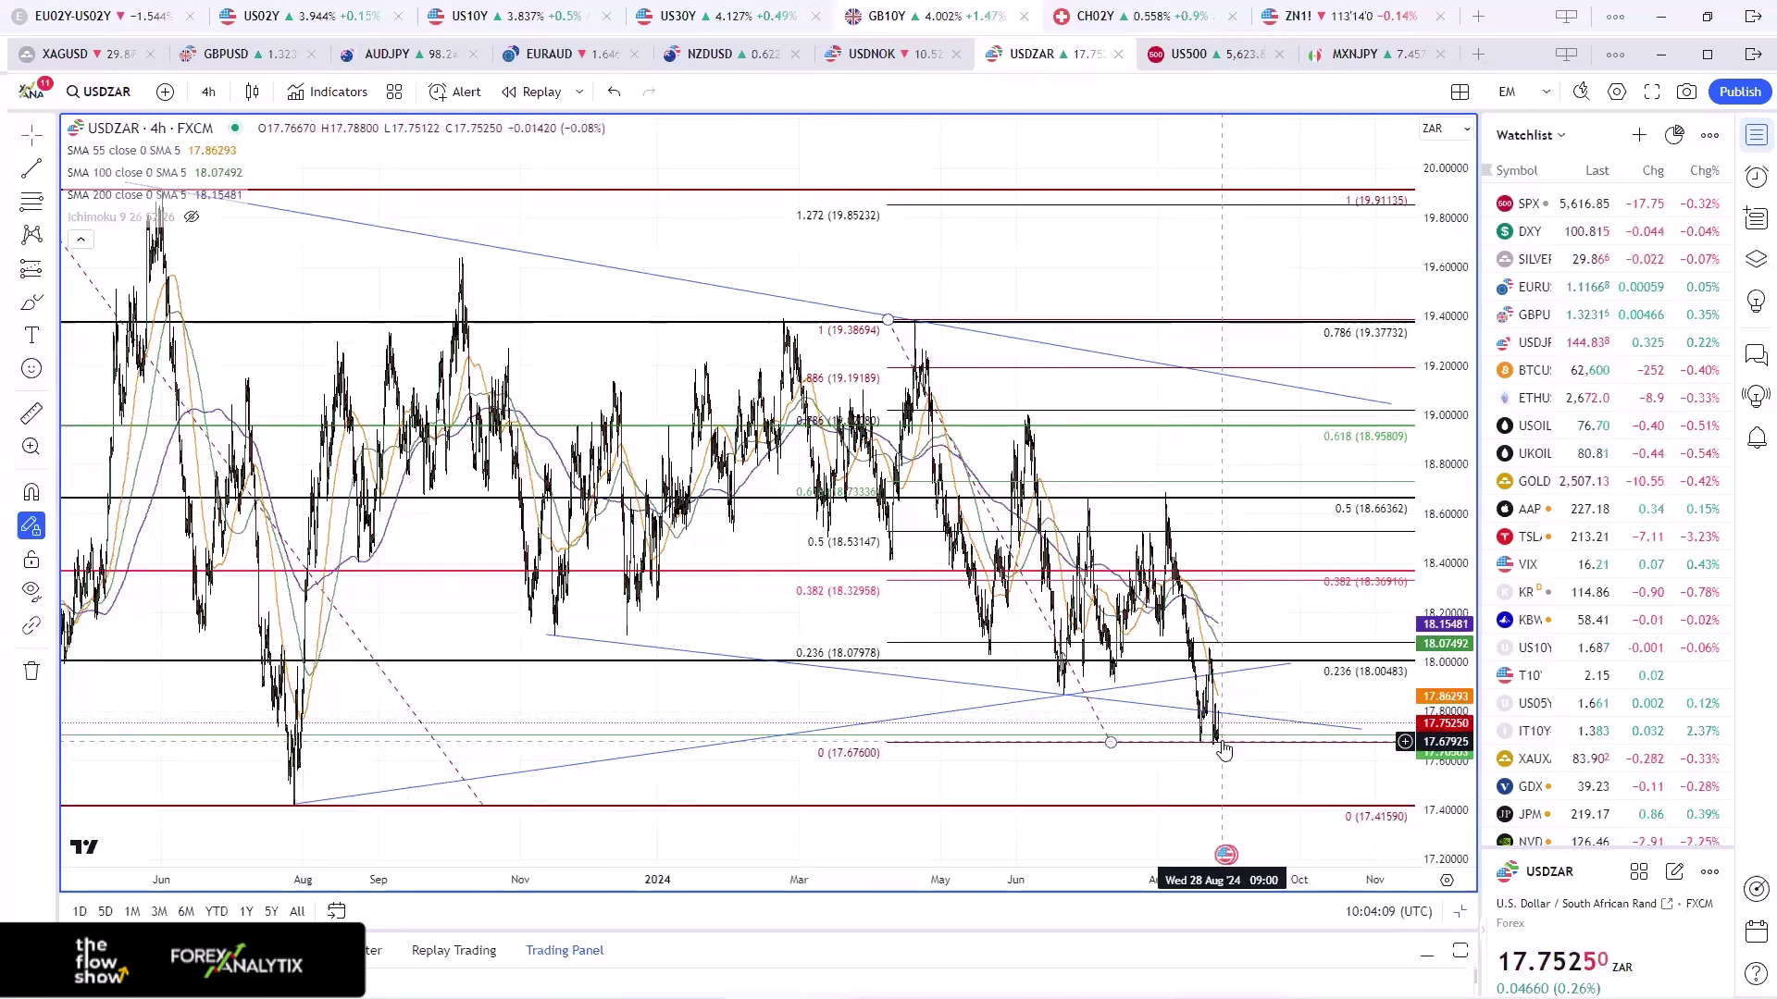
{"action": "scroll", "coordinate": [1223, 749], "scroll_direction": "down", "scroll_amount": 3}
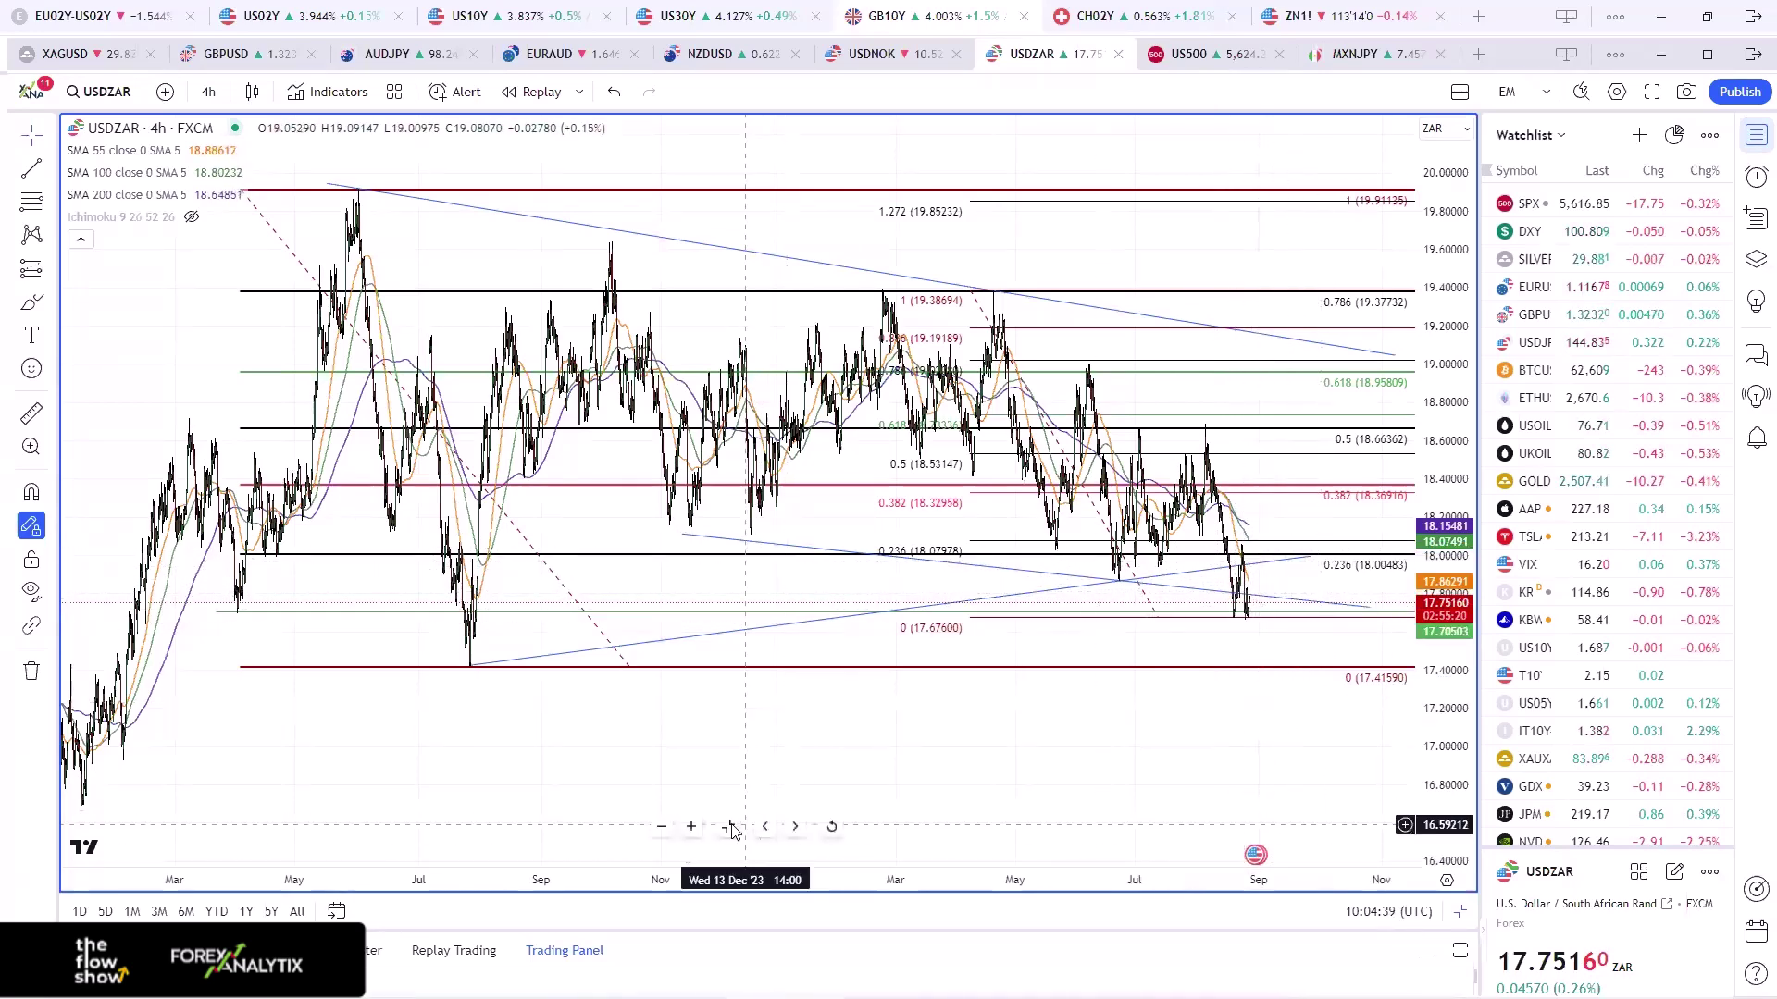
{"action": "key", "text": "ctrl+Tab"}
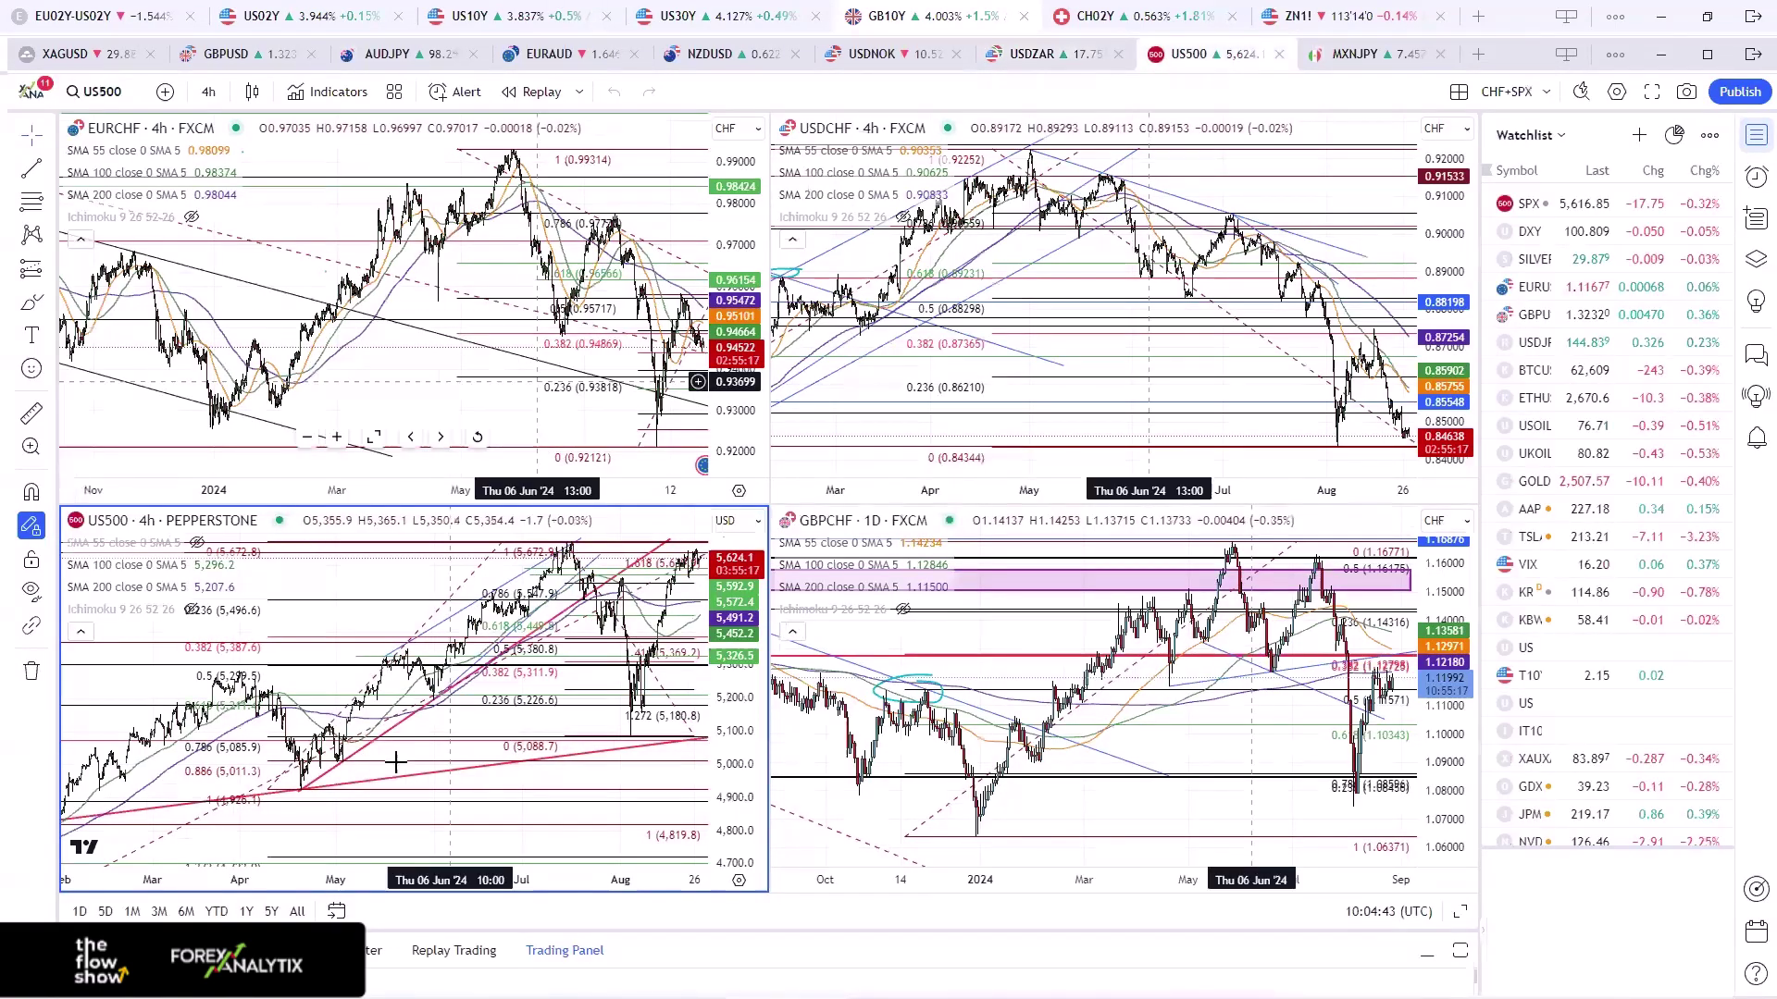
- Maximize US500 and drag the Fibonacci retracement's 0 anchor onto the early-August low
{"action": "left_click", "coordinate": [374, 826]}
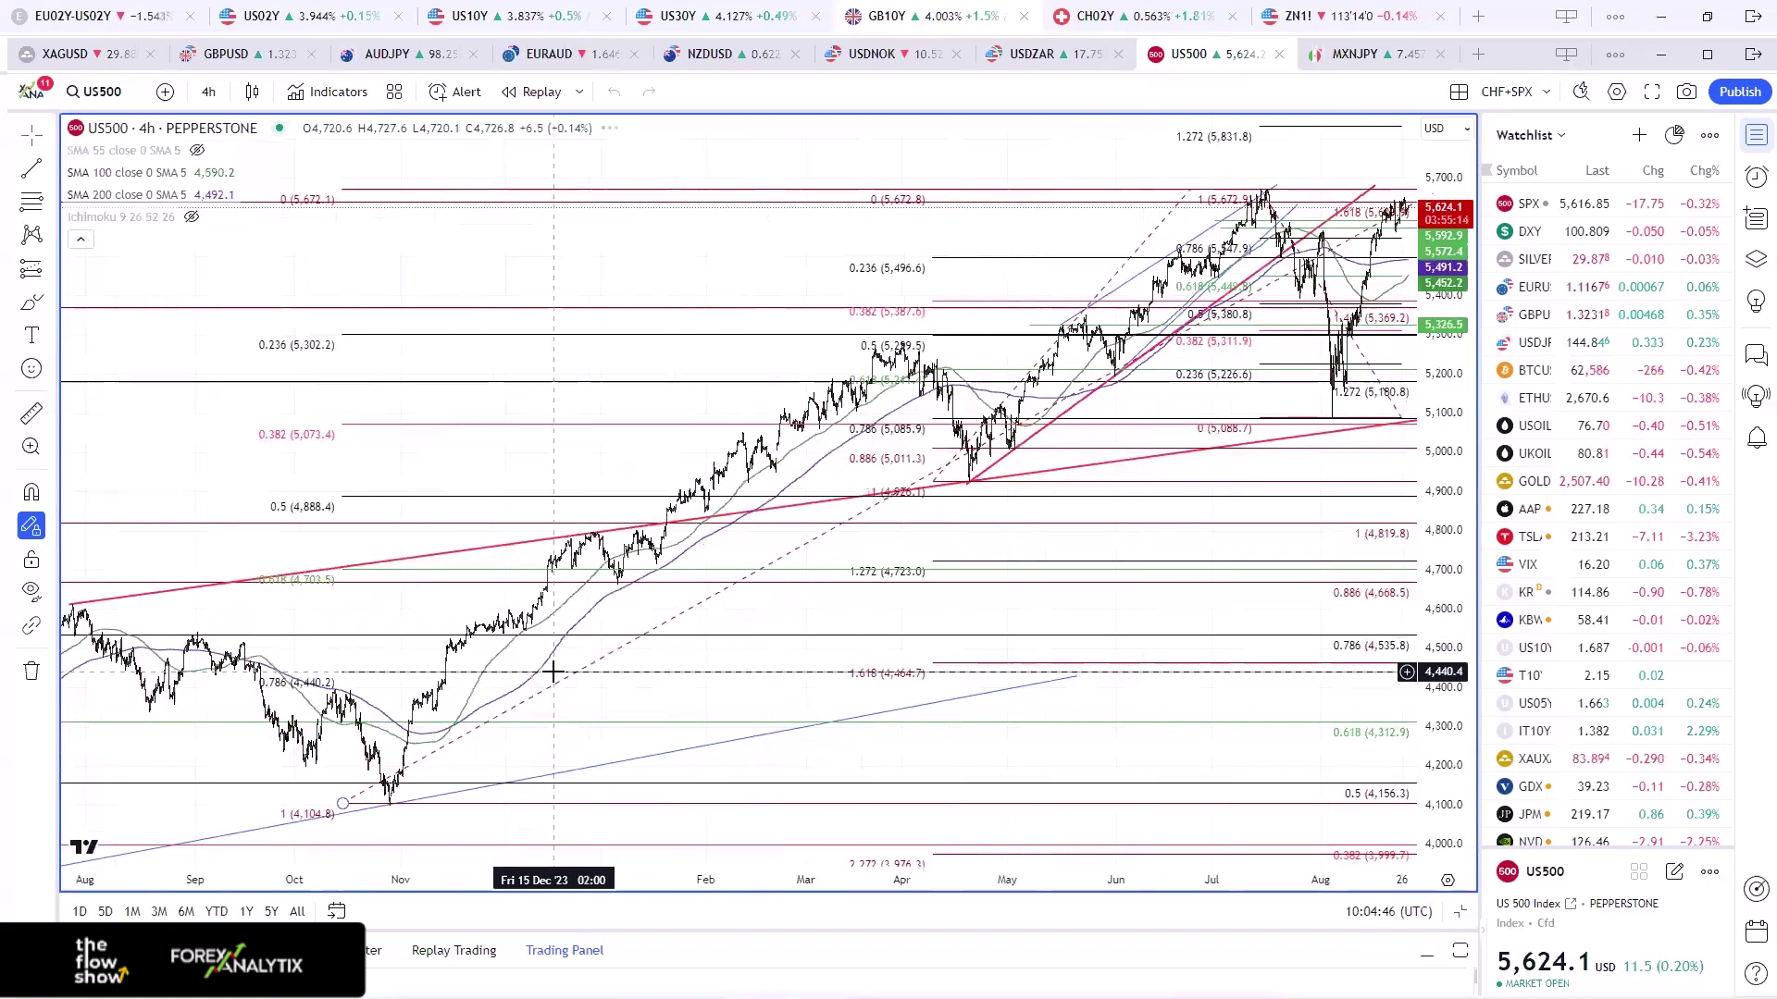
{"action": "scroll", "coordinate": [768, 278], "scroll_direction": "up", "scroll_amount": 3}
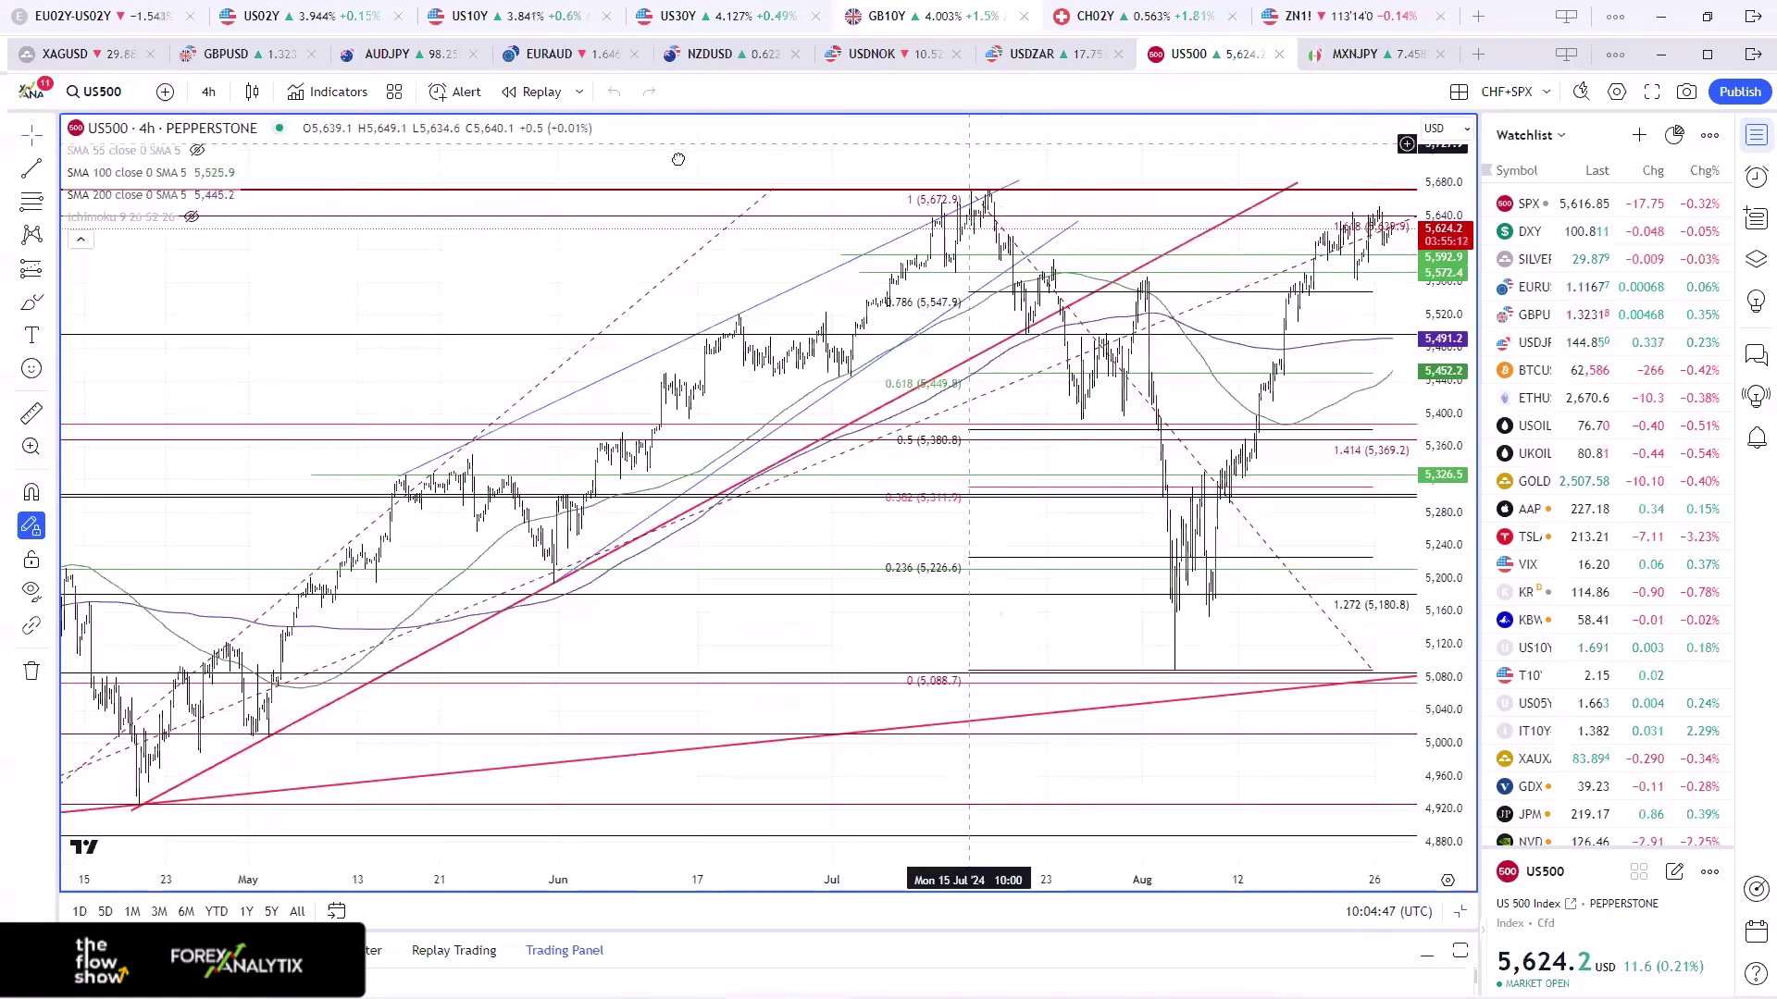
{"action": "left_click_drag", "start_coordinate": [976, 148], "coordinate": [744, 181]}
{"action": "scroll", "coordinate": [1041, 690], "scroll_direction": "down", "scroll_amount": 5}
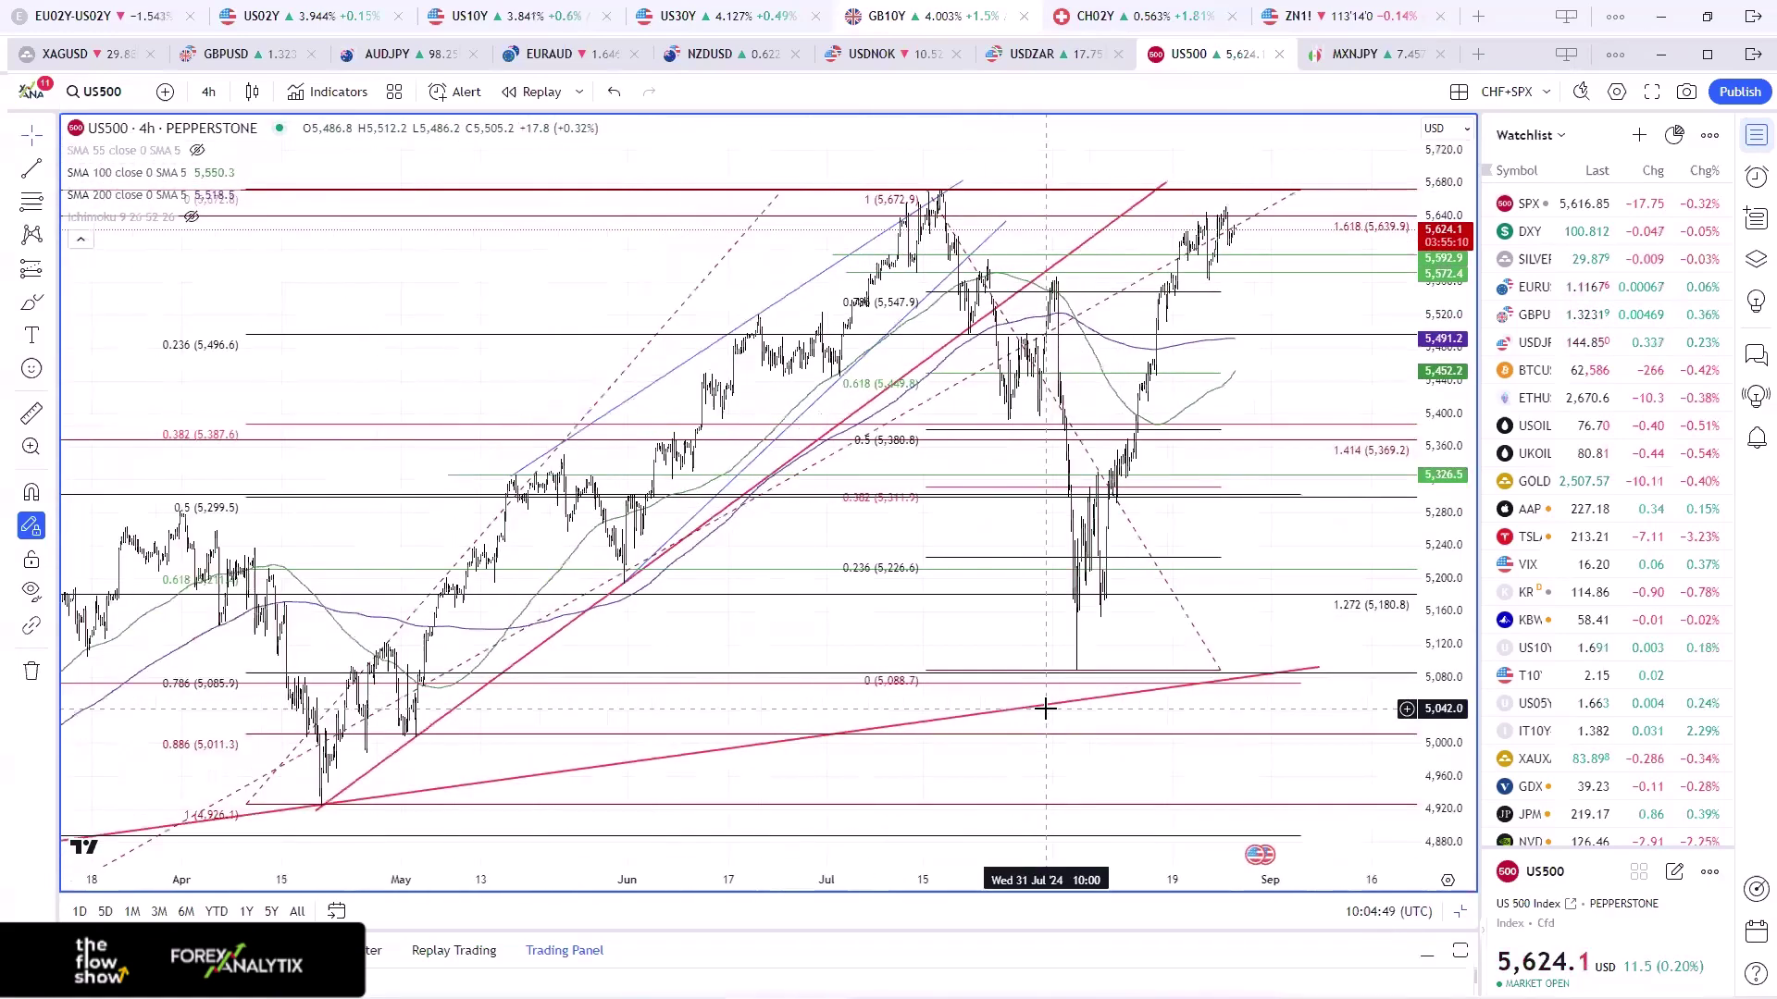
{"action": "scroll", "coordinate": [1046, 707], "scroll_direction": "up", "scroll_amount": 2}
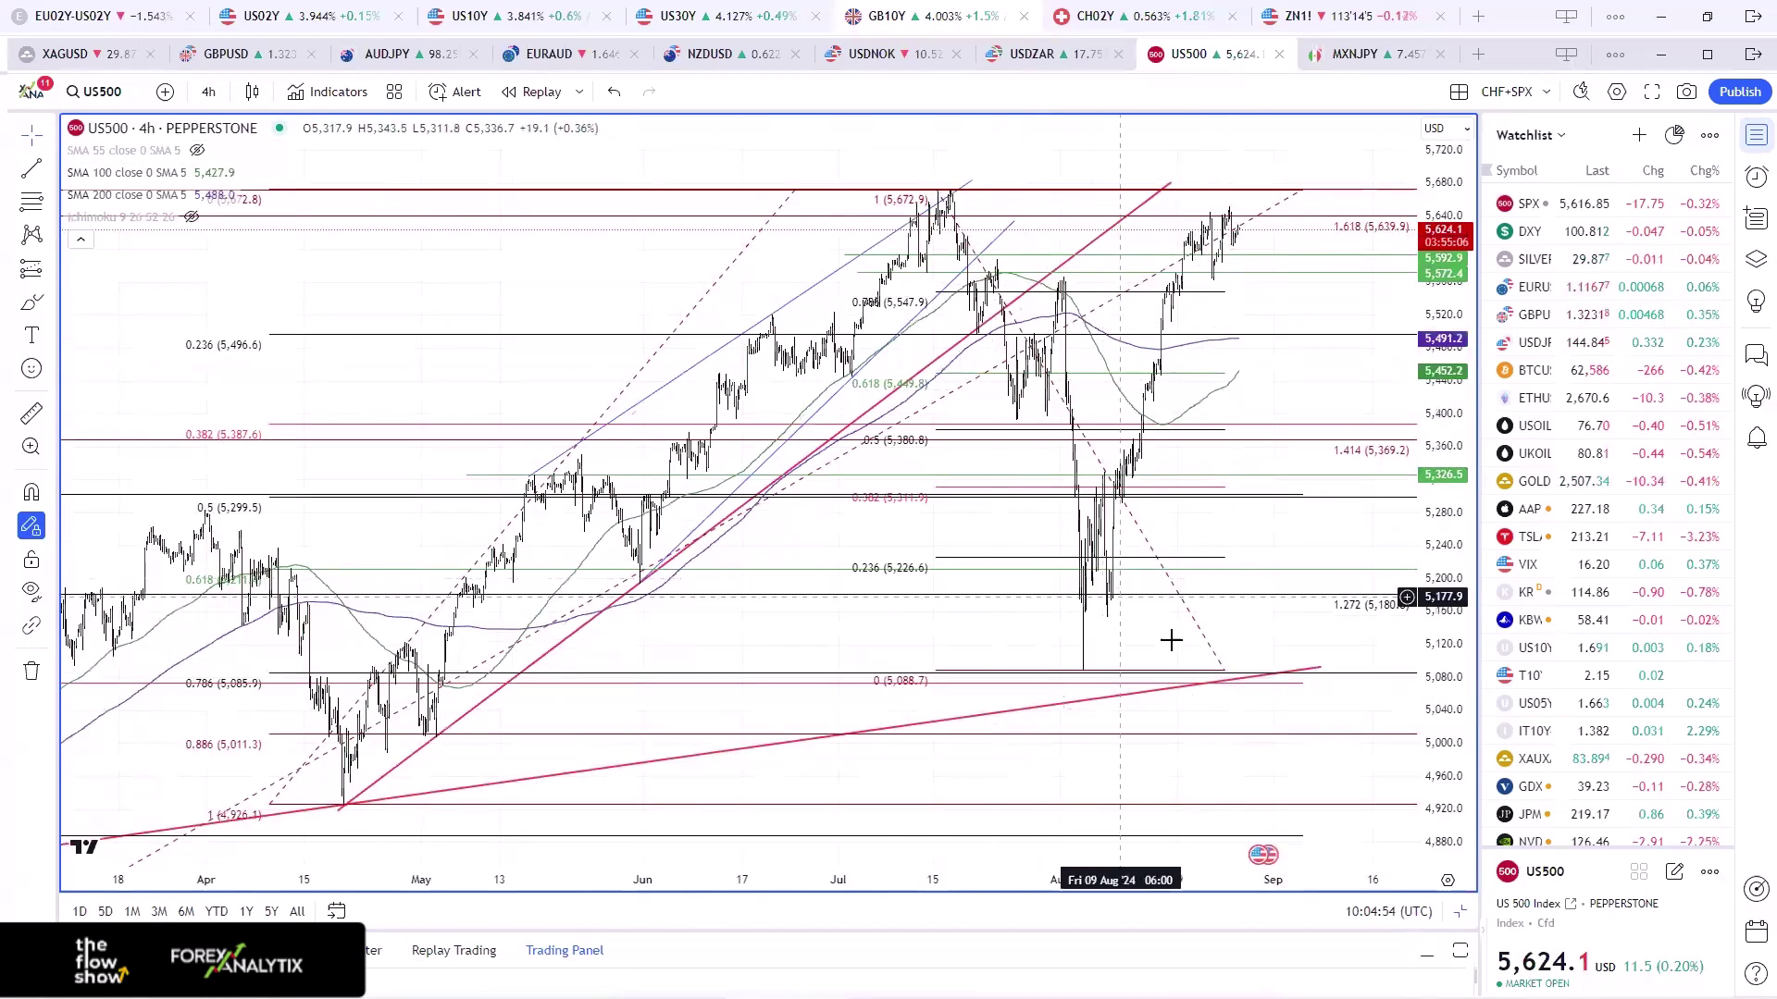
{"action": "left_click_drag", "start_coordinate": [1224, 669], "coordinate": [1299, 668]}
{"action": "left_click", "coordinate": [1094, 721]}
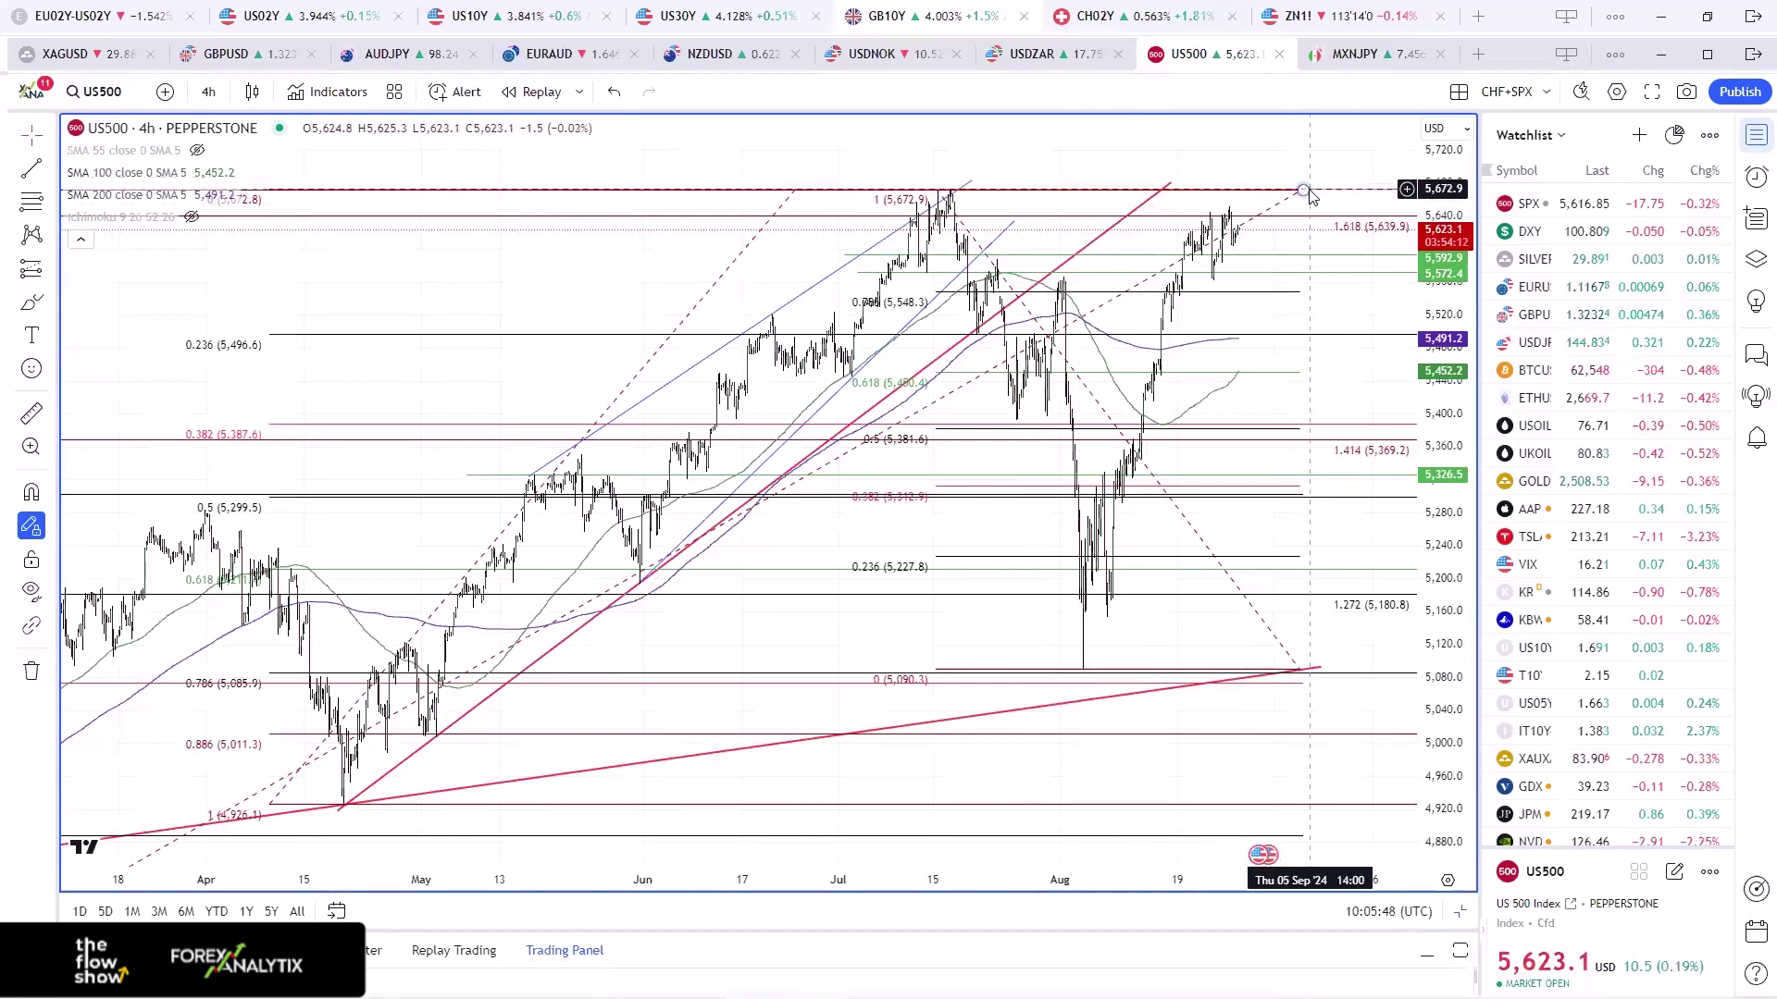
- Zoom out on US500, restore the four-chart layout and move to the USDMXN tab
{"action": "scroll", "coordinate": [1189, 491], "scroll_direction": "down", "scroll_amount": 5}
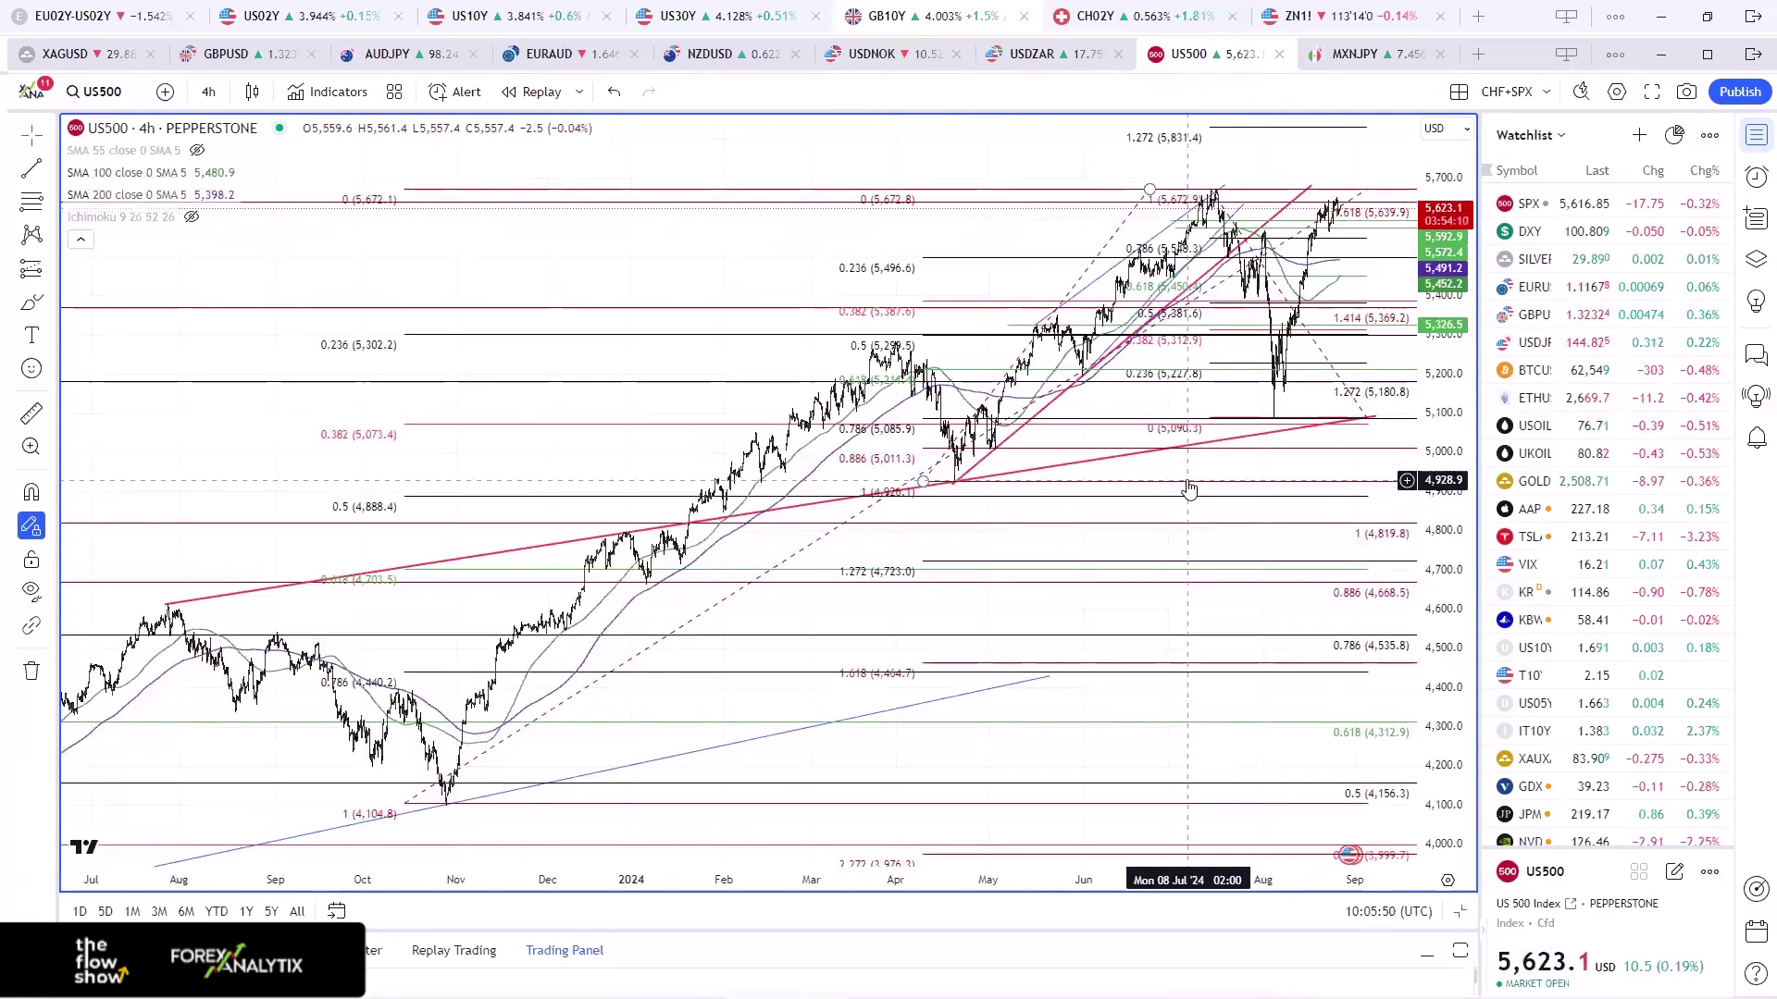
{"action": "scroll", "coordinate": [1189, 491], "scroll_direction": "down", "scroll_amount": 5}
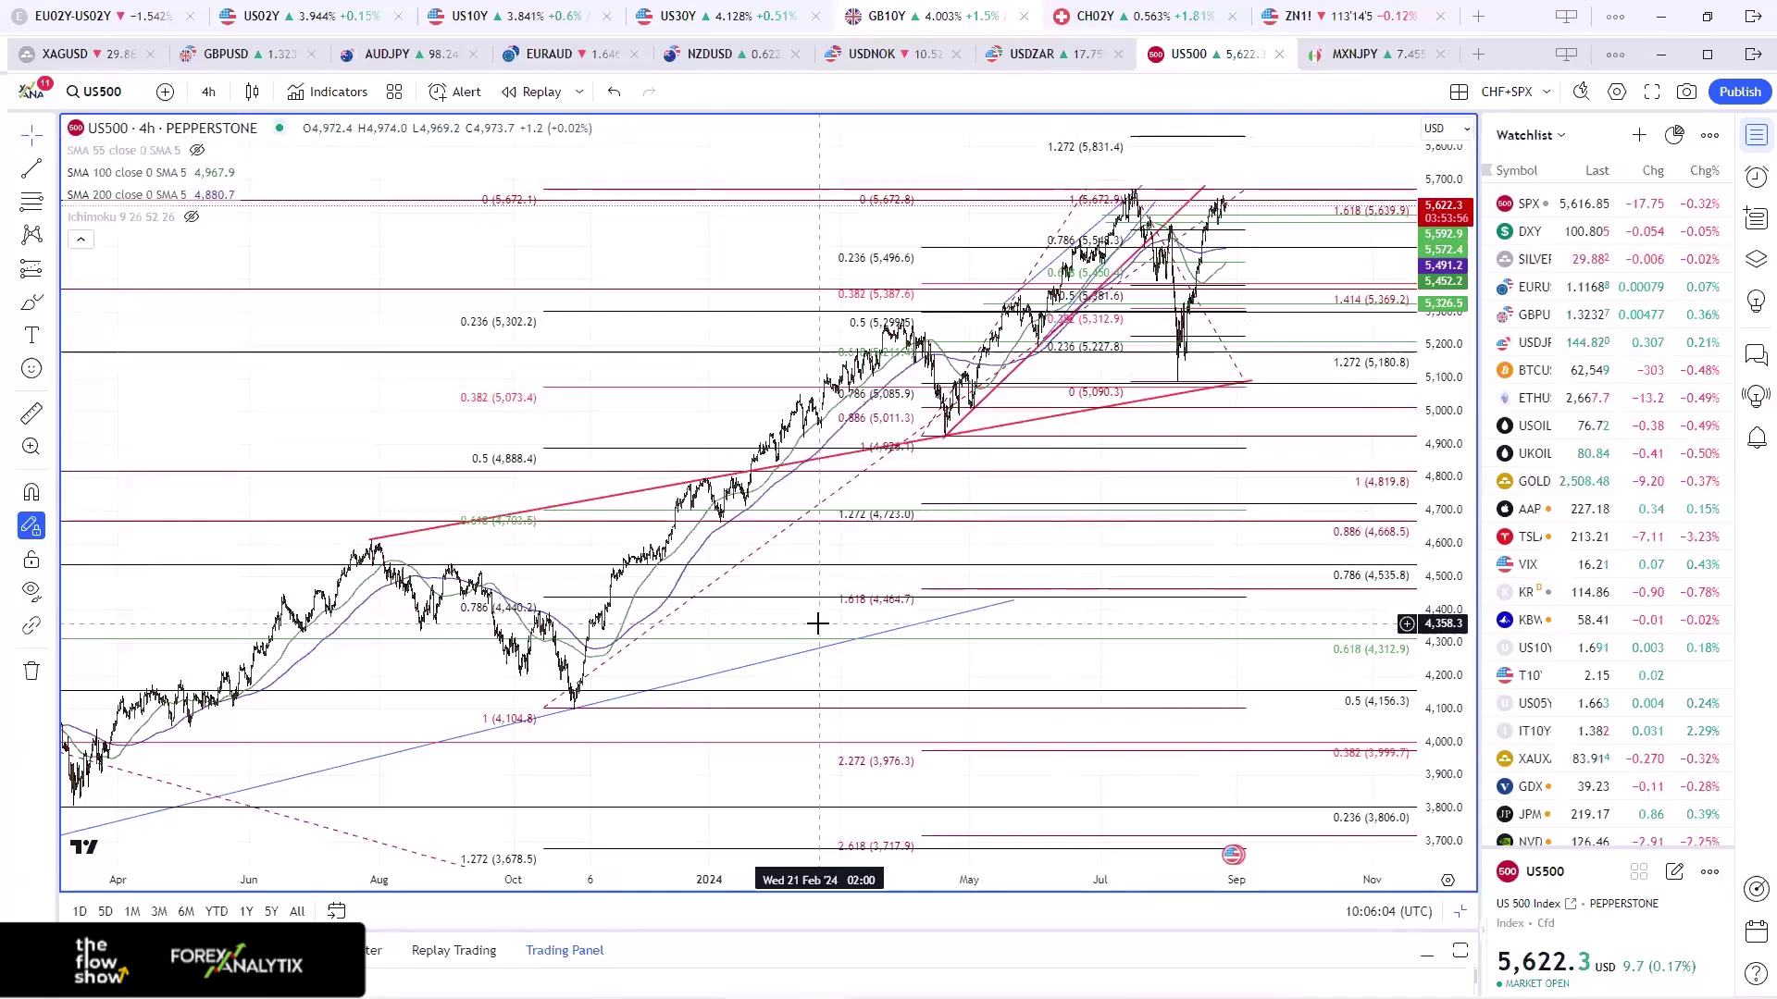
{"action": "scroll", "coordinate": [791, 722], "scroll_direction": "down", "scroll_amount": 1}
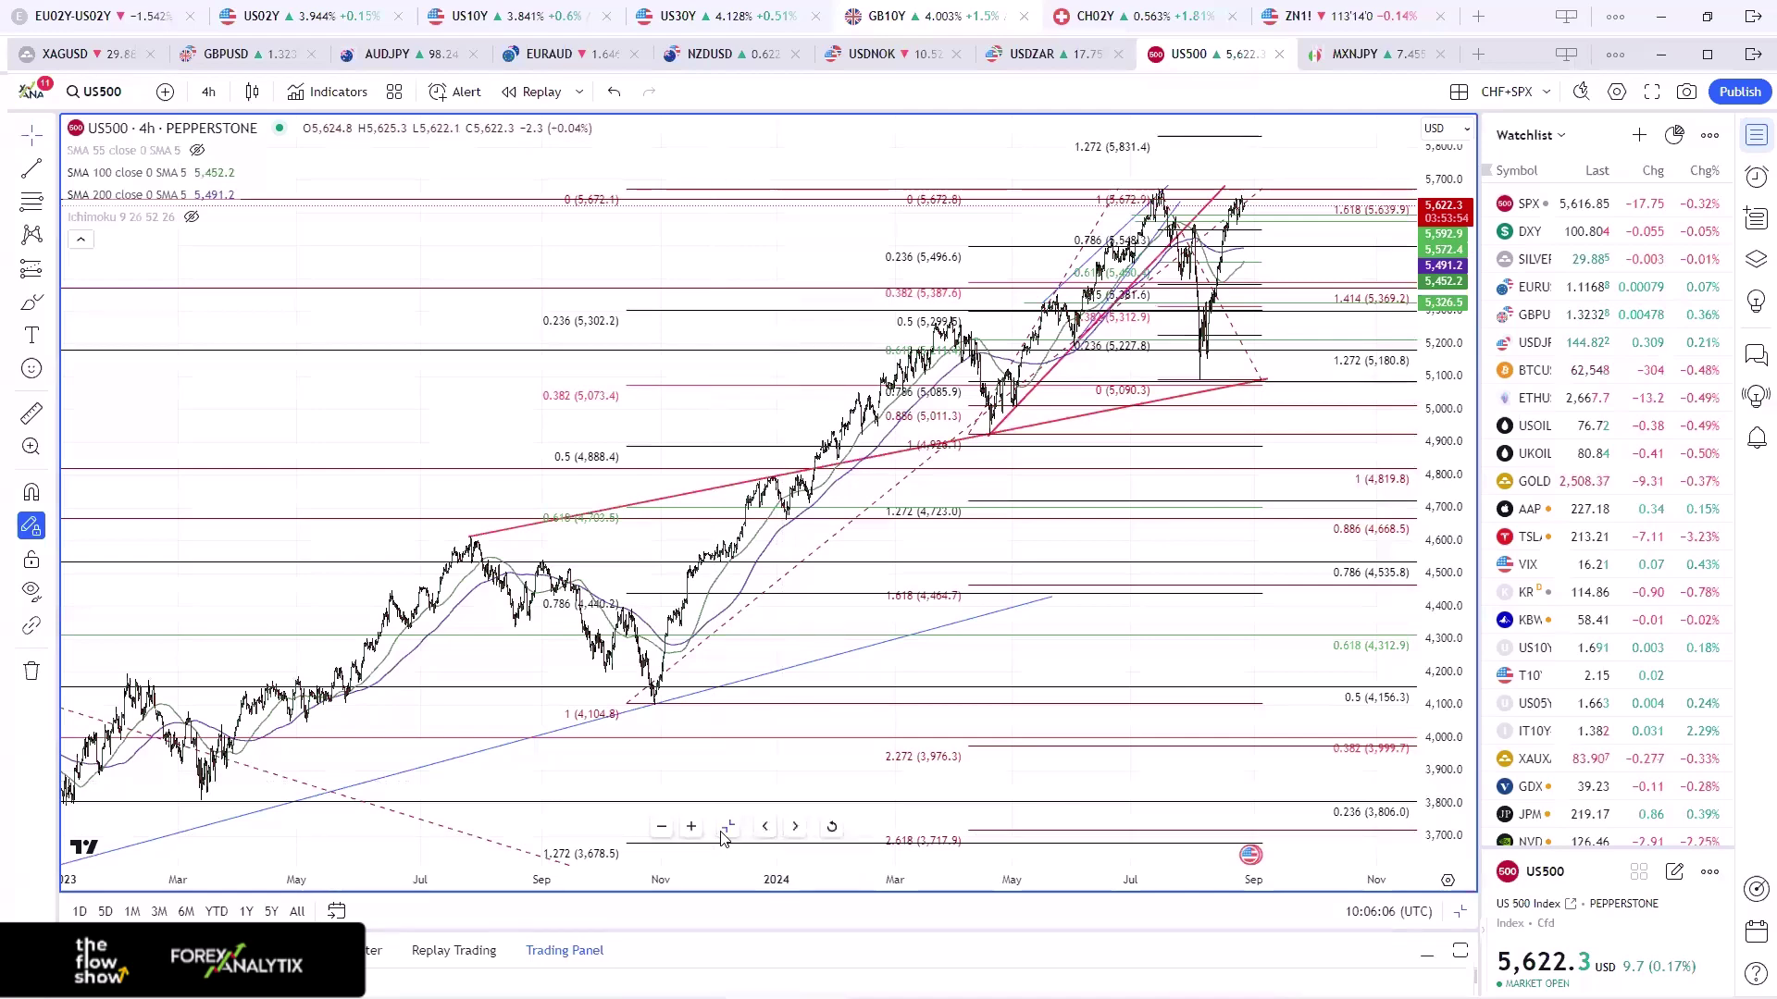
{"action": "left_click", "coordinate": [727, 827]}
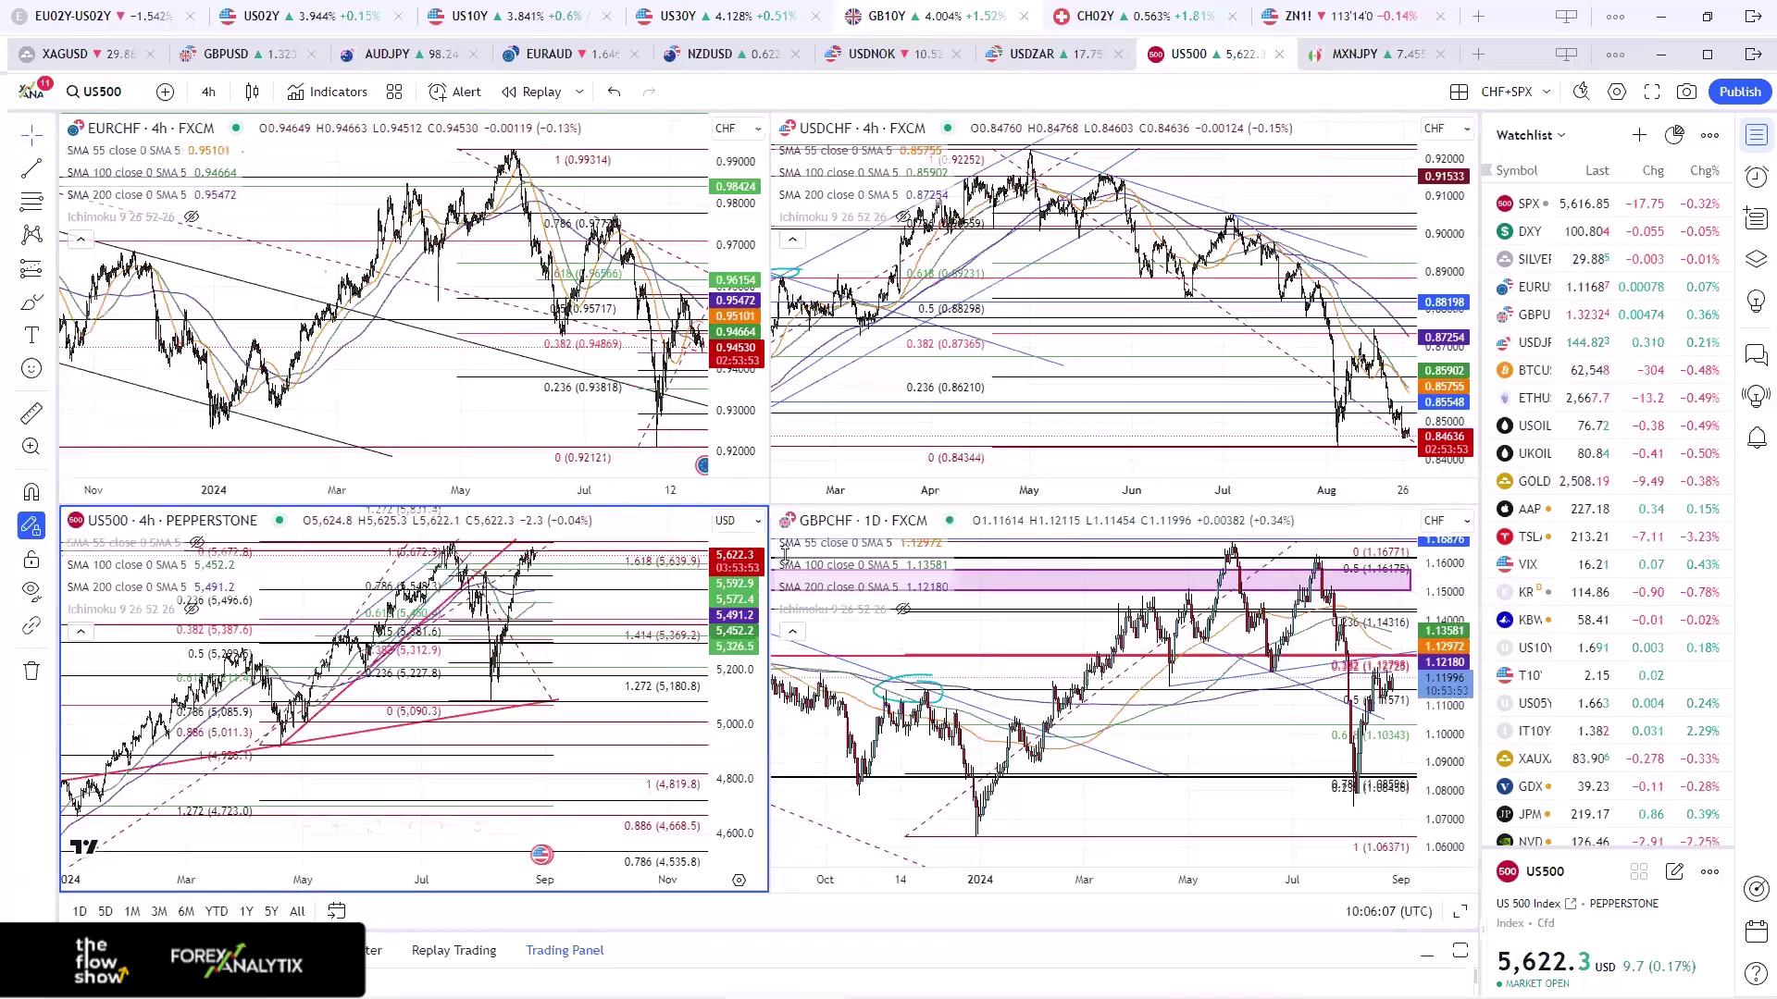
{"action": "key", "text": "ctrl+shift+Tab"}
- Maximize the USDMXN daily chart, zoom into recent candles, then restore the four-chart grid
{"action": "left_click", "coordinate": [1160, 631]}
{"action": "key", "text": "alt+Return"}
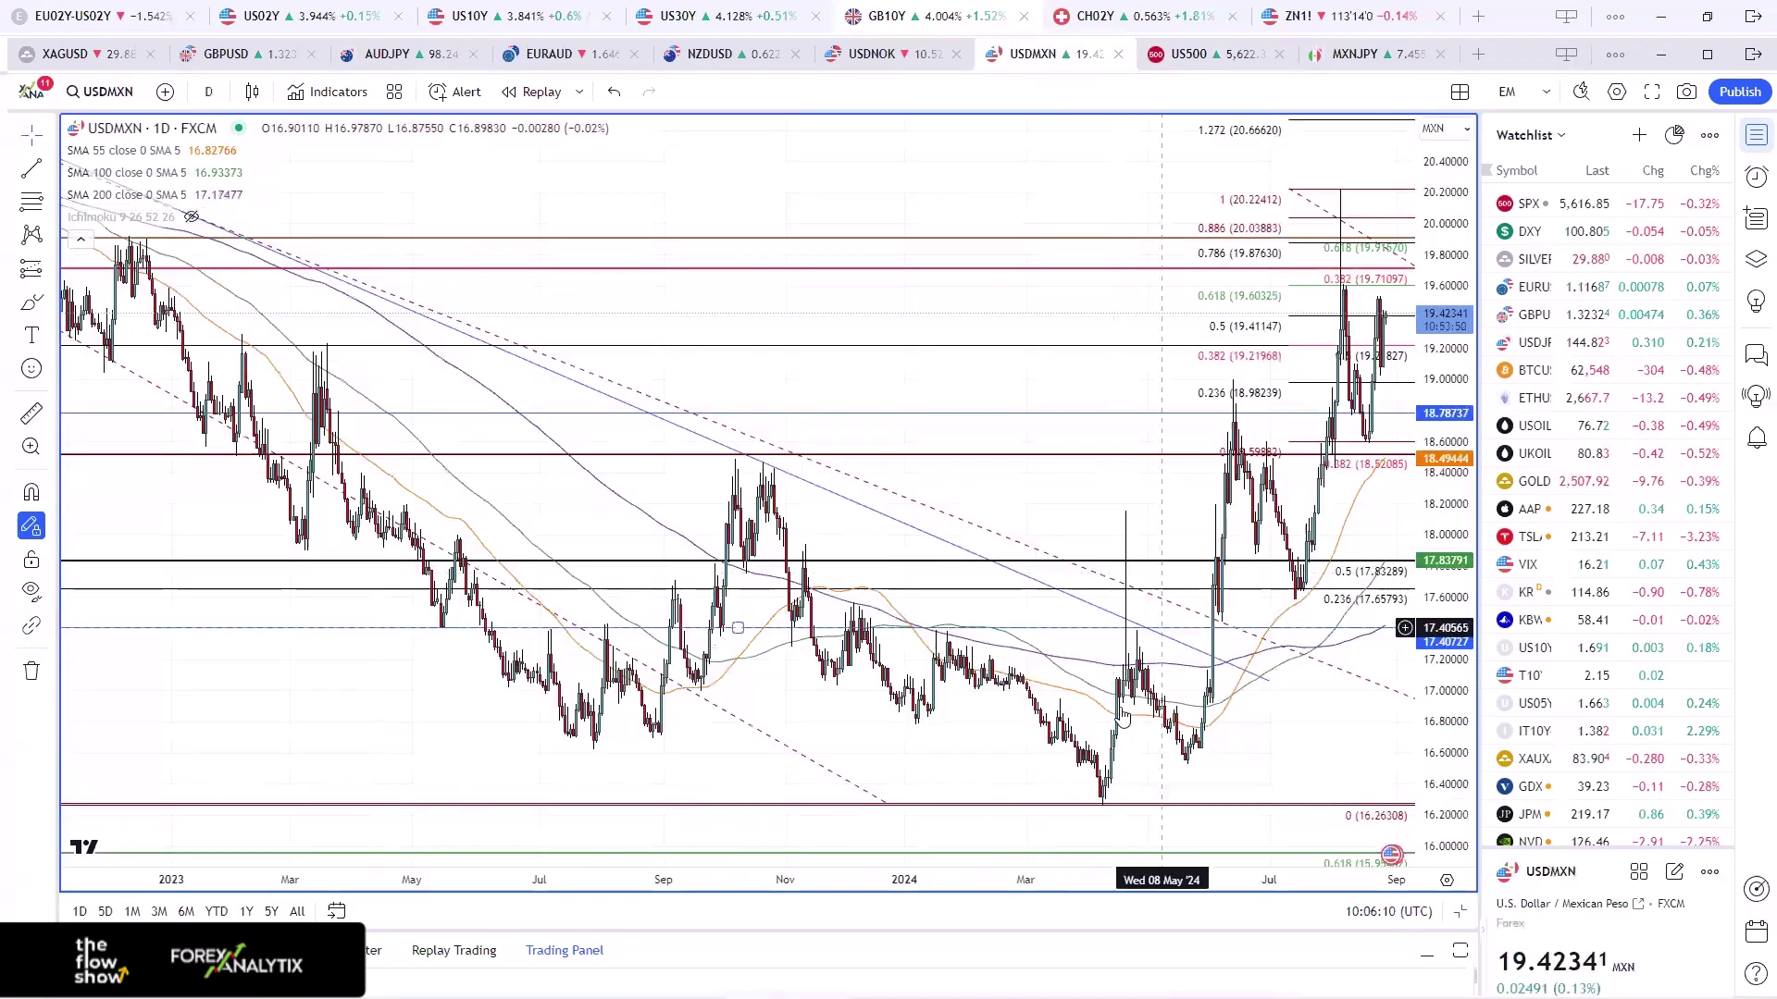
{"action": "scroll", "coordinate": [890, 653], "scroll_direction": "up", "scroll_amount": 6}
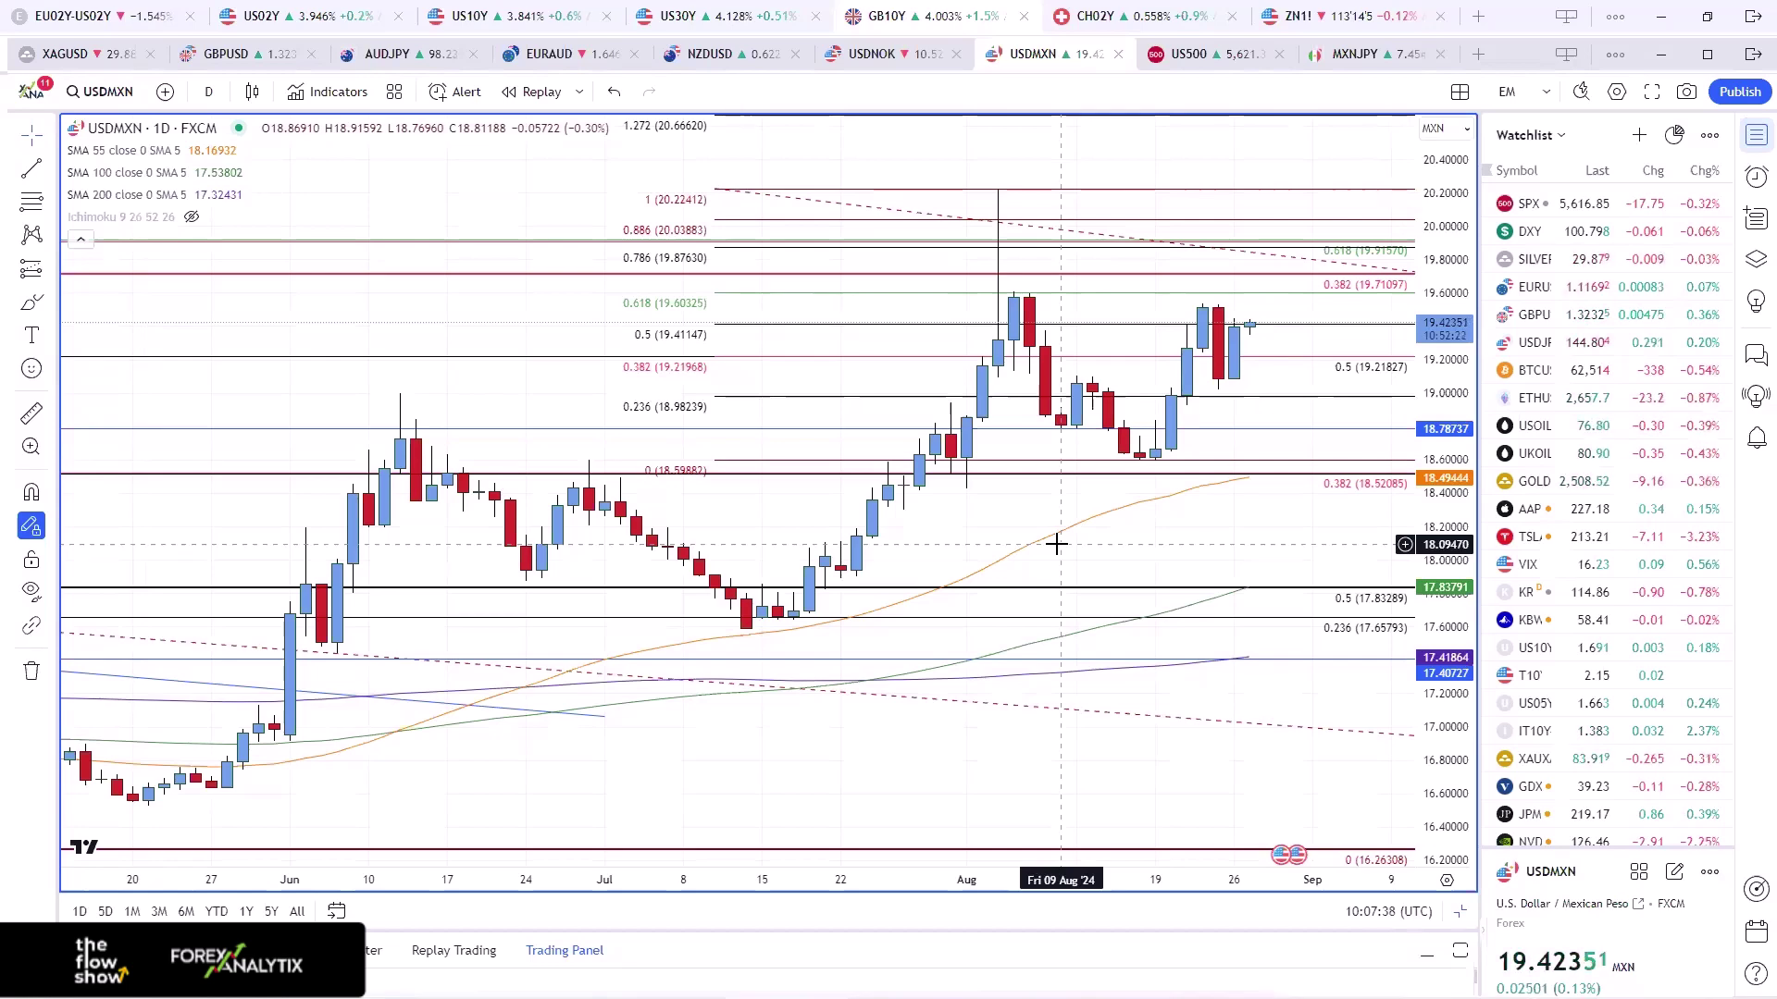
{"action": "scroll", "coordinate": [1056, 545], "scroll_direction": "up", "scroll_amount": 1}
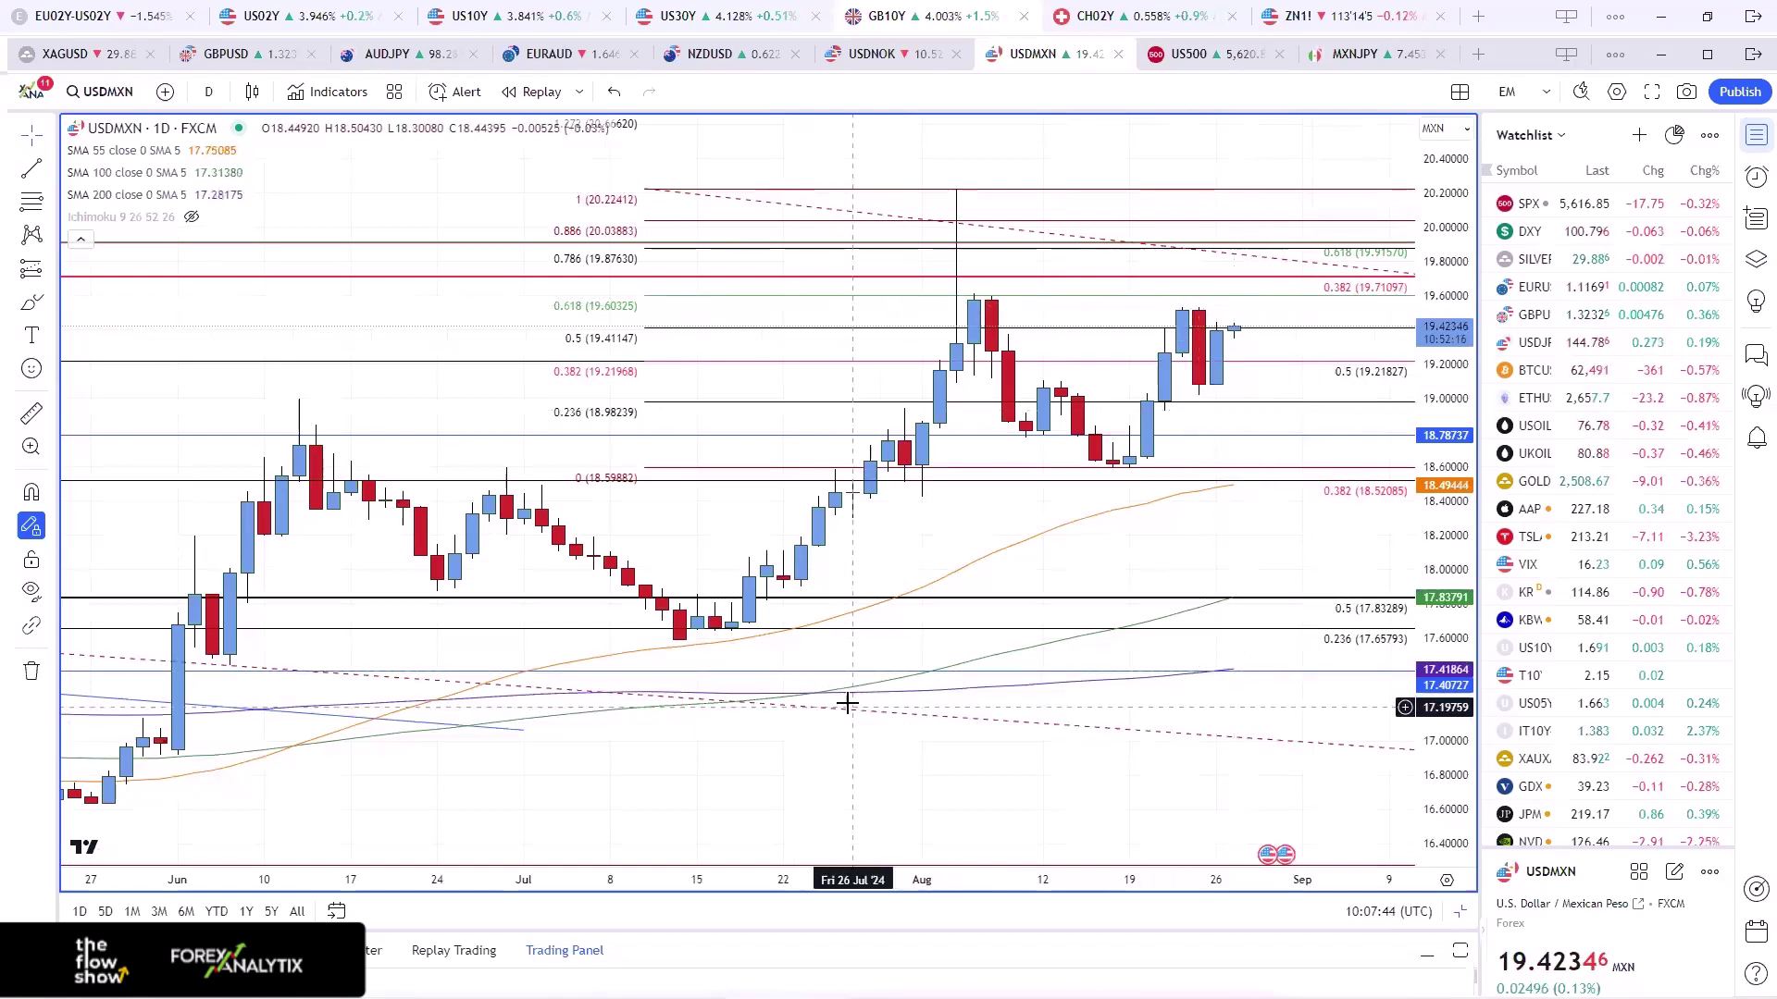
{"action": "left_click", "coordinate": [729, 826]}
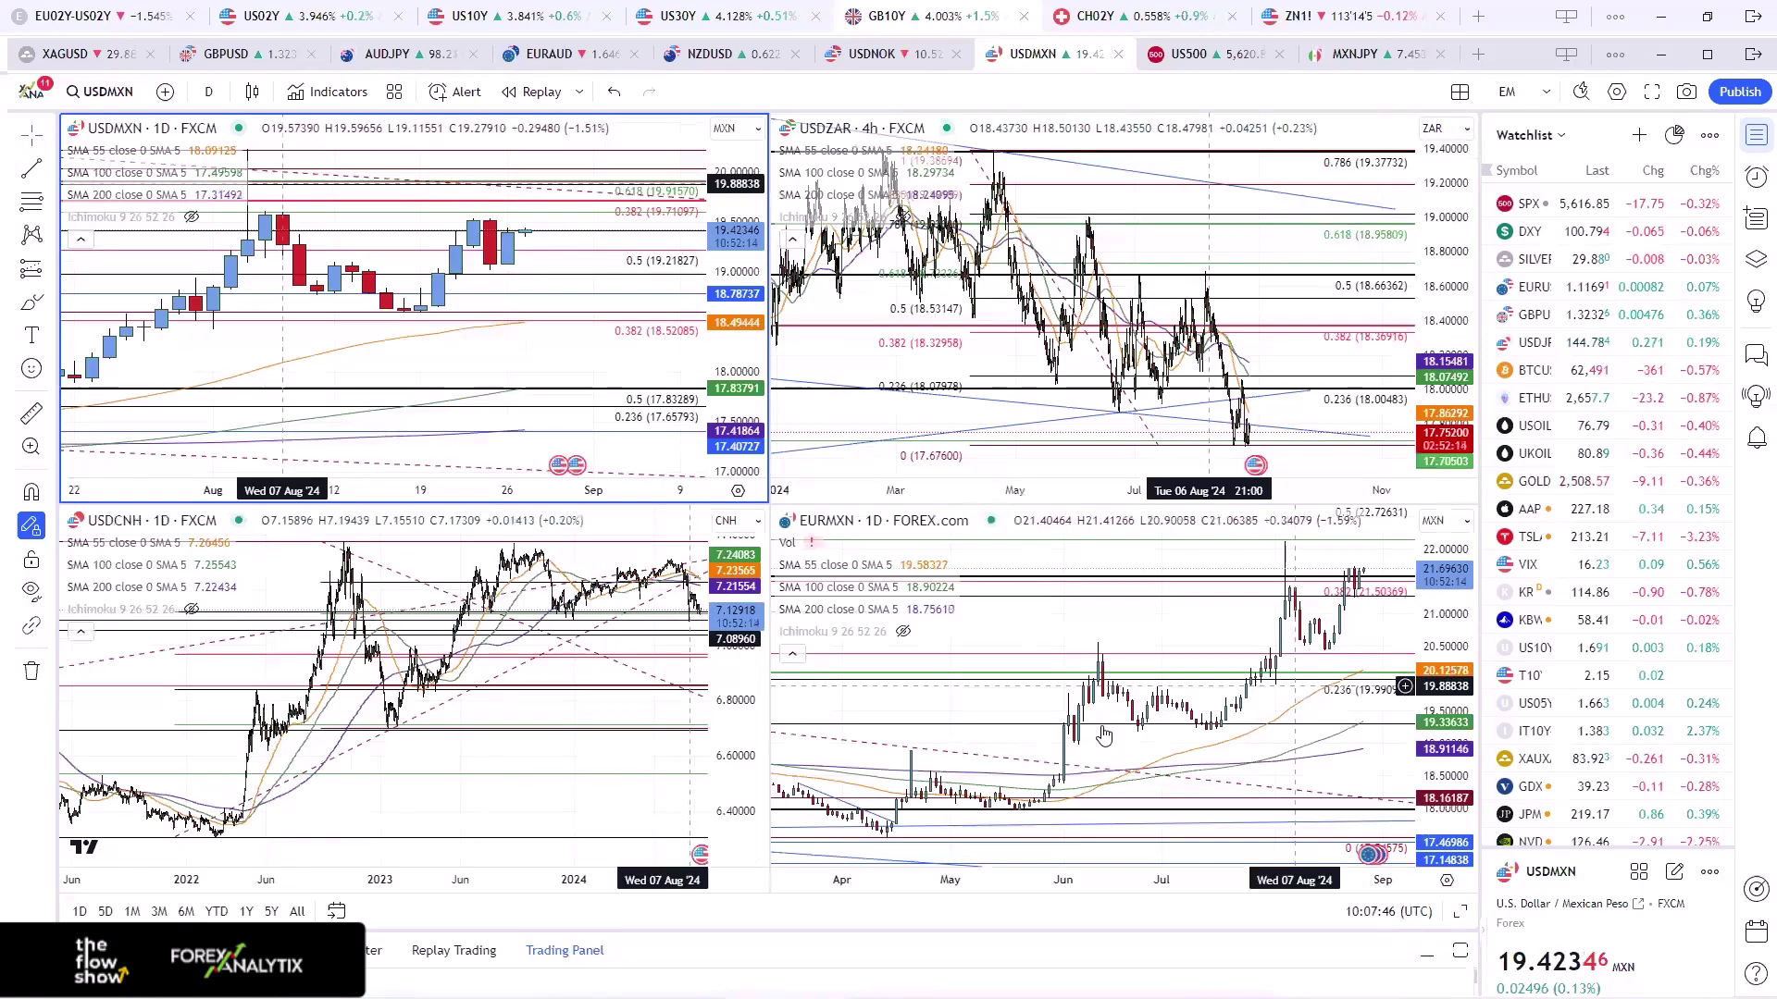
- Open the MXNJPY tab, maximise the chart and replace its symbol with NZDCAD
{"action": "left_click", "coordinate": [1360, 53]}
{"action": "left_click", "coordinate": [1088, 828]}
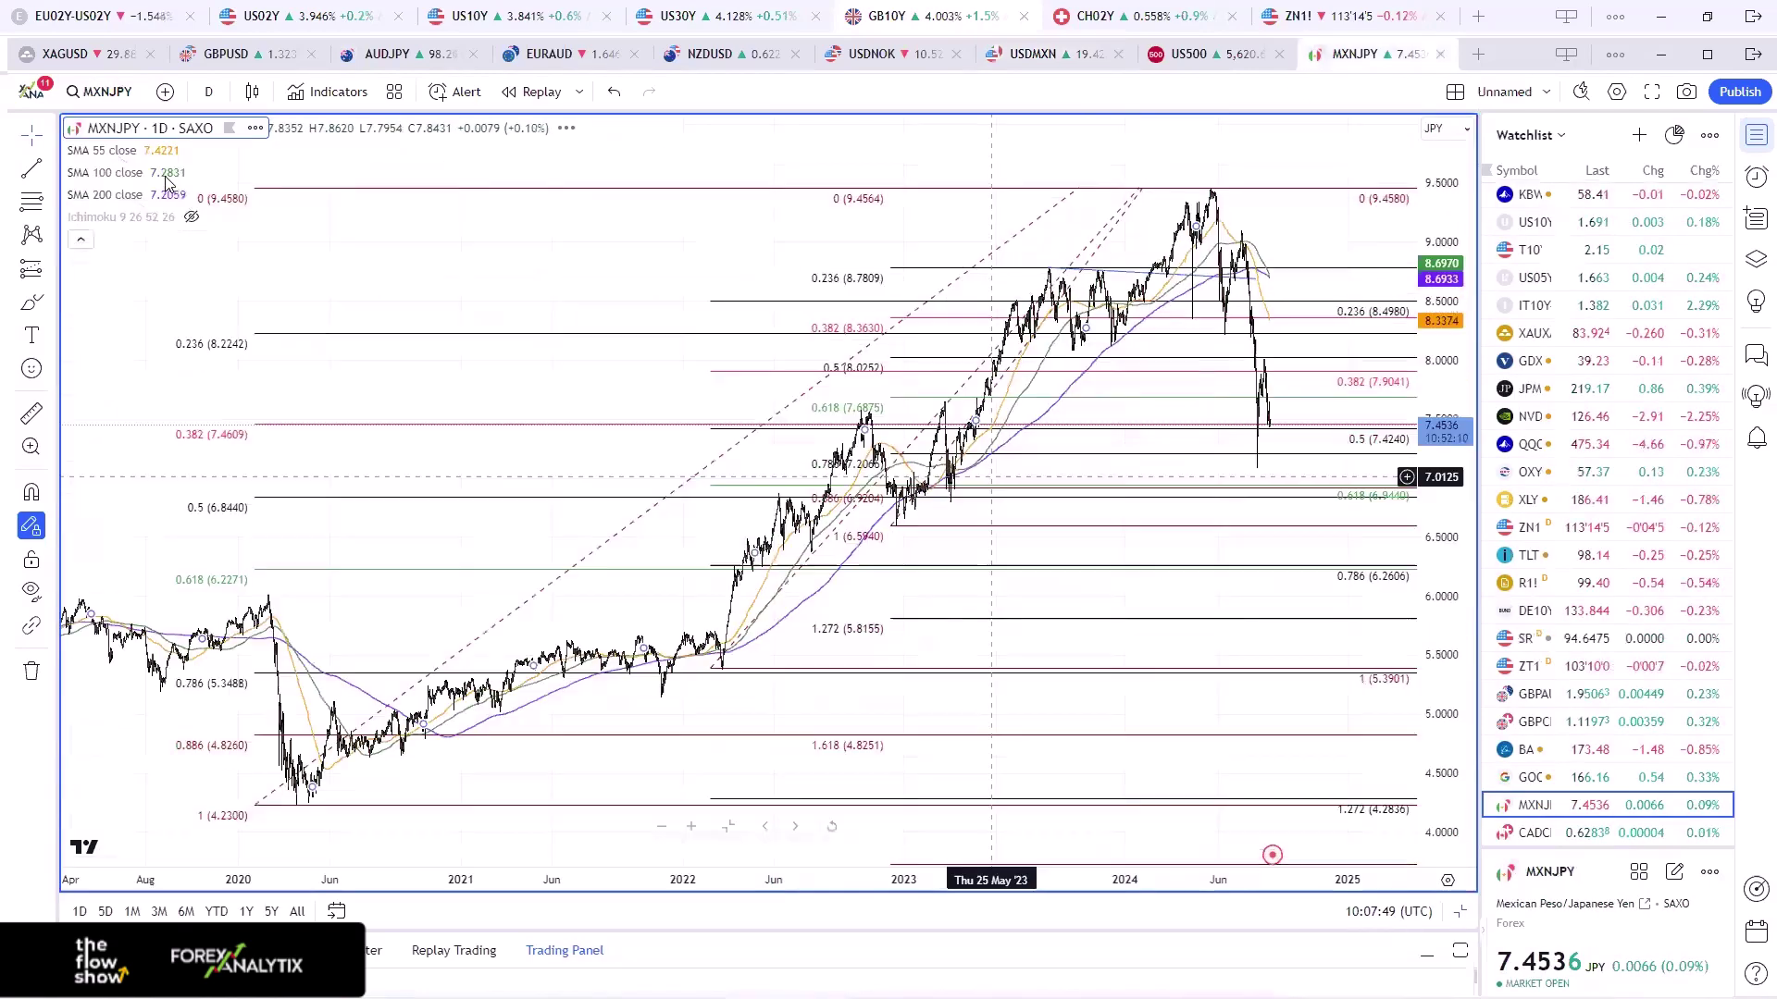
{"action": "left_click", "coordinate": [108, 85]}
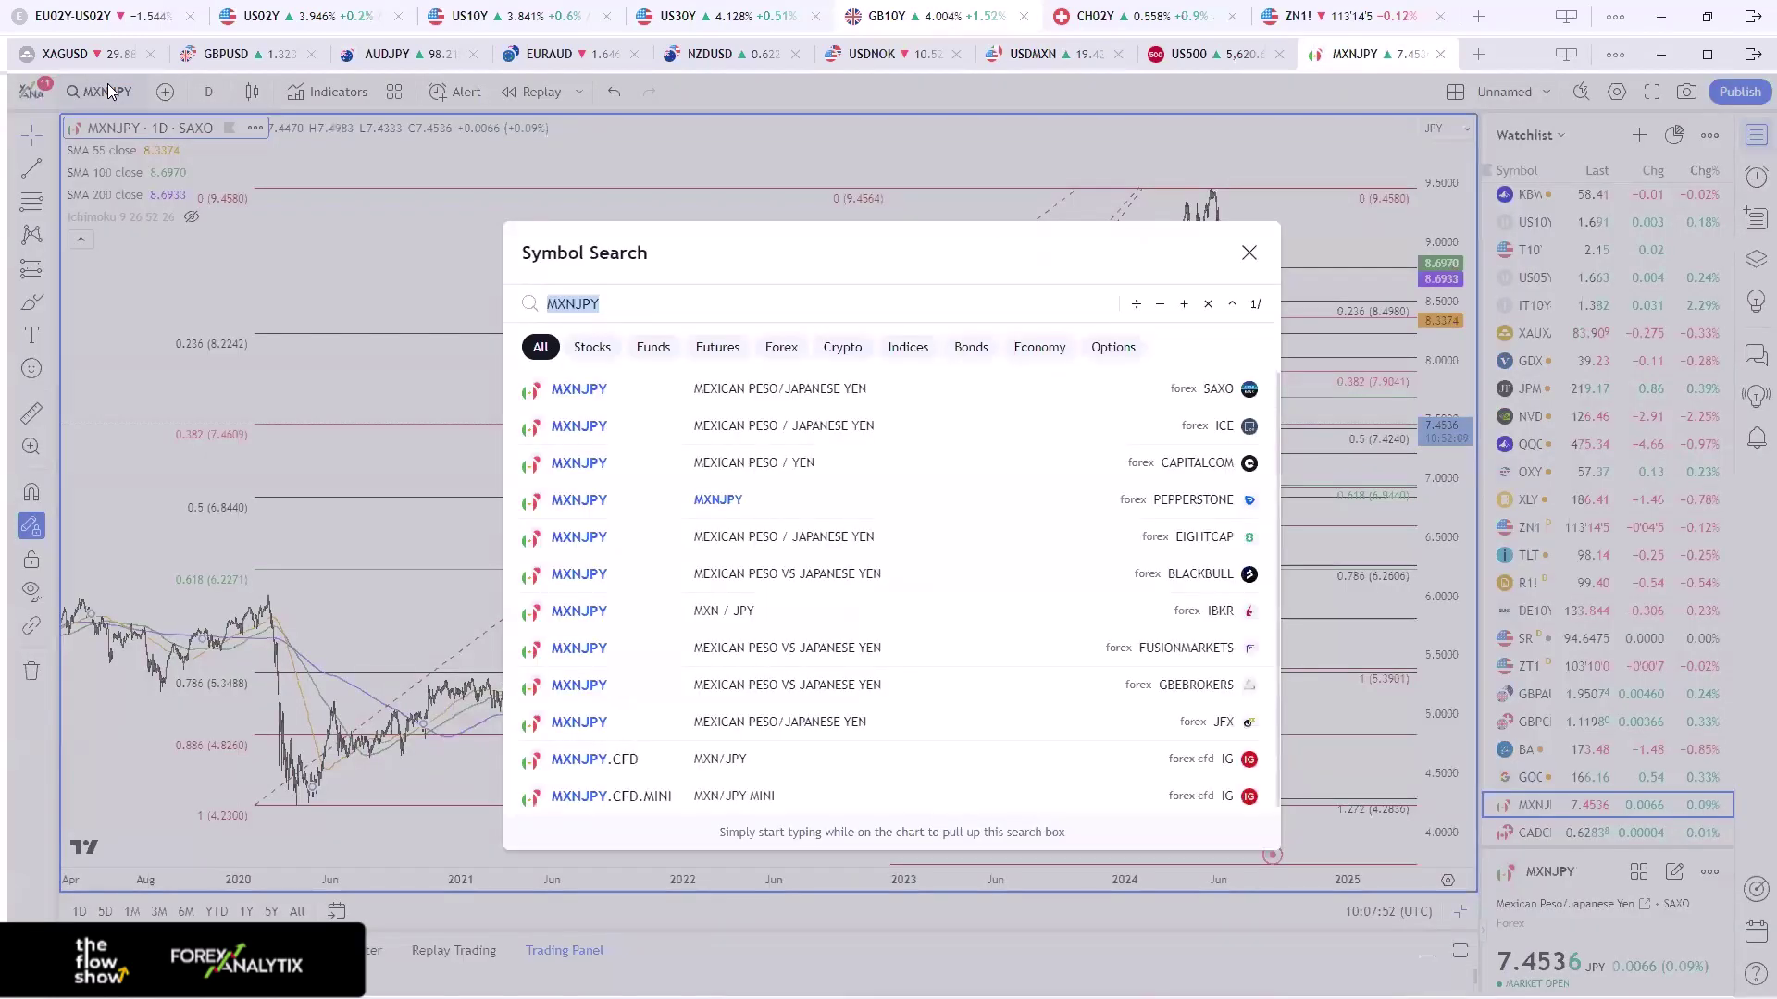
{"action": "type", "text": "NZDCAD"}
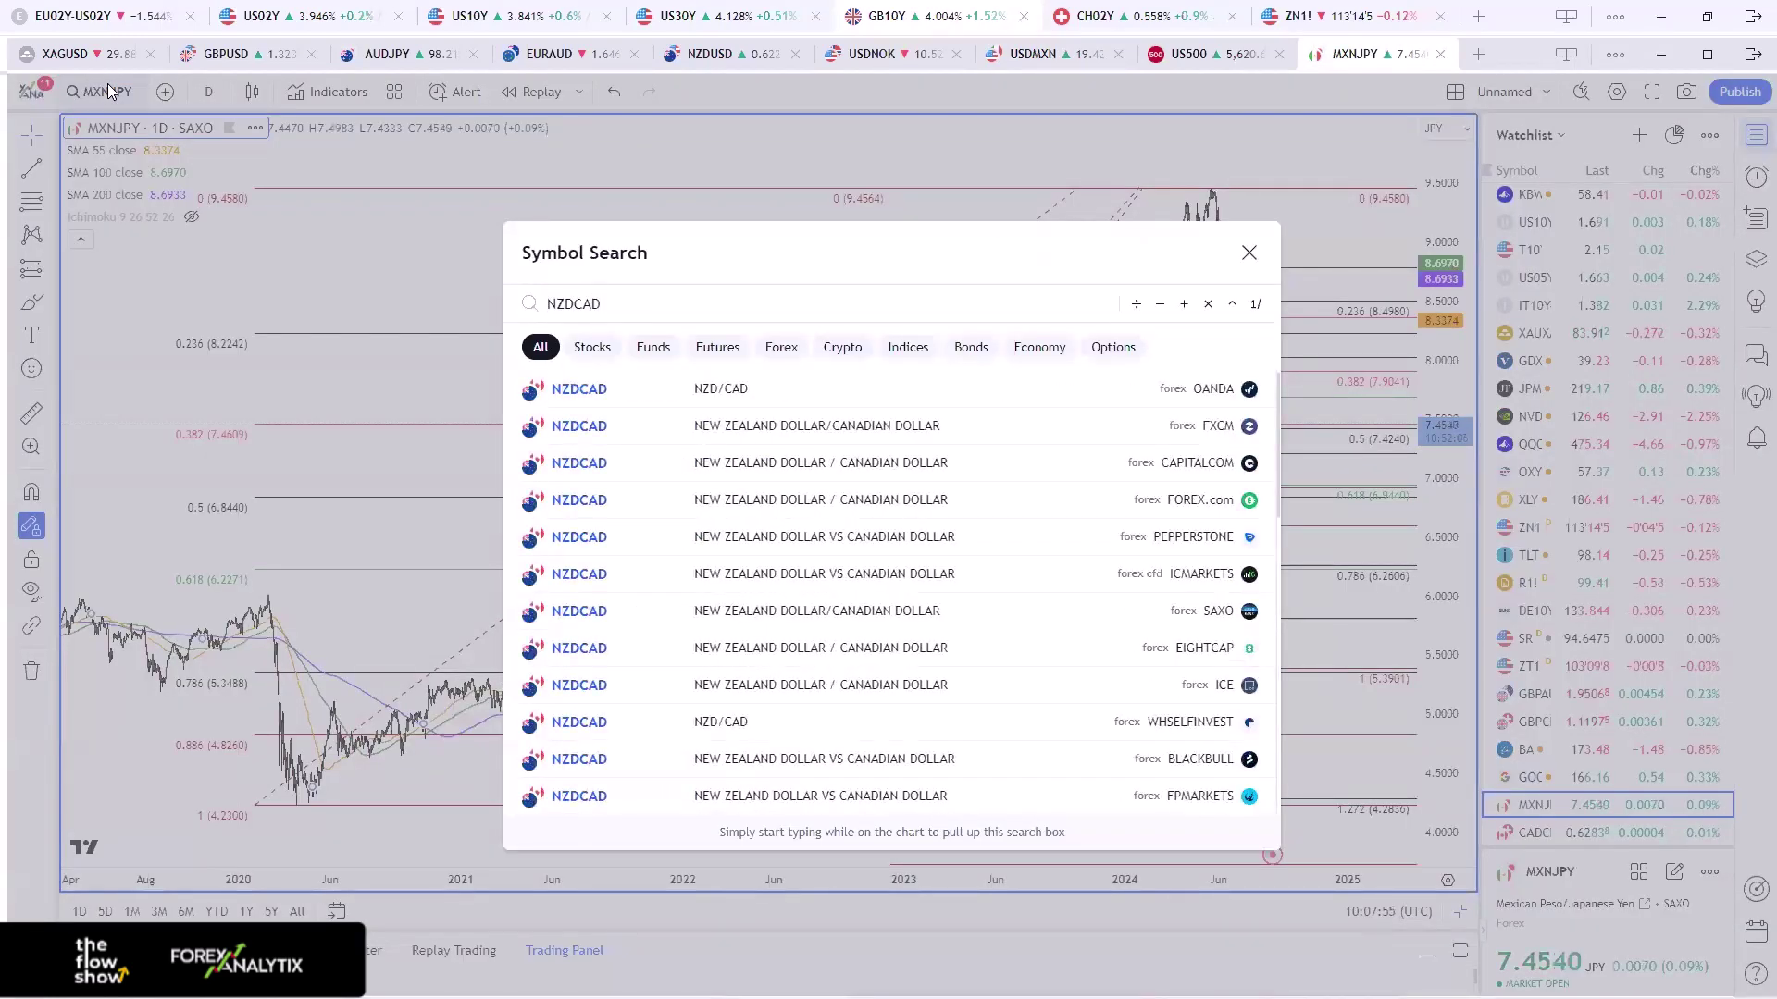
{"action": "key", "text": "Return"}
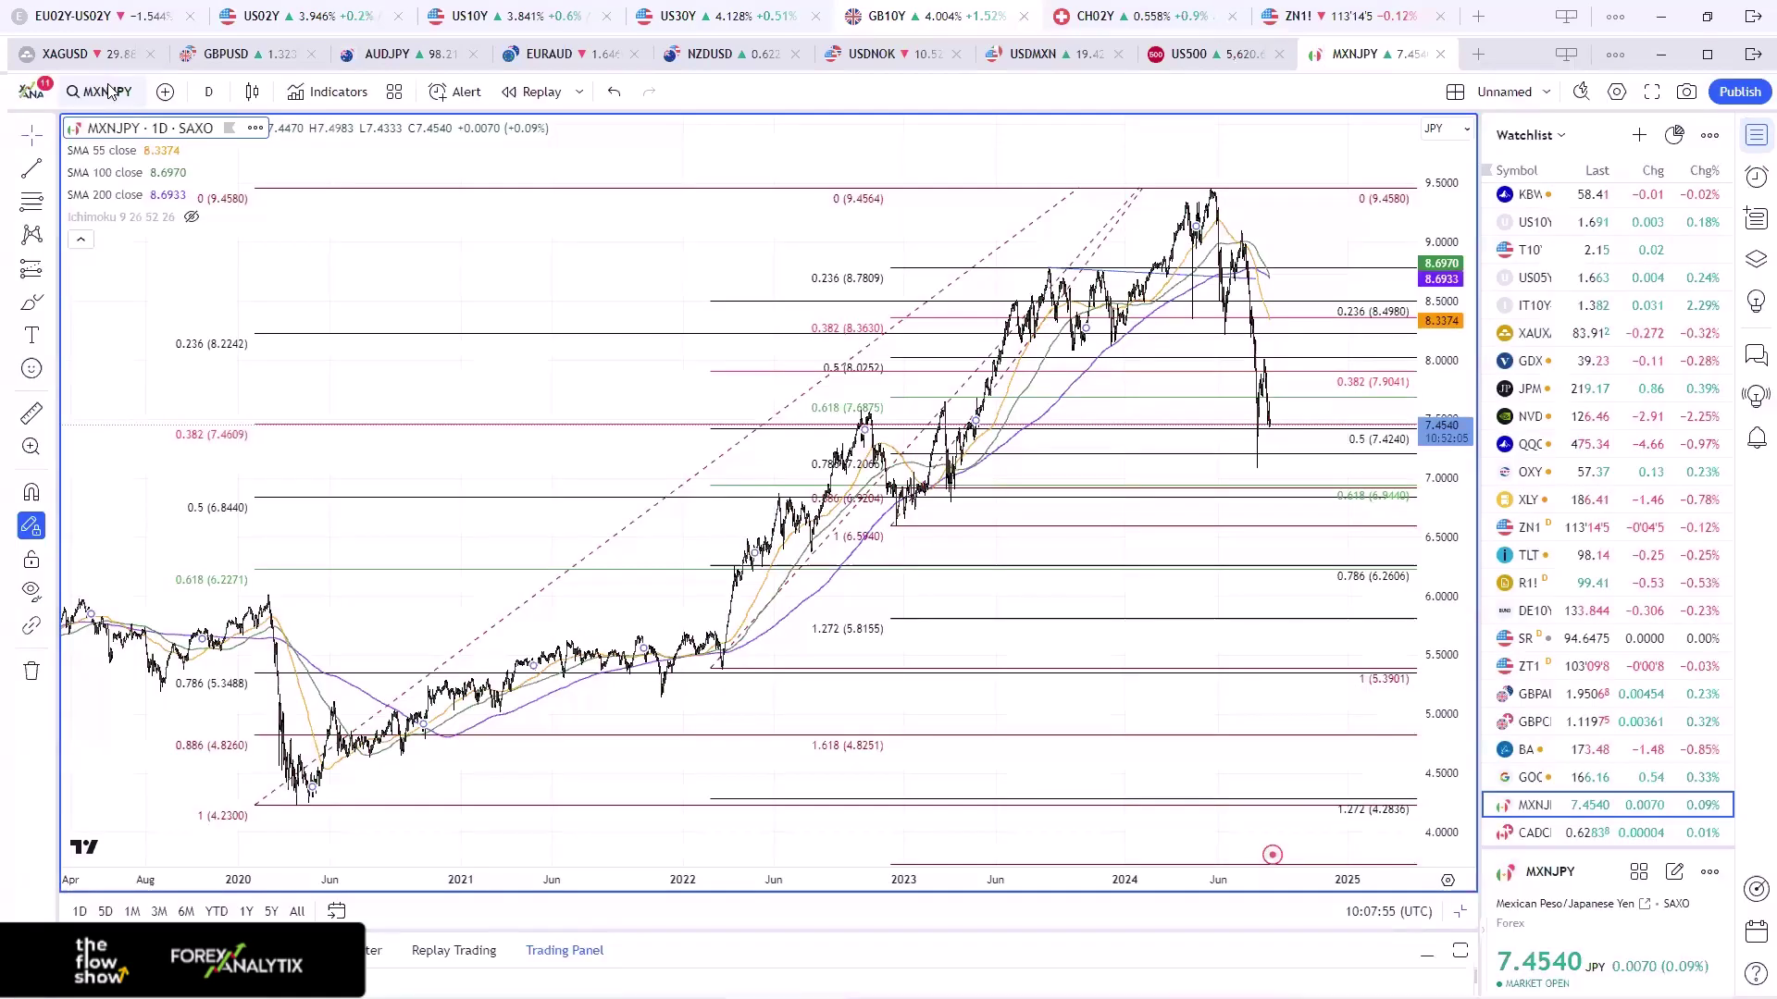
{"action": "scroll", "coordinate": [775, 678], "scroll_direction": "up", "scroll_amount": 2}
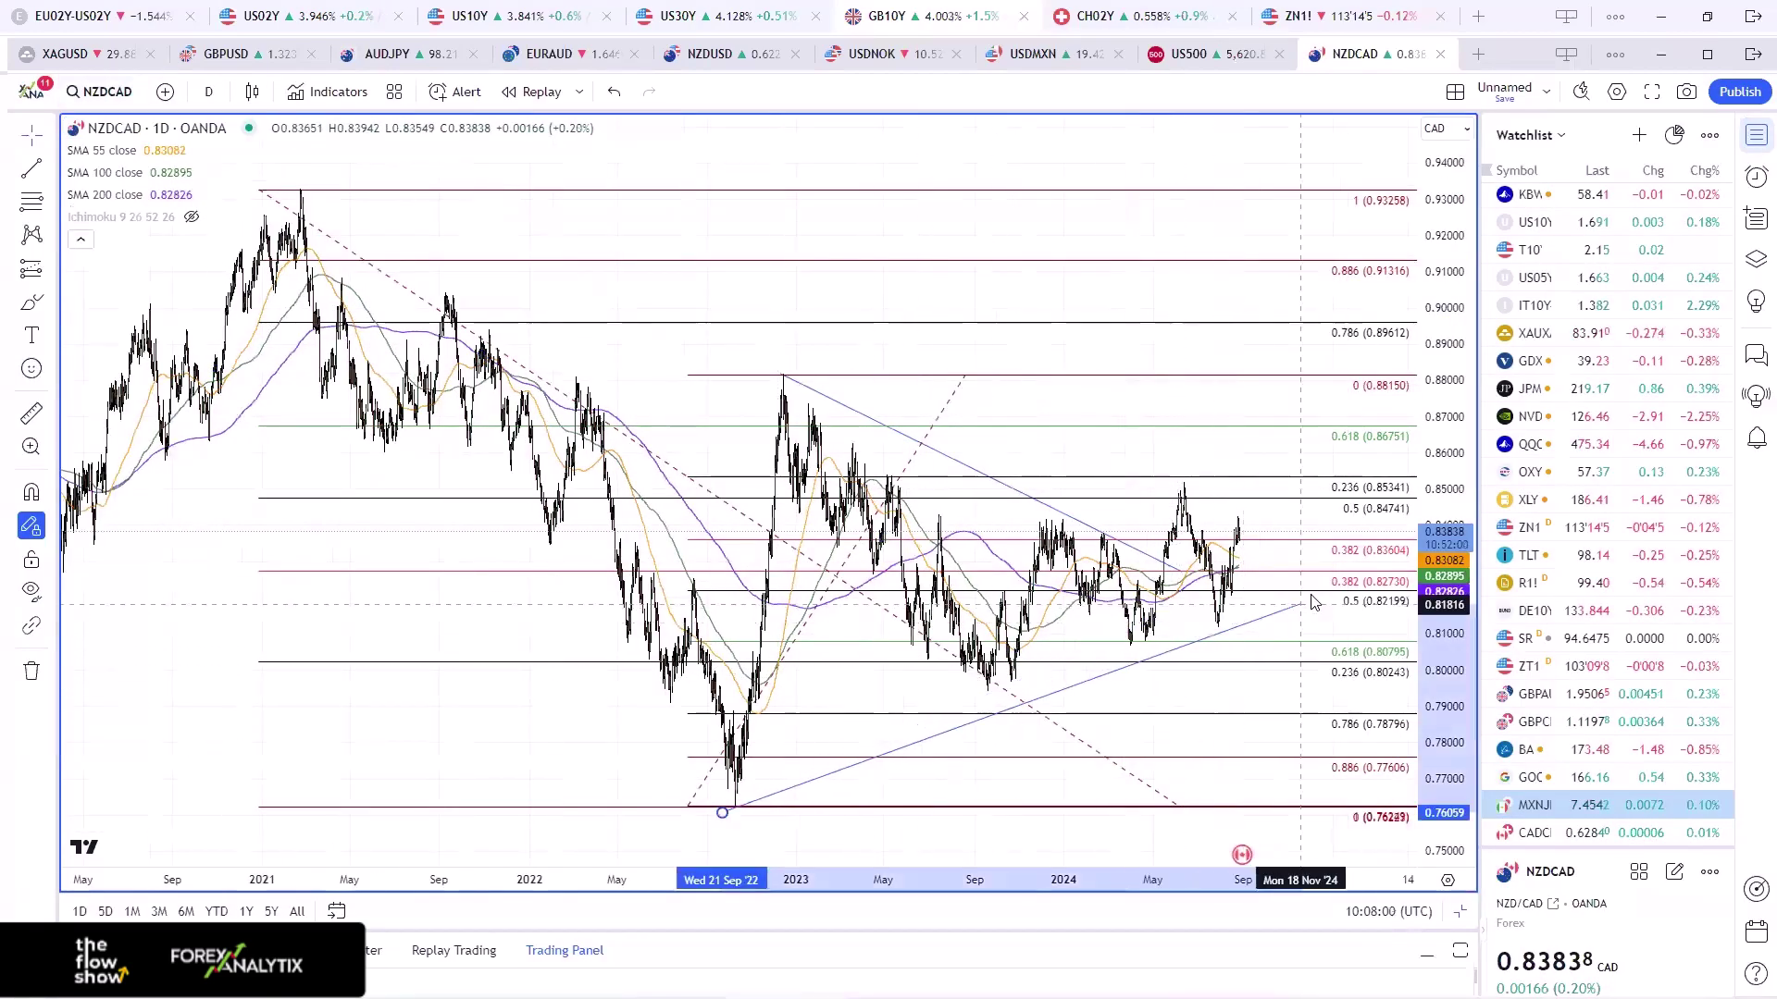
- Draw a trendline from the Sep '22 low to early 2025 and fix the falling line's right end
{"action": "left_click", "coordinate": [722, 813]}
{"action": "left_click", "coordinate": [1333, 568]}
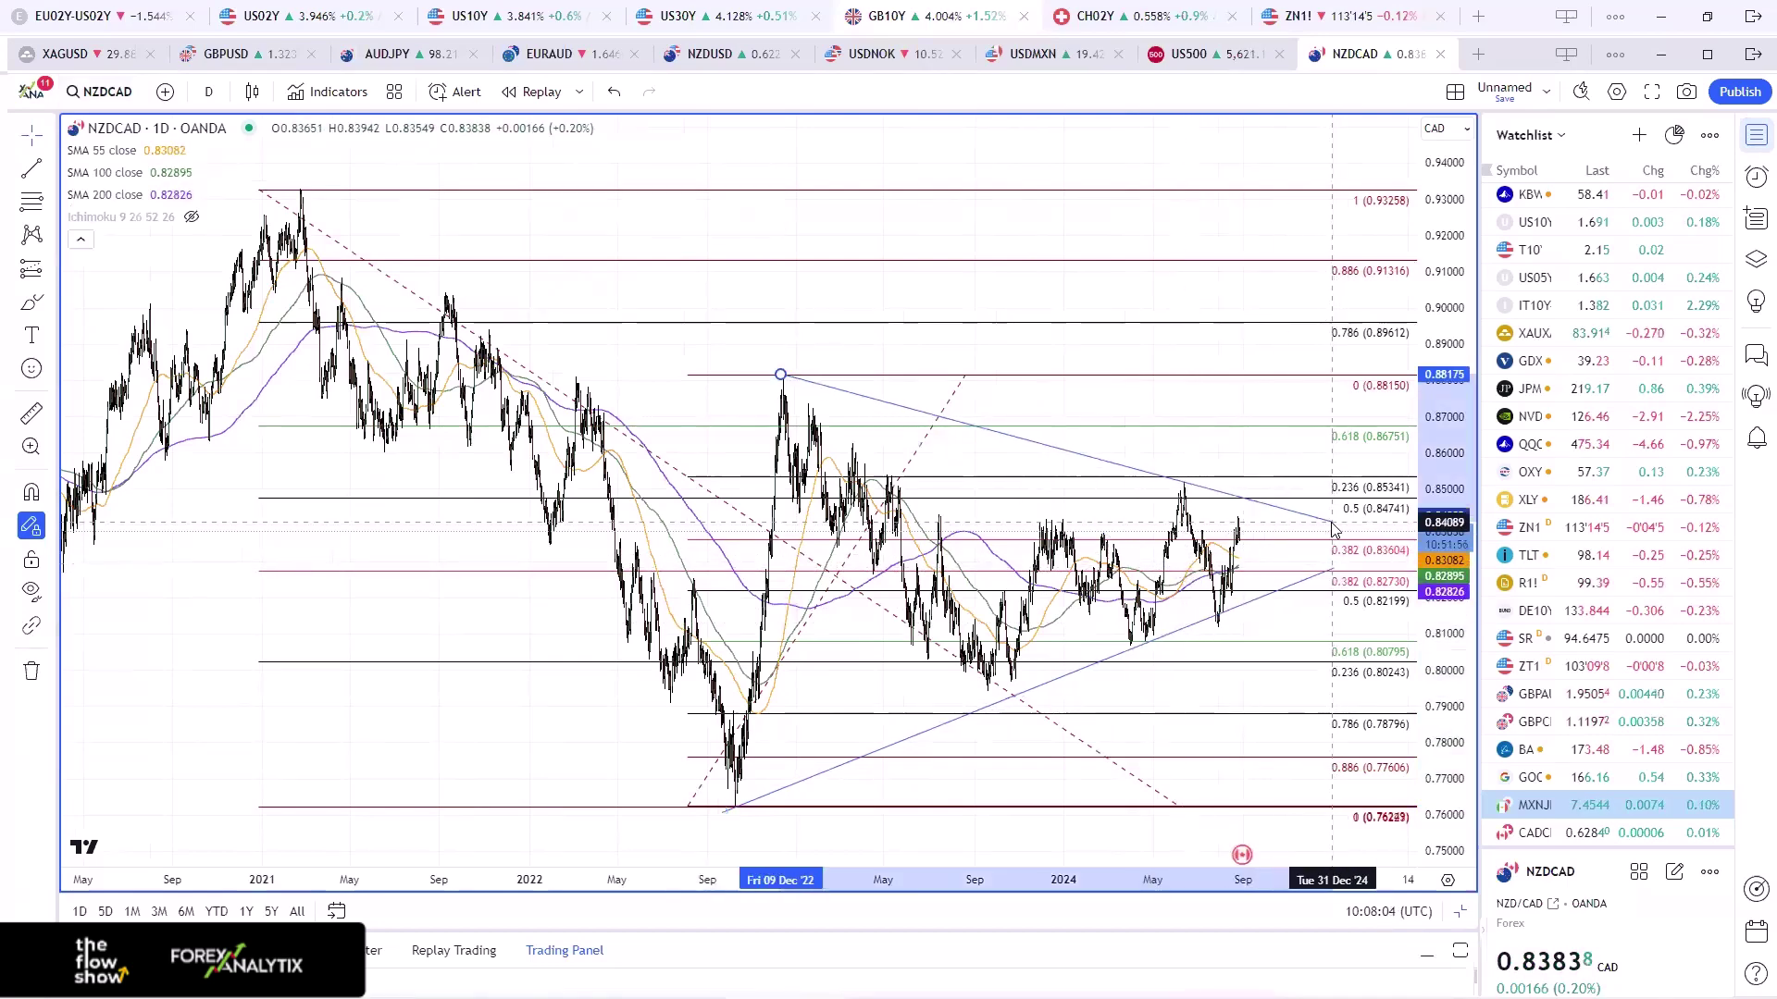
{"action": "left_click", "coordinate": [1331, 523]}
{"action": "left_click", "coordinate": [1145, 301]}
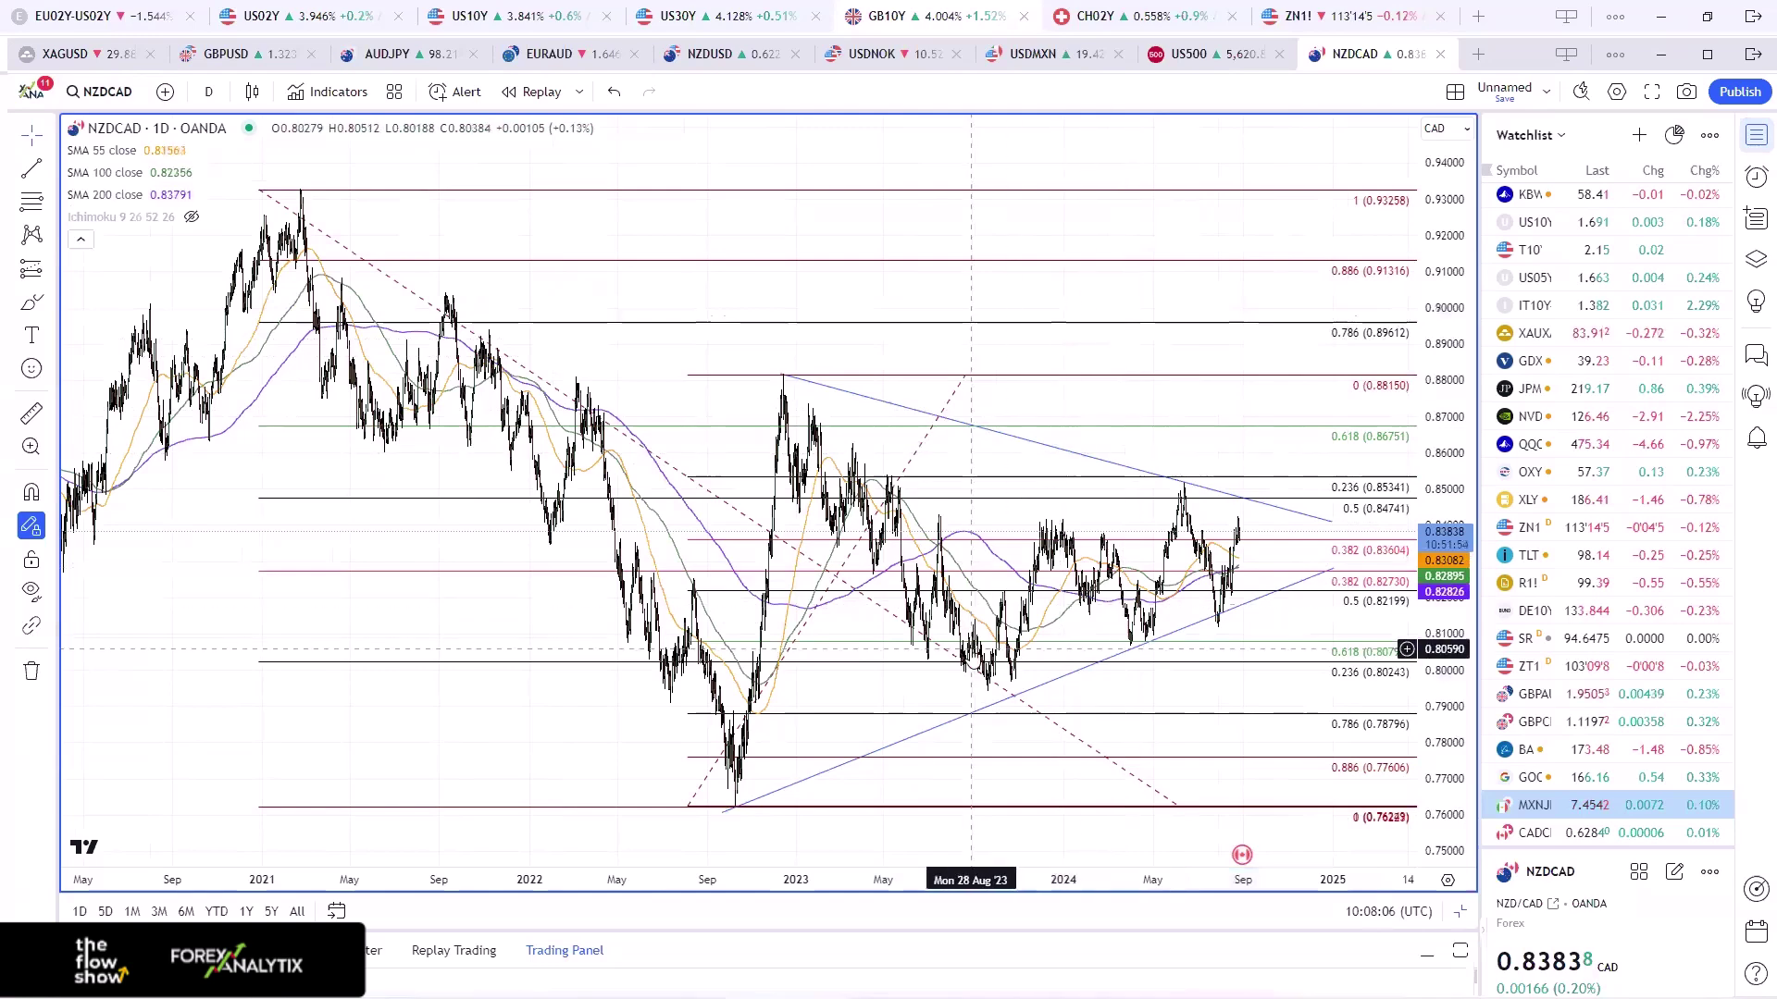
{"action": "scroll", "coordinate": [971, 650], "scroll_direction": "up", "scroll_amount": 1}
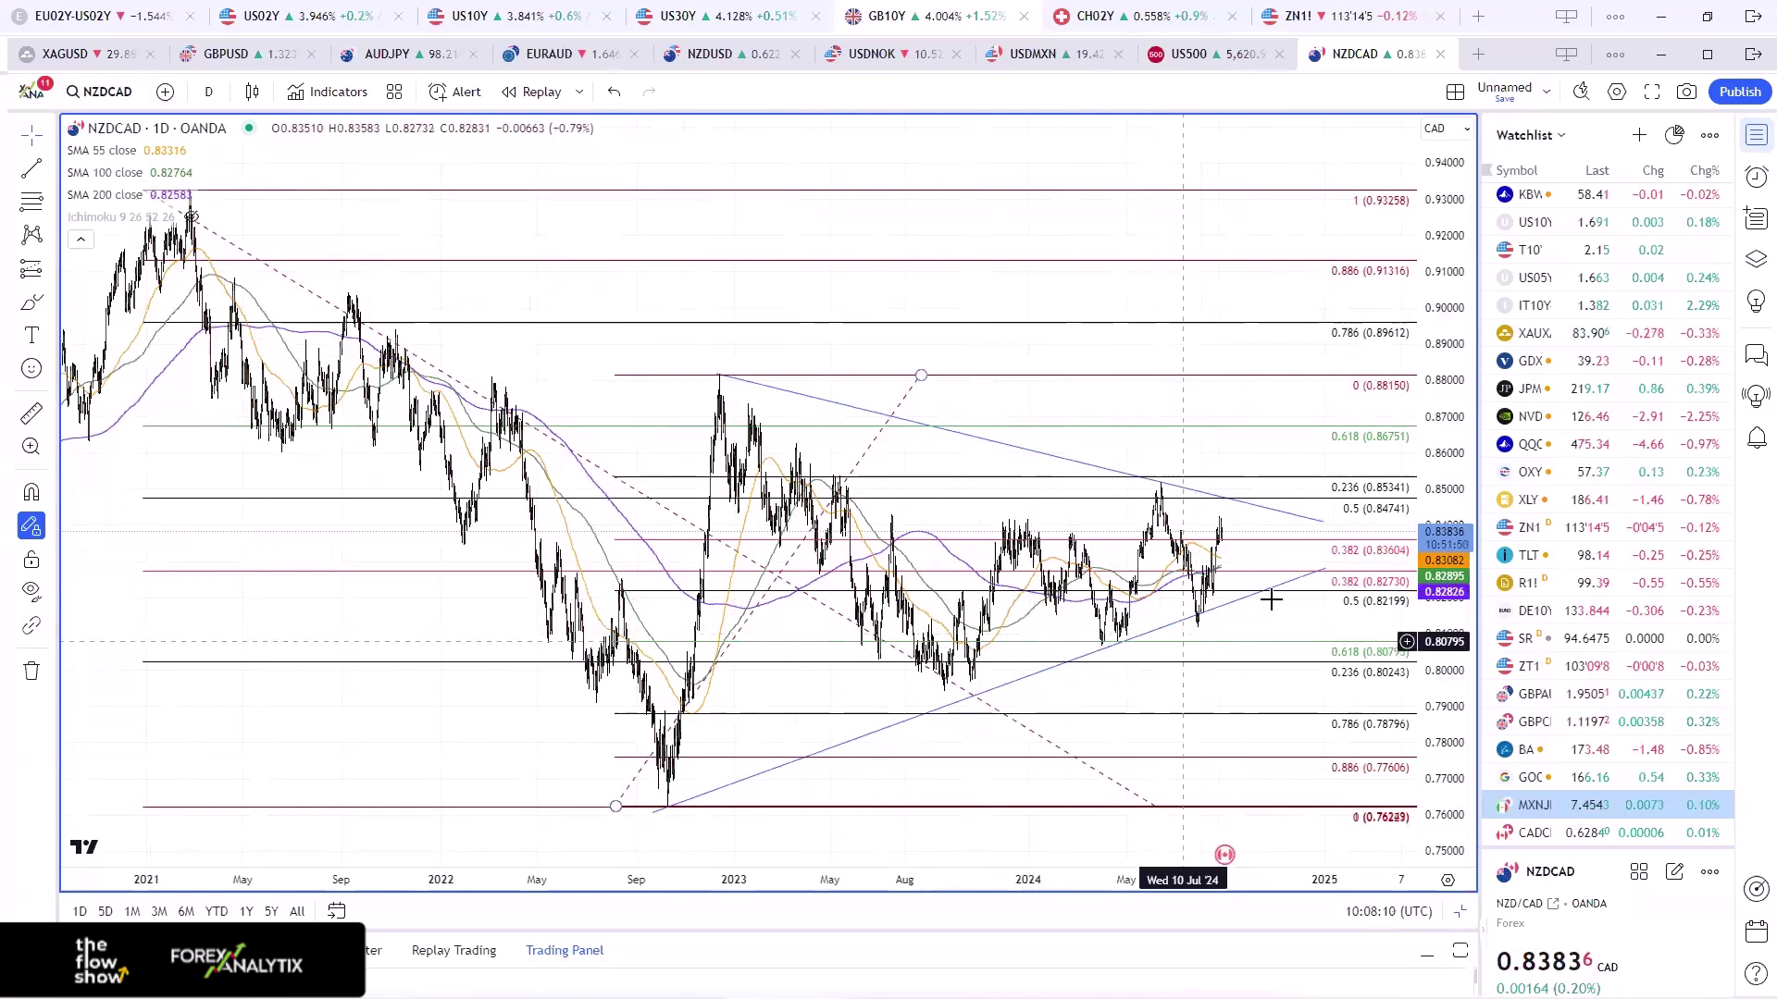
- Nudge the rising trendline's right end slightly higher, then inspect the black Fibonacci retracement
{"action": "left_click", "coordinate": [1326, 568]}
{"action": "left_click_drag", "start_coordinate": [1334, 564], "coordinate": [1344, 559]}
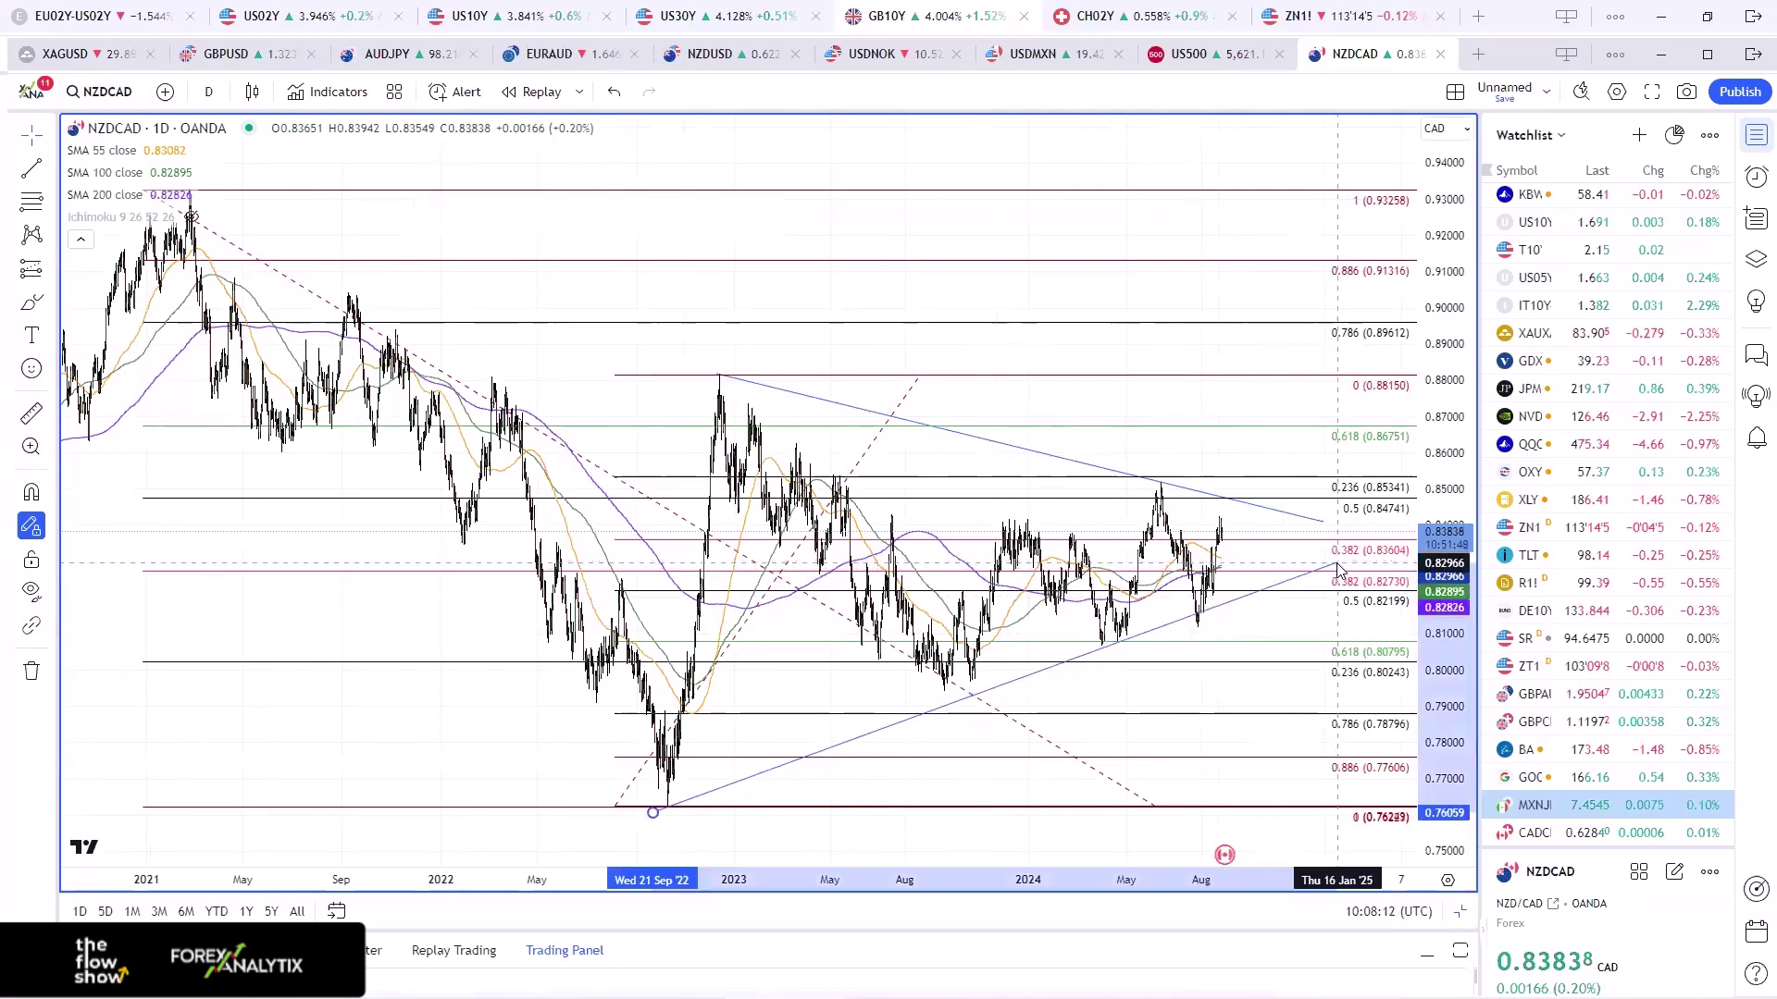
{"action": "left_click", "coordinate": [1153, 321]}
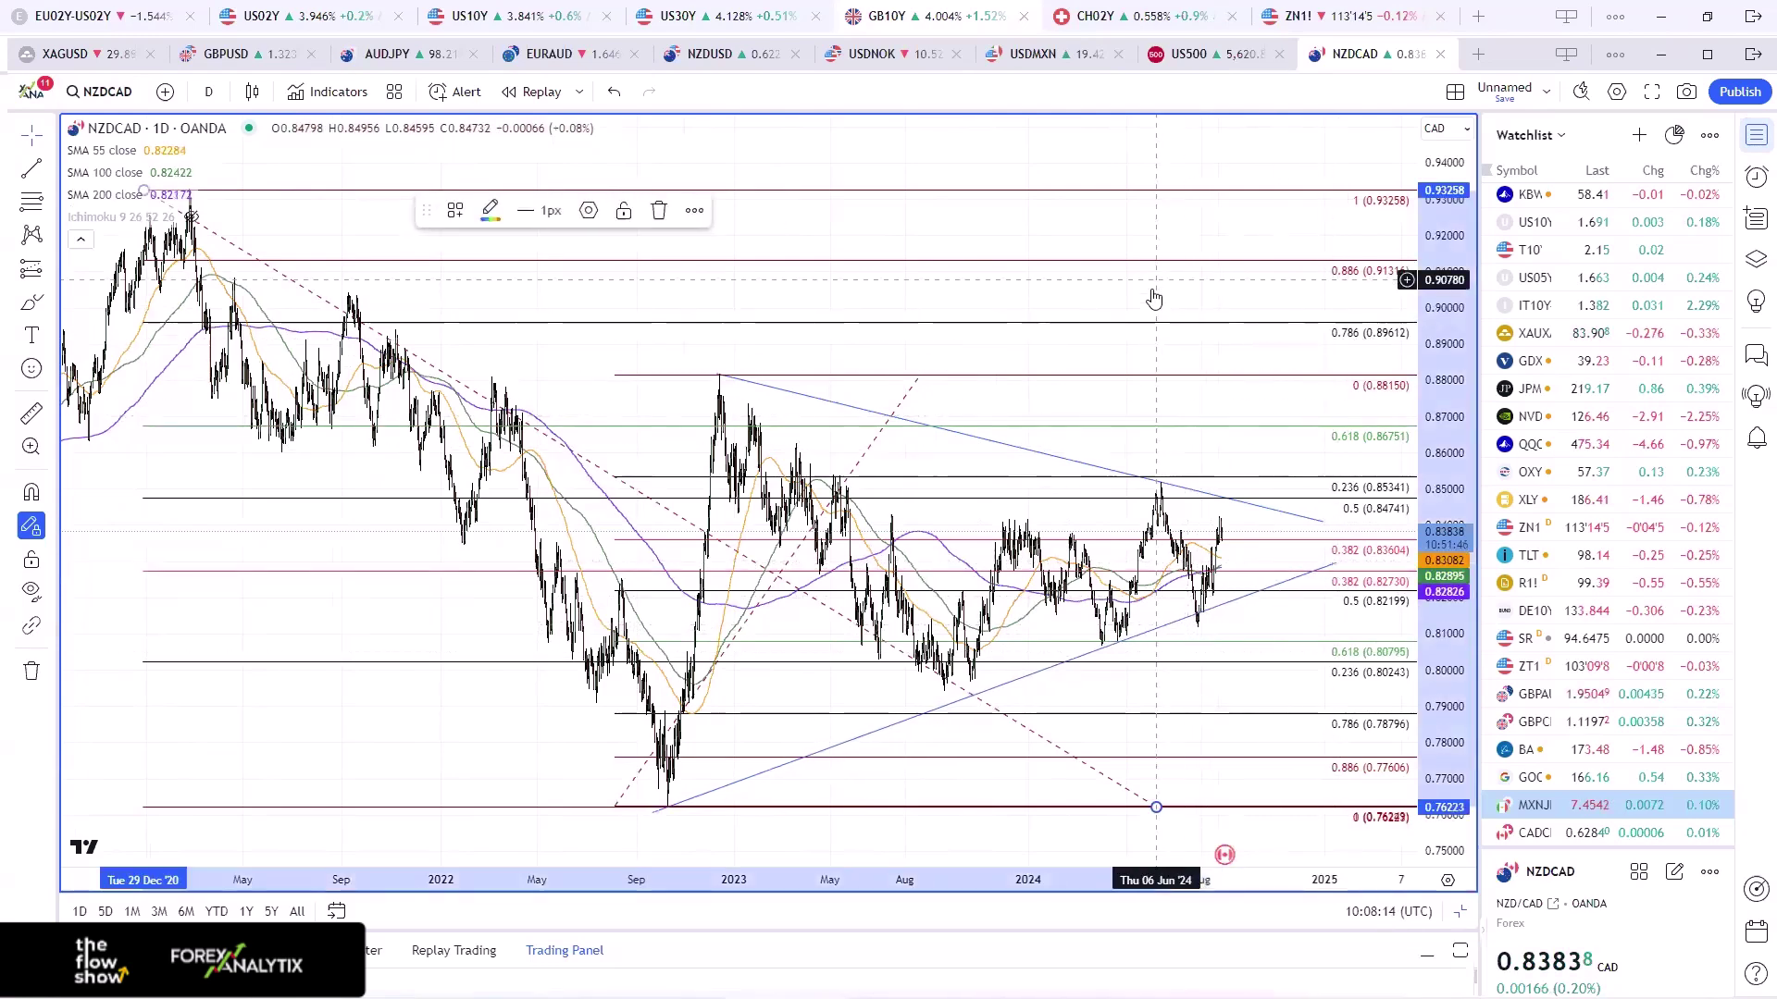
{"action": "scroll", "coordinate": [1079, 602], "scroll_direction": "up", "scroll_amount": 1}
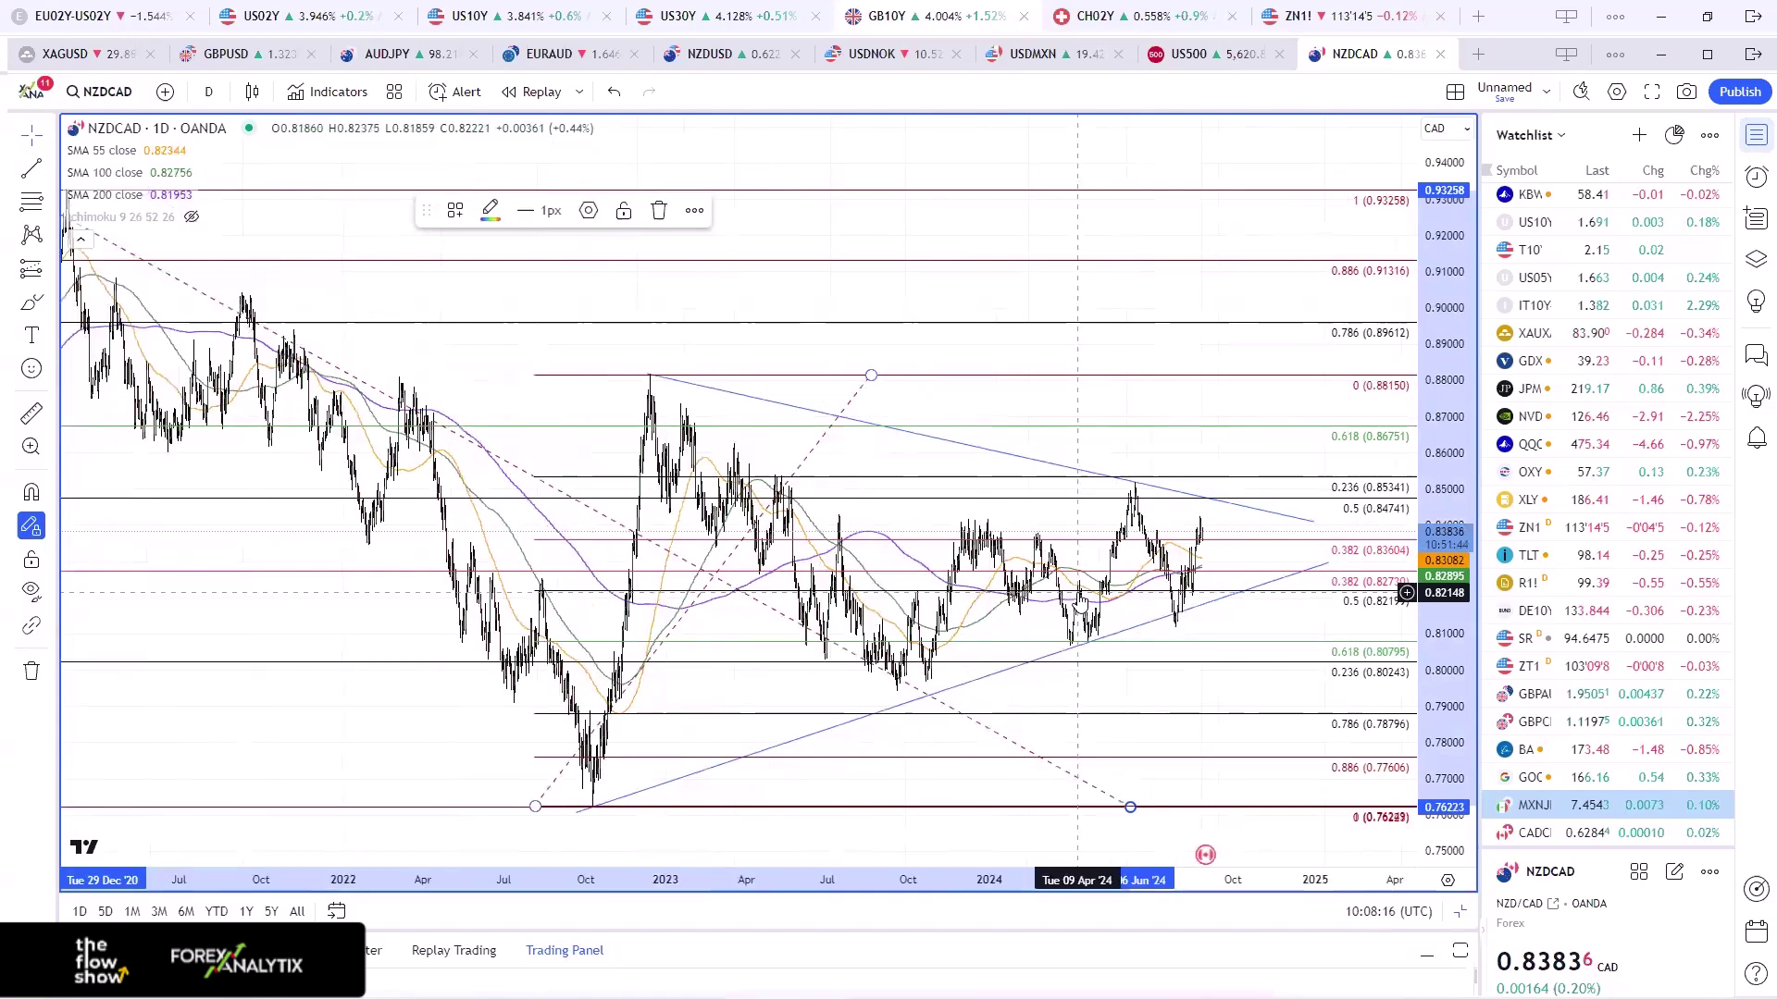
{"action": "scroll", "coordinate": [1077, 592], "scroll_direction": "up", "scroll_amount": 1}
{"action": "left_click", "coordinate": [1019, 170]}
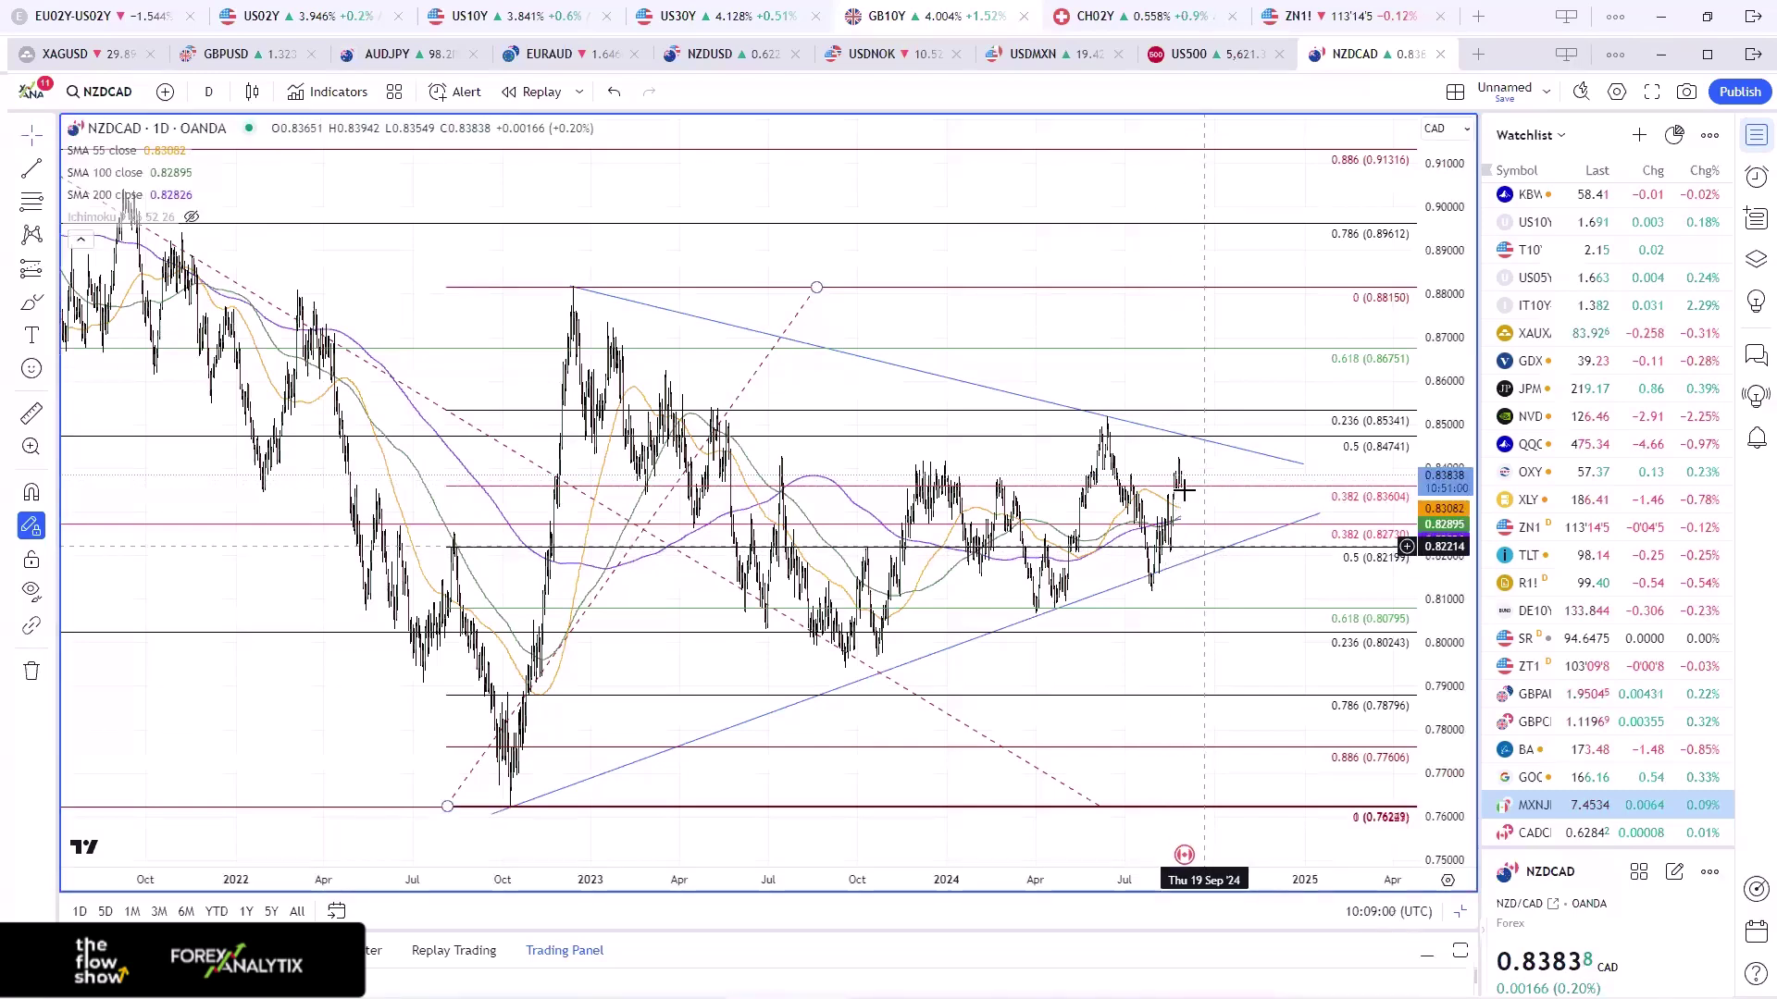
- Zoom the annotated NZDCAD chart briefly, then restore it into the four-chart layout
{"action": "scroll", "coordinate": [1157, 648], "scroll_direction": "down", "scroll_amount": 2}
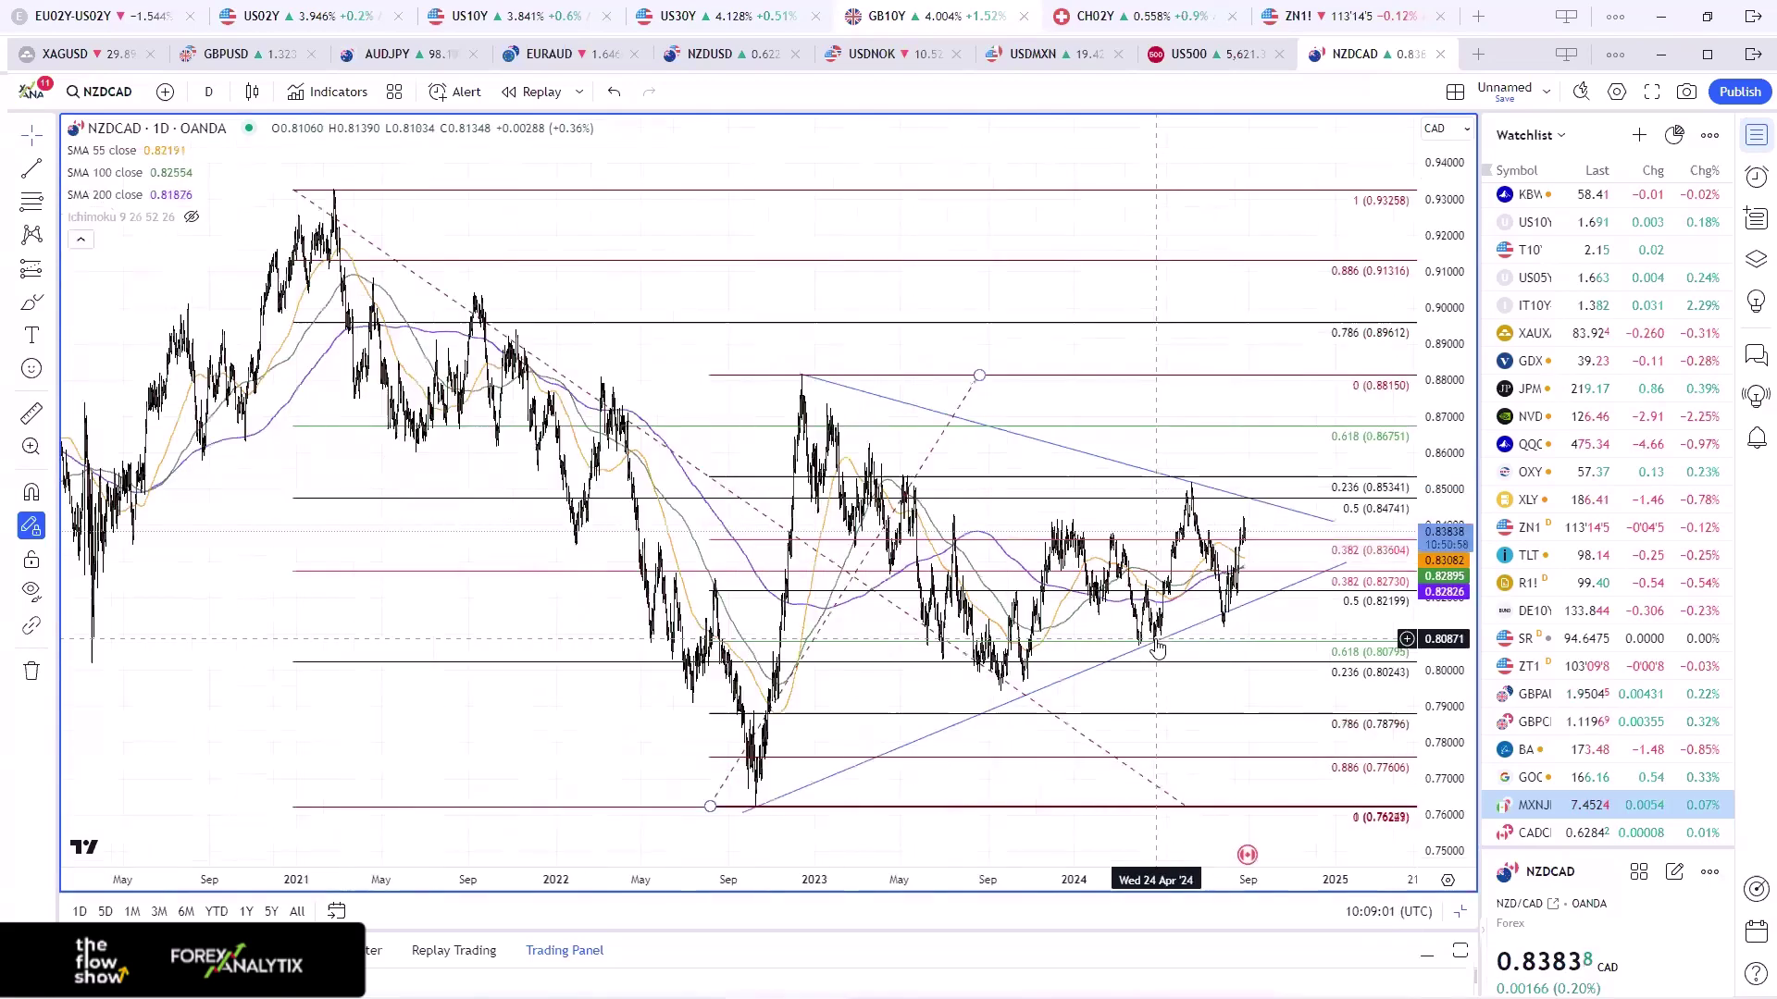
{"action": "scroll", "coordinate": [1157, 647], "scroll_direction": "down", "scroll_amount": 2}
{"action": "scroll", "coordinate": [1175, 629], "scroll_direction": "up", "scroll_amount": 5}
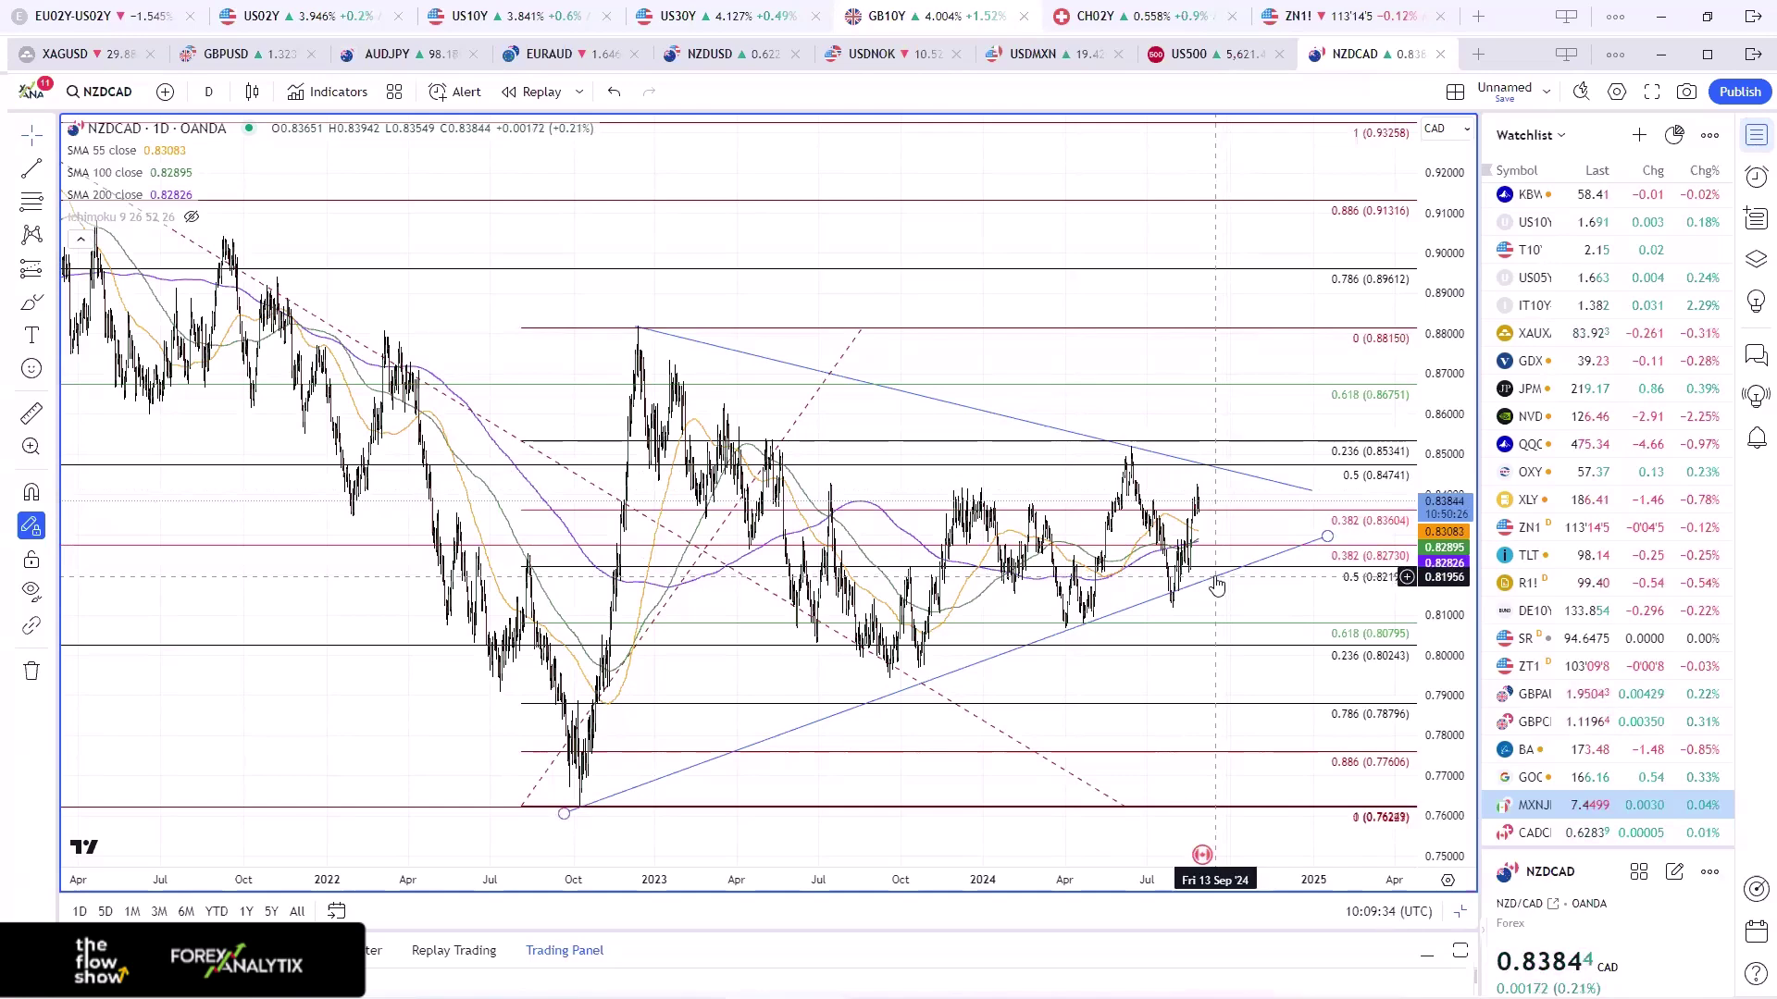
{"action": "mouse_move", "coordinate": [717, 826]}
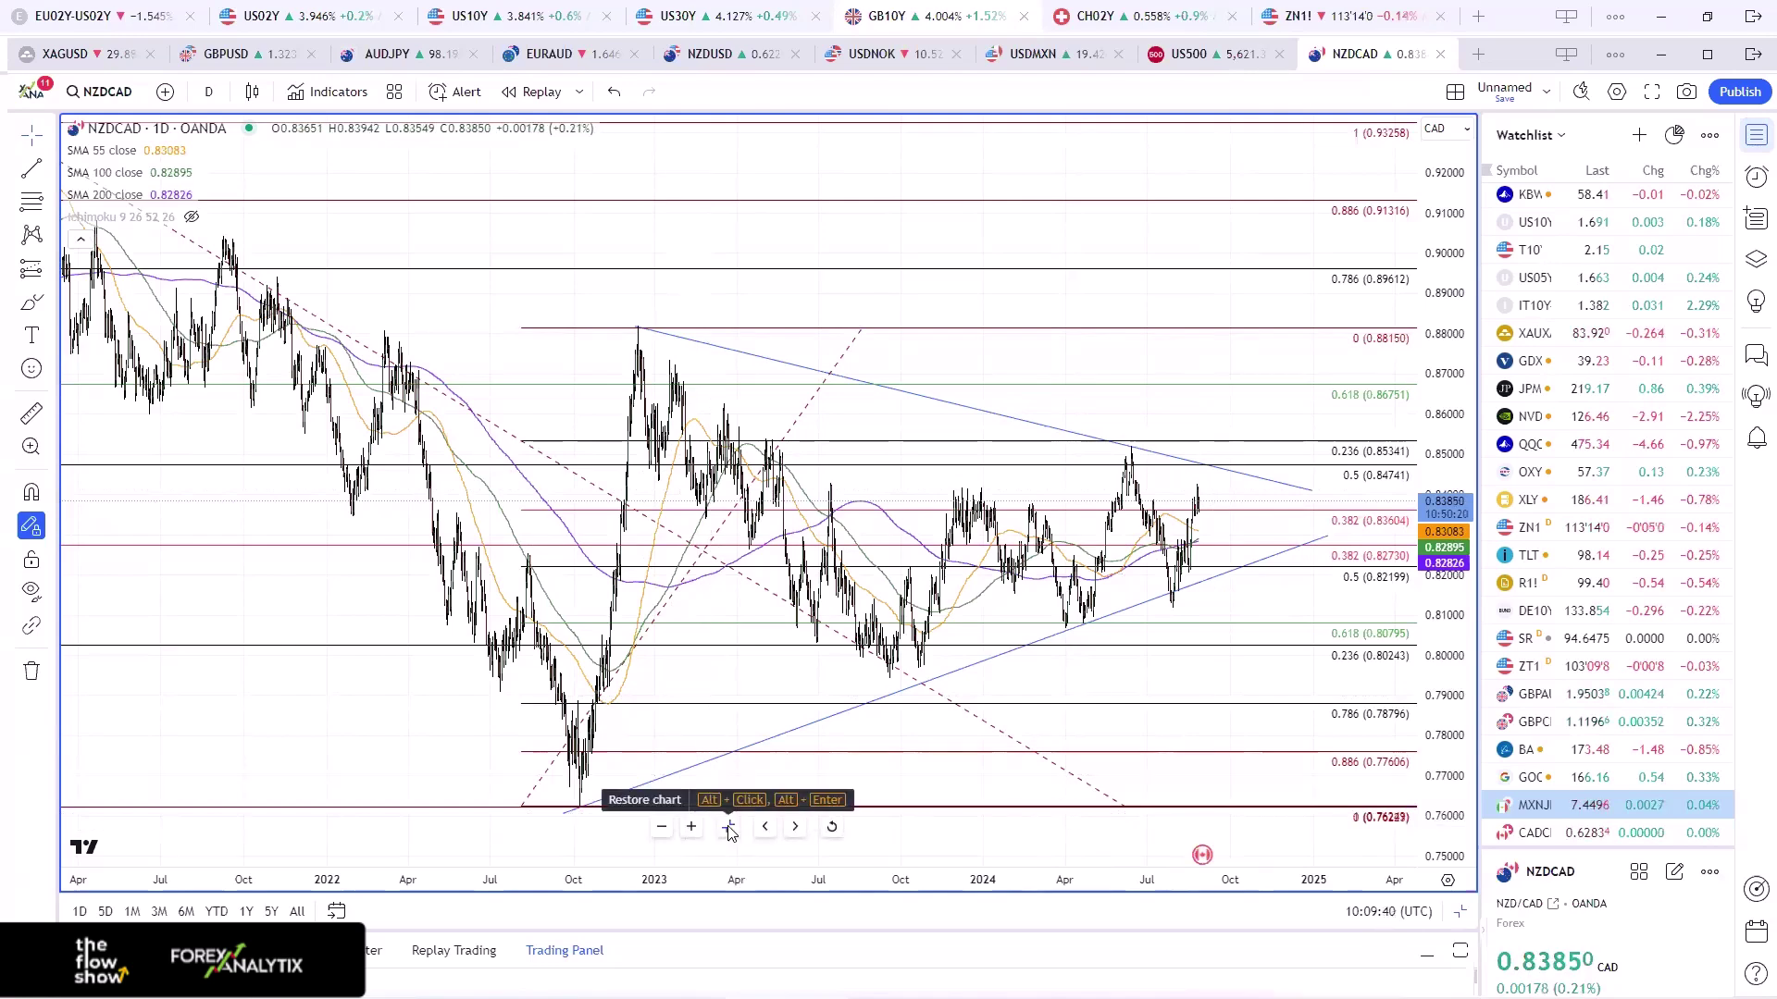
{"action": "left_click", "coordinate": [729, 828]}
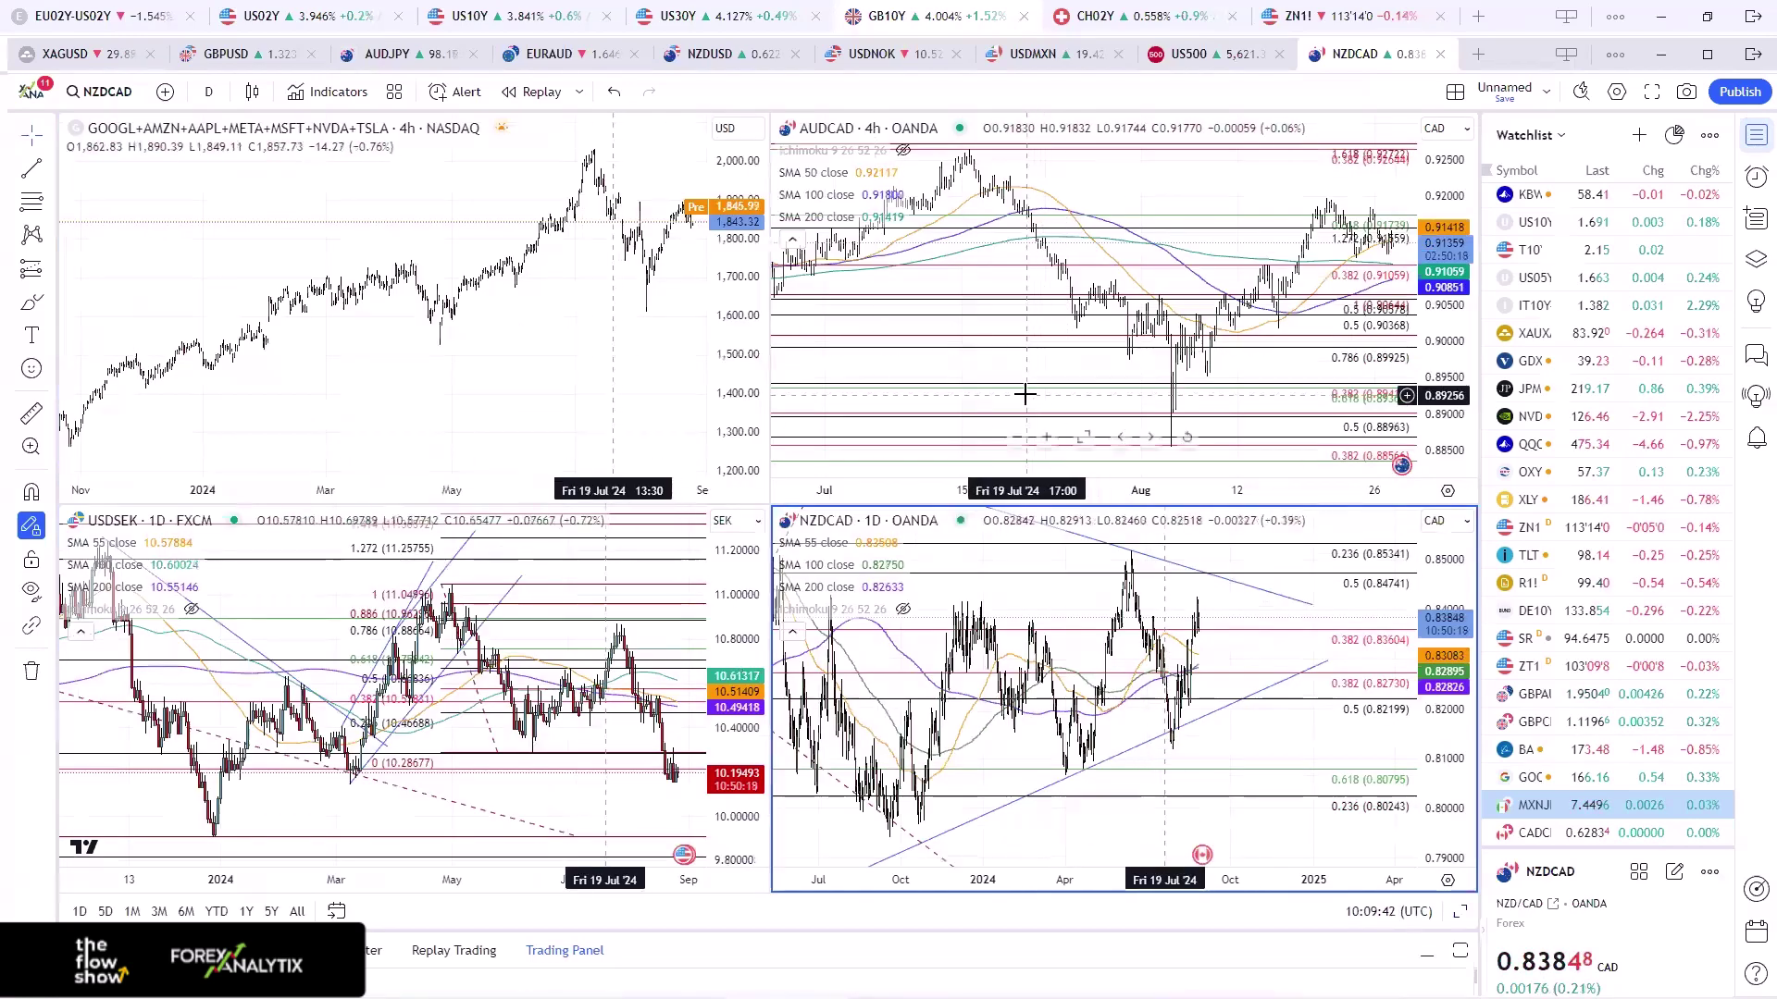
- Briefly maximise and zoom NZDCAD, then open the USDCAD tab and maximise its 4-hour chart
{"action": "scroll", "coordinate": [1022, 396], "scroll_direction": "up", "scroll_amount": 5}
{"action": "scroll", "coordinate": [1168, 341], "scroll_direction": "up", "scroll_amount": 3}
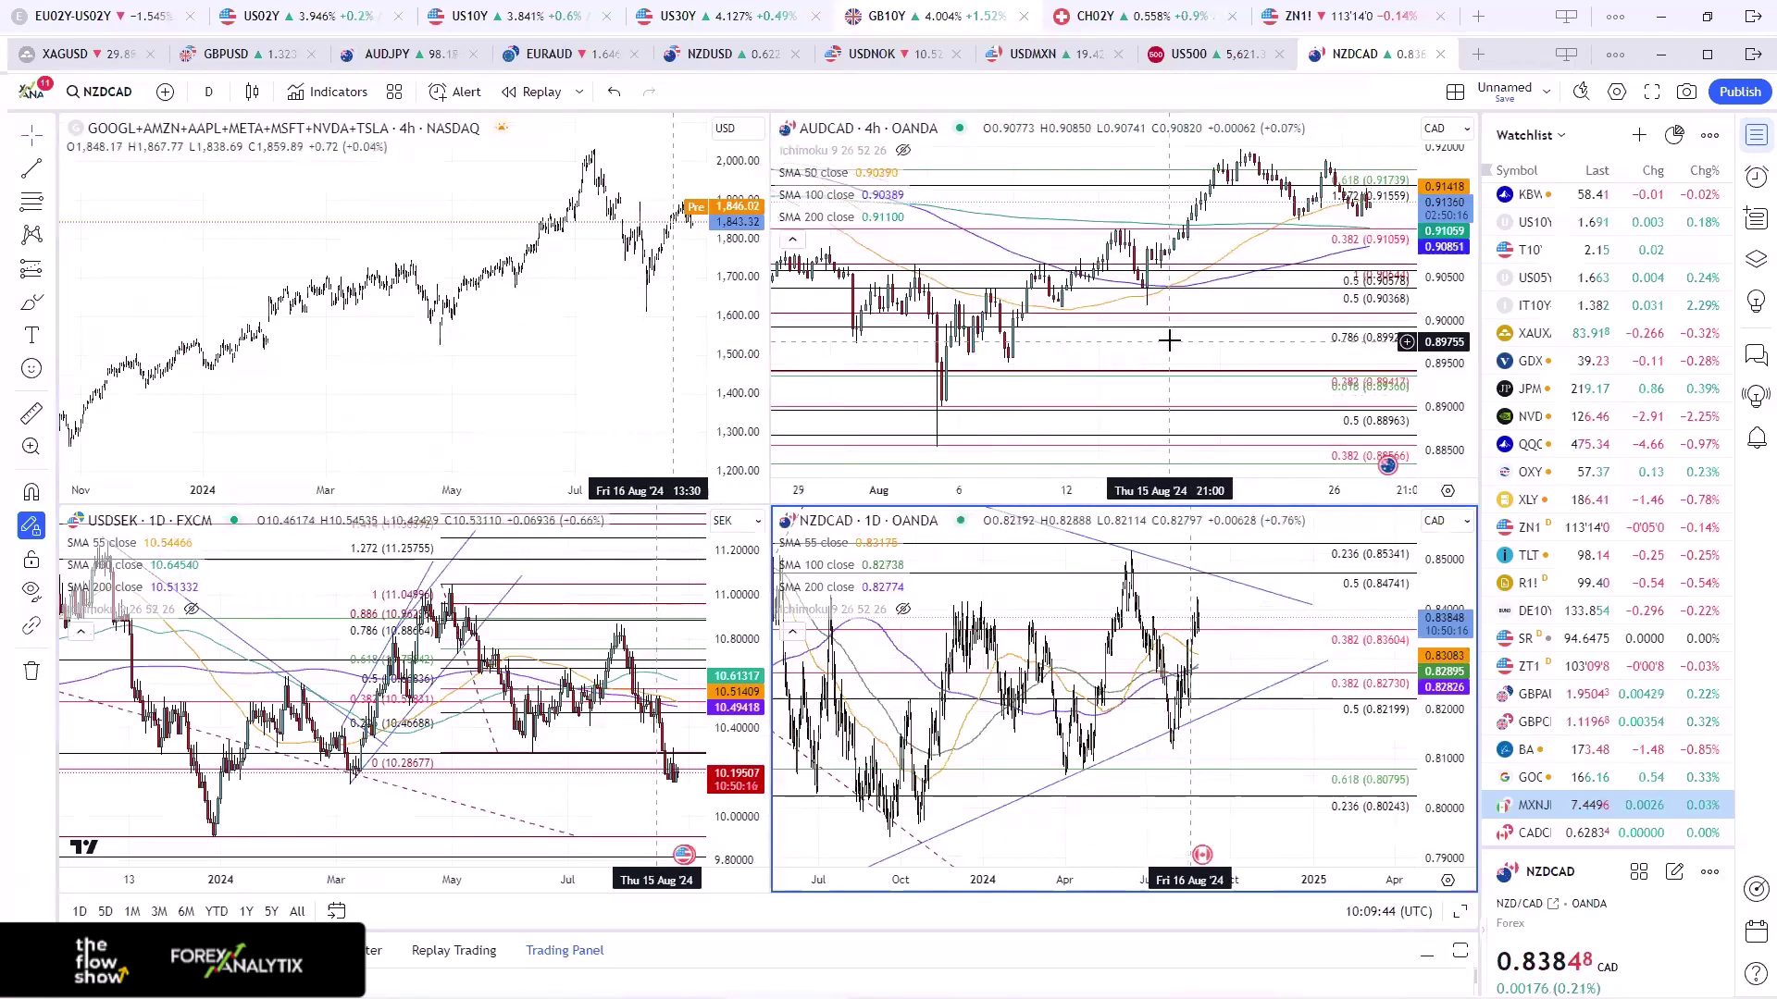
{"action": "scroll", "coordinate": [1074, 666], "scroll_direction": "down", "scroll_amount": 4}
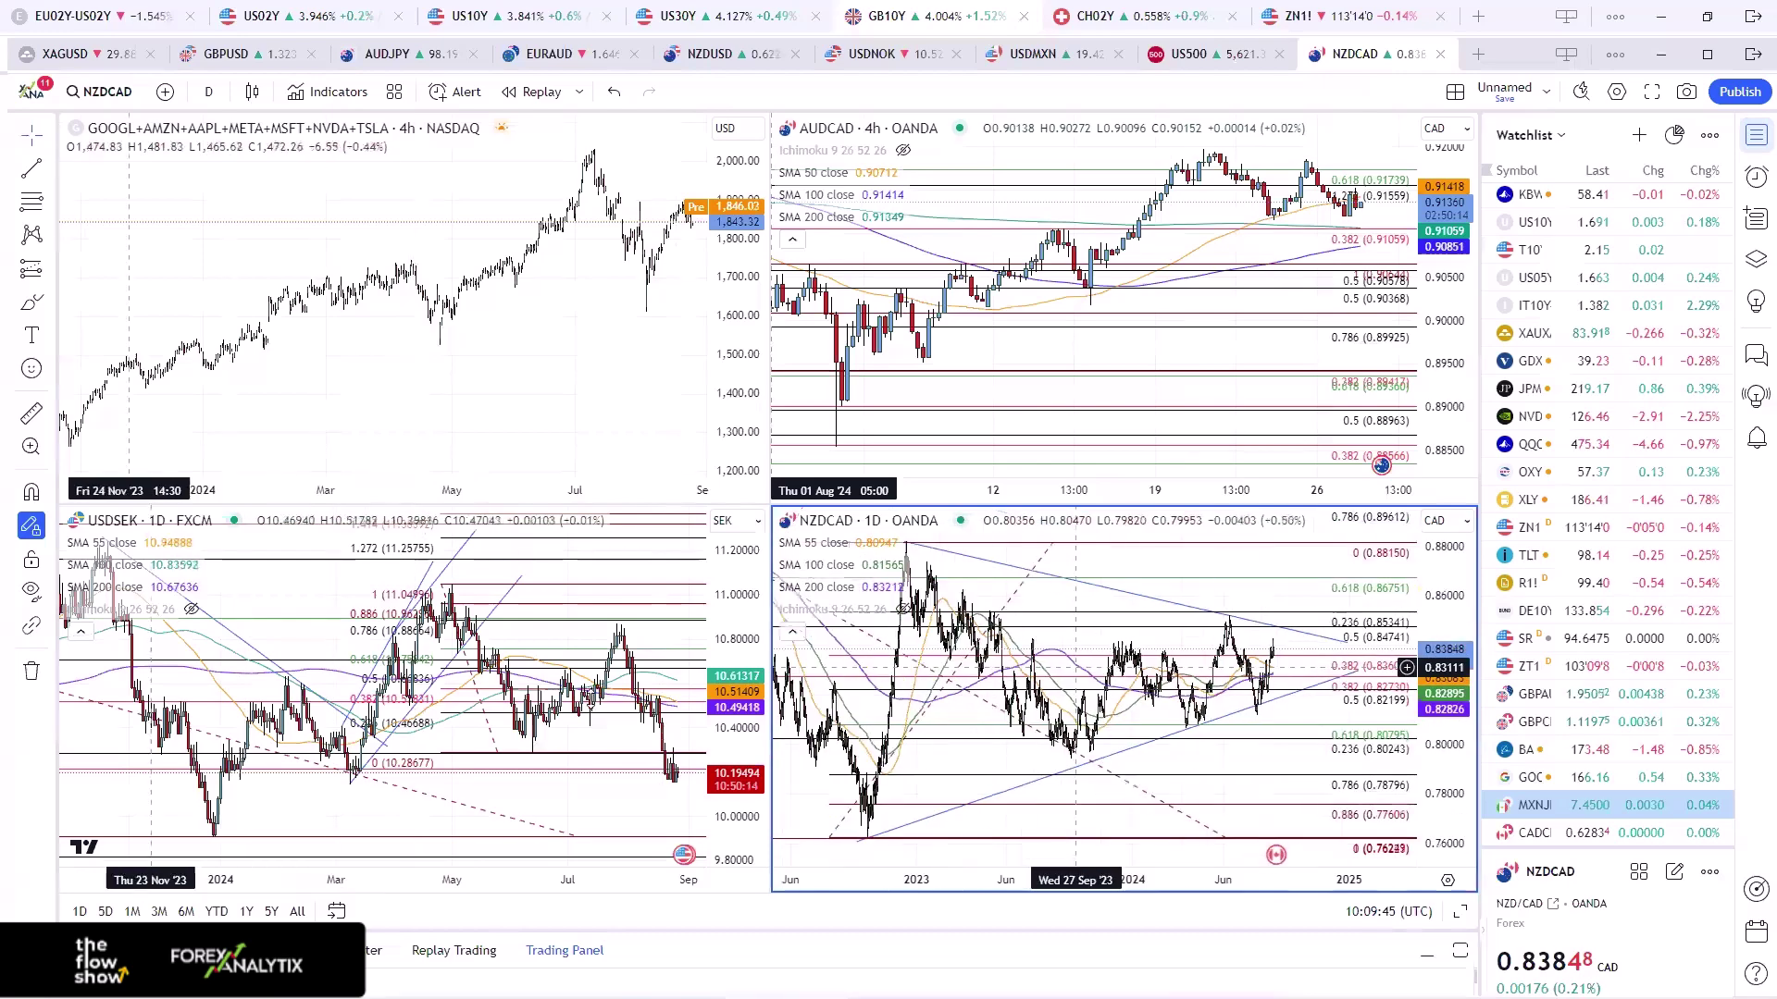
{"action": "scroll", "coordinate": [321, 682], "scroll_direction": "up", "scroll_amount": 2}
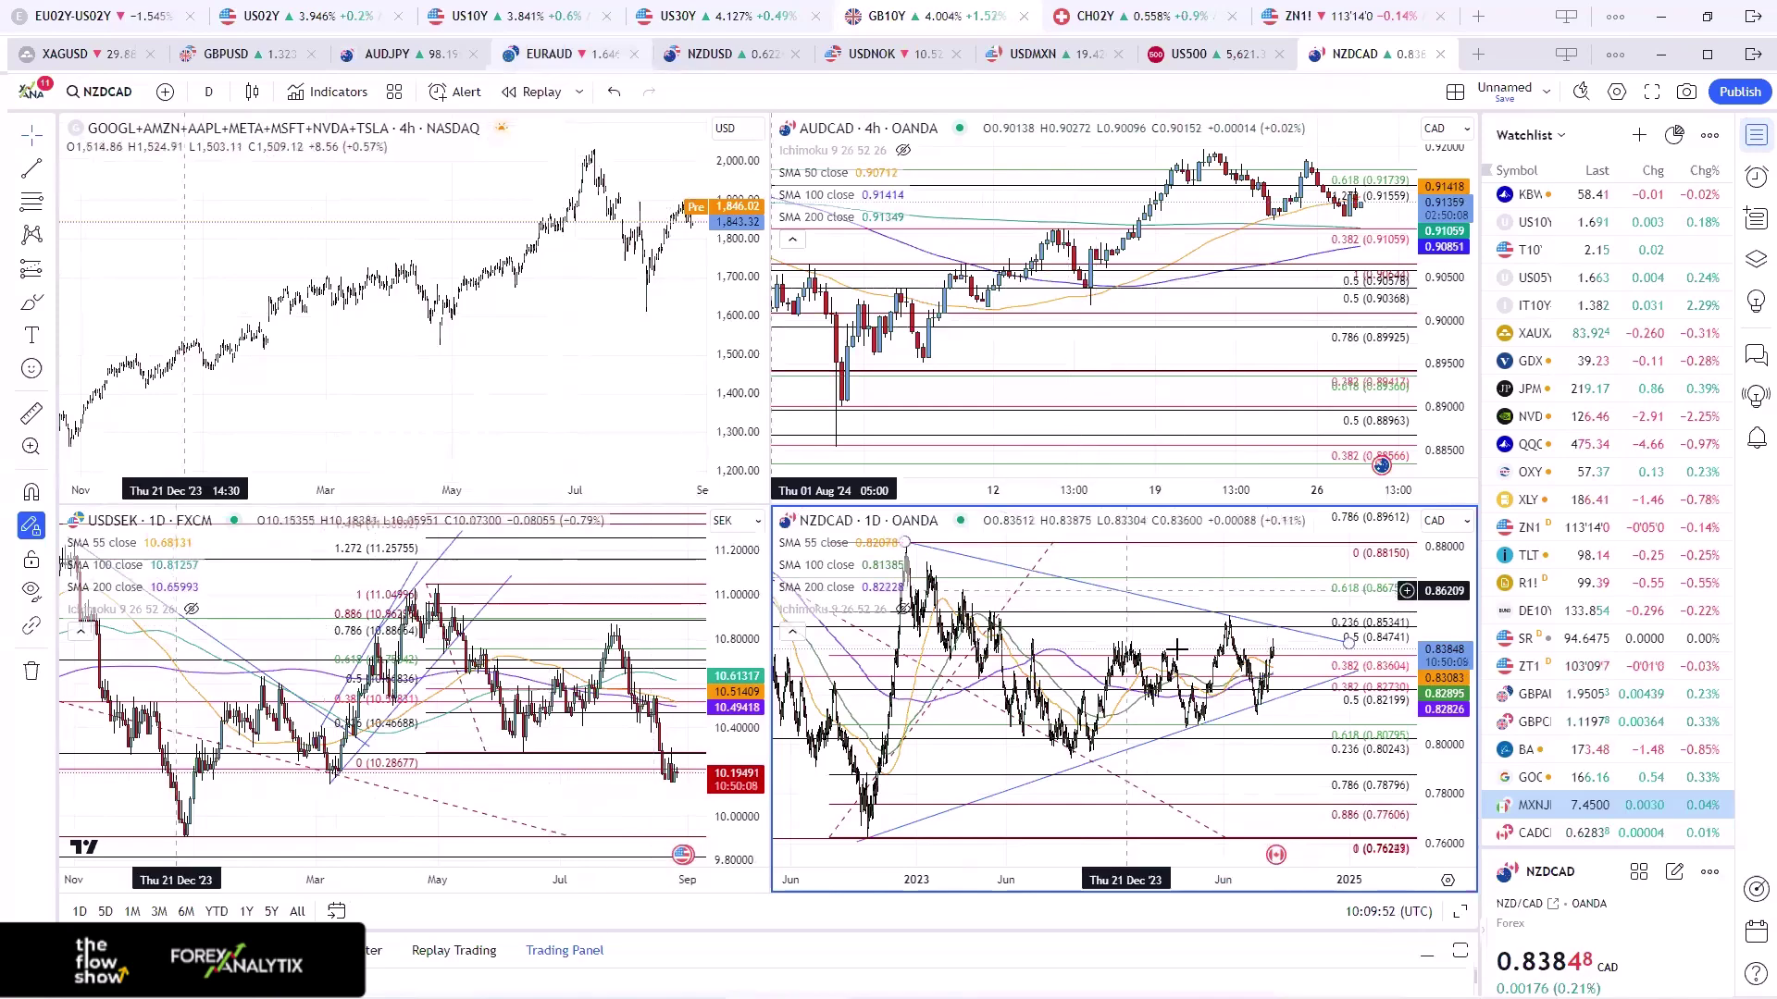
{"action": "left_click", "coordinate": [1086, 828]}
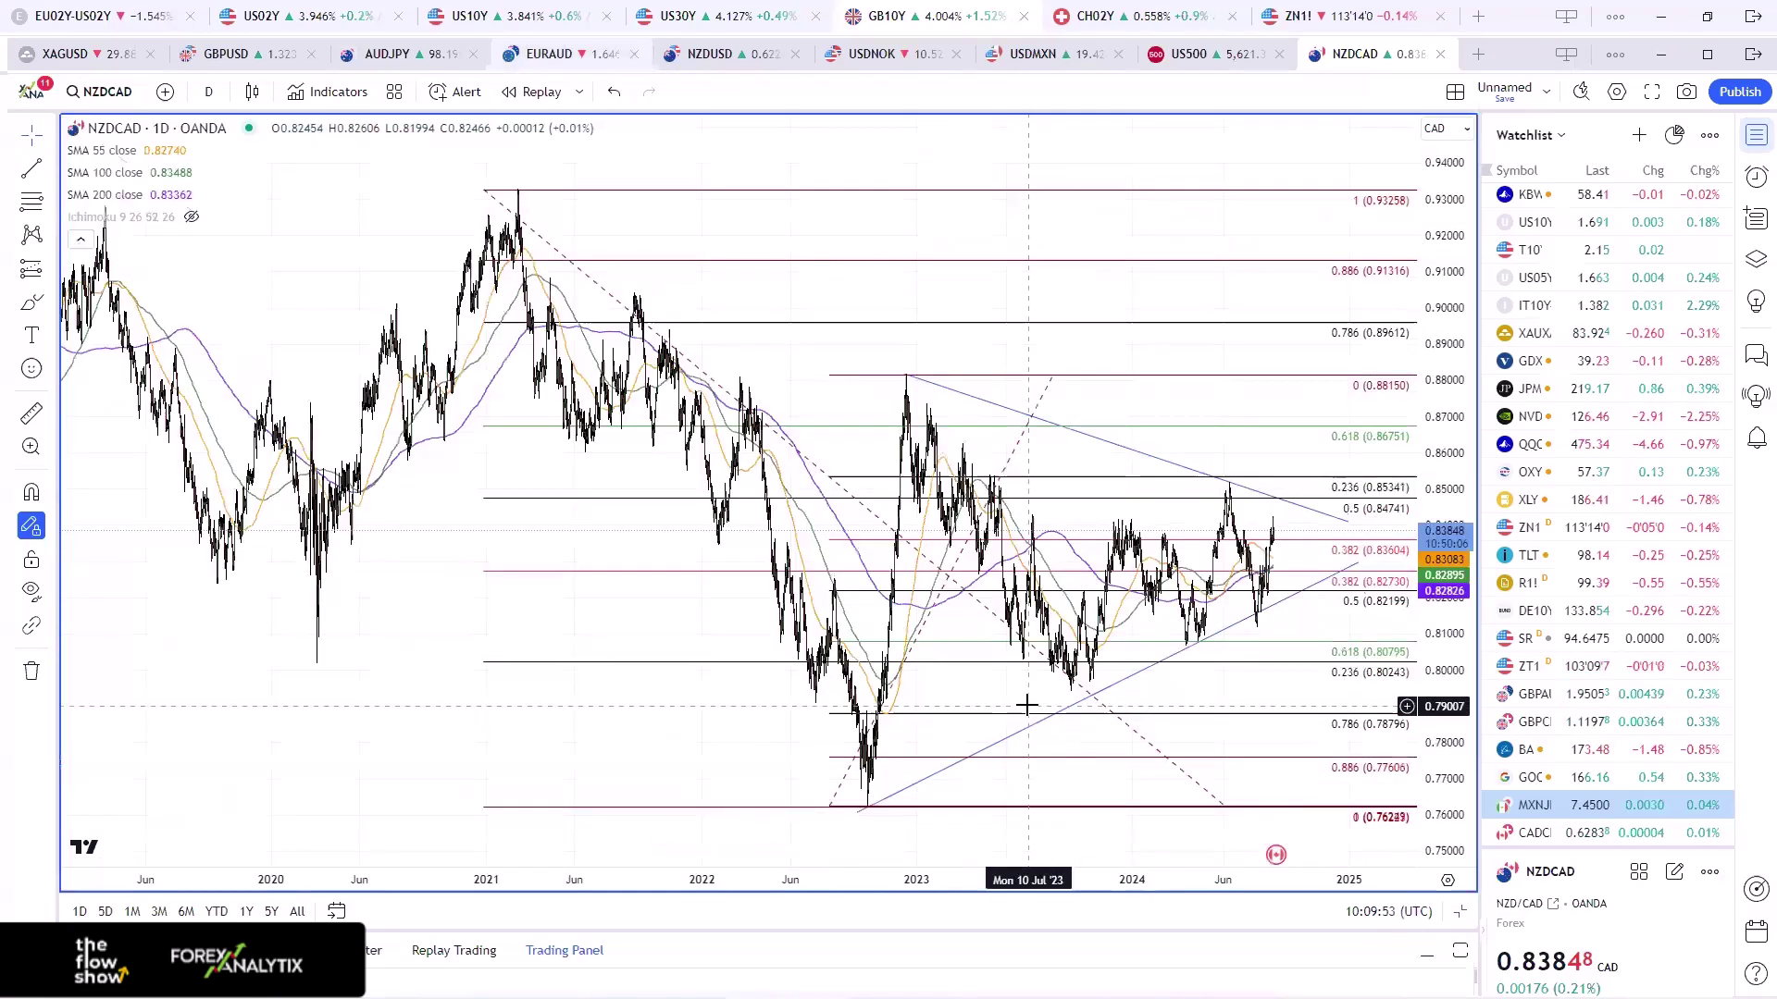
{"action": "scroll", "coordinate": [1025, 705], "scroll_direction": "up", "scroll_amount": 2}
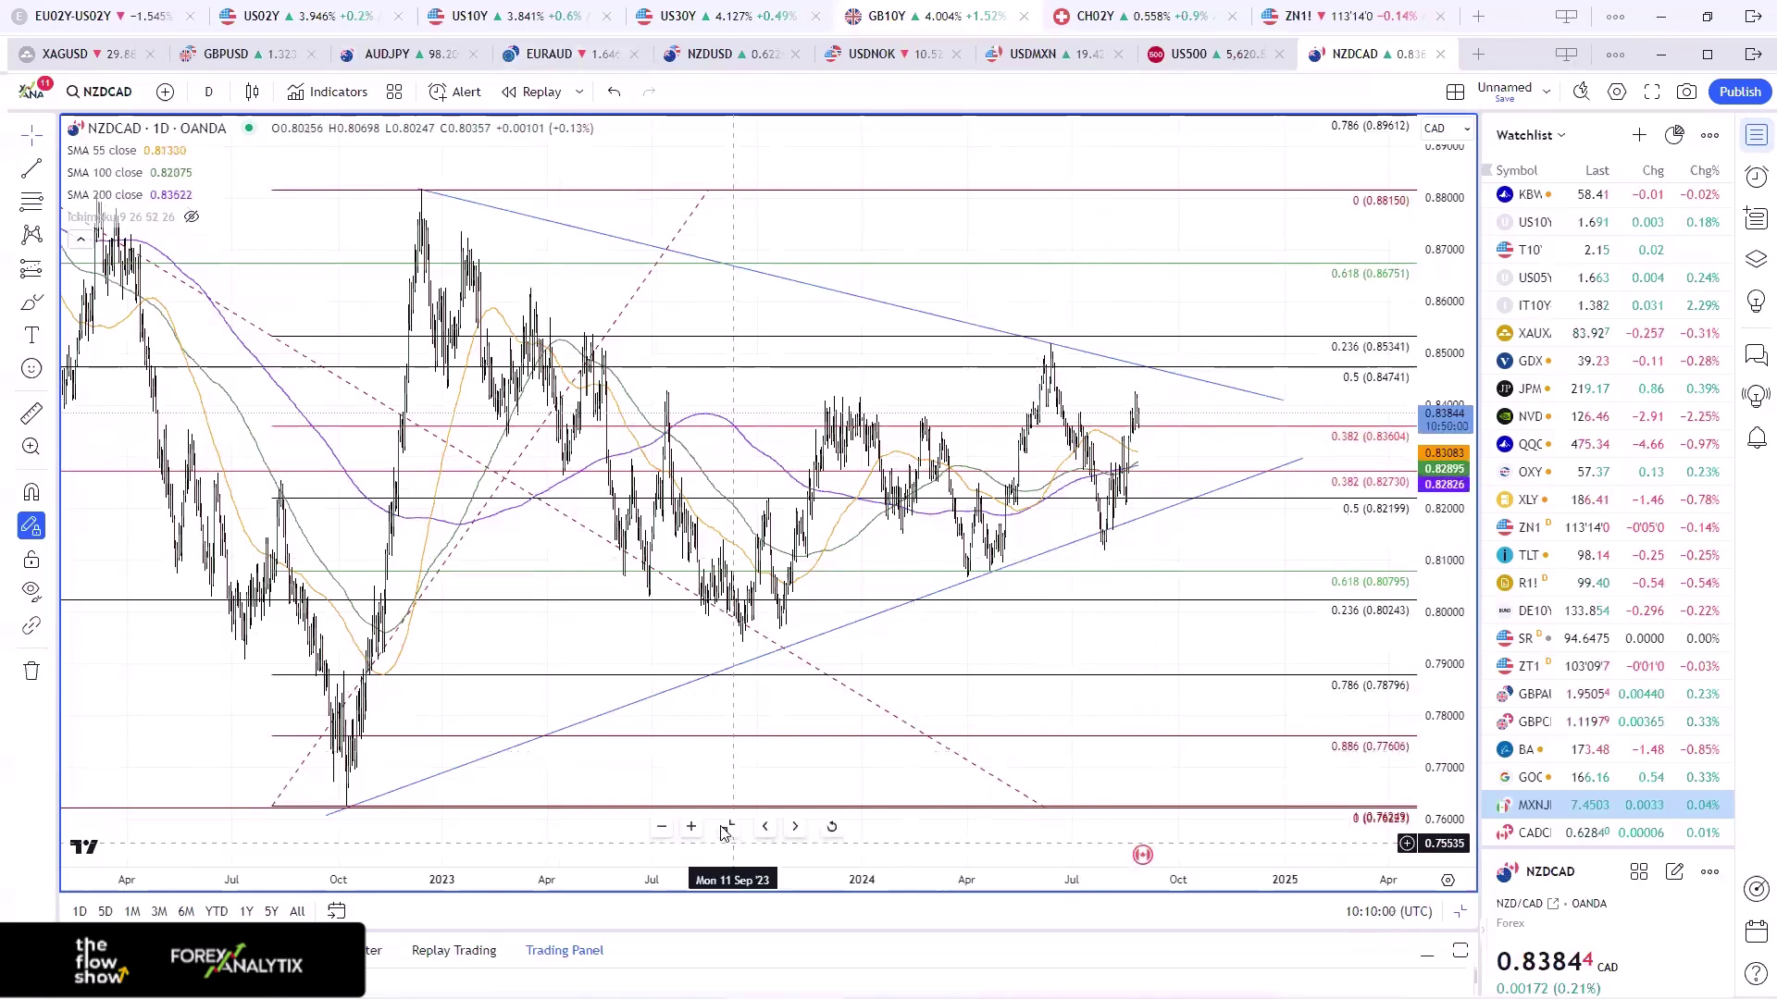
{"action": "key", "text": "alt+Return"}
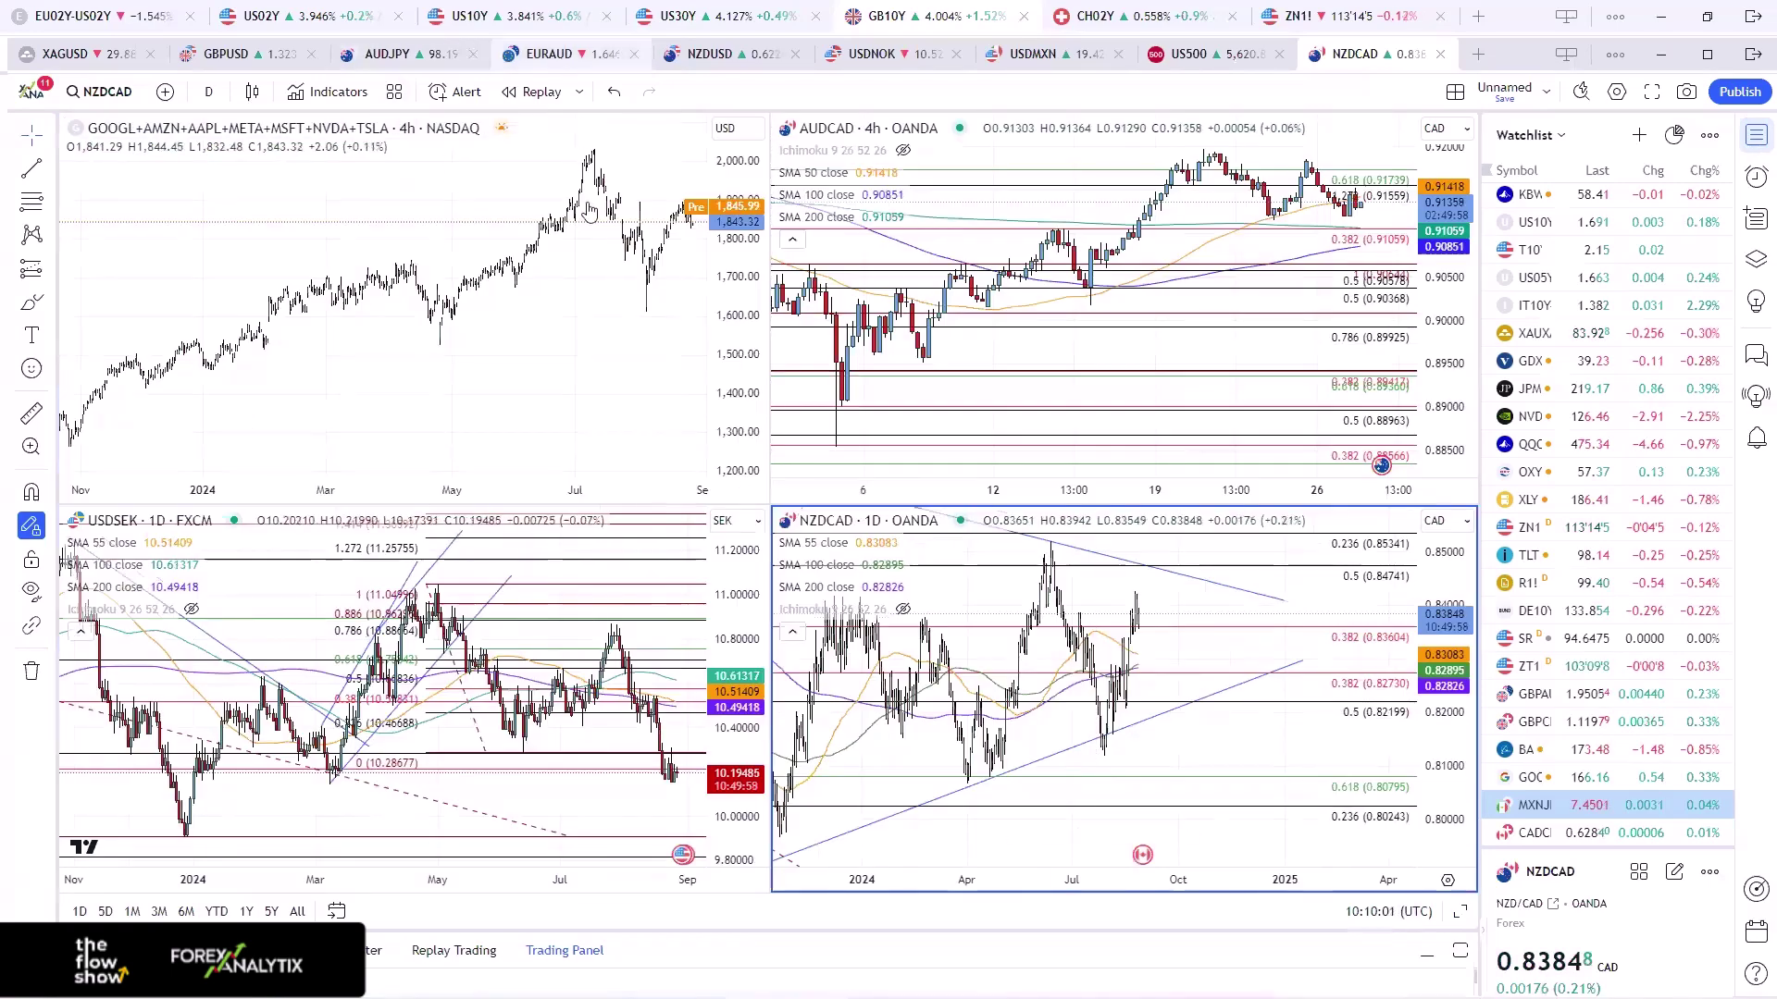
{"action": "left_click", "coordinate": [549, 54]}
{"action": "key", "text": "alt+Return"}
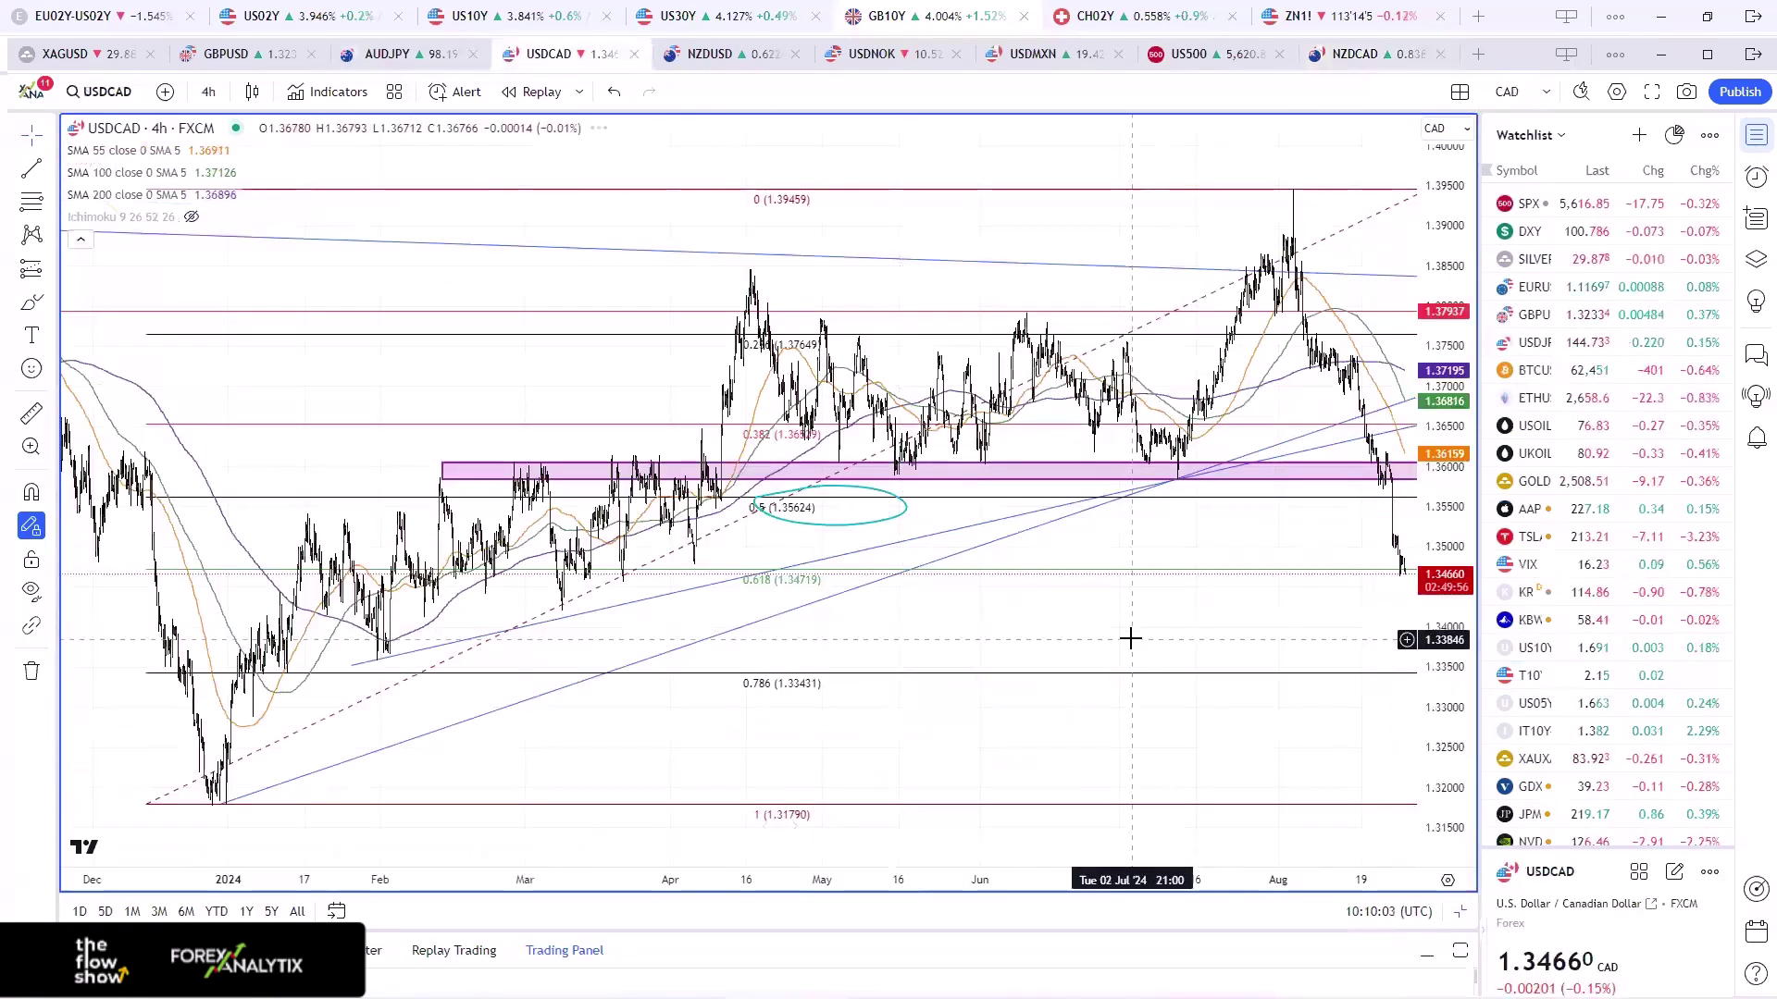
- Pan USDCAD left, switch it to 1-day candles, zoom, and restore the four-chart grid
{"action": "scroll", "coordinate": [1130, 639], "scroll_direction": "down", "scroll_amount": 5}
{"action": "left_click_drag", "start_coordinate": [1003, 166], "coordinate": [642, 170]}
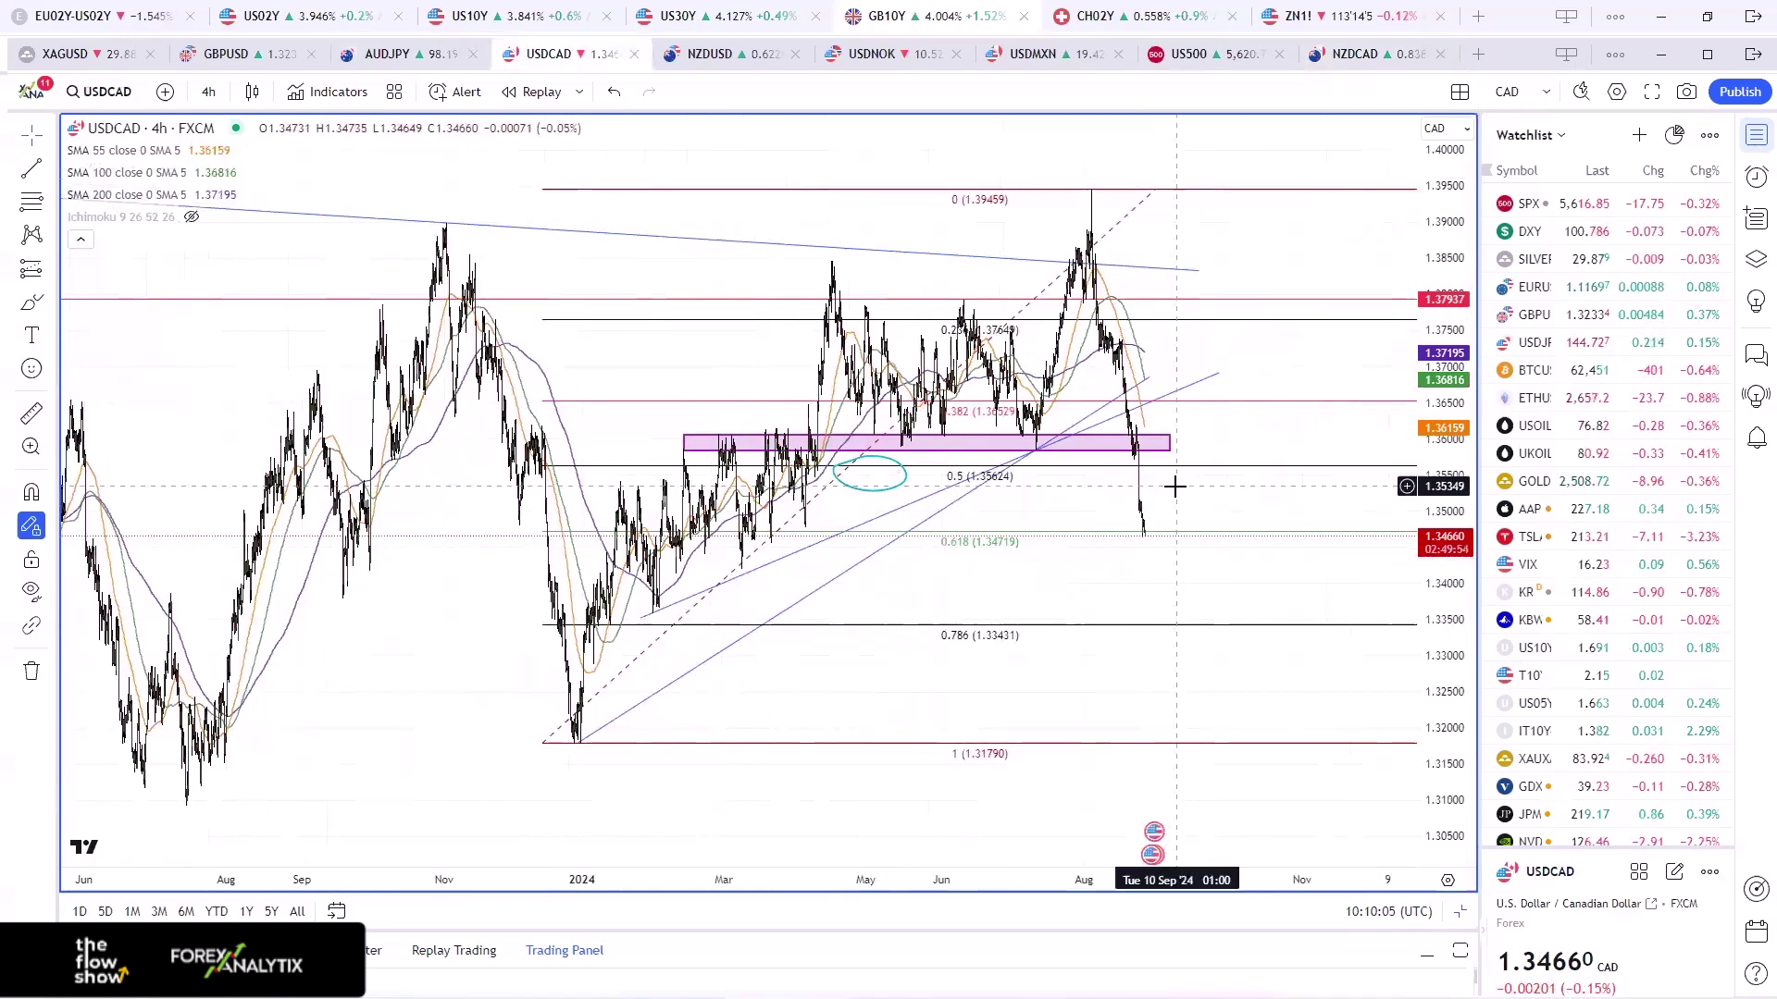
{"action": "scroll", "coordinate": [1175, 486], "scroll_direction": "down", "scroll_amount": 1}
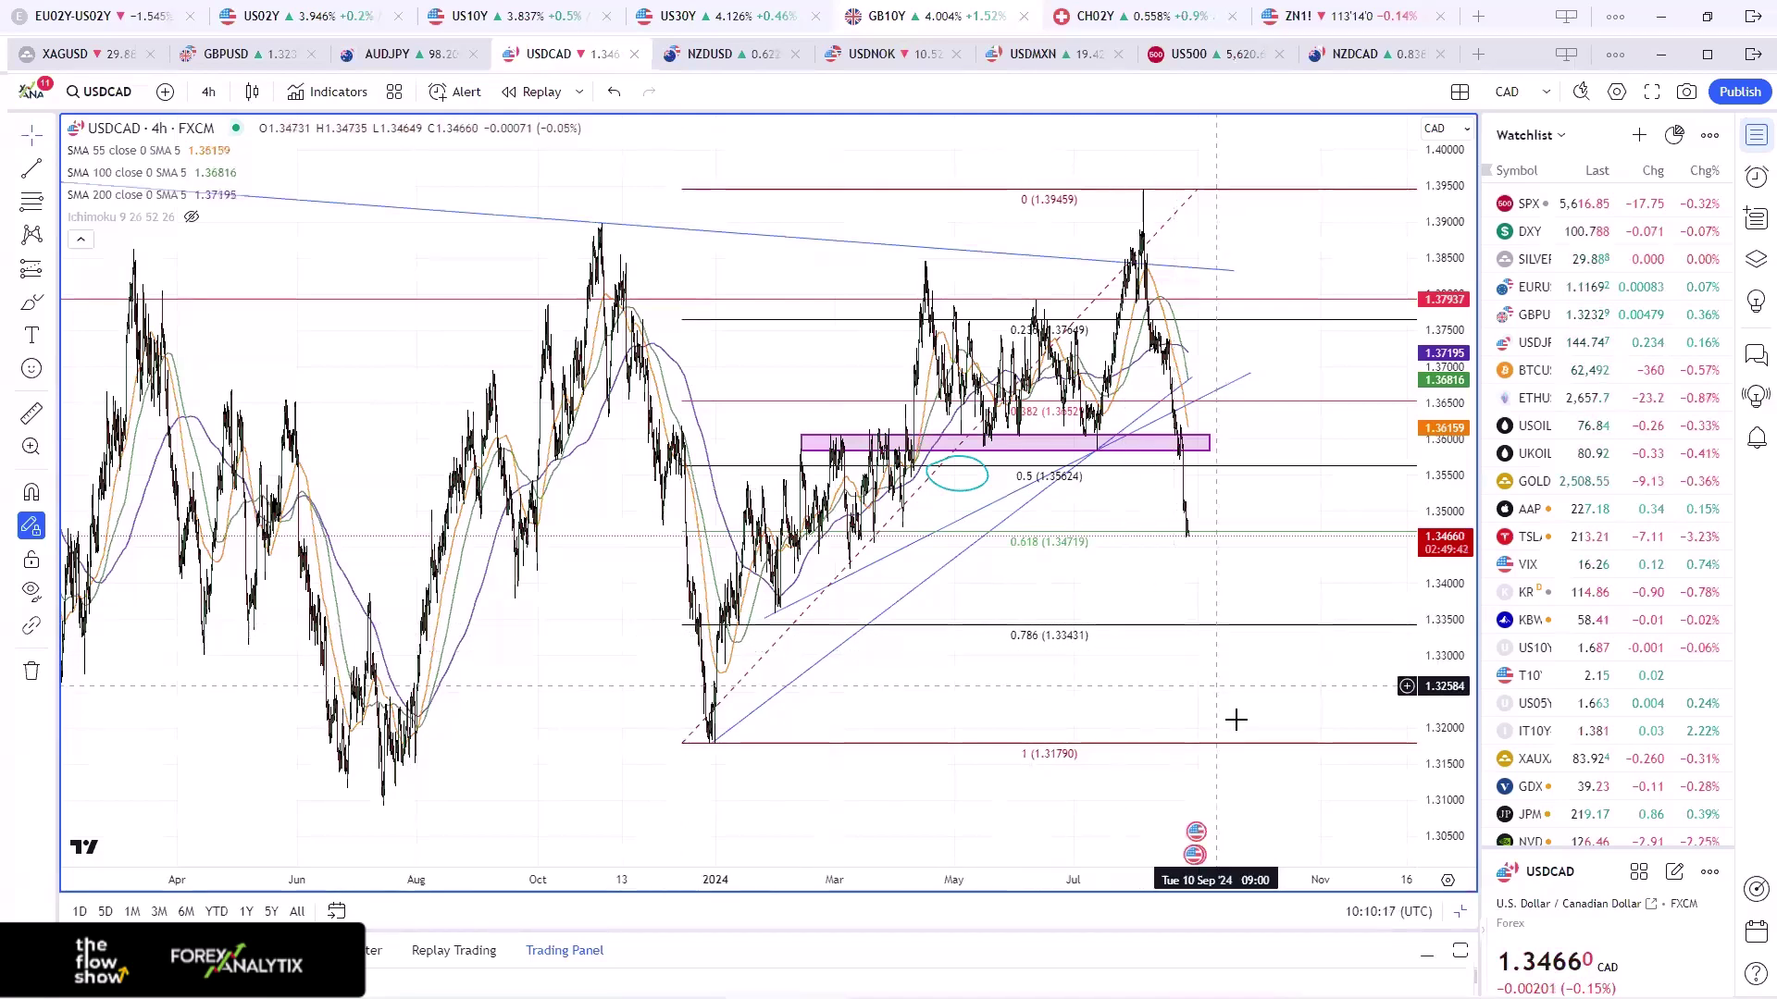
{"action": "left_click", "coordinate": [209, 91]}
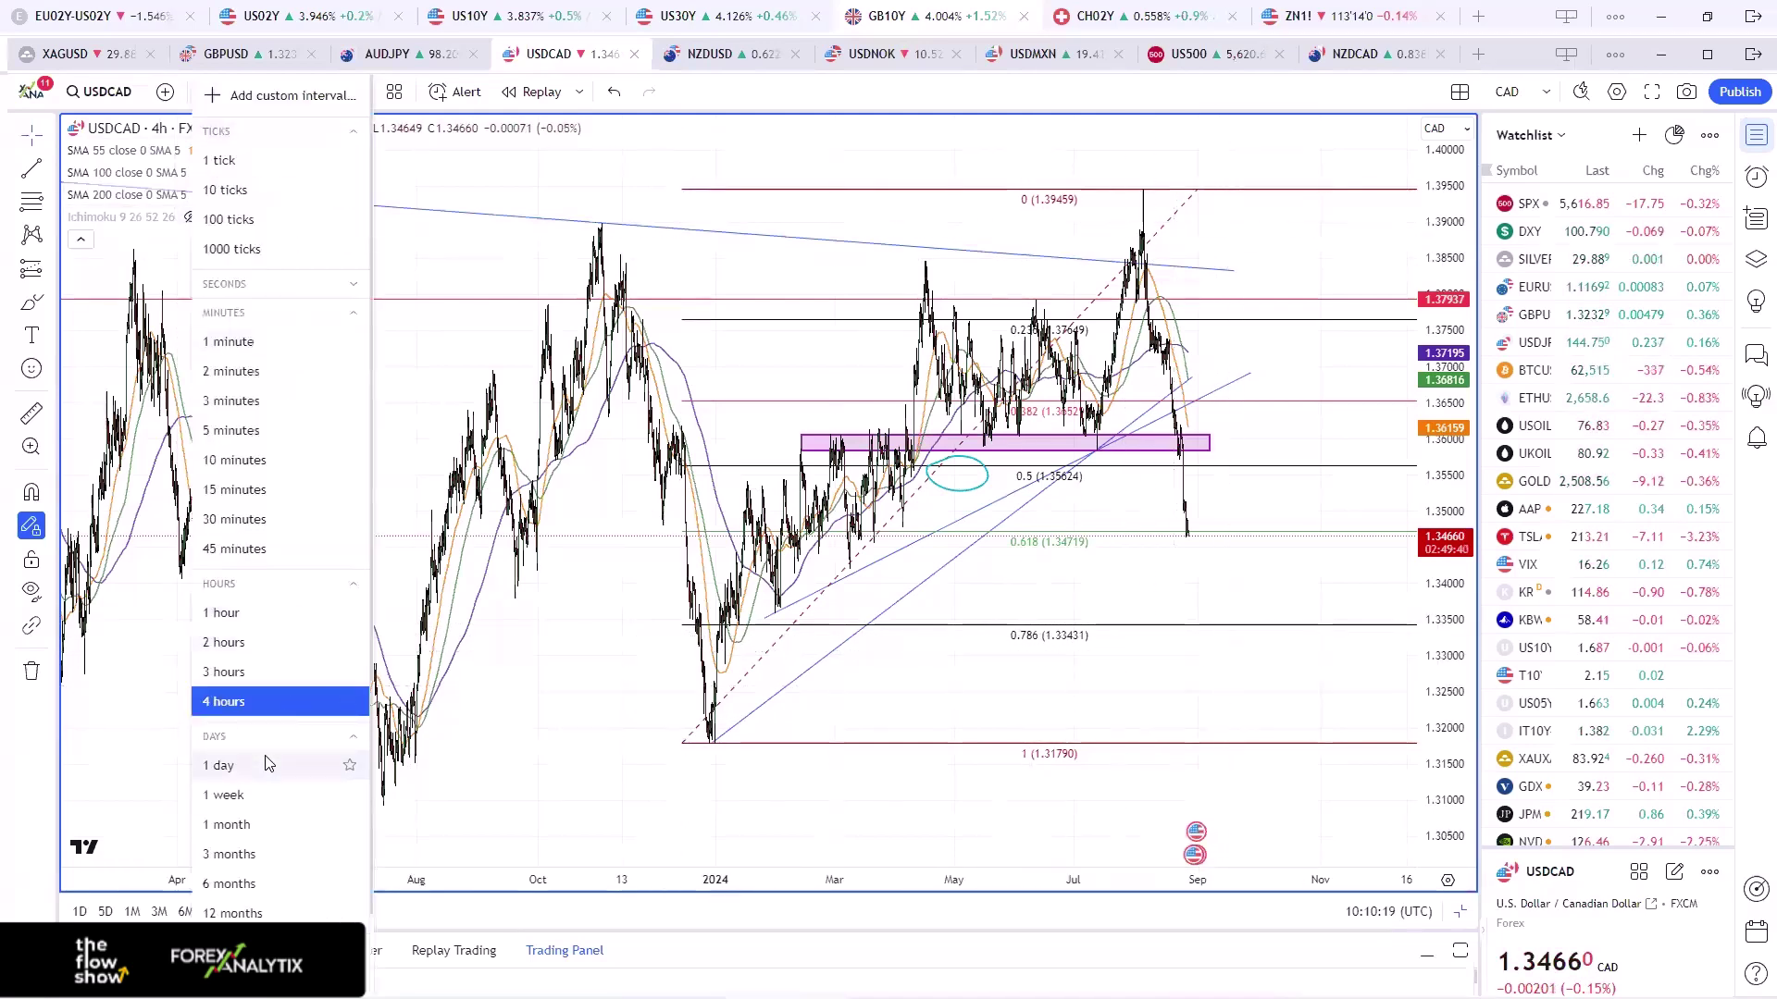
{"action": "left_click", "coordinate": [266, 762]}
{"action": "scroll", "coordinate": [932, 701], "scroll_direction": "up", "scroll_amount": 3}
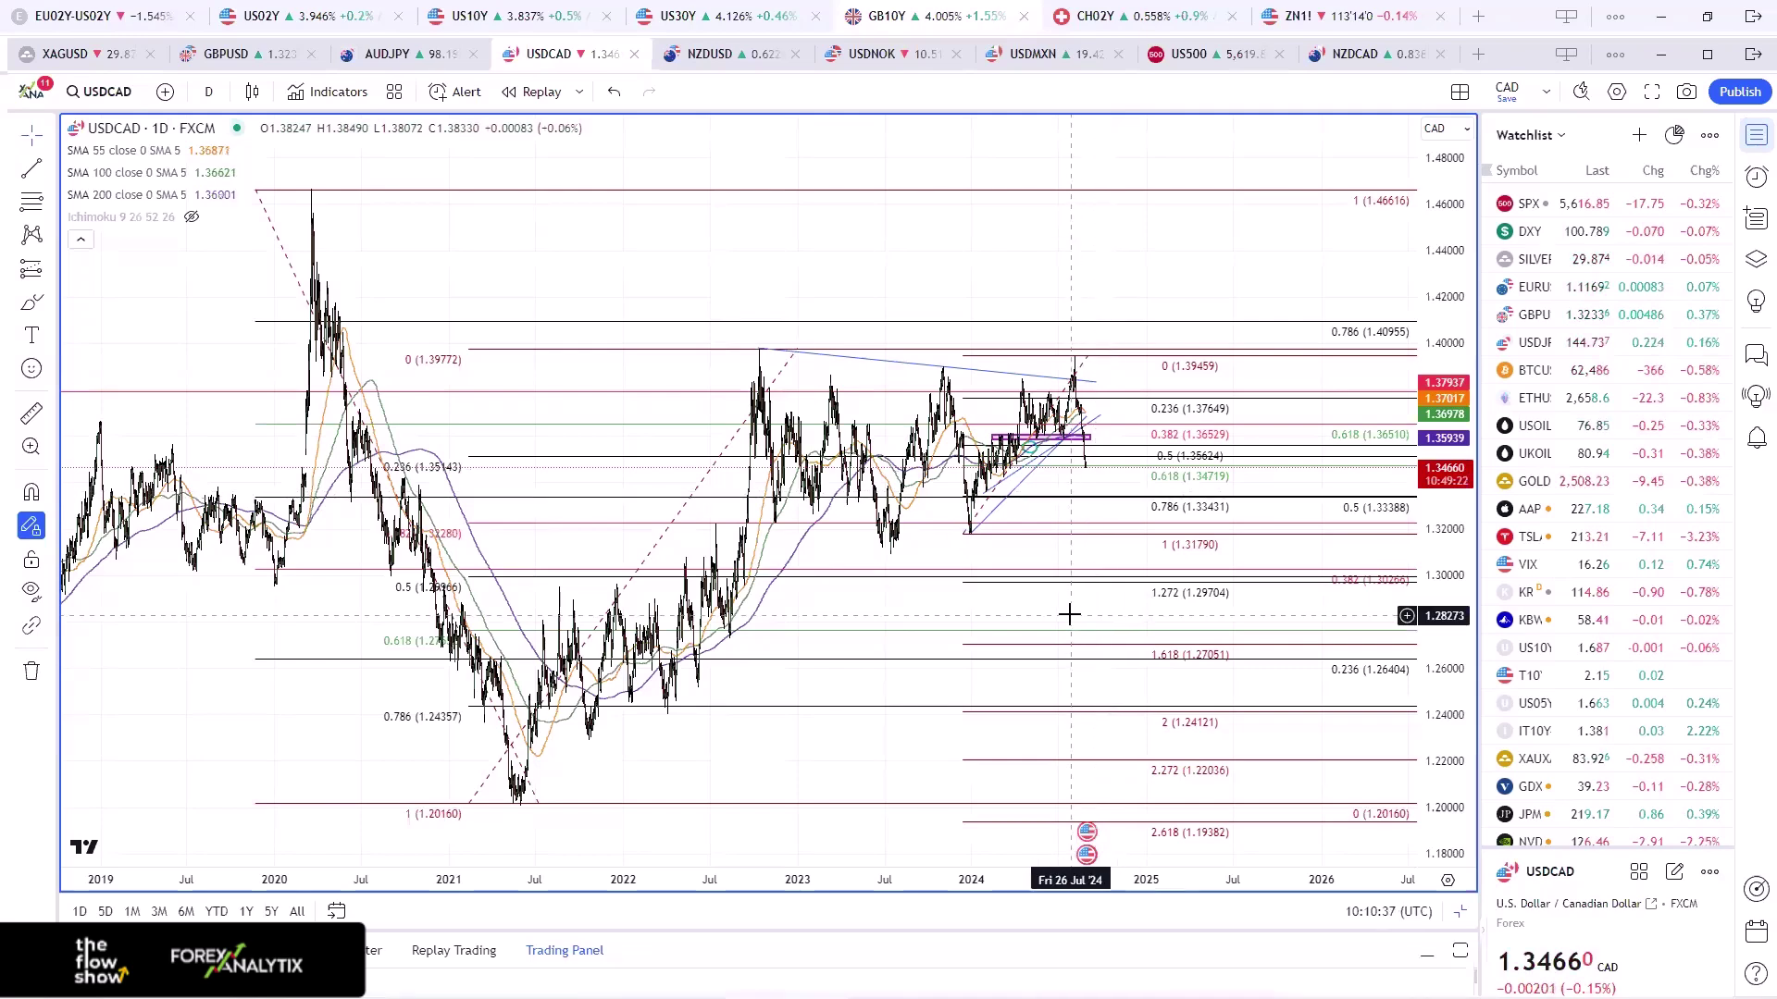
{"action": "scroll", "coordinate": [938, 410], "scroll_direction": "up", "scroll_amount": 3}
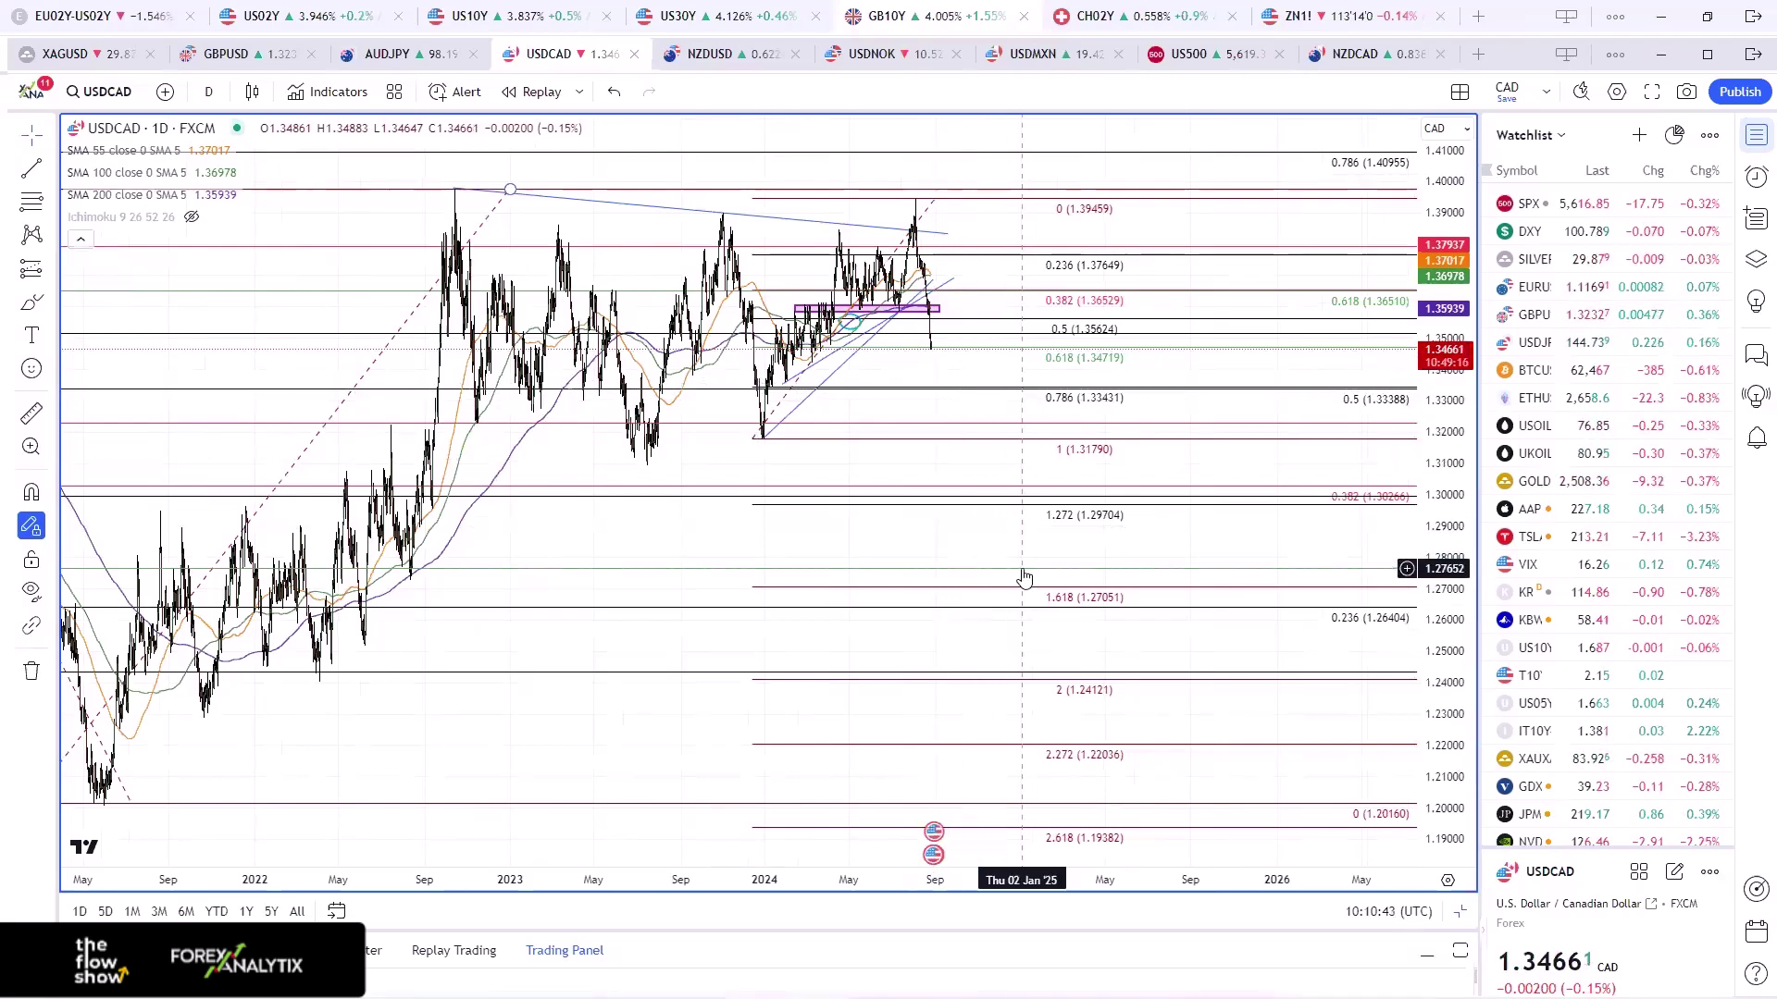
{"action": "scroll", "coordinate": [1023, 579], "scroll_direction": "down", "scroll_amount": 3}
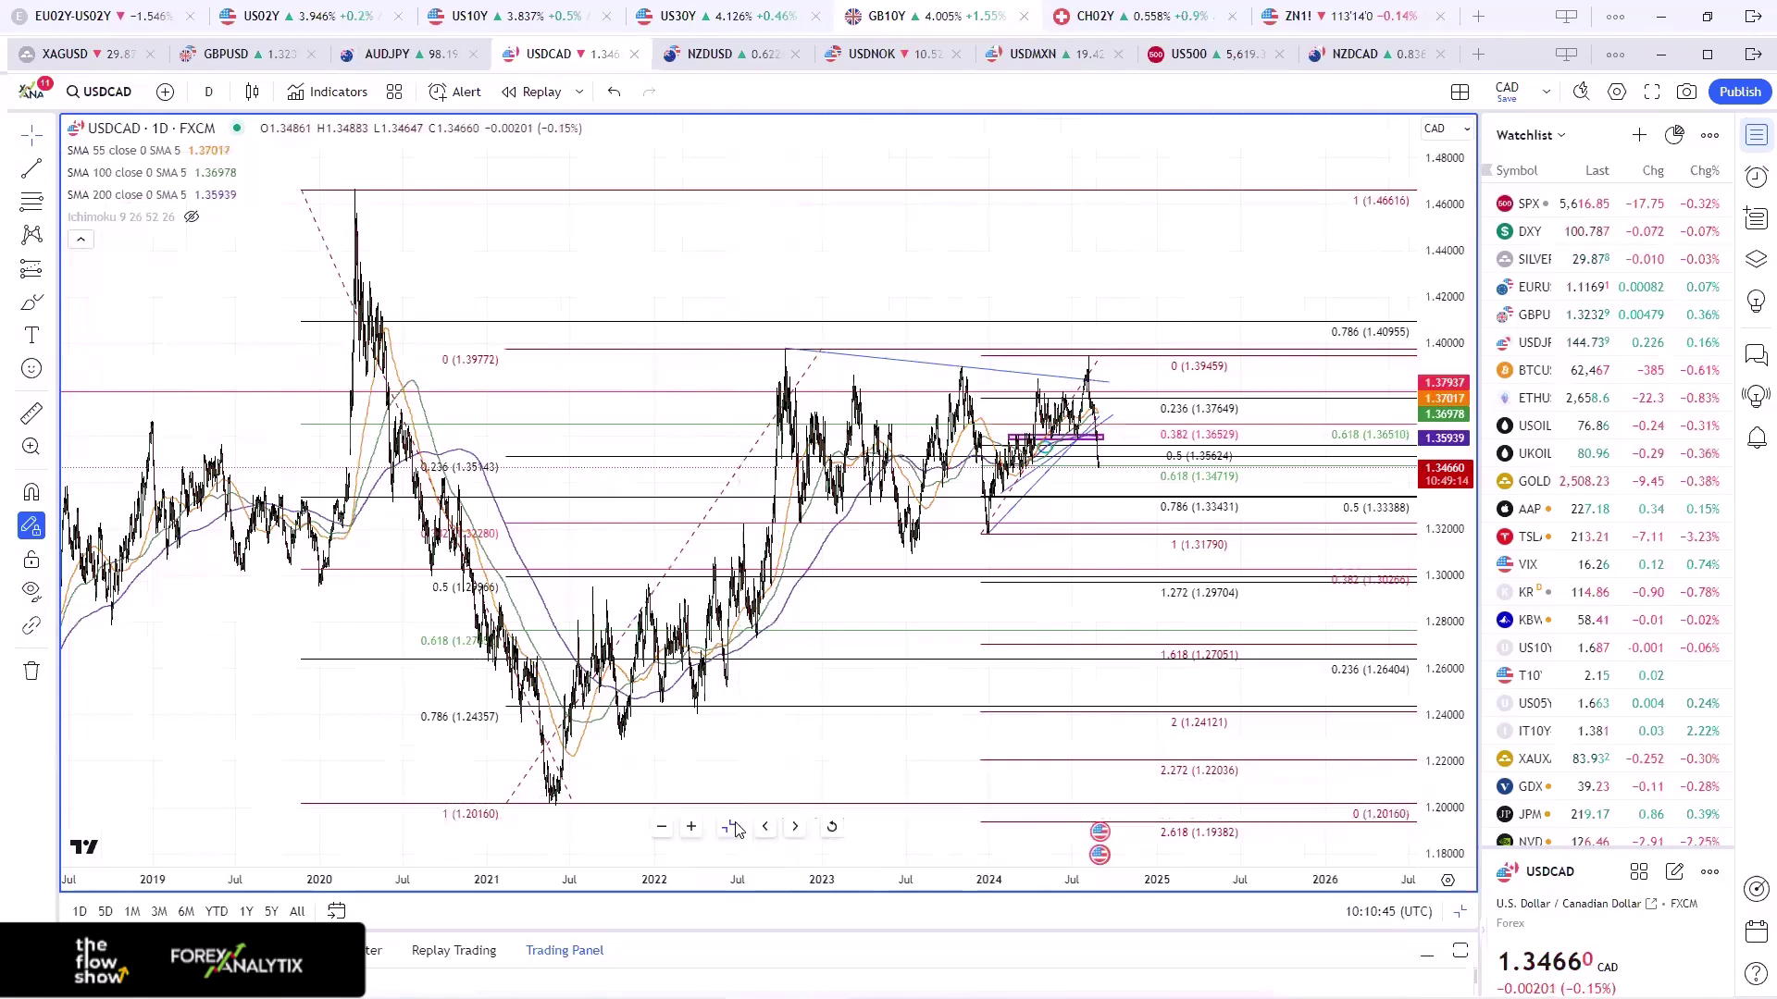
{"action": "key", "text": "alt+Return"}
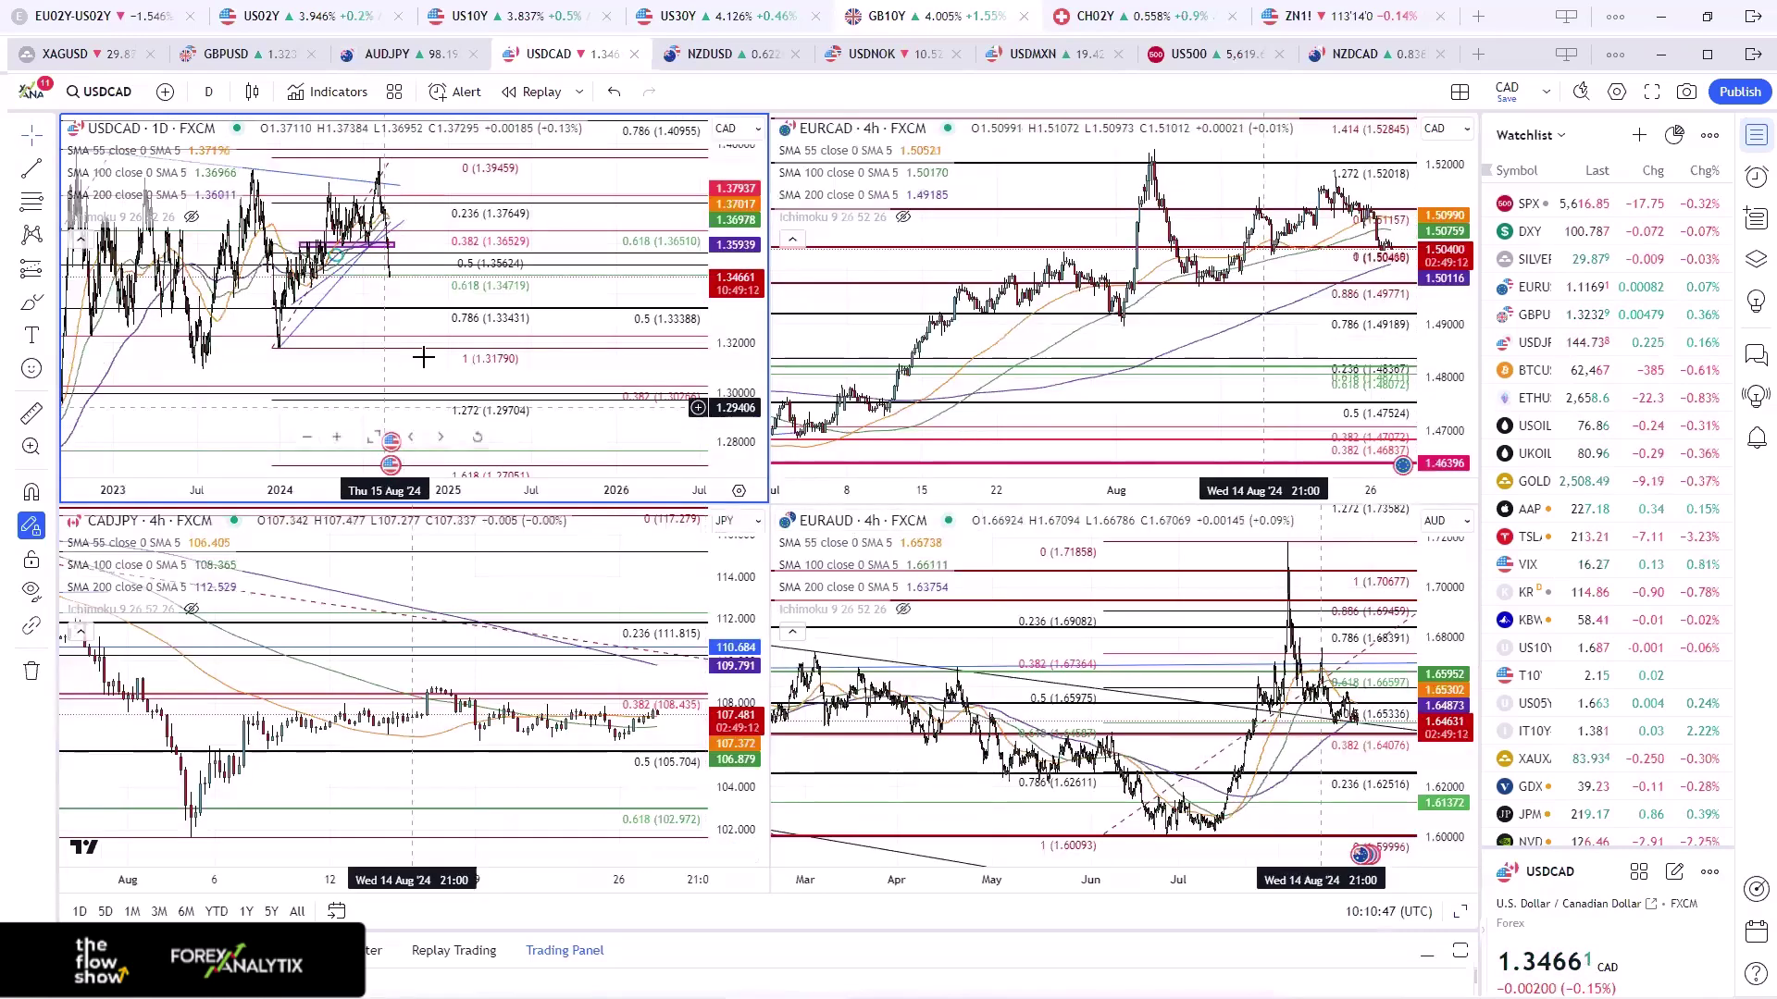
- Go via the NZDUSD tab to the XAGUSD layout and maximize the USOIL daily chart, zooming in
{"action": "scroll", "coordinate": [435, 350], "scroll_direction": "down", "scroll_amount": 3}
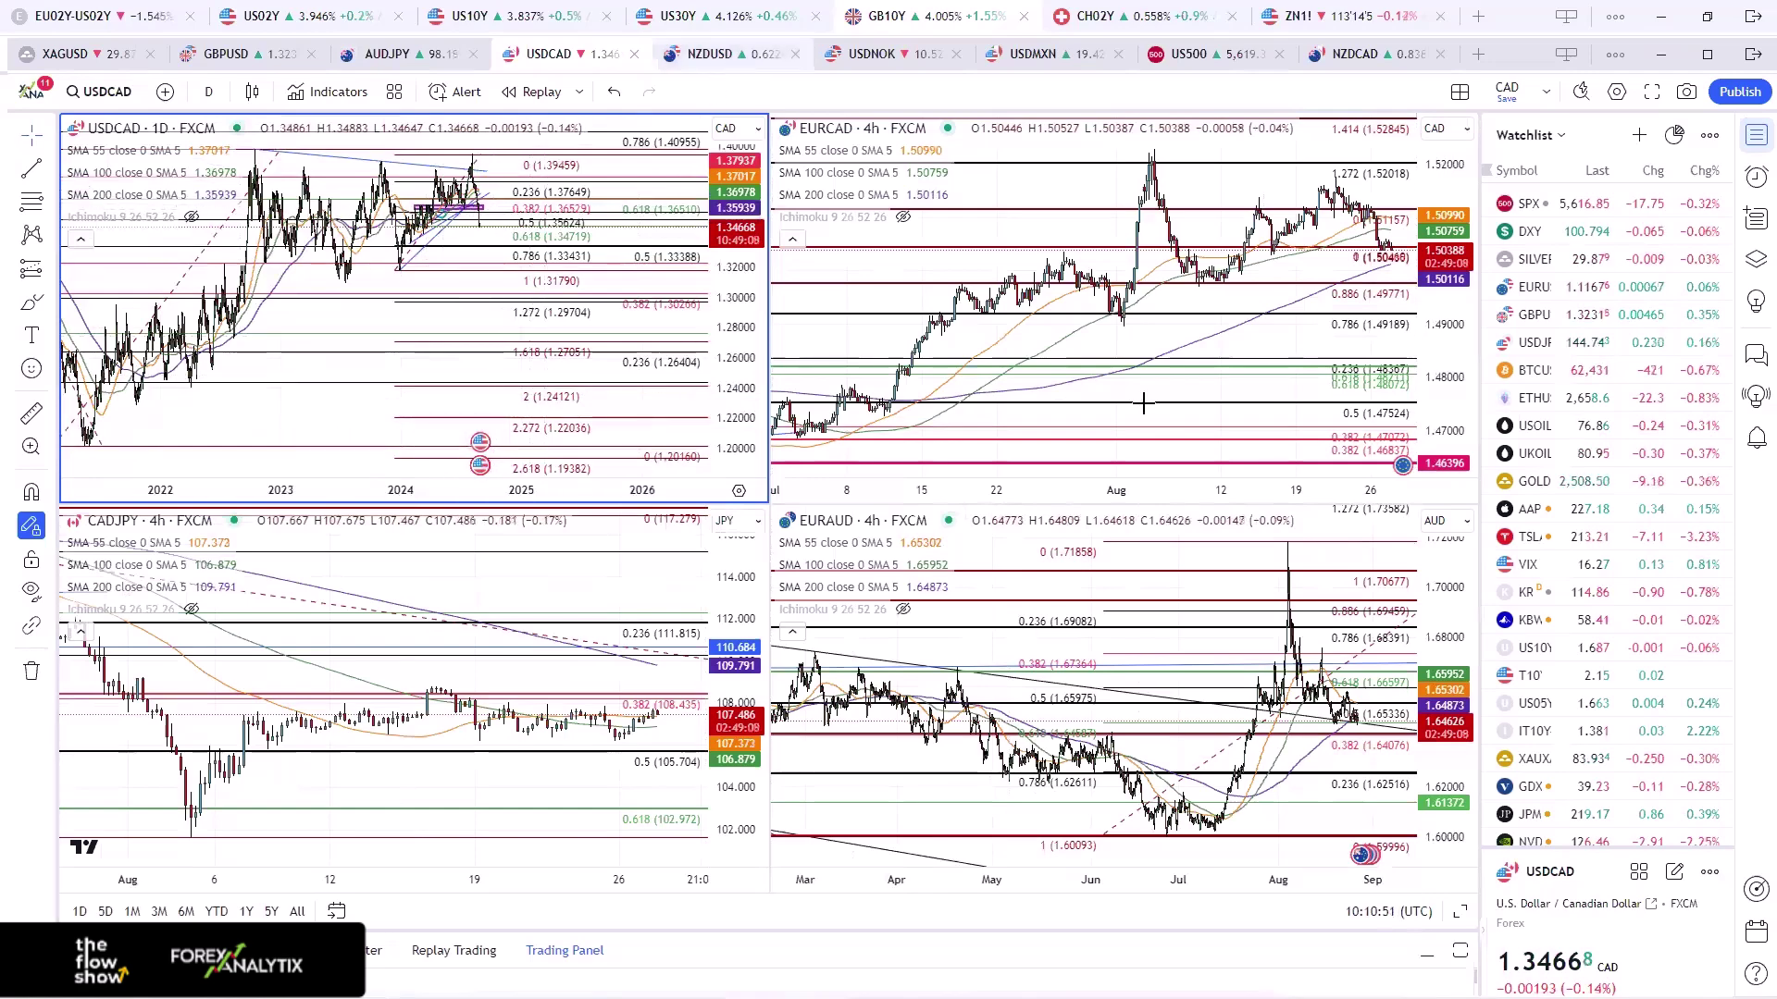
{"action": "left_click", "coordinate": [710, 54]}
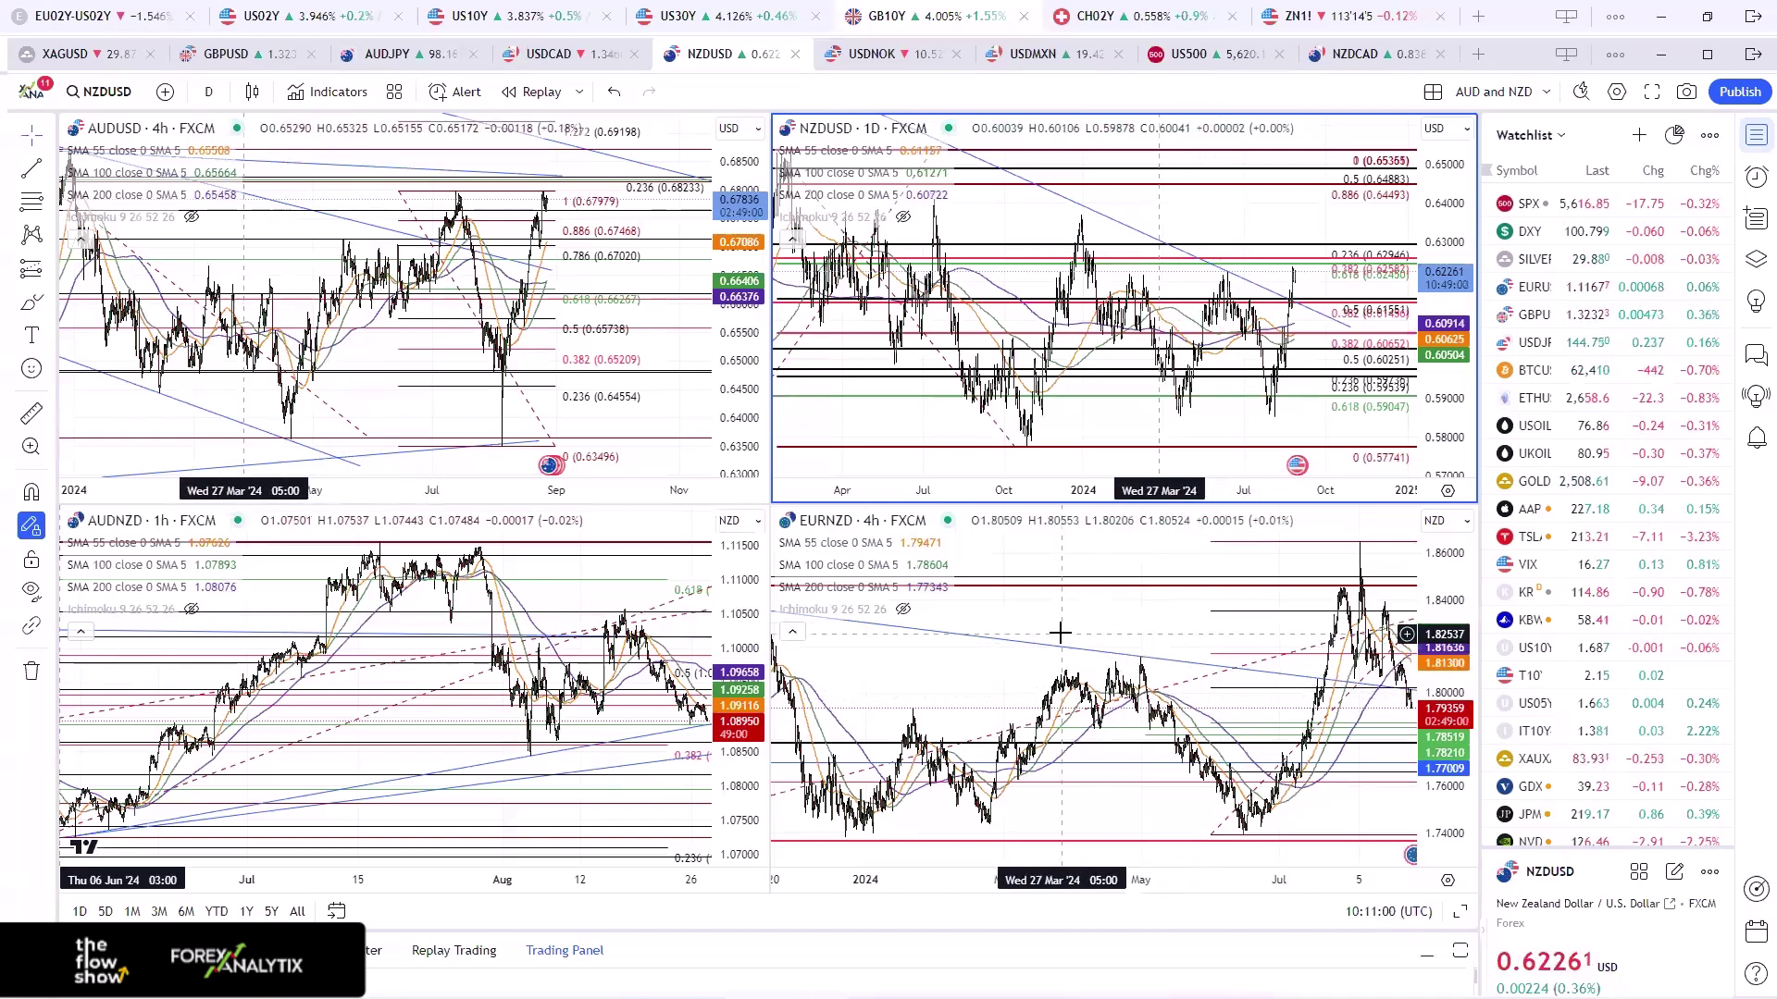
{"action": "left_click", "coordinate": [115, 62]}
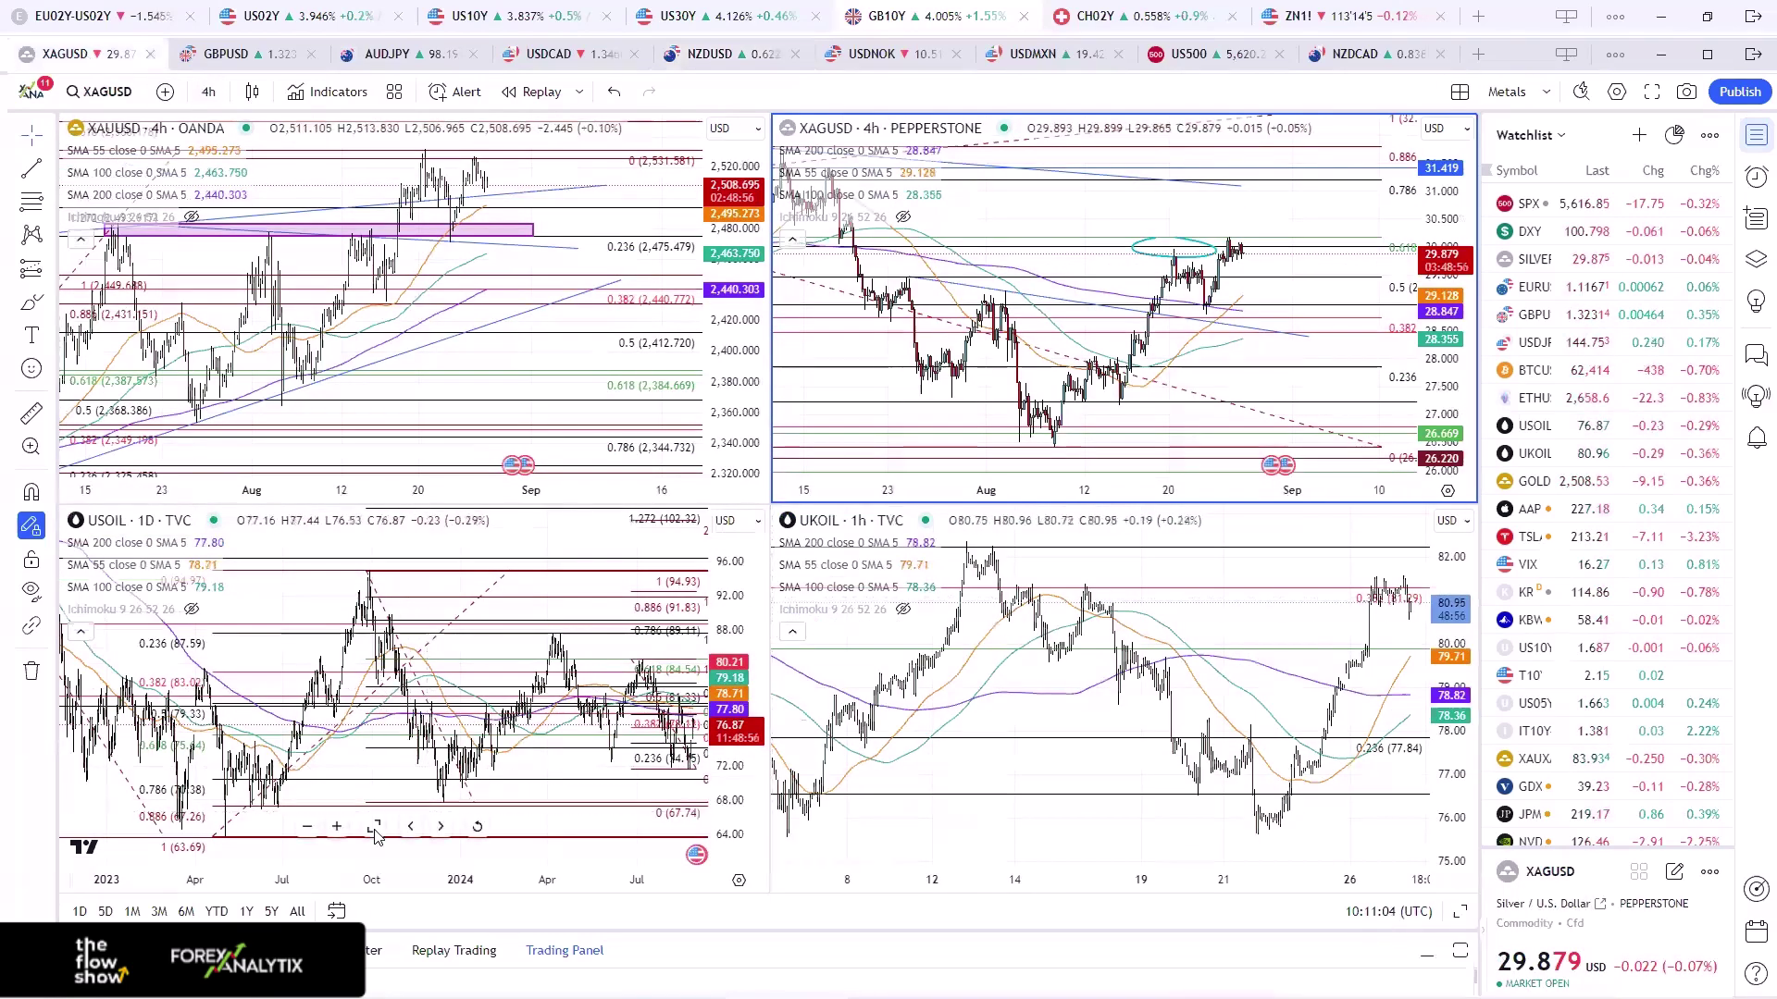
{"action": "left_click", "coordinate": [375, 830]}
{"action": "scroll", "coordinate": [873, 727], "scroll_direction": "up", "scroll_amount": 5}
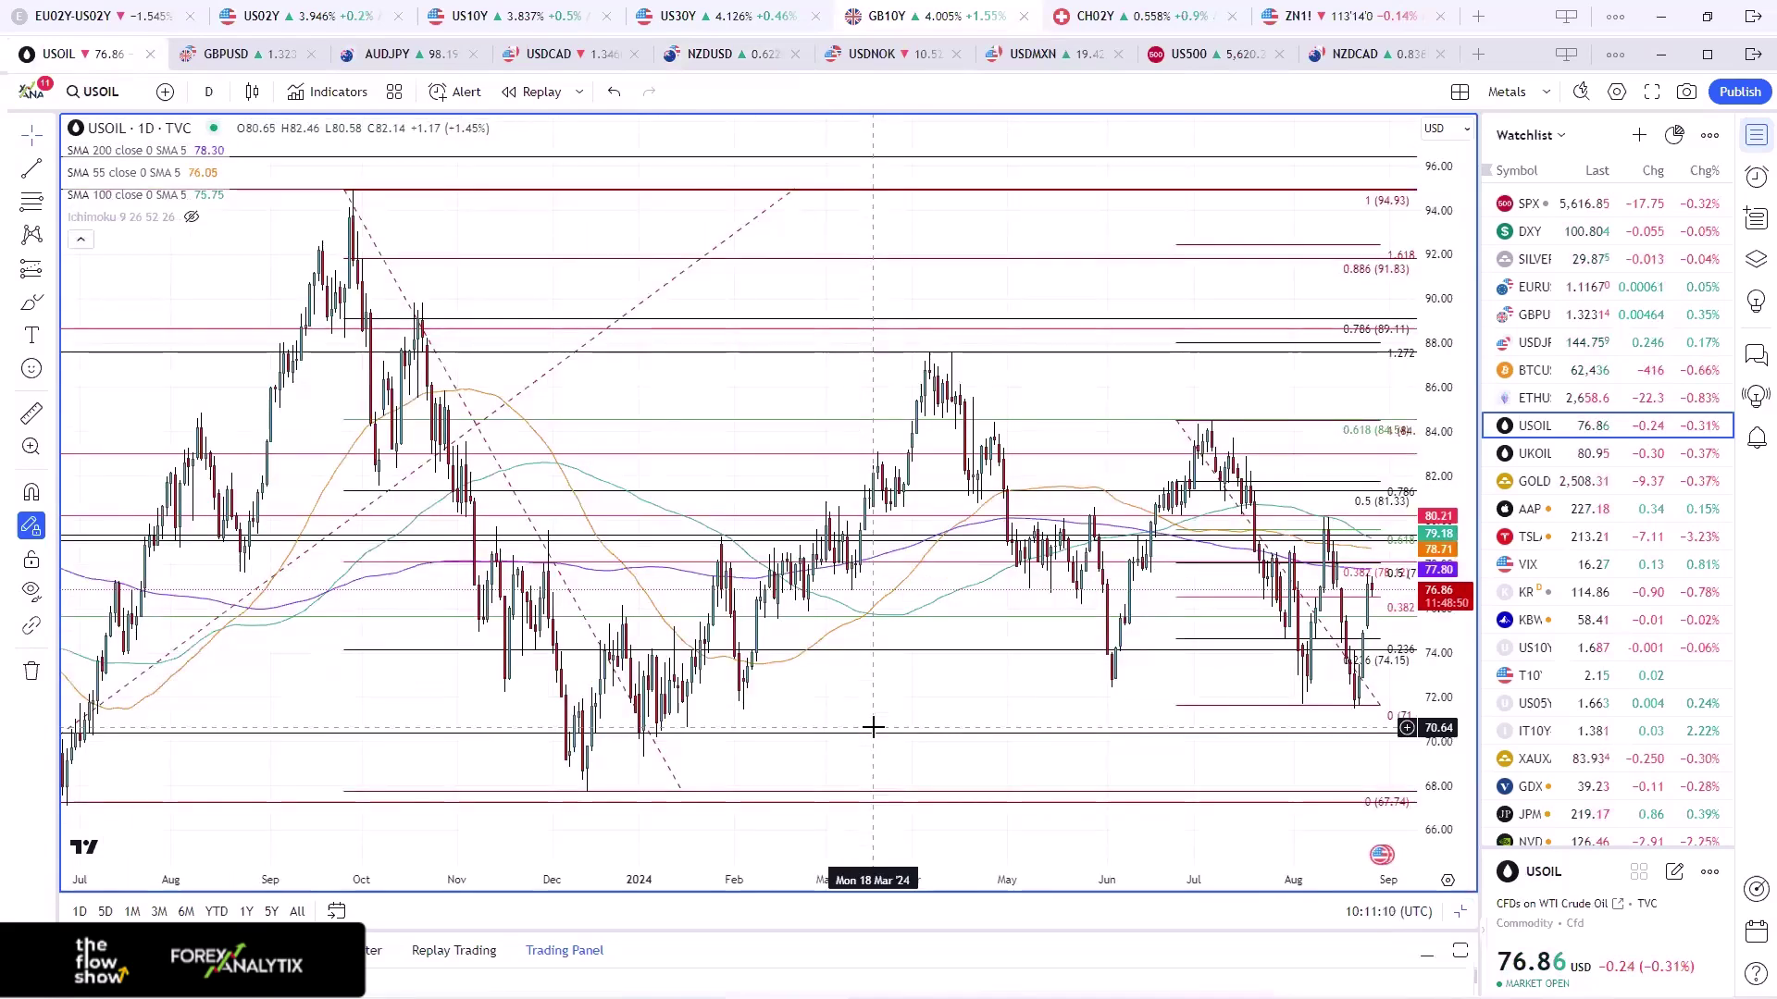
- Pan the USOIL daily chart to start at November and select the 84.51–71.63 Fibonacci retracement
{"action": "scroll", "coordinate": [873, 727], "scroll_direction": "up", "scroll_amount": 2}
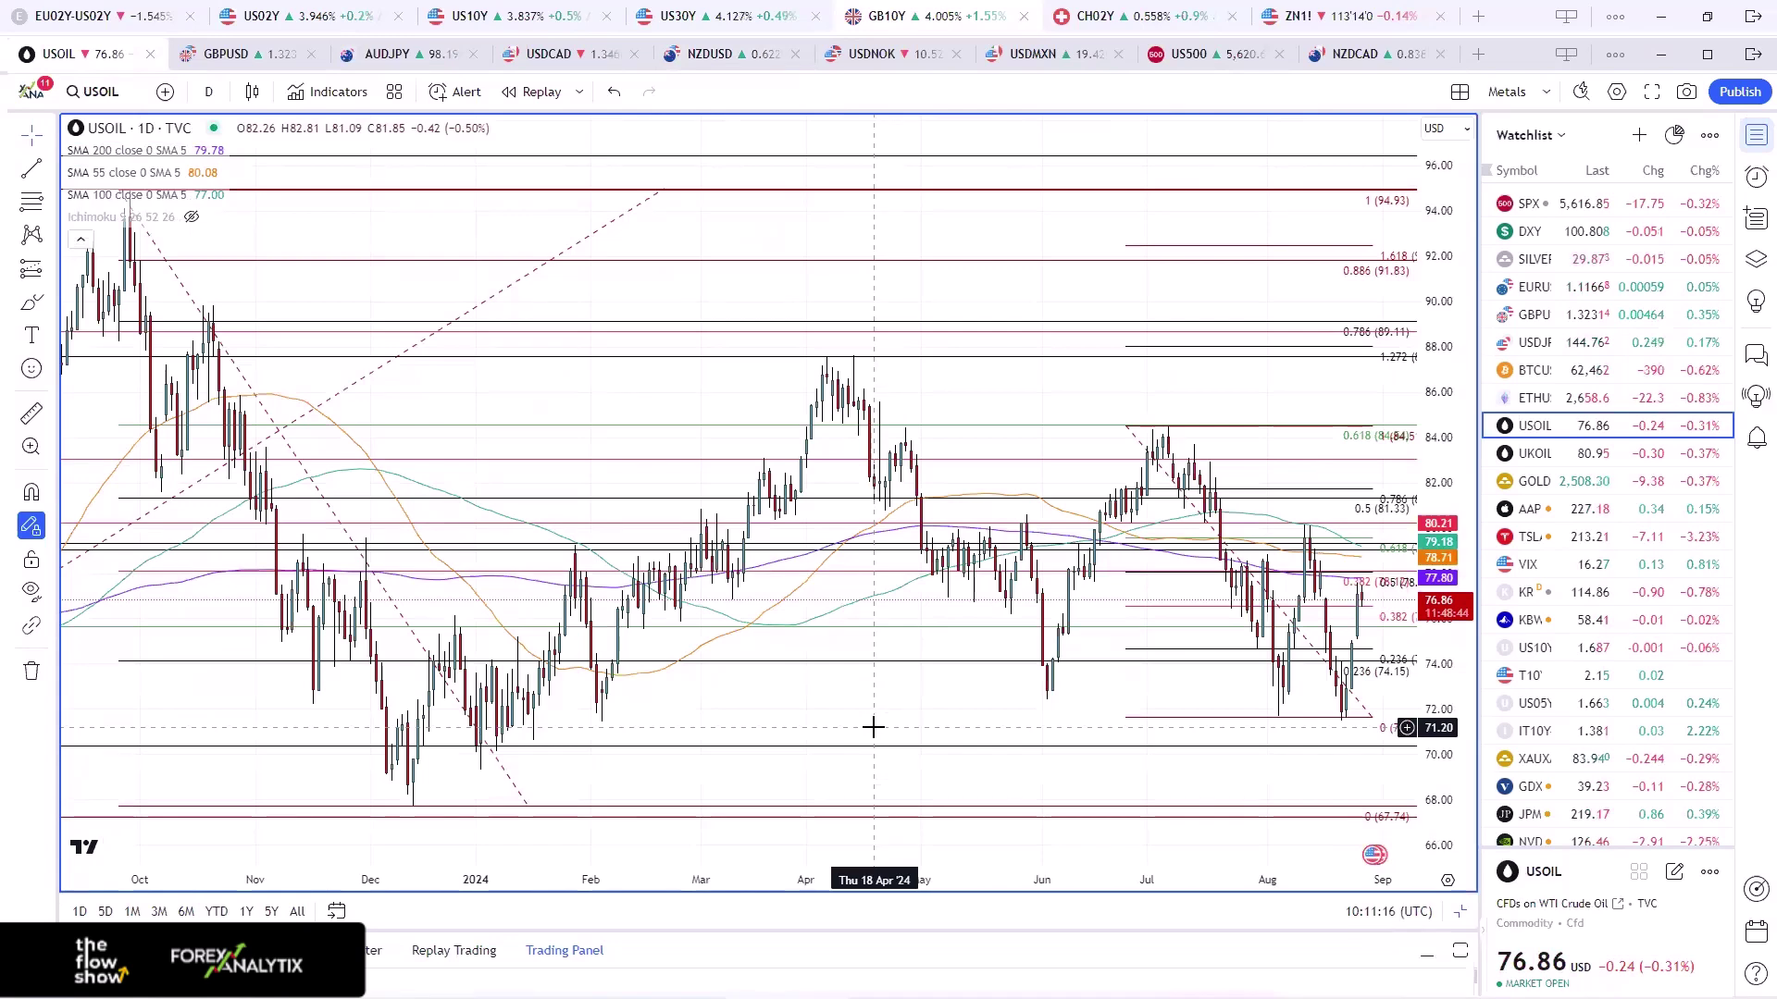
{"action": "left_click_drag", "start_coordinate": [868, 388], "coordinate": [756, 780]}
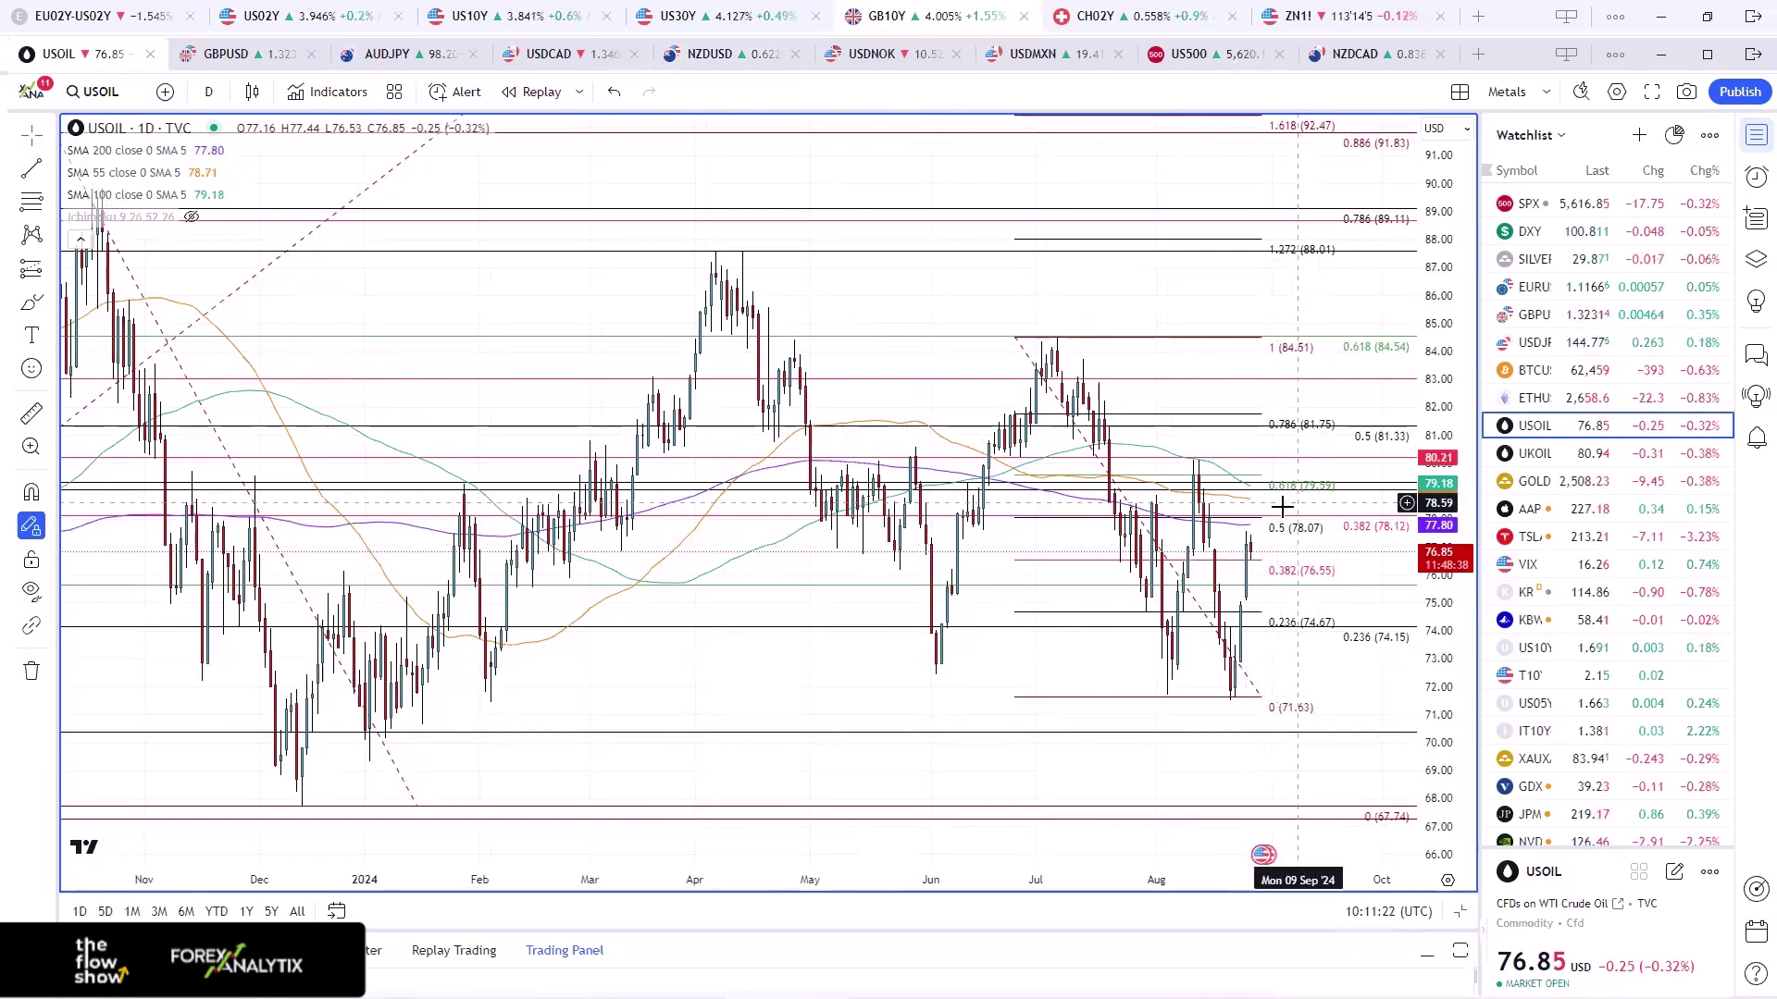
{"action": "left_click", "coordinate": [1284, 535]}
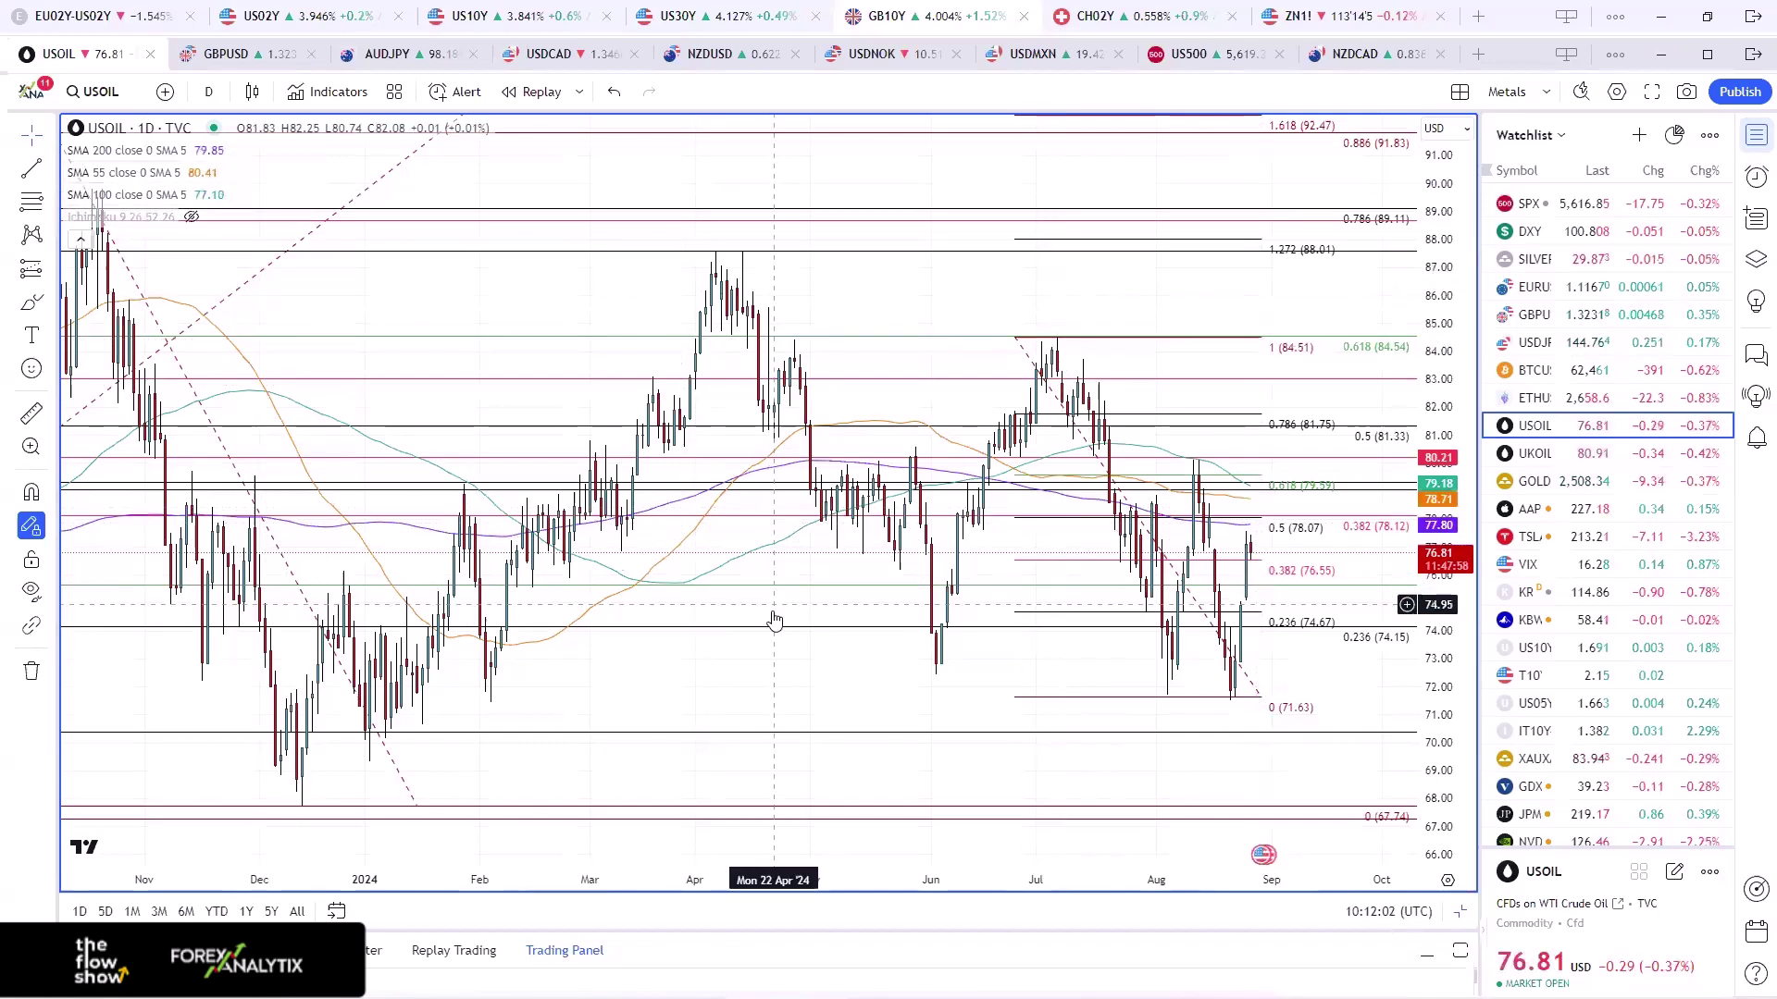
- Zoom the USOIL daily chart out and back in to review the Fibonacci levels
{"action": "scroll", "coordinate": [685, 298], "scroll_direction": "down", "scroll_amount": 3}
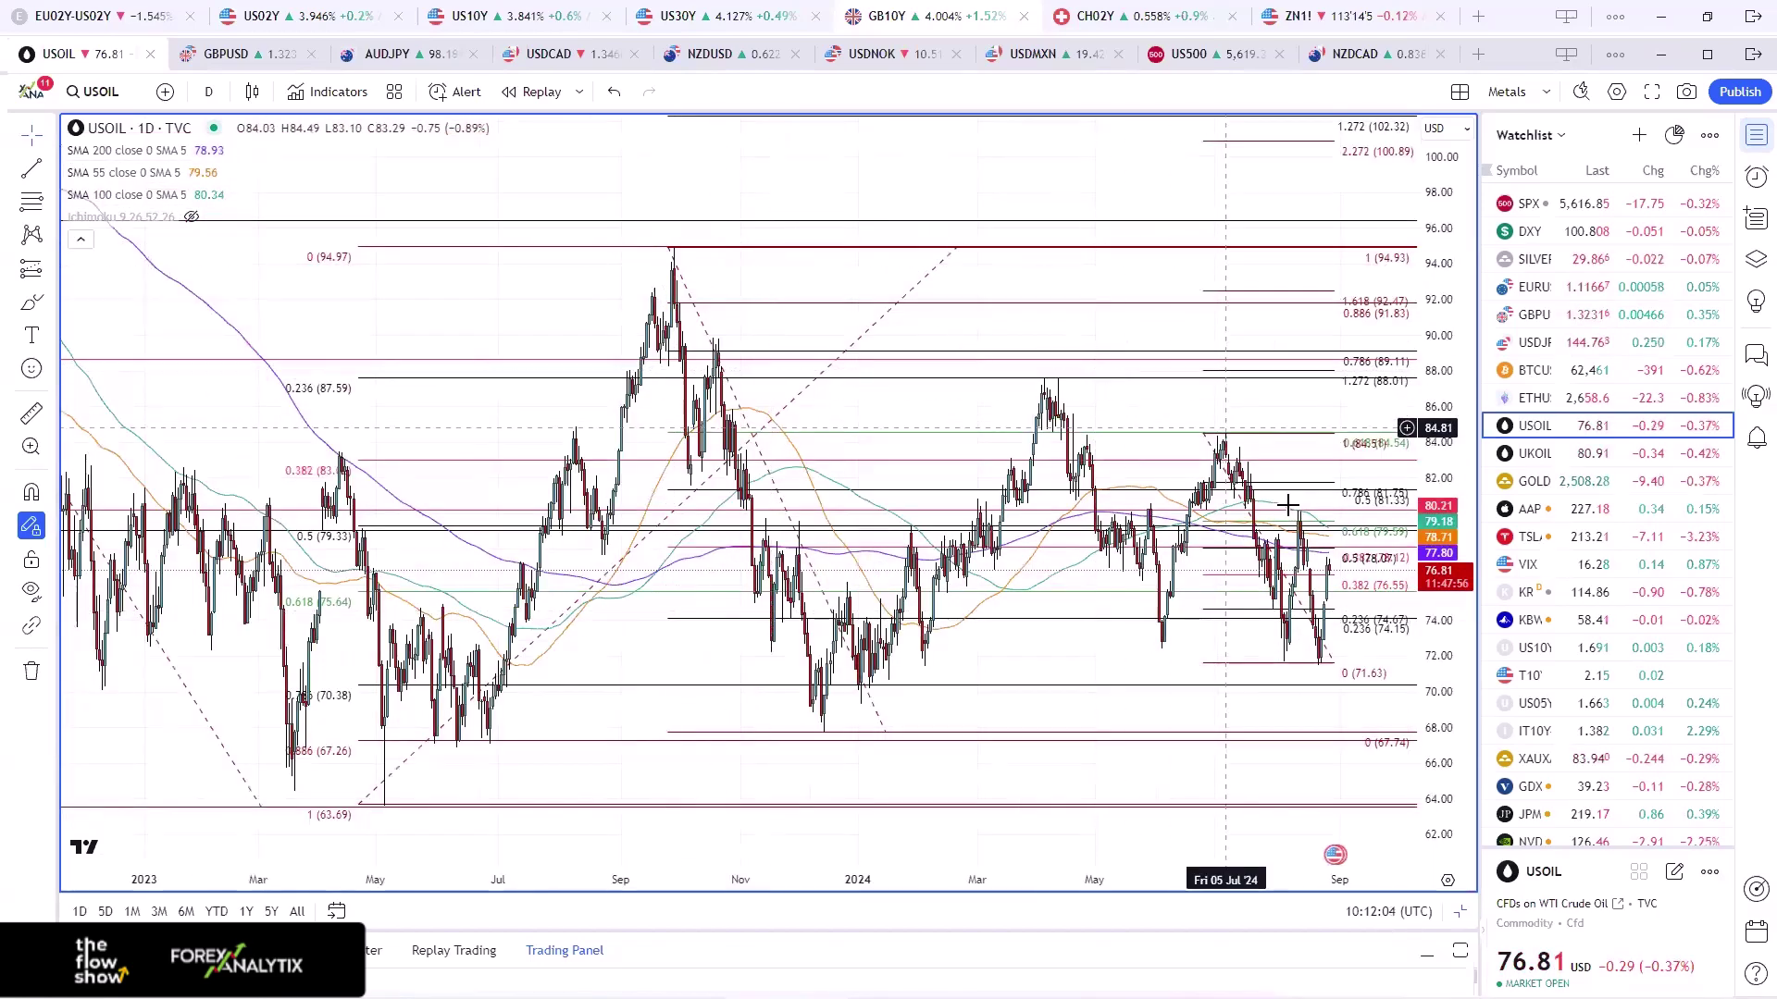
{"action": "scroll", "coordinate": [852, 675], "scroll_direction": "up", "scroll_amount": 5}
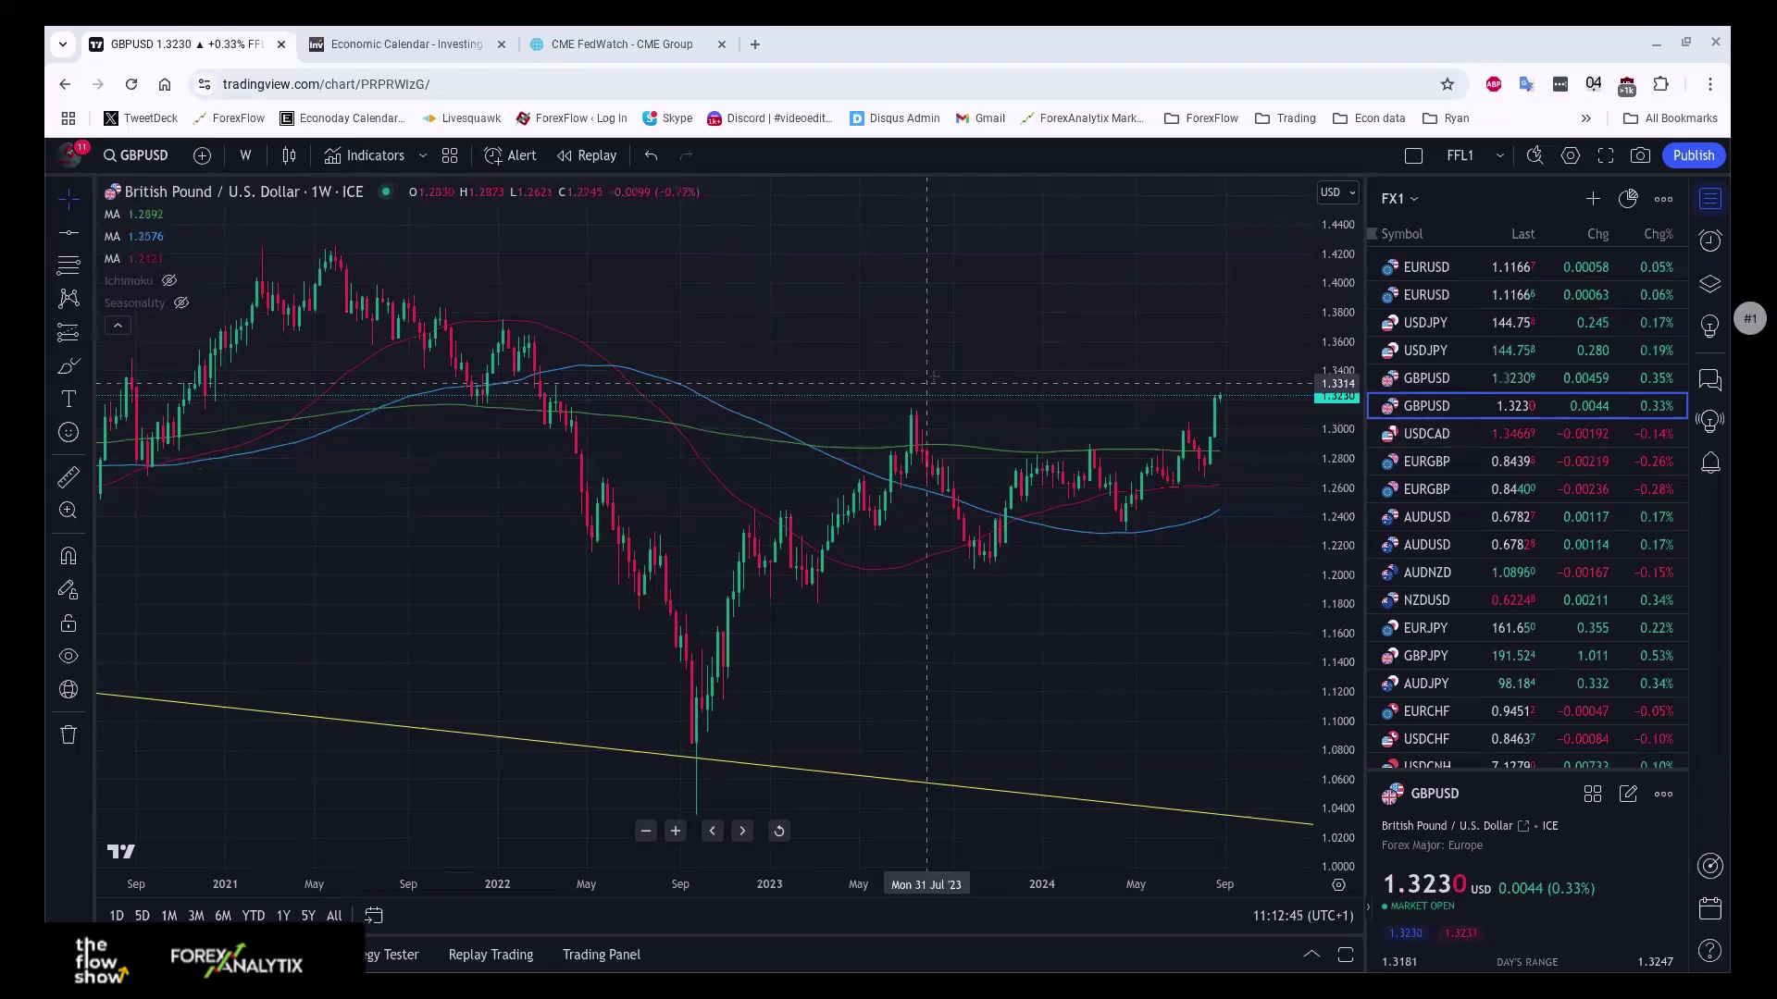
- Zoom out and pan the GBPUSD weekly chart to cover 2018 through 2025, then open the timeframe list
{"action": "scroll", "coordinate": [858, 499], "scroll_direction": "down", "scroll_amount": 2}
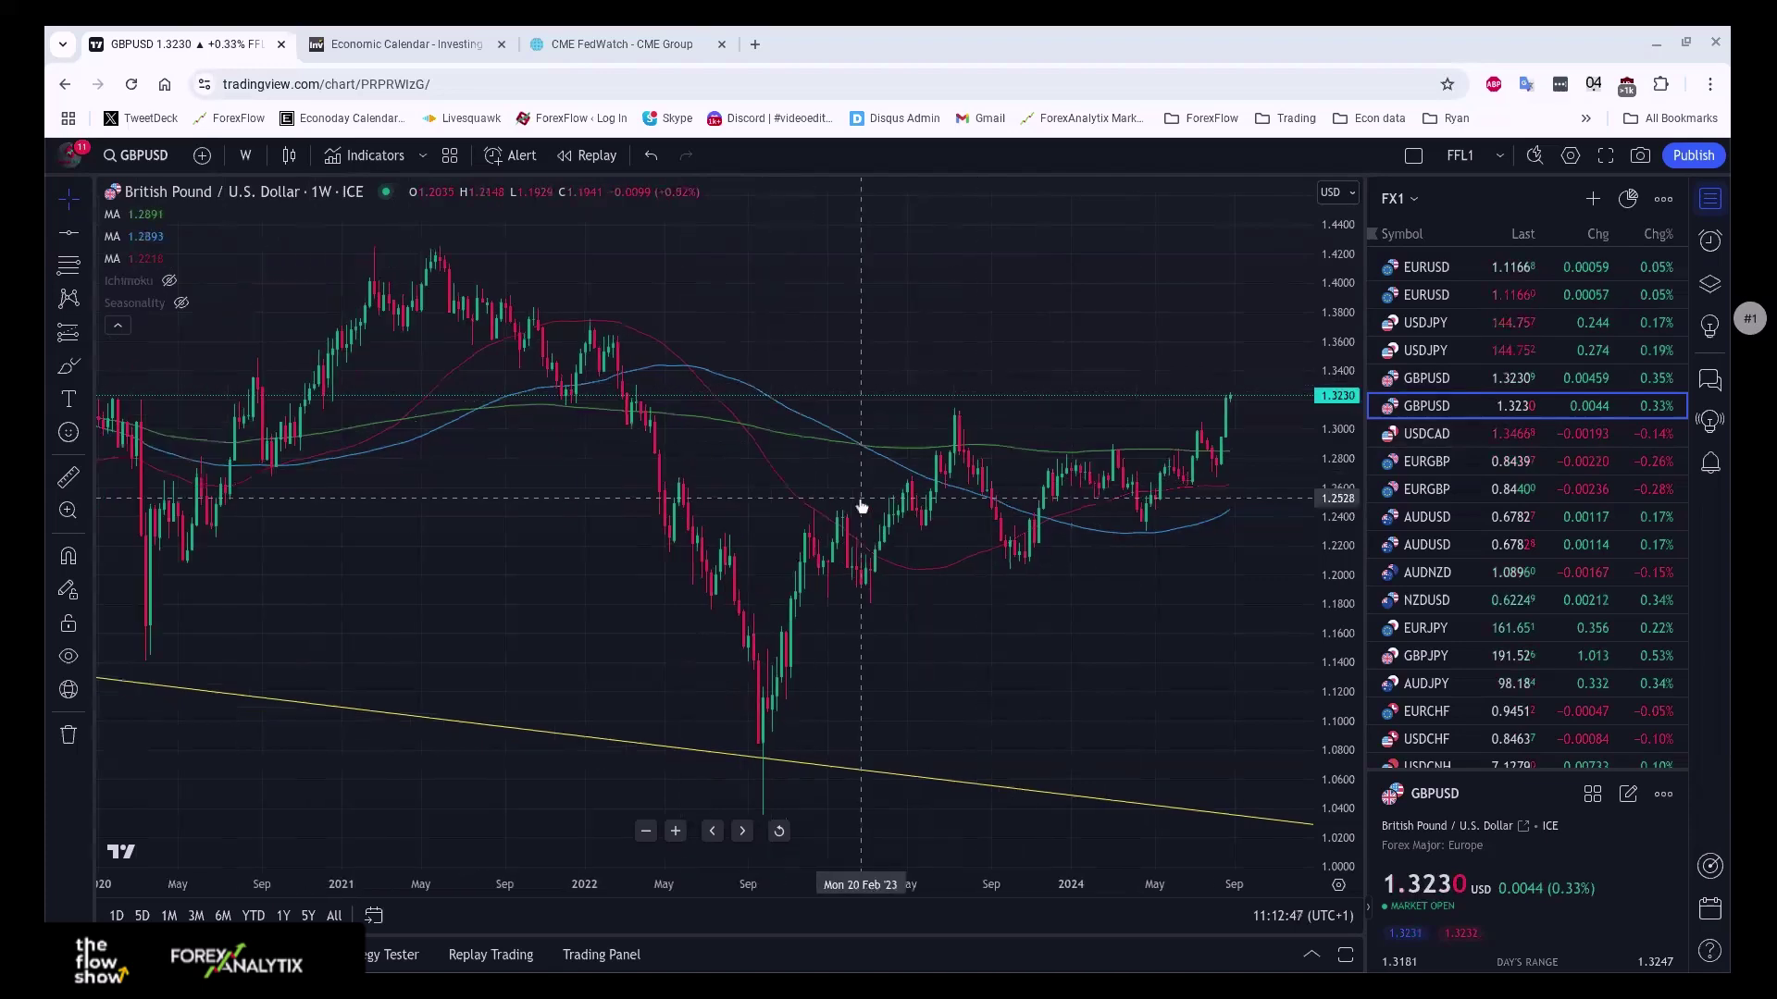
{"action": "scroll", "coordinate": [860, 507], "scroll_direction": "down", "scroll_amount": 3}
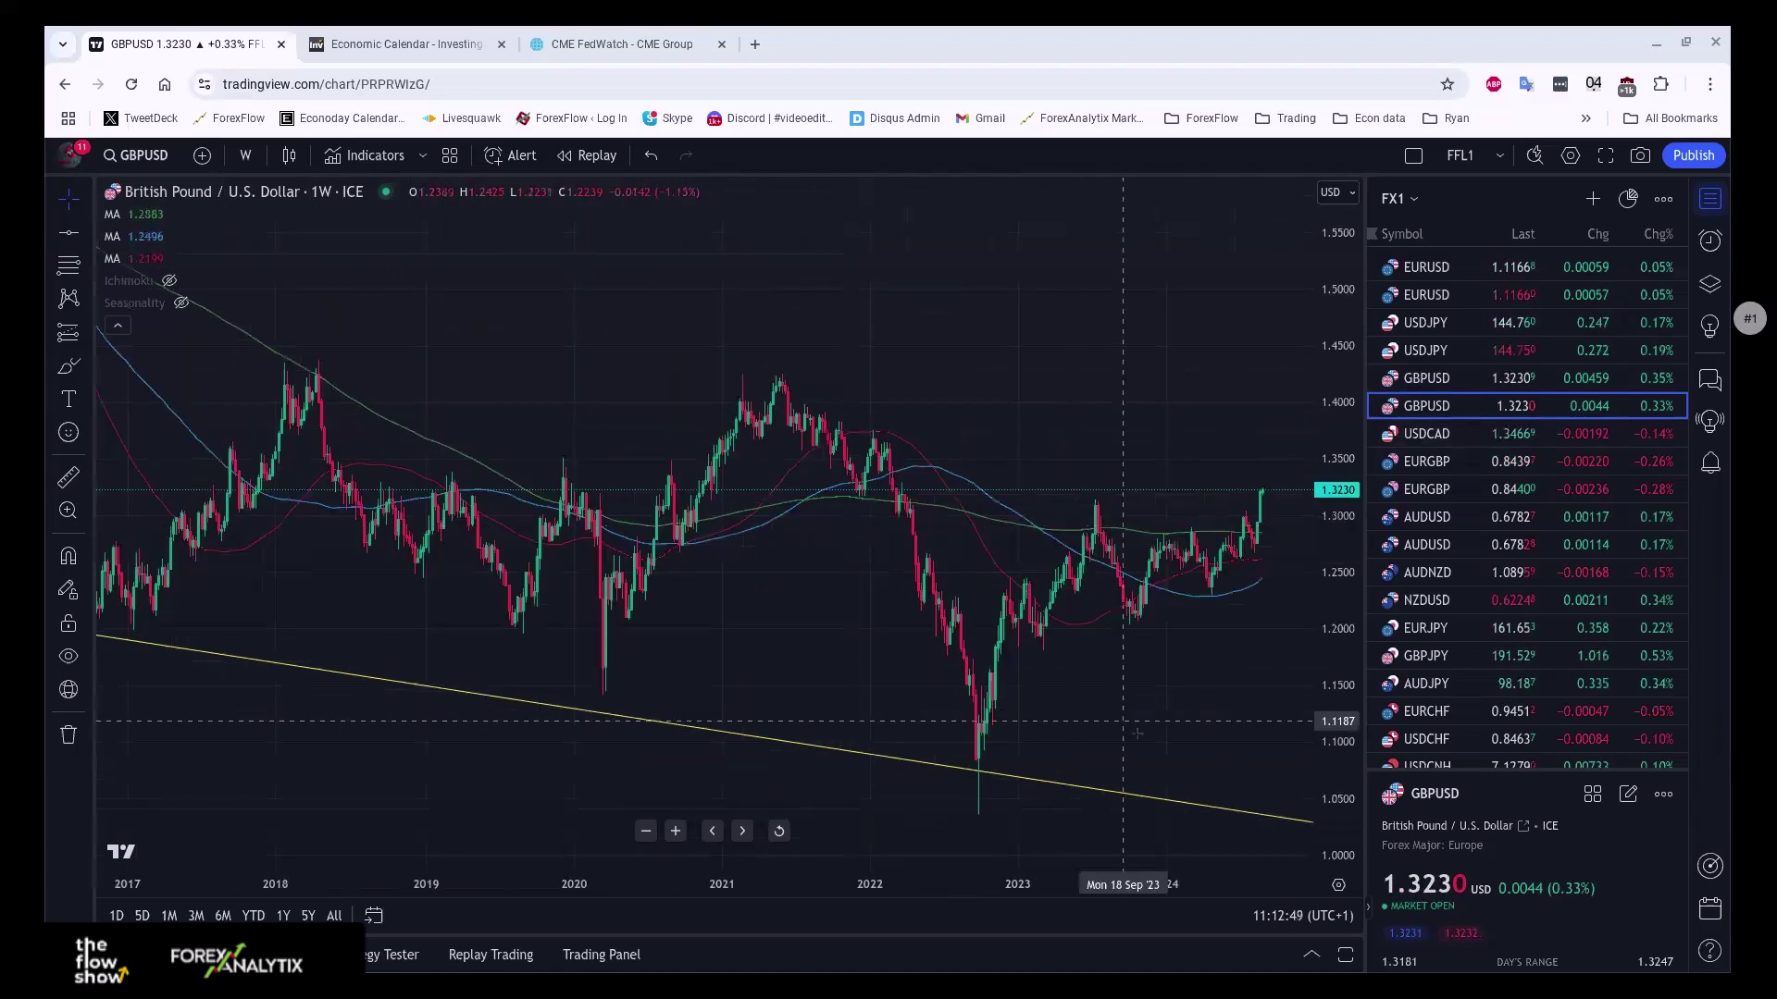
{"action": "left_click_drag", "start_coordinate": [1124, 721], "coordinate": [962, 722]}
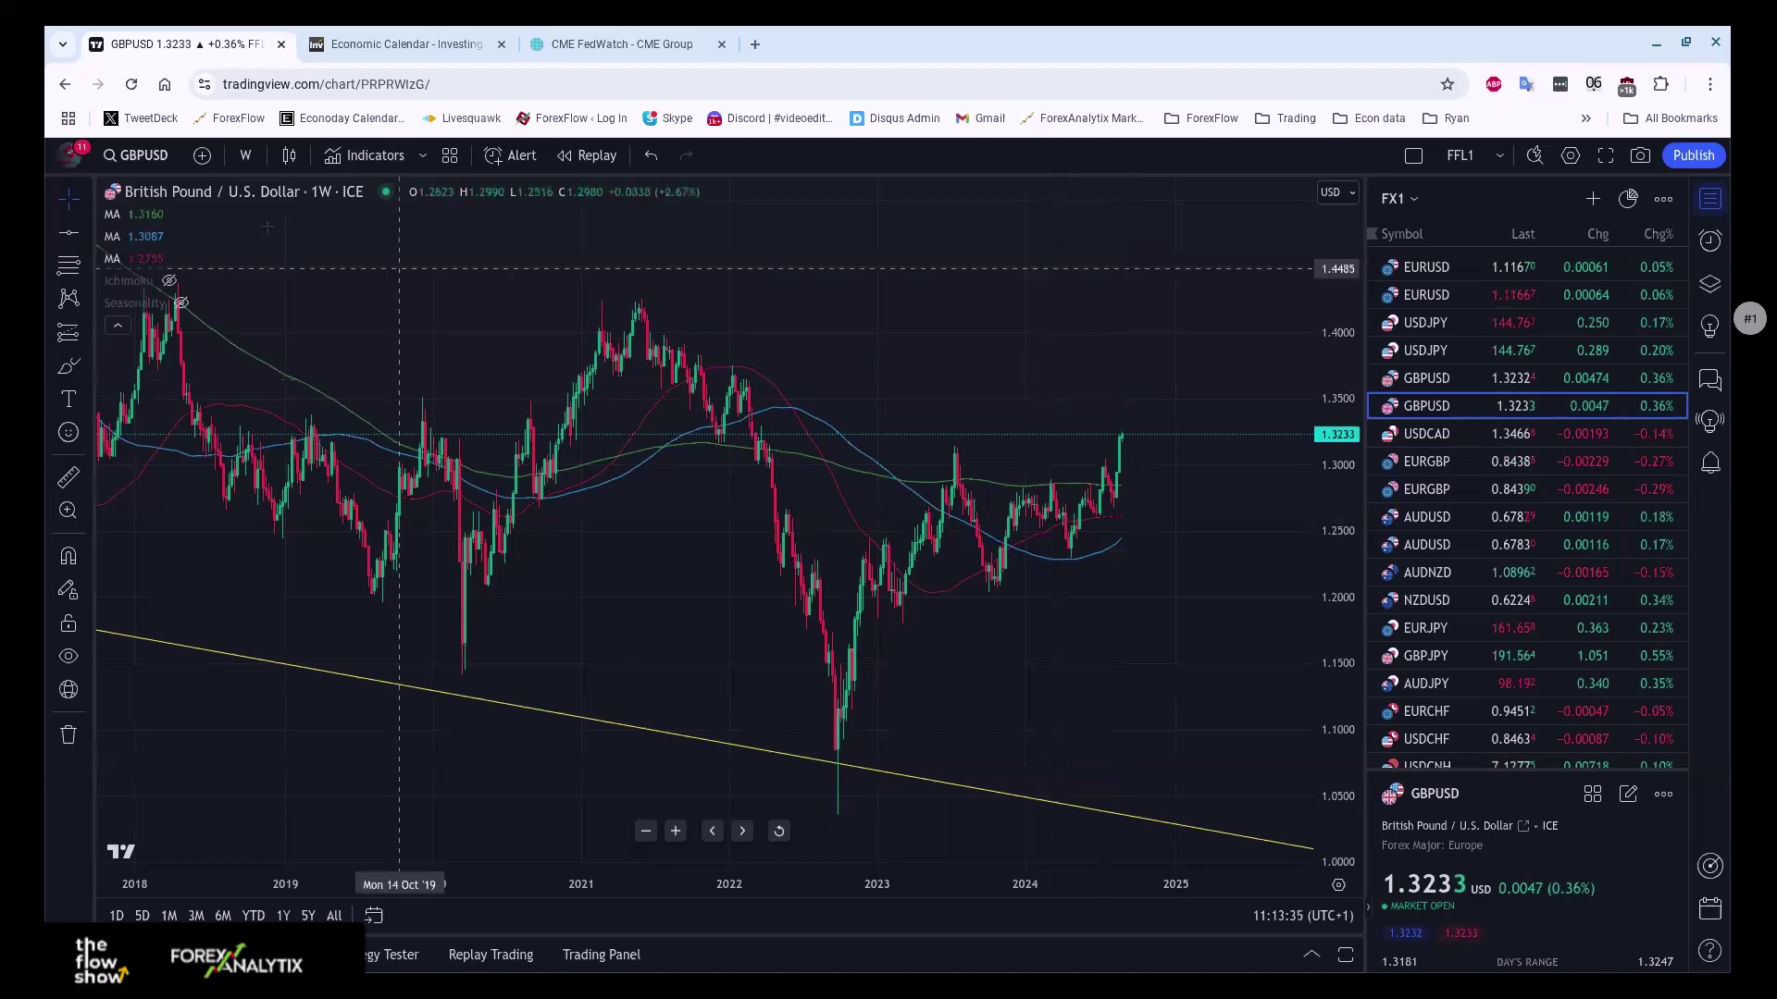
{"action": "left_click", "coordinate": [245, 154]}
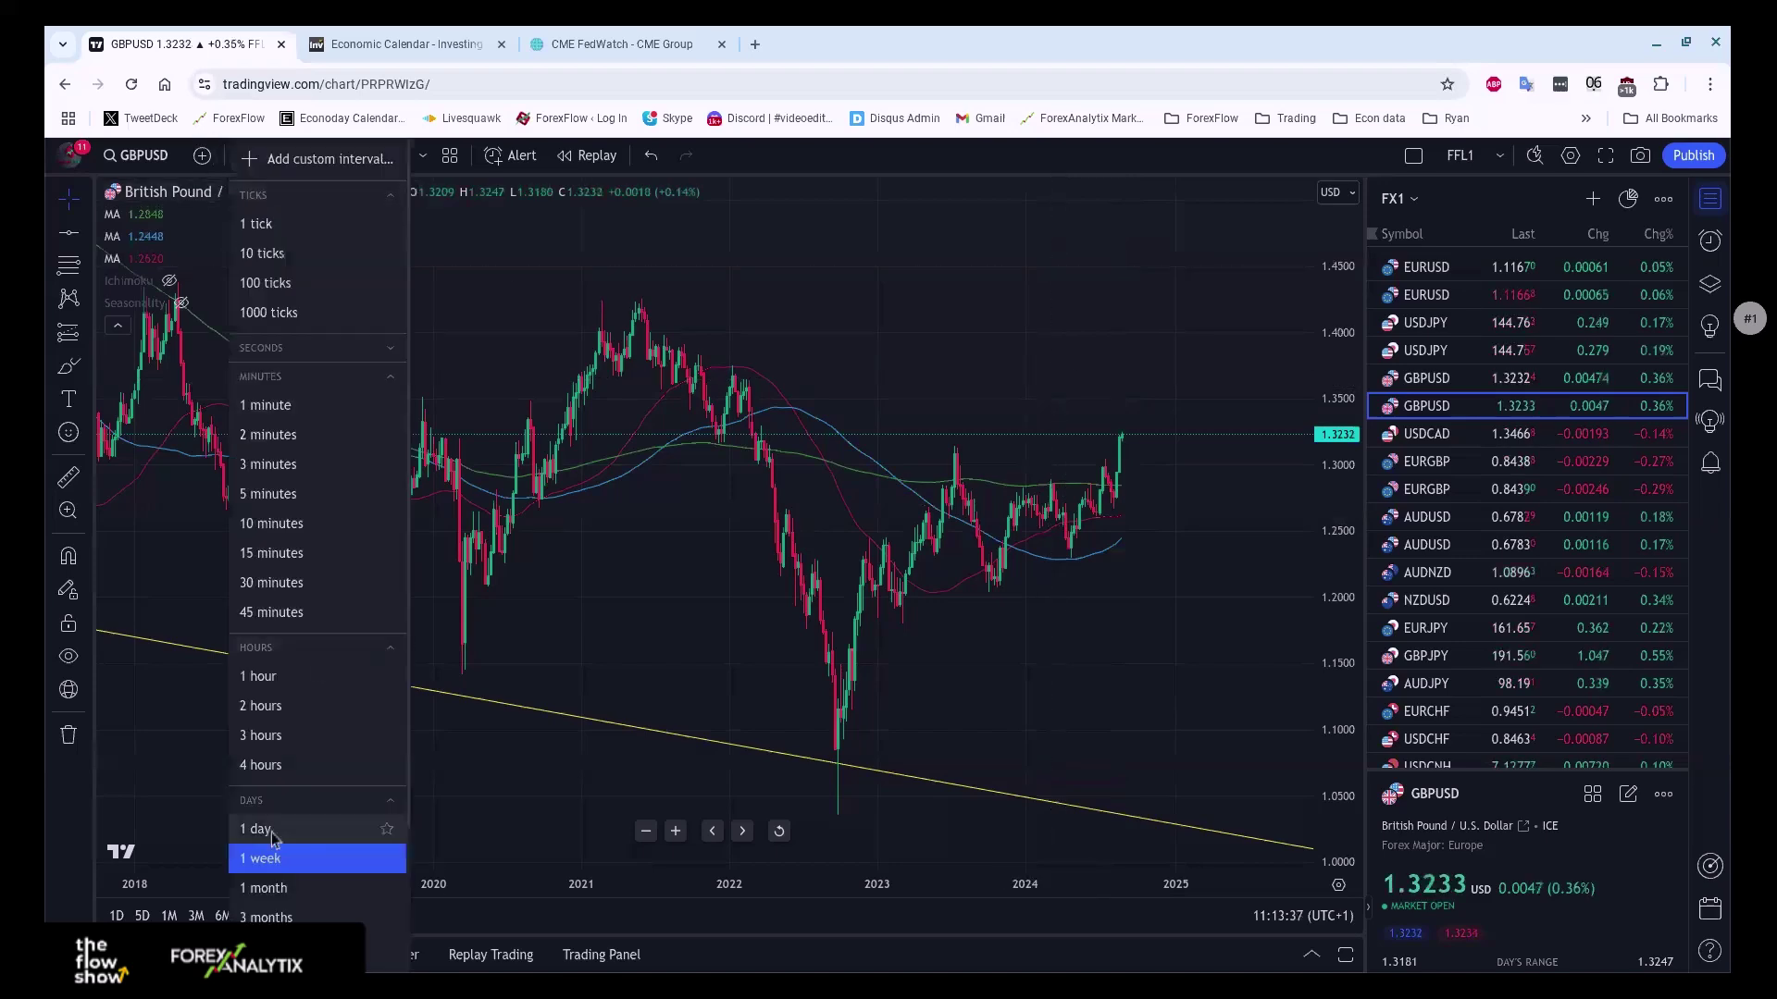
- Switch GBPUSD to 1-month candles and zoom to view roughly 2018 to 2030
{"action": "left_click", "coordinate": [248, 894]}
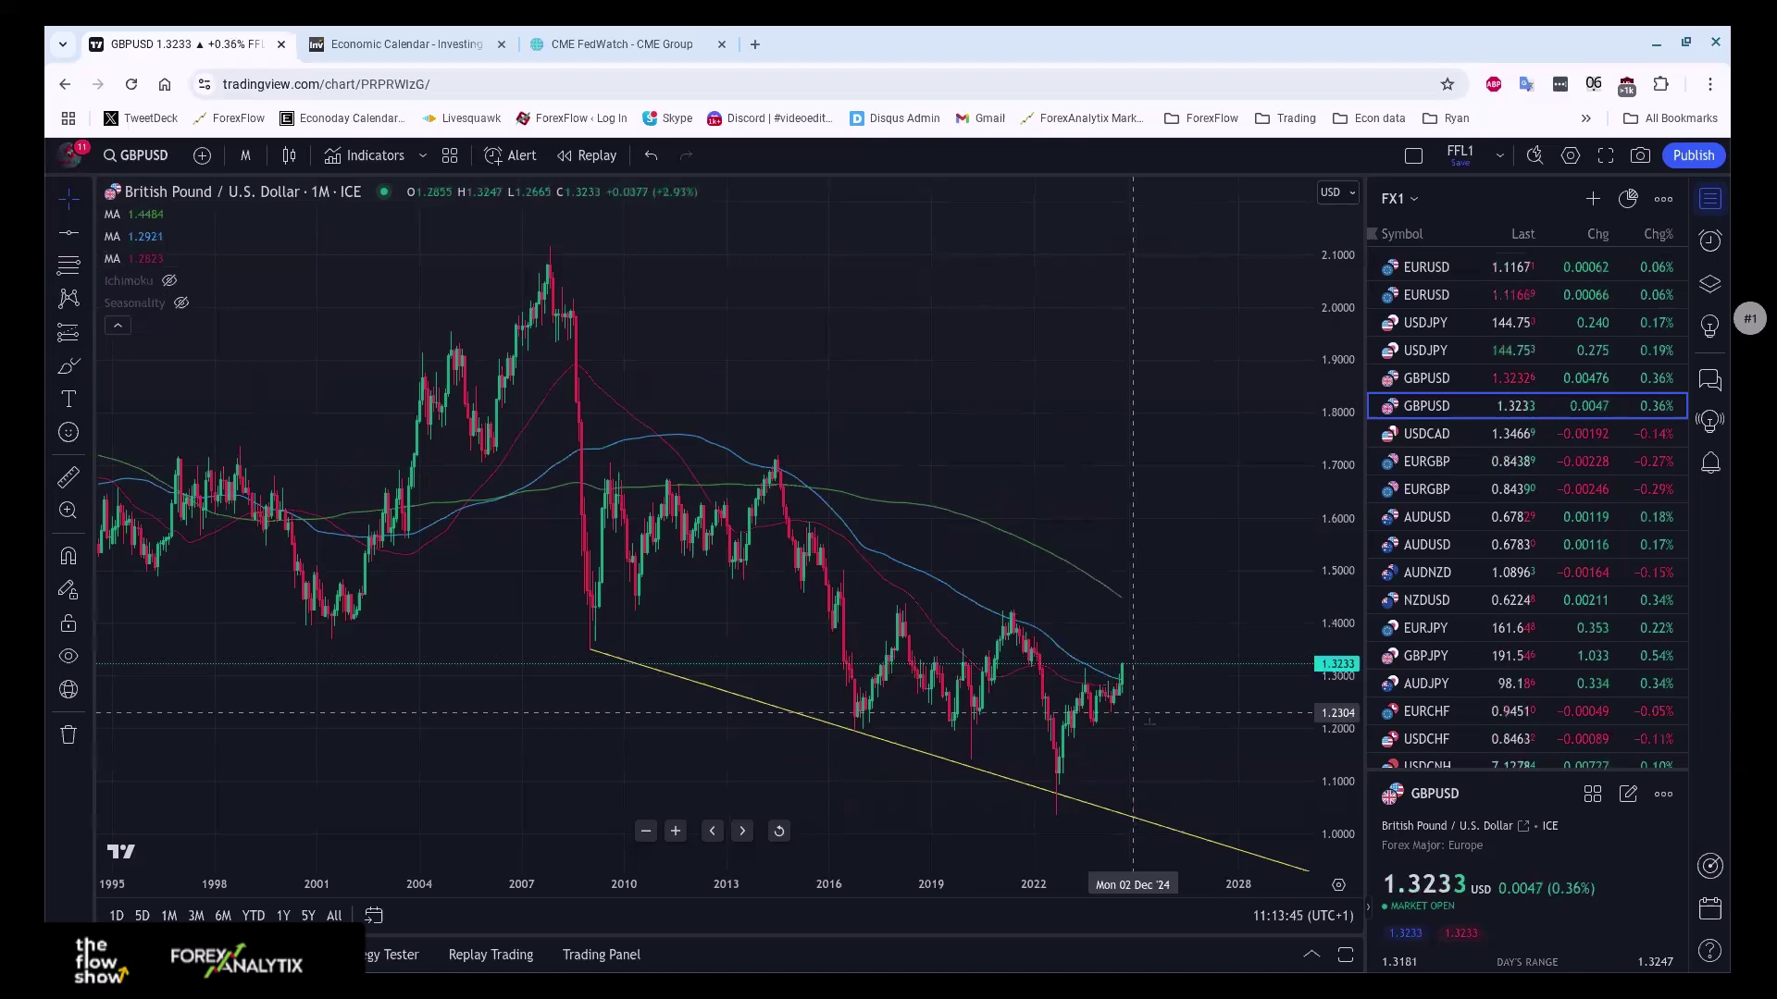
{"action": "scroll", "coordinate": [1092, 745], "scroll_direction": "up", "scroll_amount": 3}
{"action": "scroll", "coordinate": [1075, 735], "scroll_direction": "up", "scroll_amount": 3}
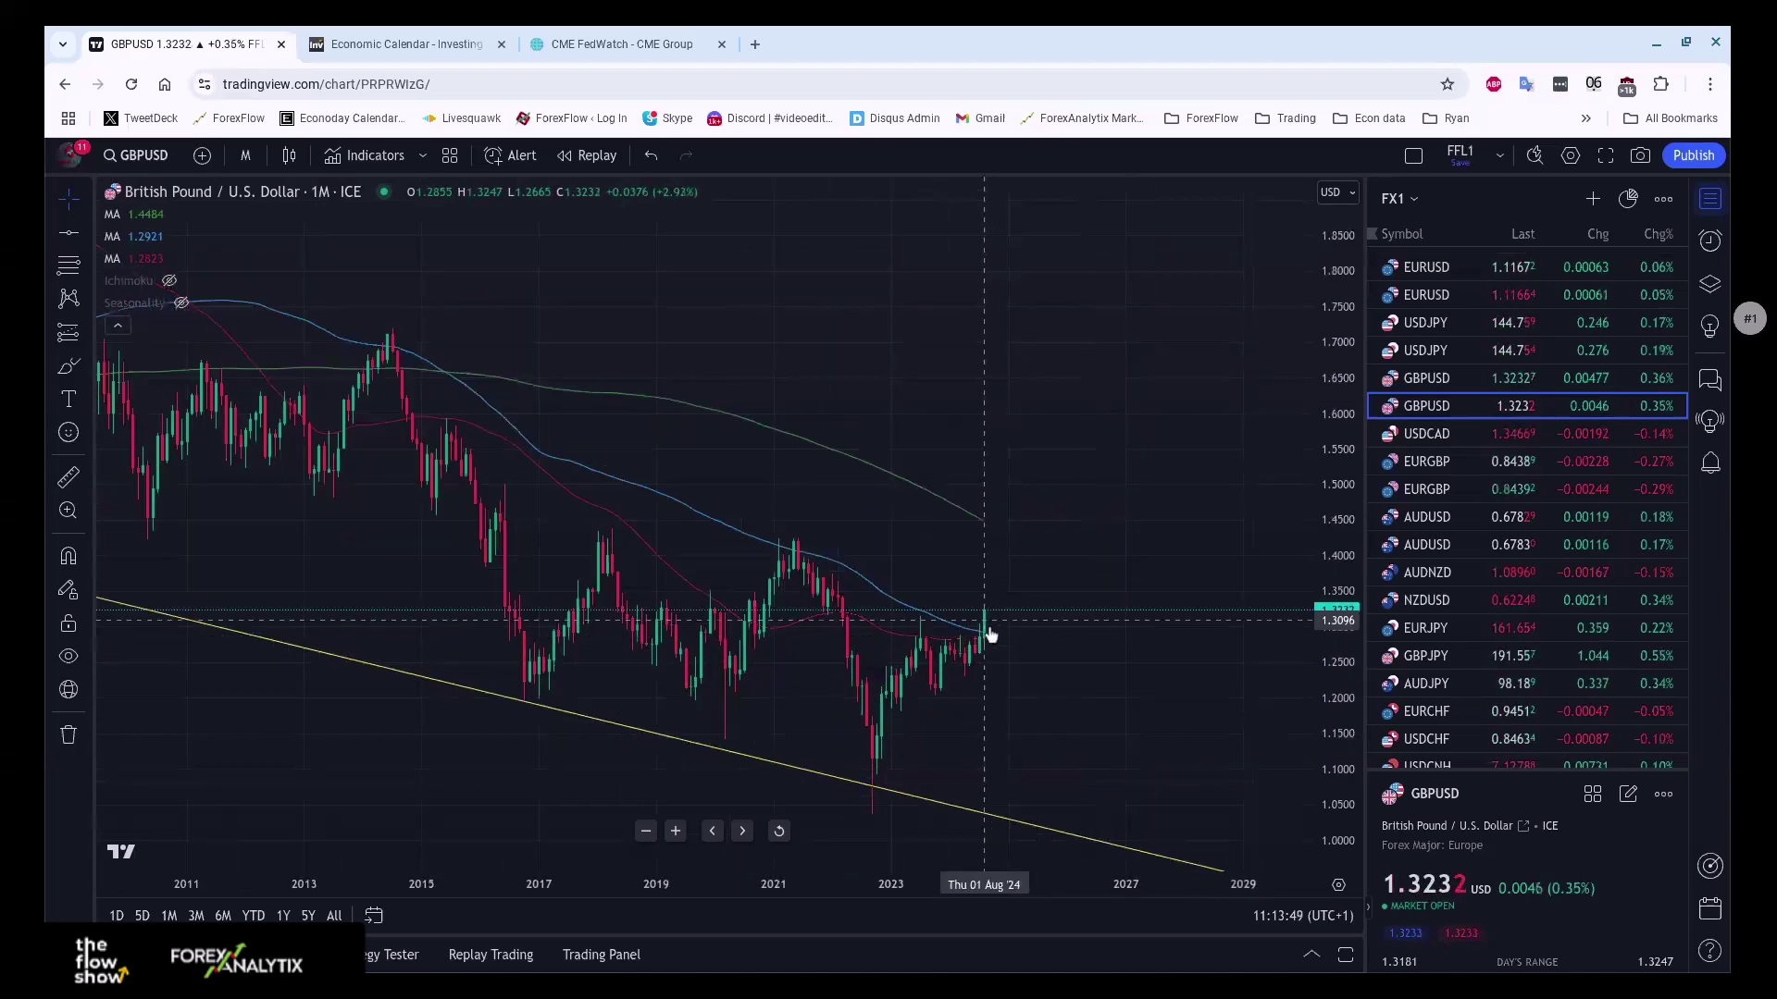
{"action": "scroll", "coordinate": [513, 431], "scroll_direction": "down", "scroll_amount": 3}
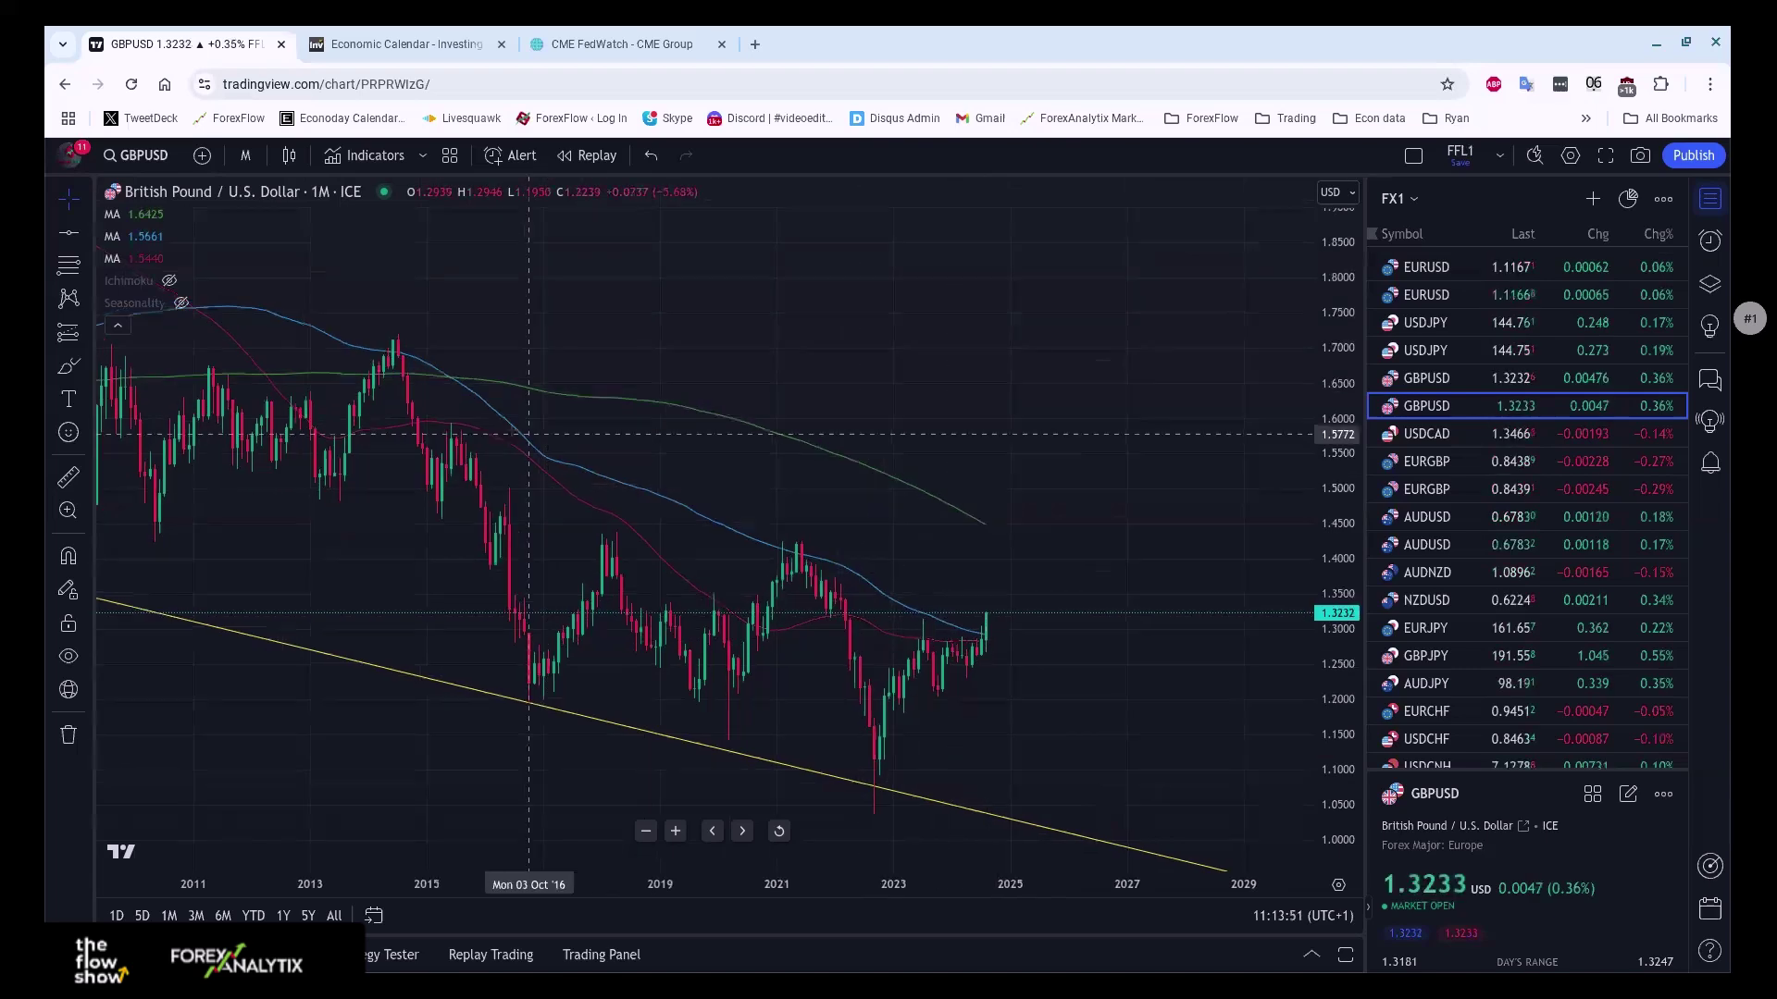
{"action": "scroll", "coordinate": [512, 429], "scroll_direction": "down", "scroll_amount": 3}
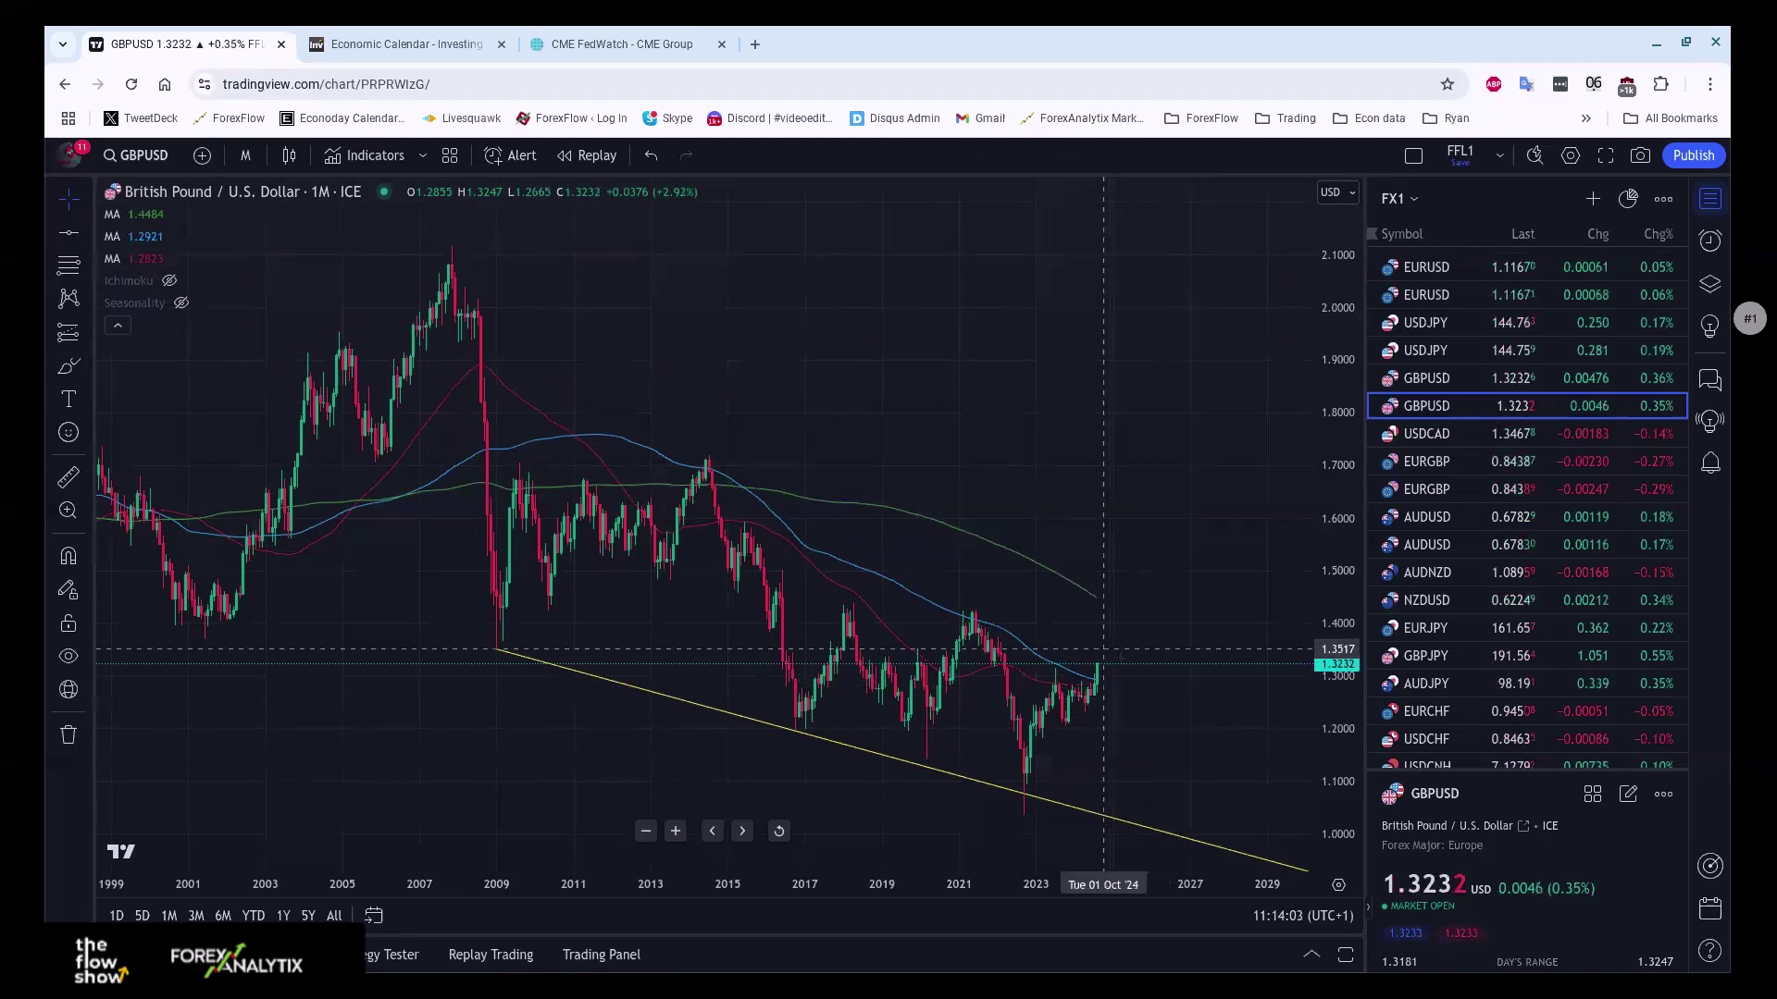
{"action": "scroll", "coordinate": [1092, 675], "scroll_direction": "up", "scroll_amount": 4}
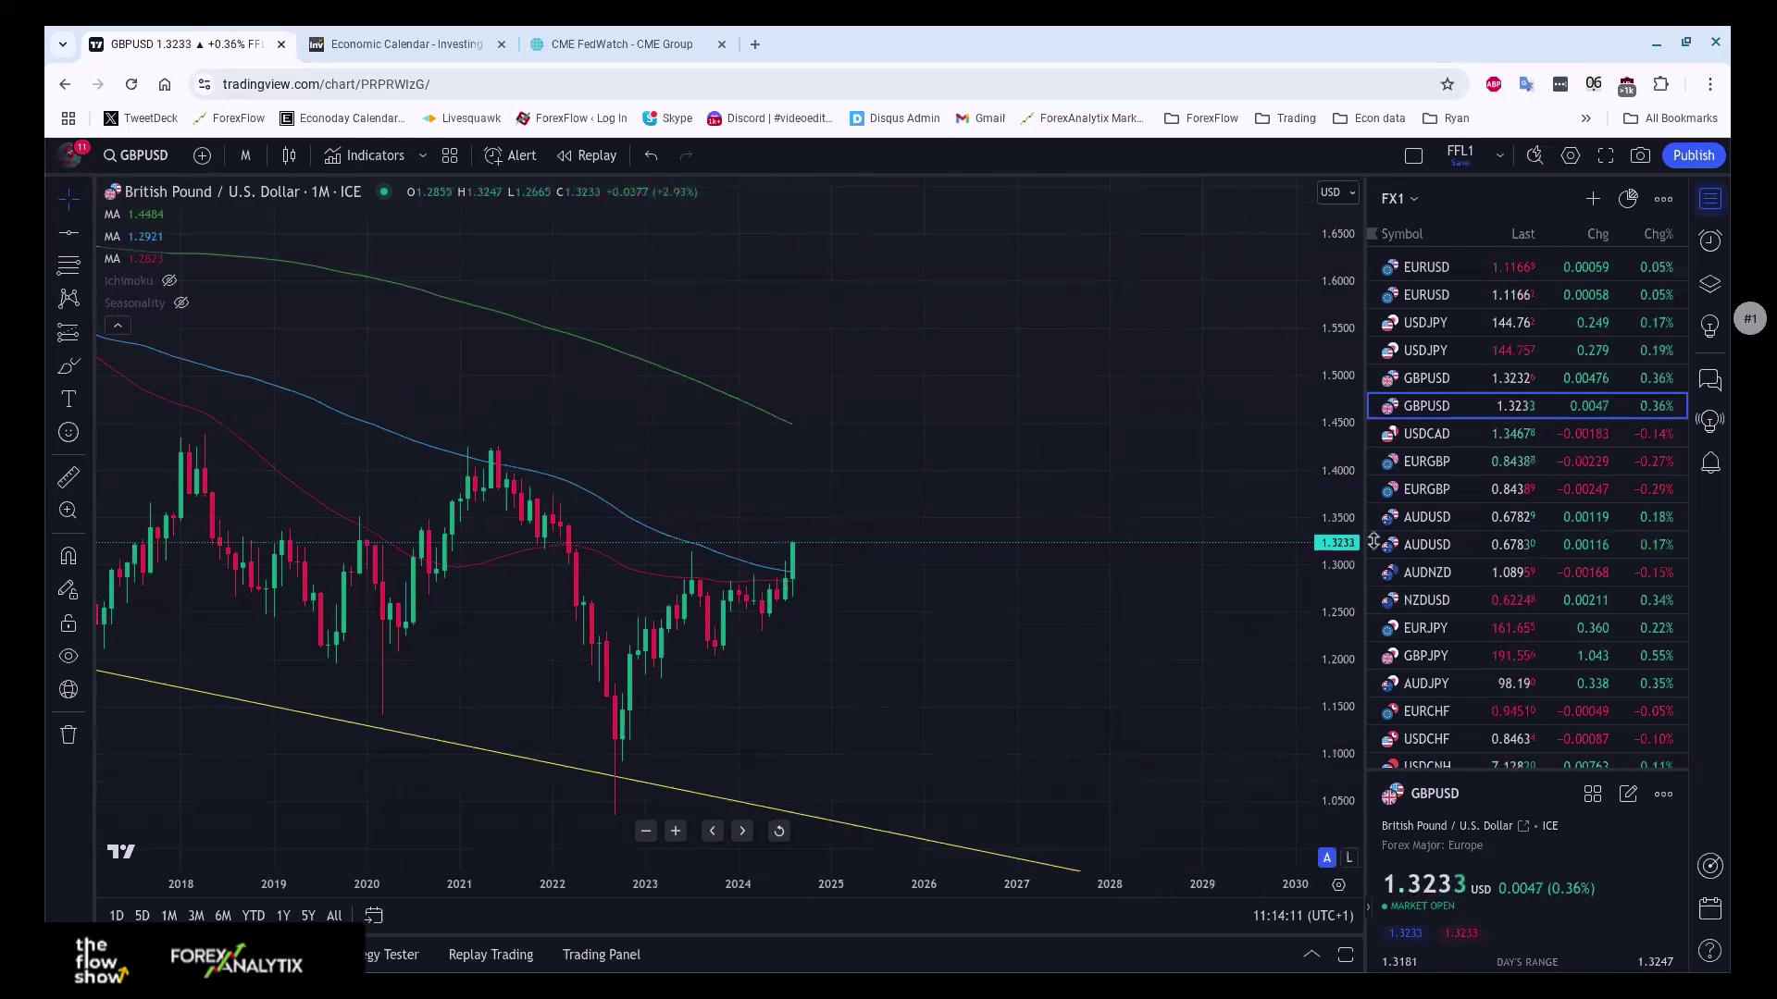
- Load AUDUSD from the FX1 watchlist on the monthly chart and zoom out back to 2013
{"action": "left_click", "coordinate": [1464, 549]}
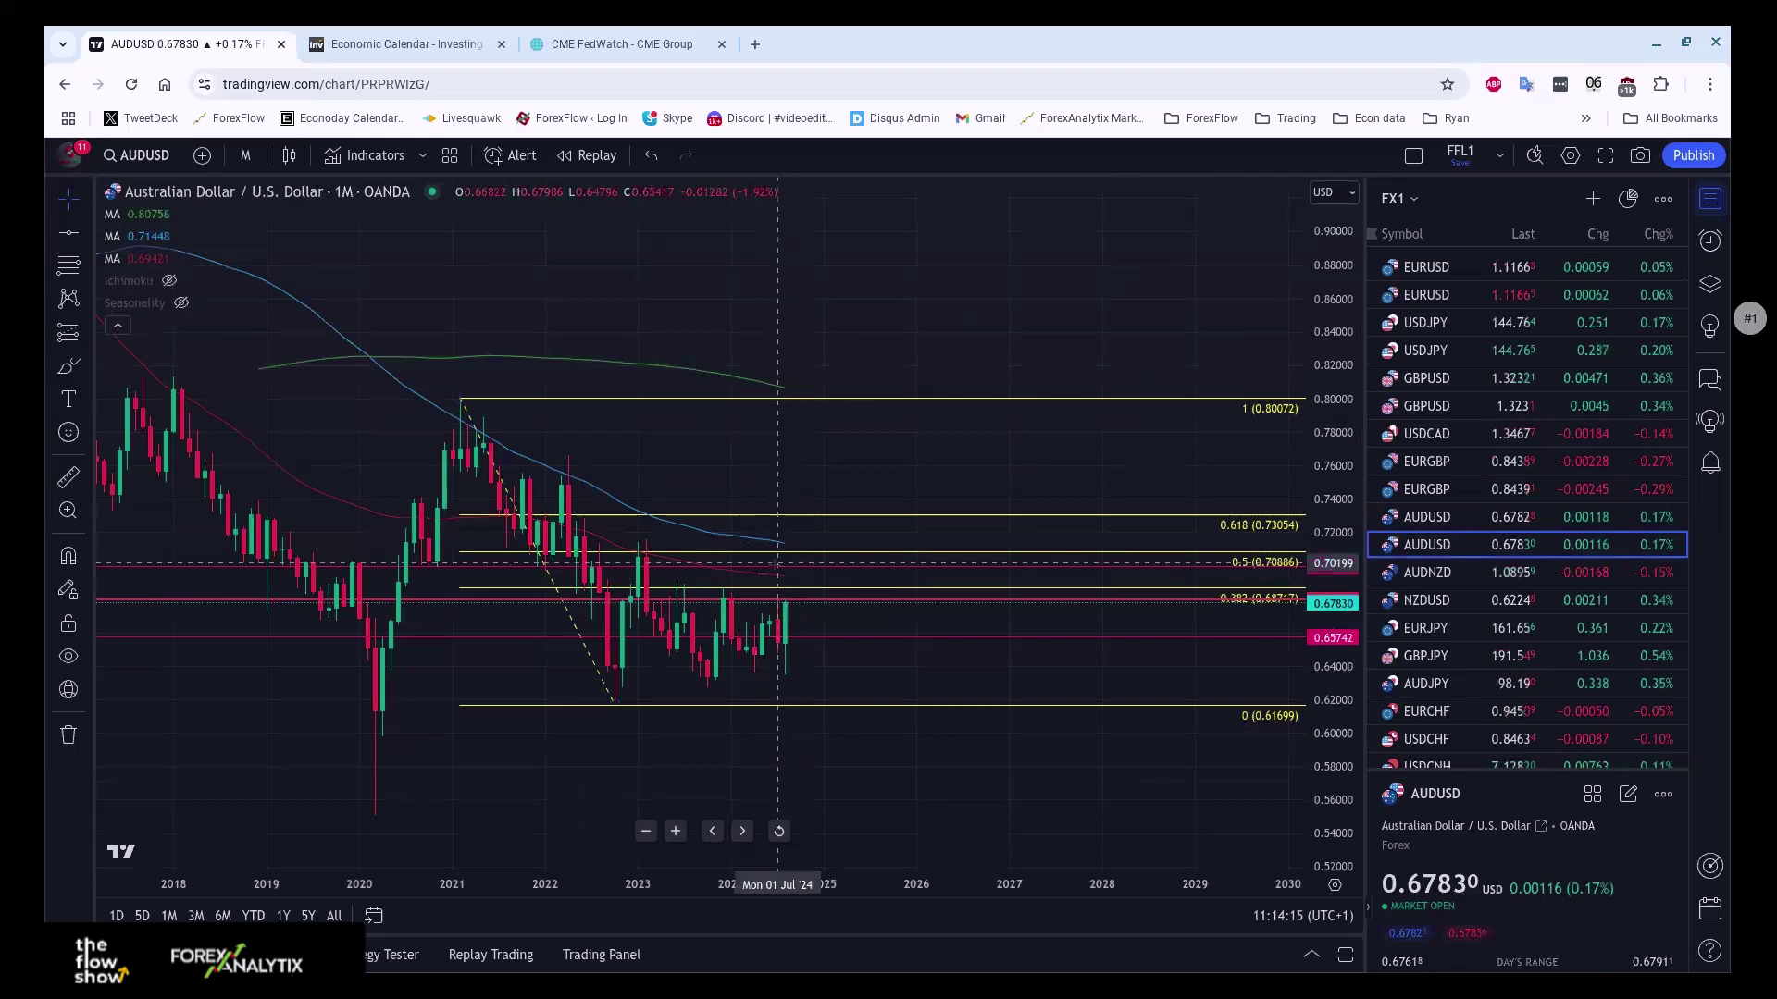
{"action": "scroll", "coordinate": [802, 607], "scroll_direction": "down", "scroll_amount": 5}
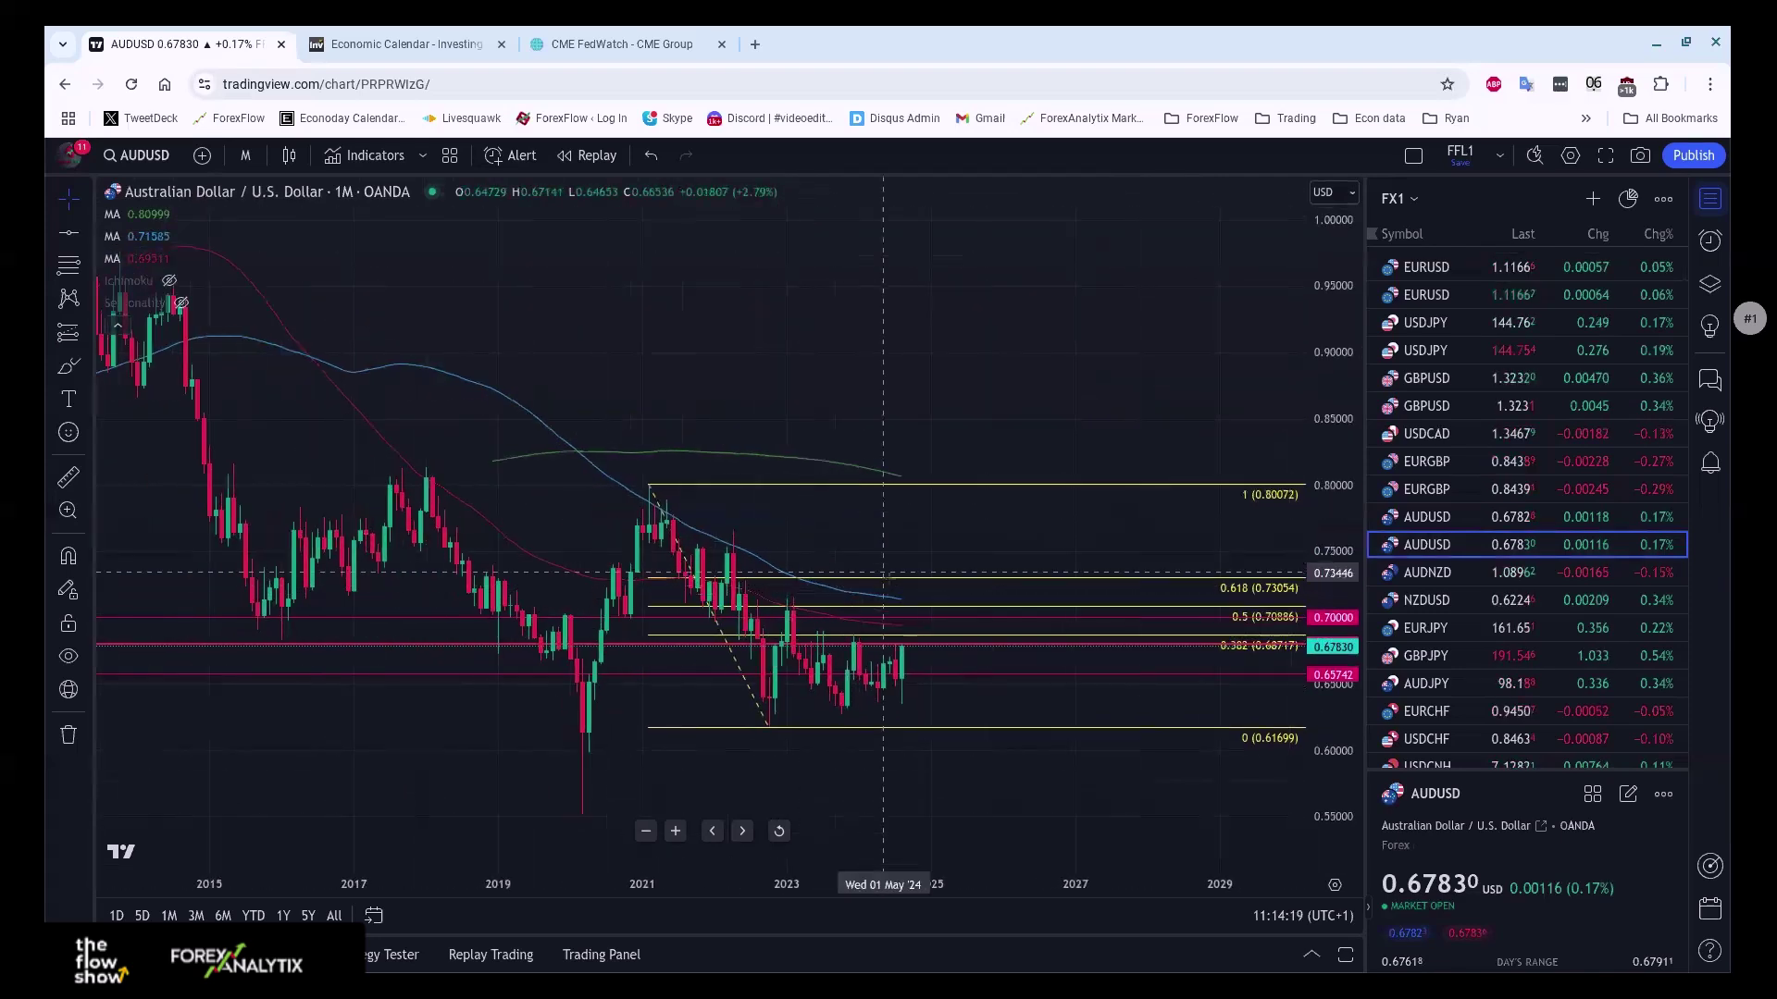
{"action": "scroll", "coordinate": [907, 569], "scroll_direction": "down", "scroll_amount": 3}
{"action": "scroll", "coordinate": [968, 548], "scroll_direction": "down", "scroll_amount": 2}
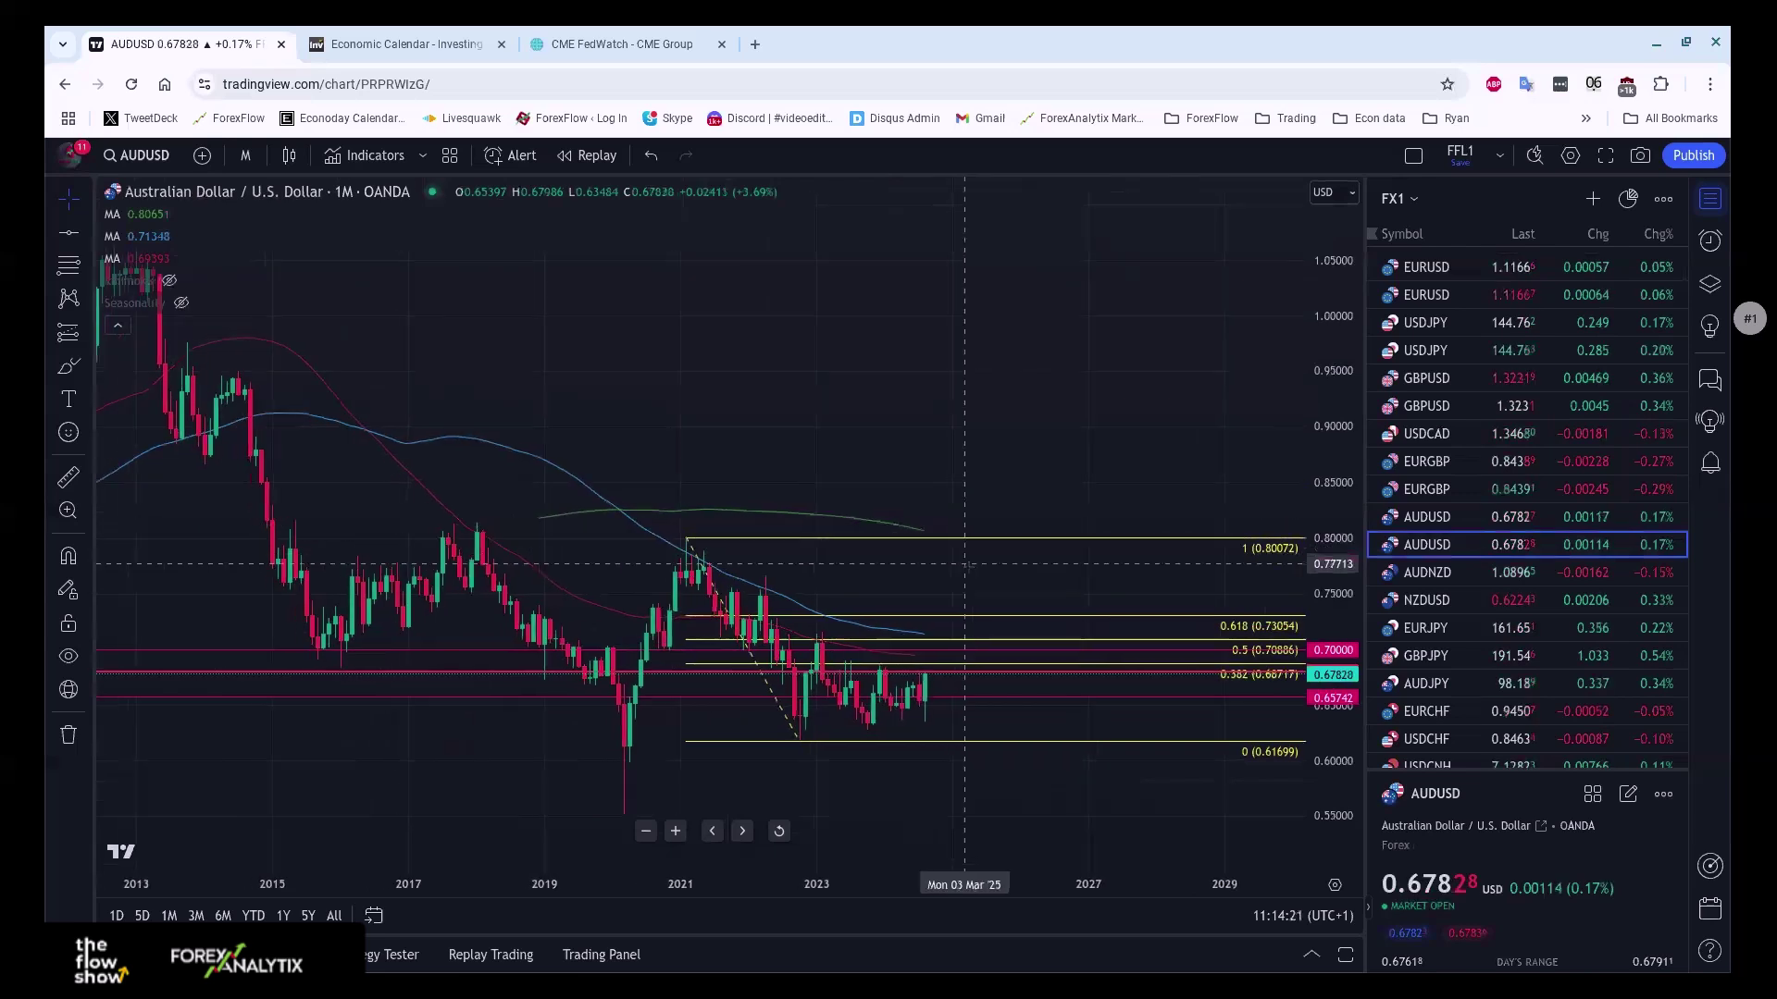